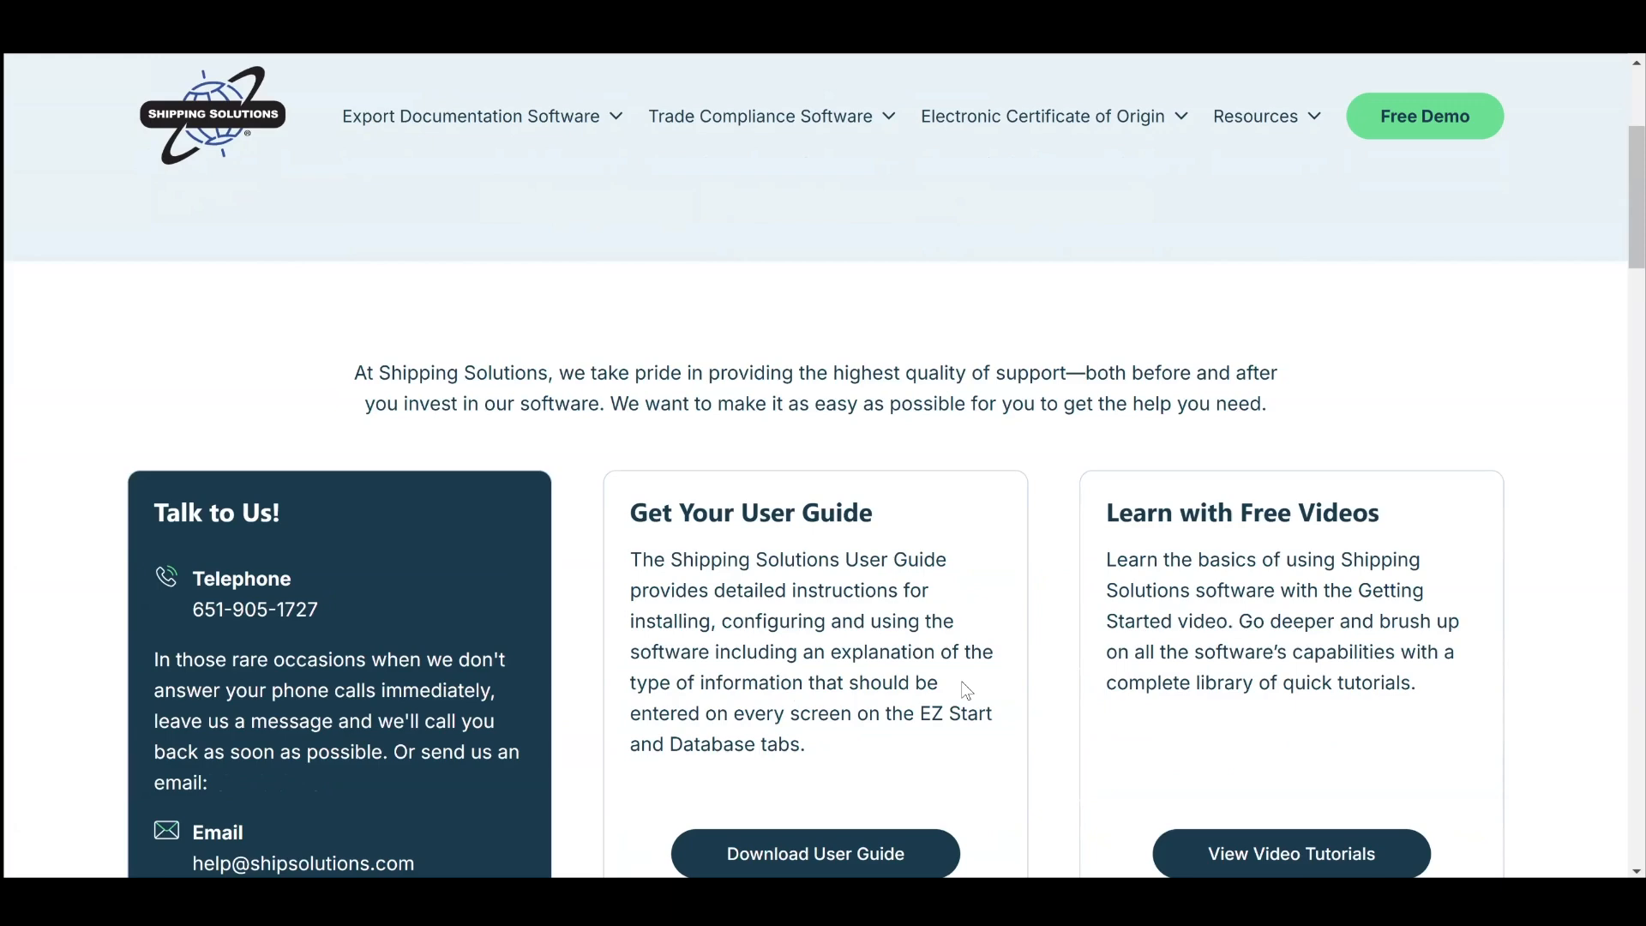
Open the Release History page and the Shipping Solutions Professional version 9.20 release notes.
{"action": "scroll", "coordinate": [963, 682], "scroll_direction": "down", "scroll_amount": 4}
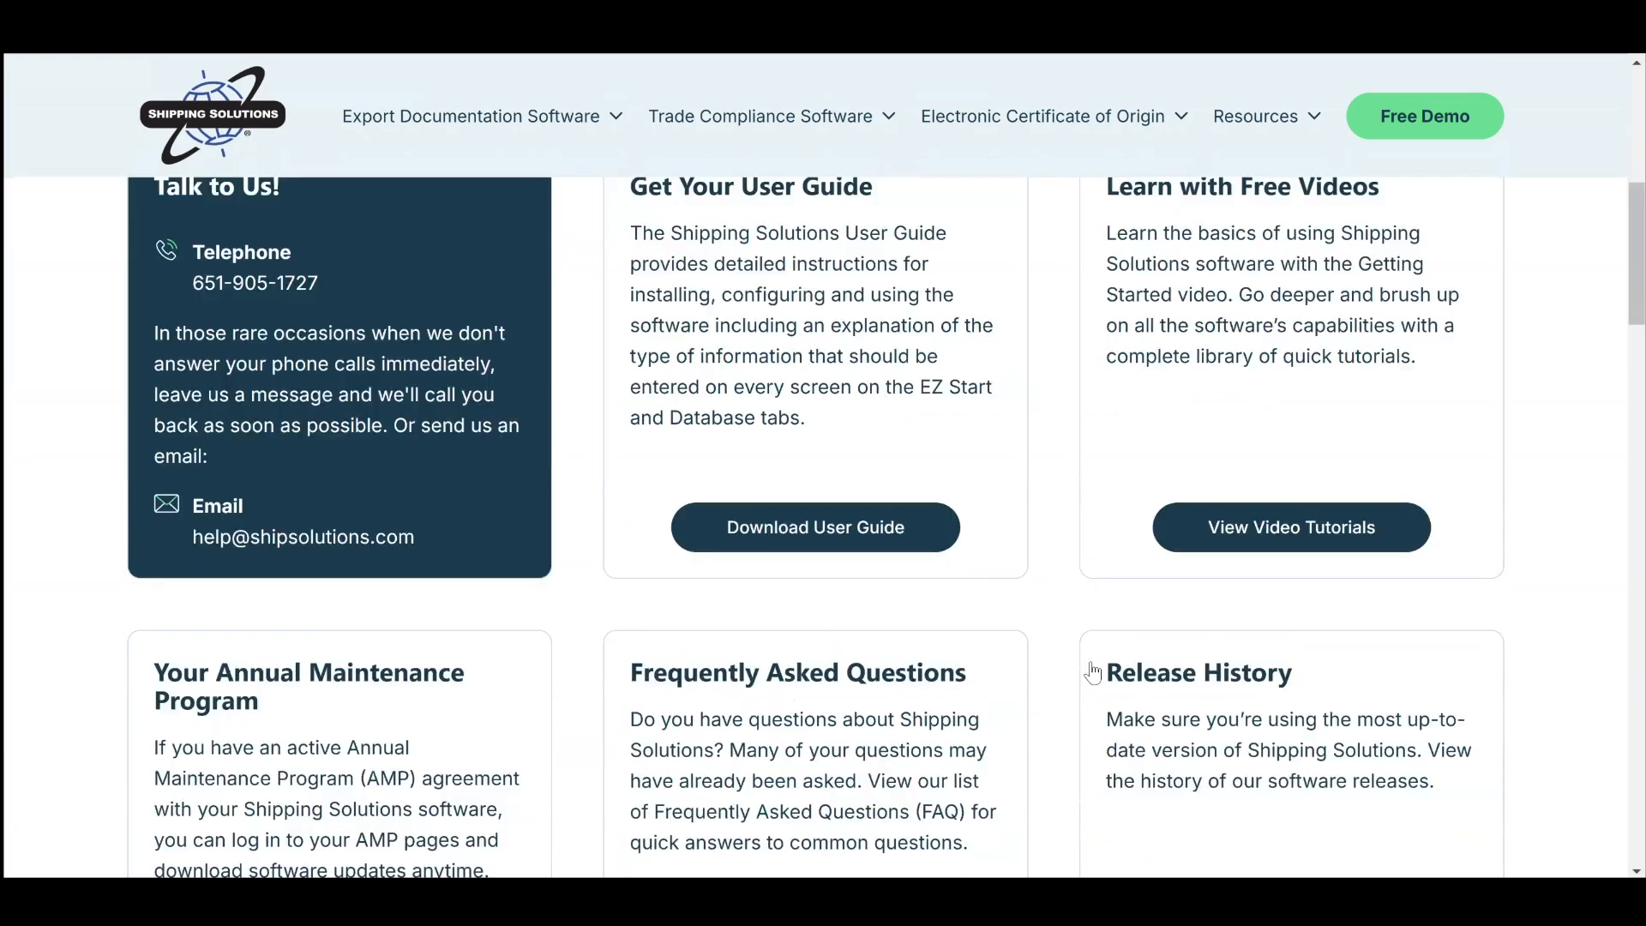
{"action": "scroll", "coordinate": [1228, 658], "scroll_direction": "down", "scroll_amount": 4}
{"action": "left_click", "coordinate": [1222, 650]}
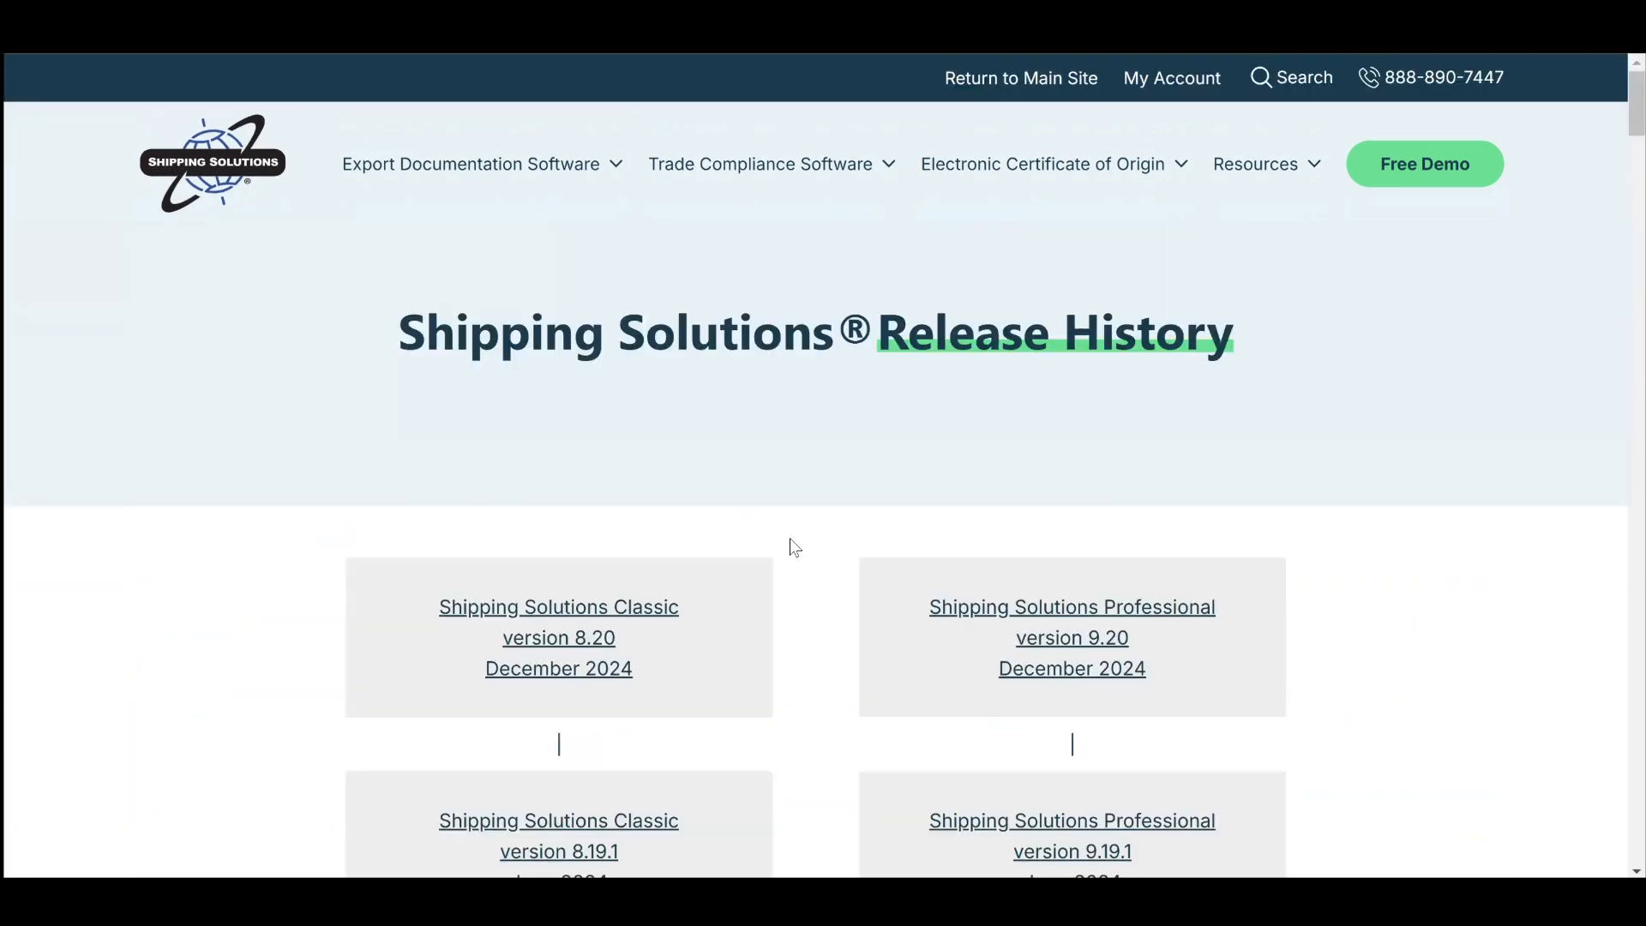
{"action": "left_click", "coordinate": [1071, 609]}
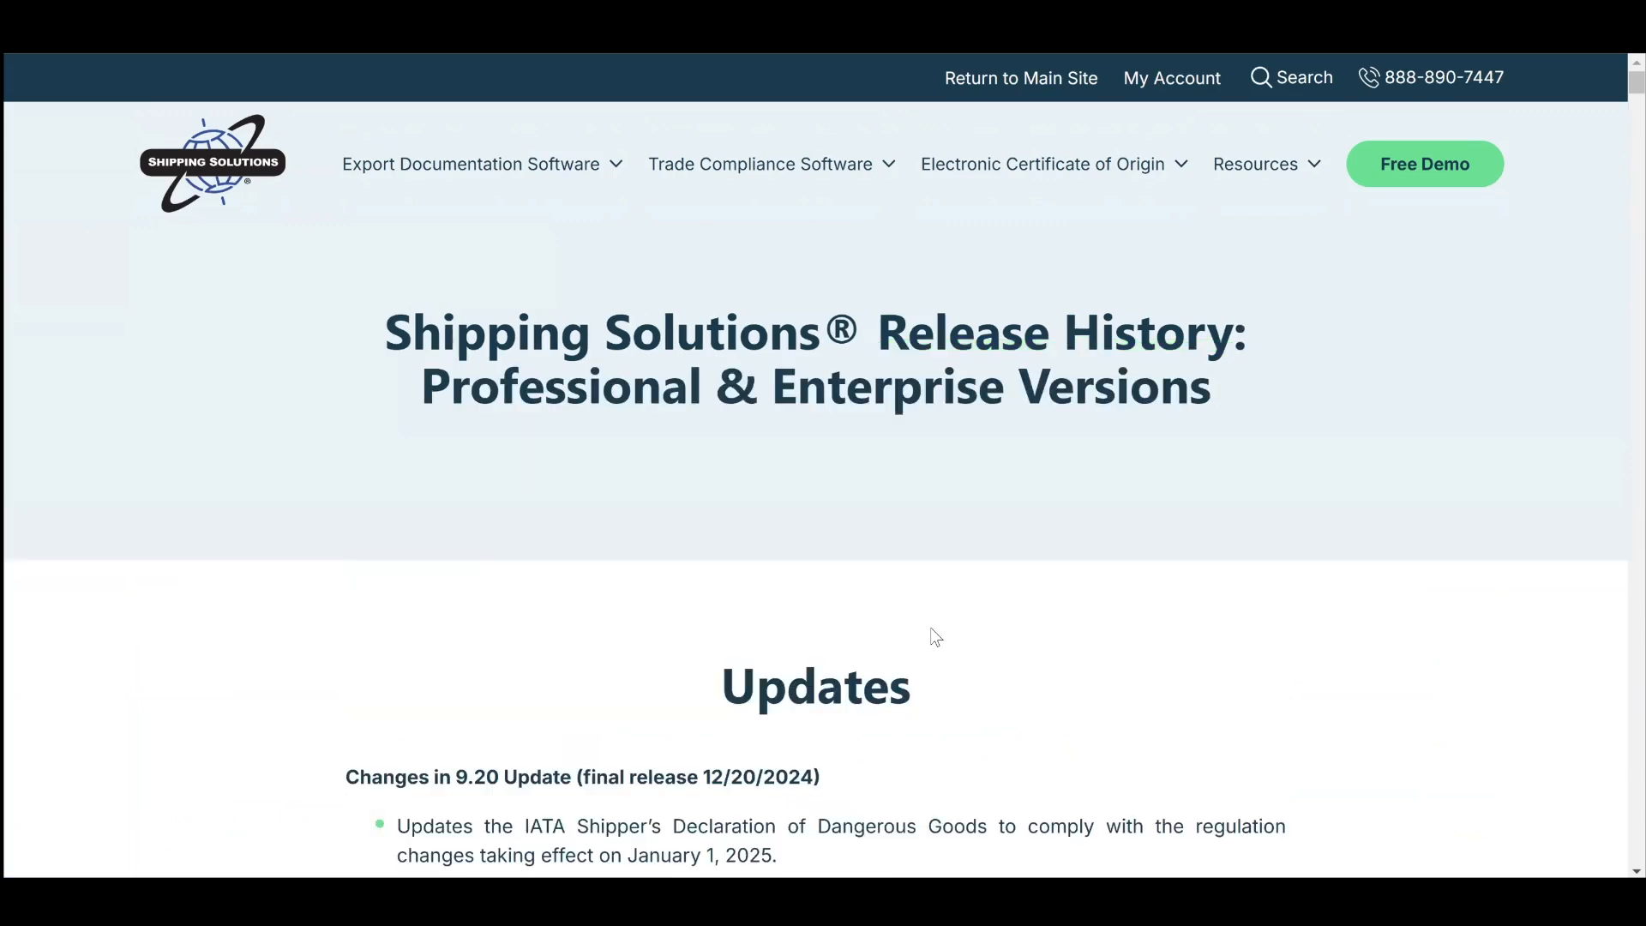
Scroll through the 9.20 and earlier update notes.
{"action": "scroll", "coordinate": [935, 637], "scroll_direction": "down", "scroll_amount": 3}
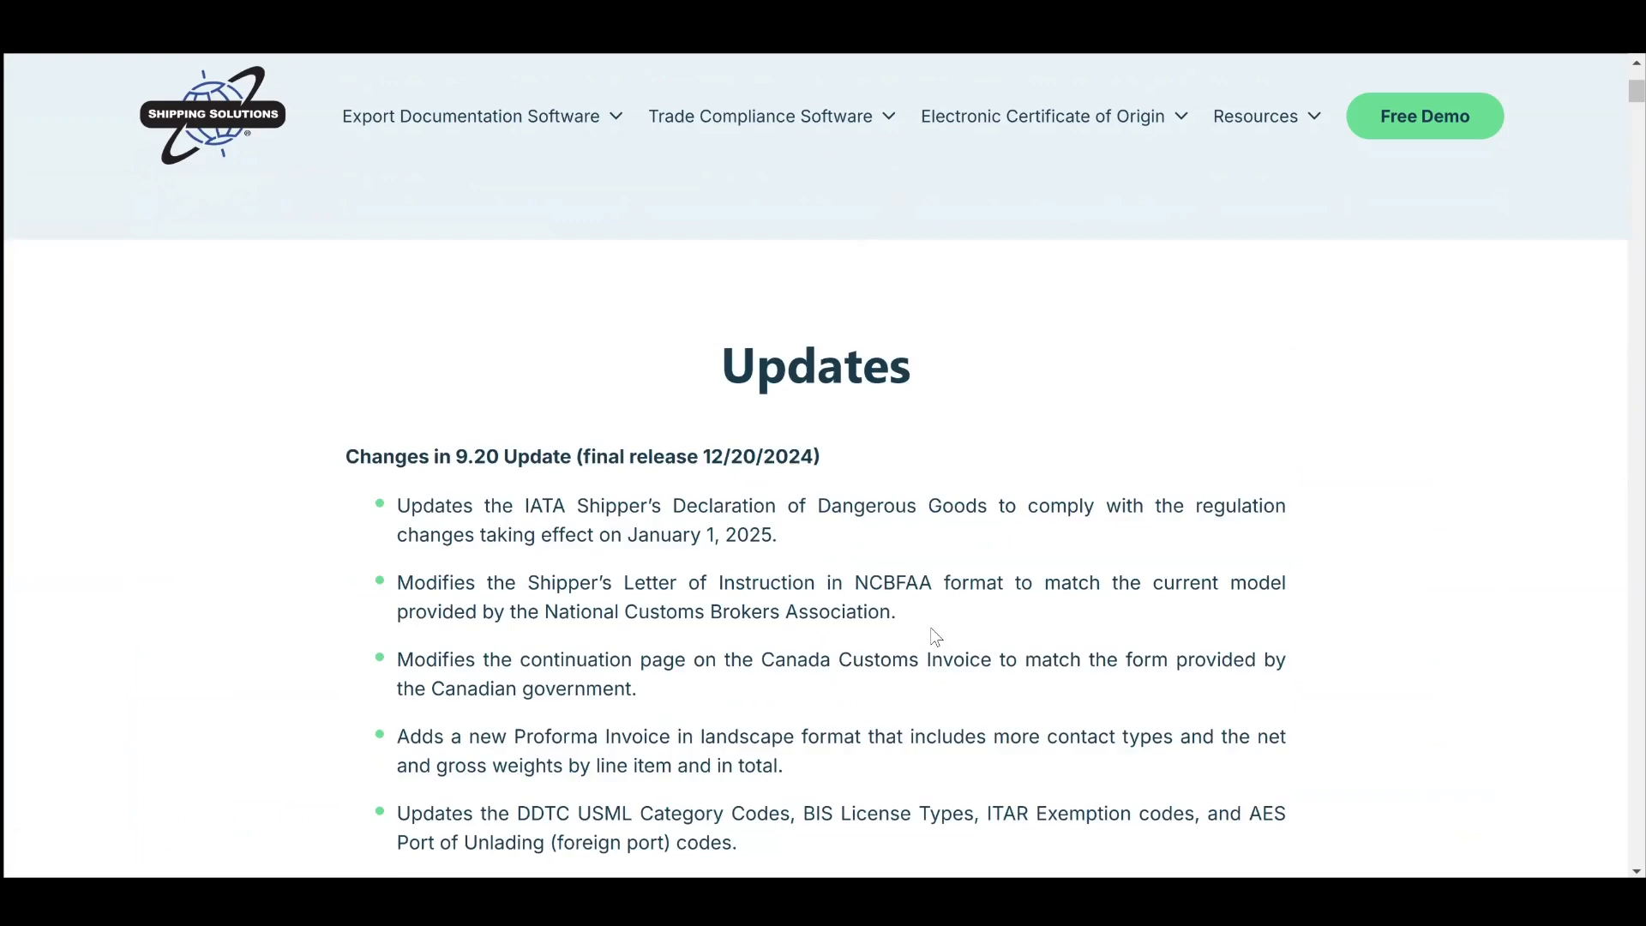
{"action": "scroll", "coordinate": [936, 637], "scroll_direction": "down", "scroll_amount": 2}
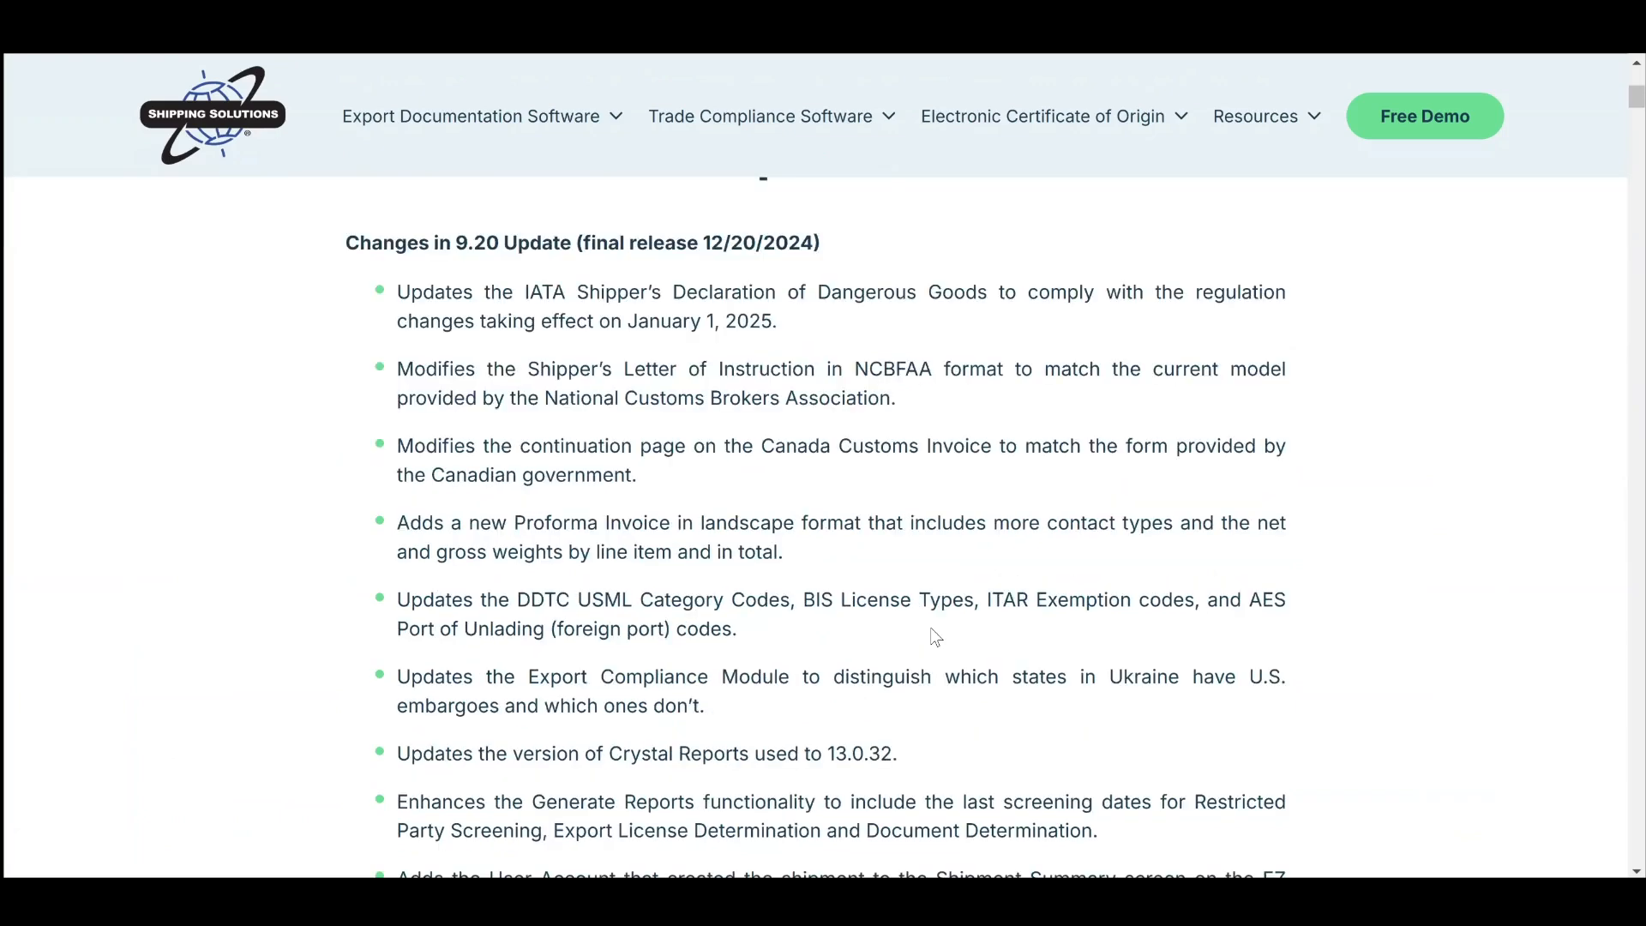
{"action": "scroll", "coordinate": [935, 637], "scroll_direction": "down", "scroll_amount": 1}
{"action": "scroll", "coordinate": [348, 577], "scroll_direction": "down", "scroll_amount": 6}
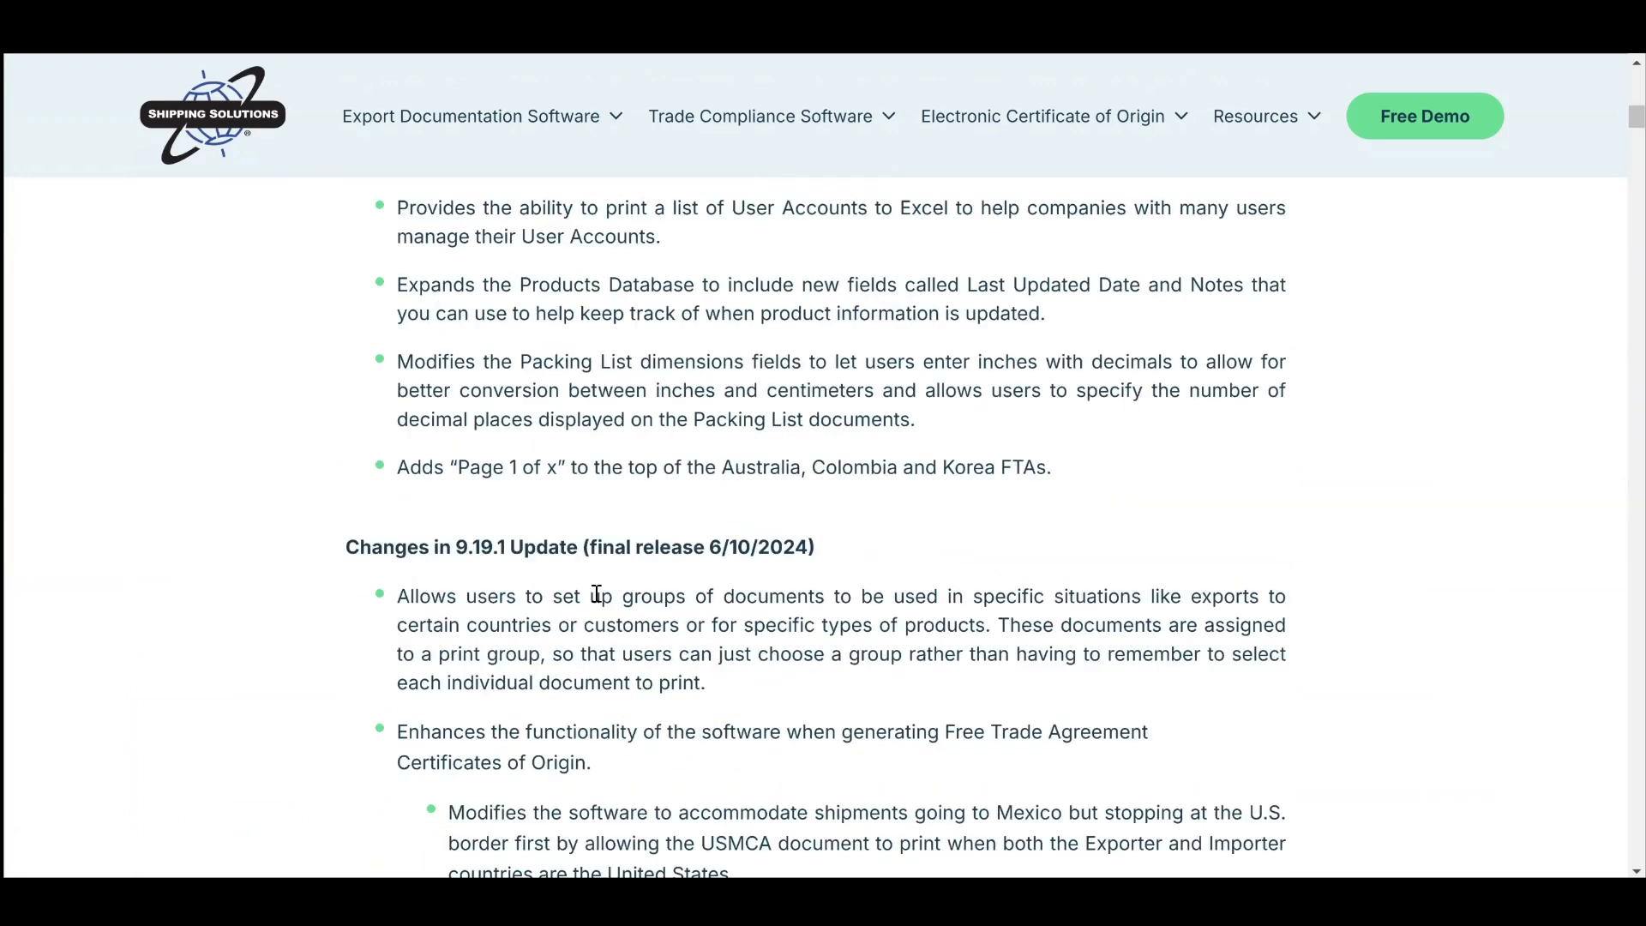
{"action": "scroll", "coordinate": [598, 595], "scroll_direction": "down", "scroll_amount": 12}
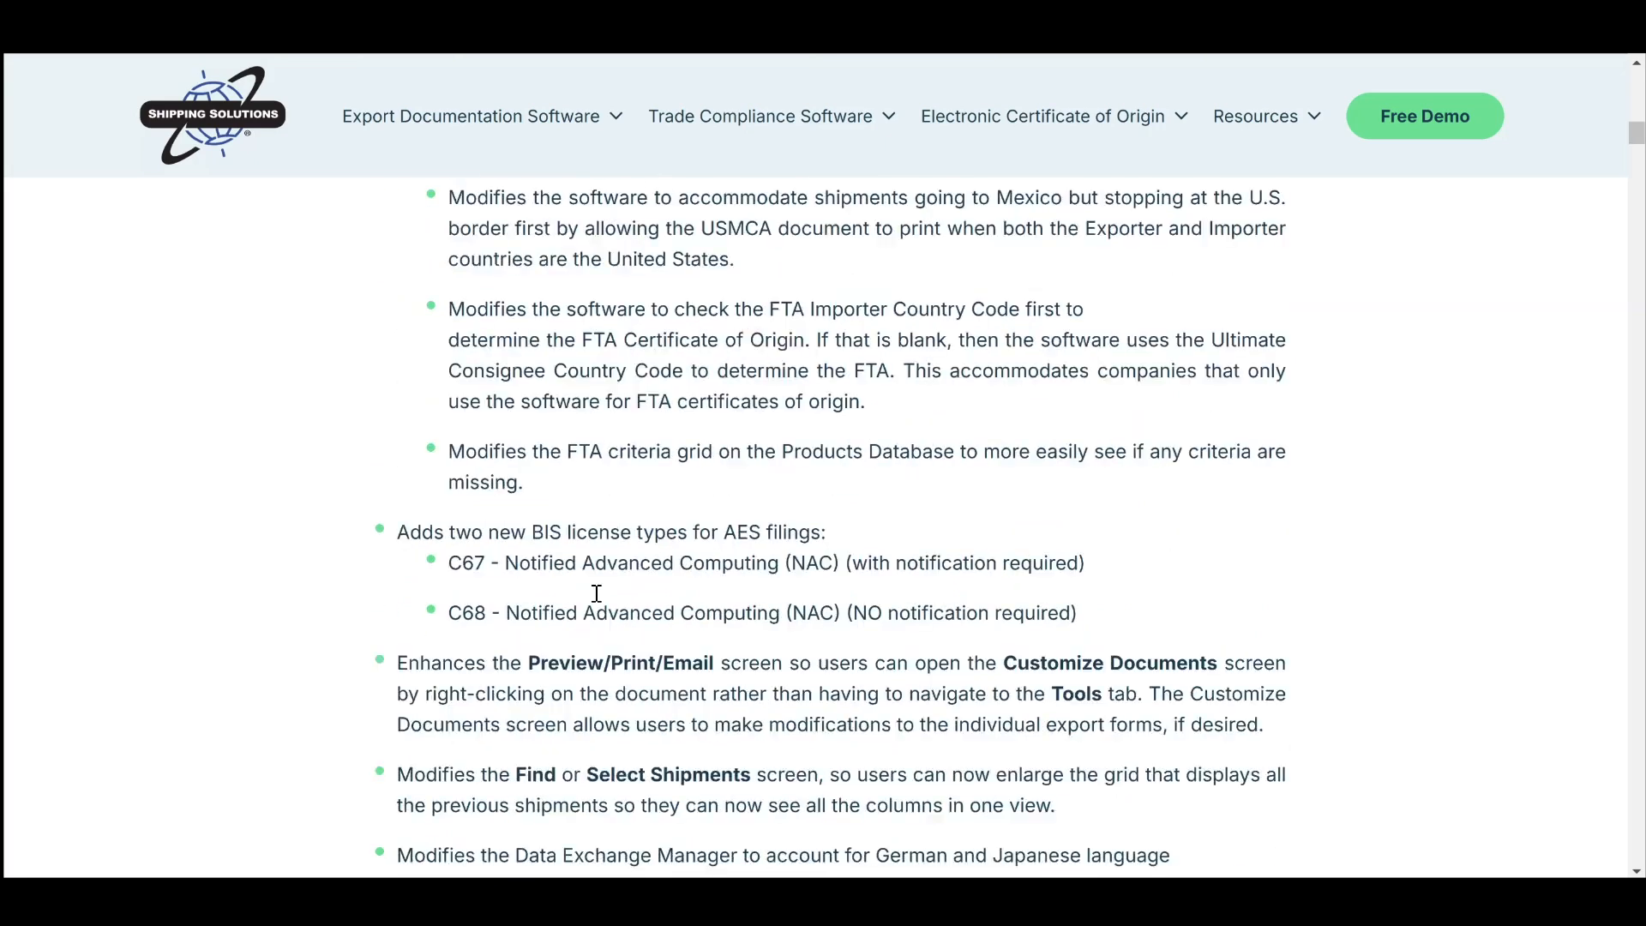
{"action": "scroll", "coordinate": [598, 595], "scroll_direction": "up", "scroll_amount": 1}
{"action": "scroll", "coordinate": [595, 591], "scroll_direction": "up", "scroll_amount": 20}
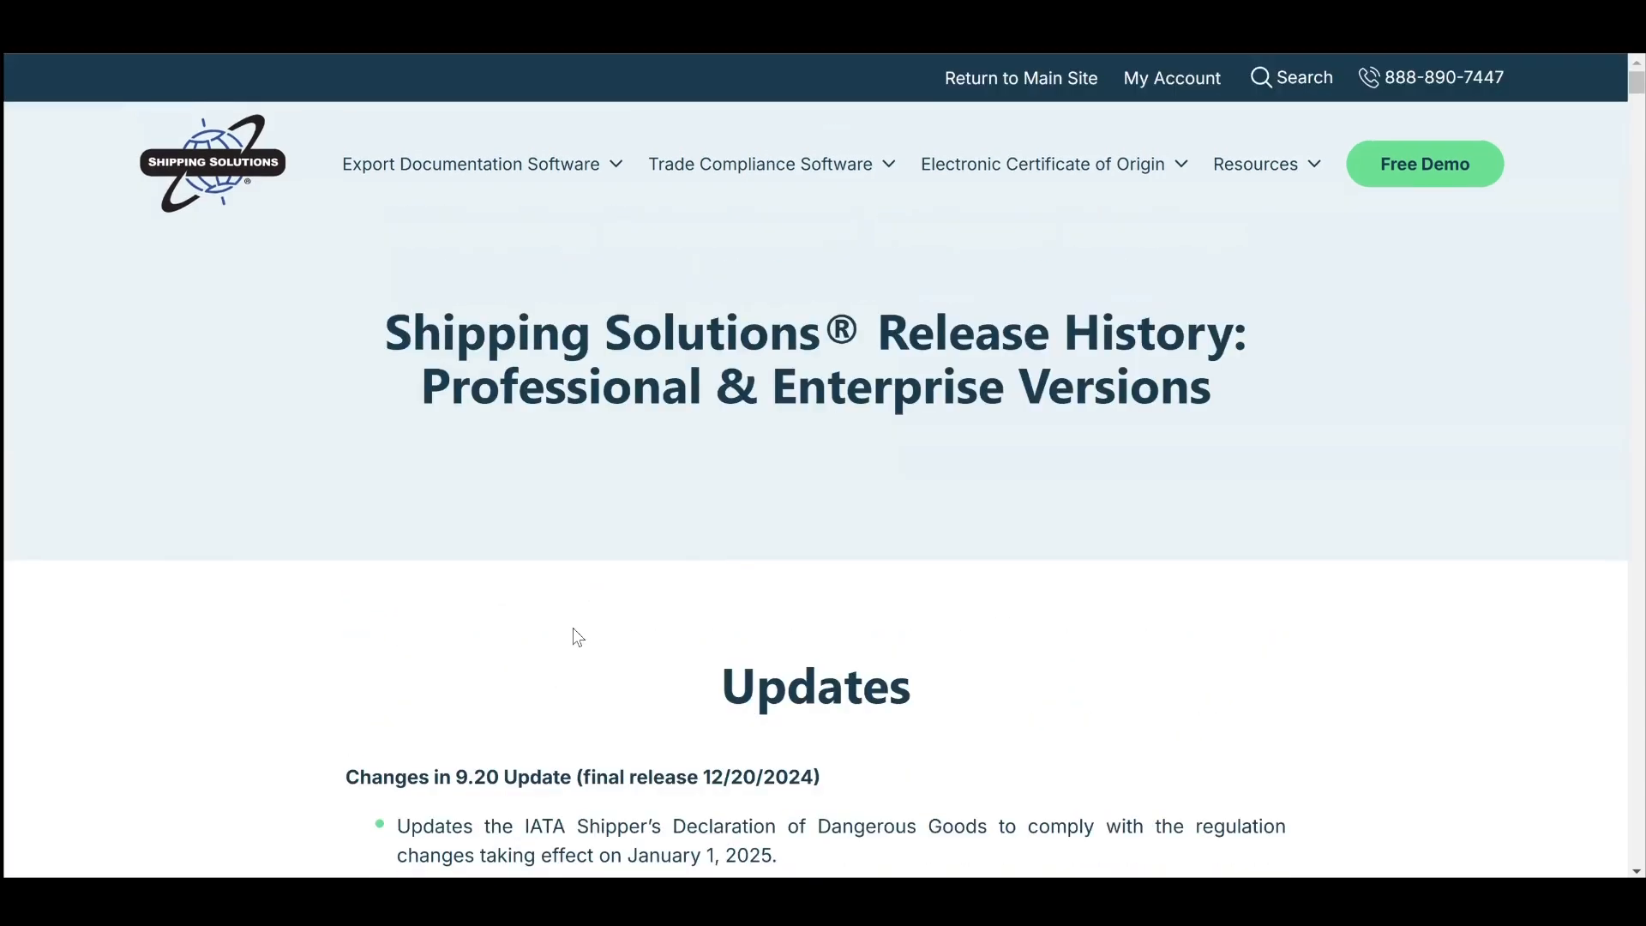
{"action": "scroll", "coordinate": [573, 635], "scroll_direction": "down", "scroll_amount": 4}
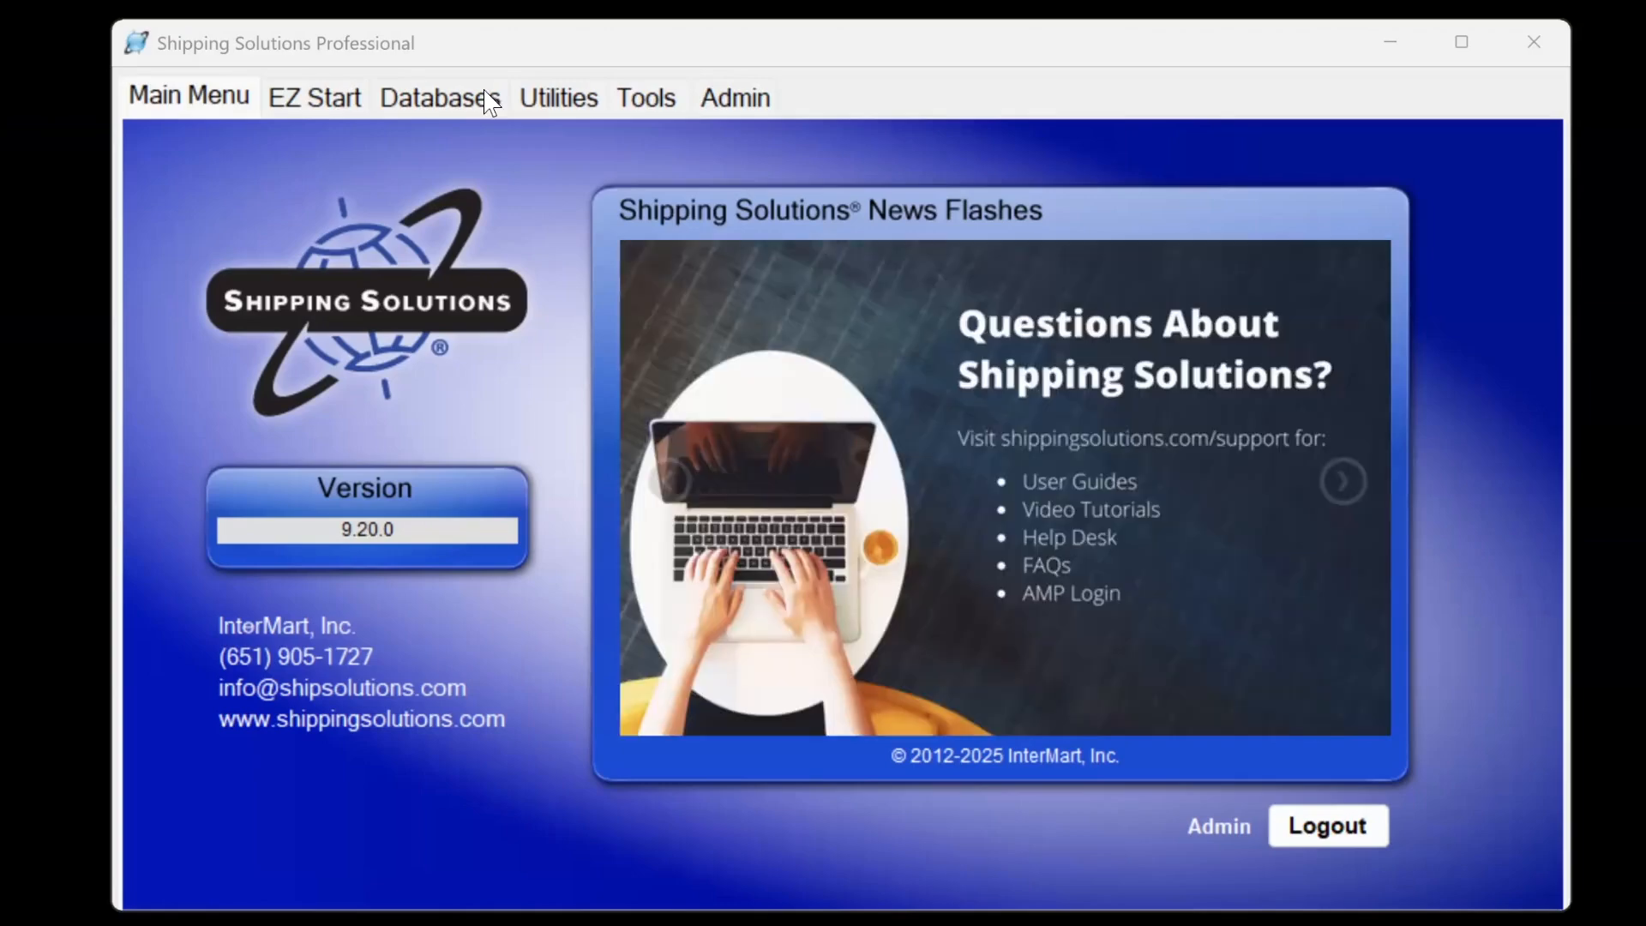
Show shipment 8-Web's form list on EZ Start and open the Preview/Print/Email Documents window.
{"action": "left_click", "coordinate": [331, 107]}
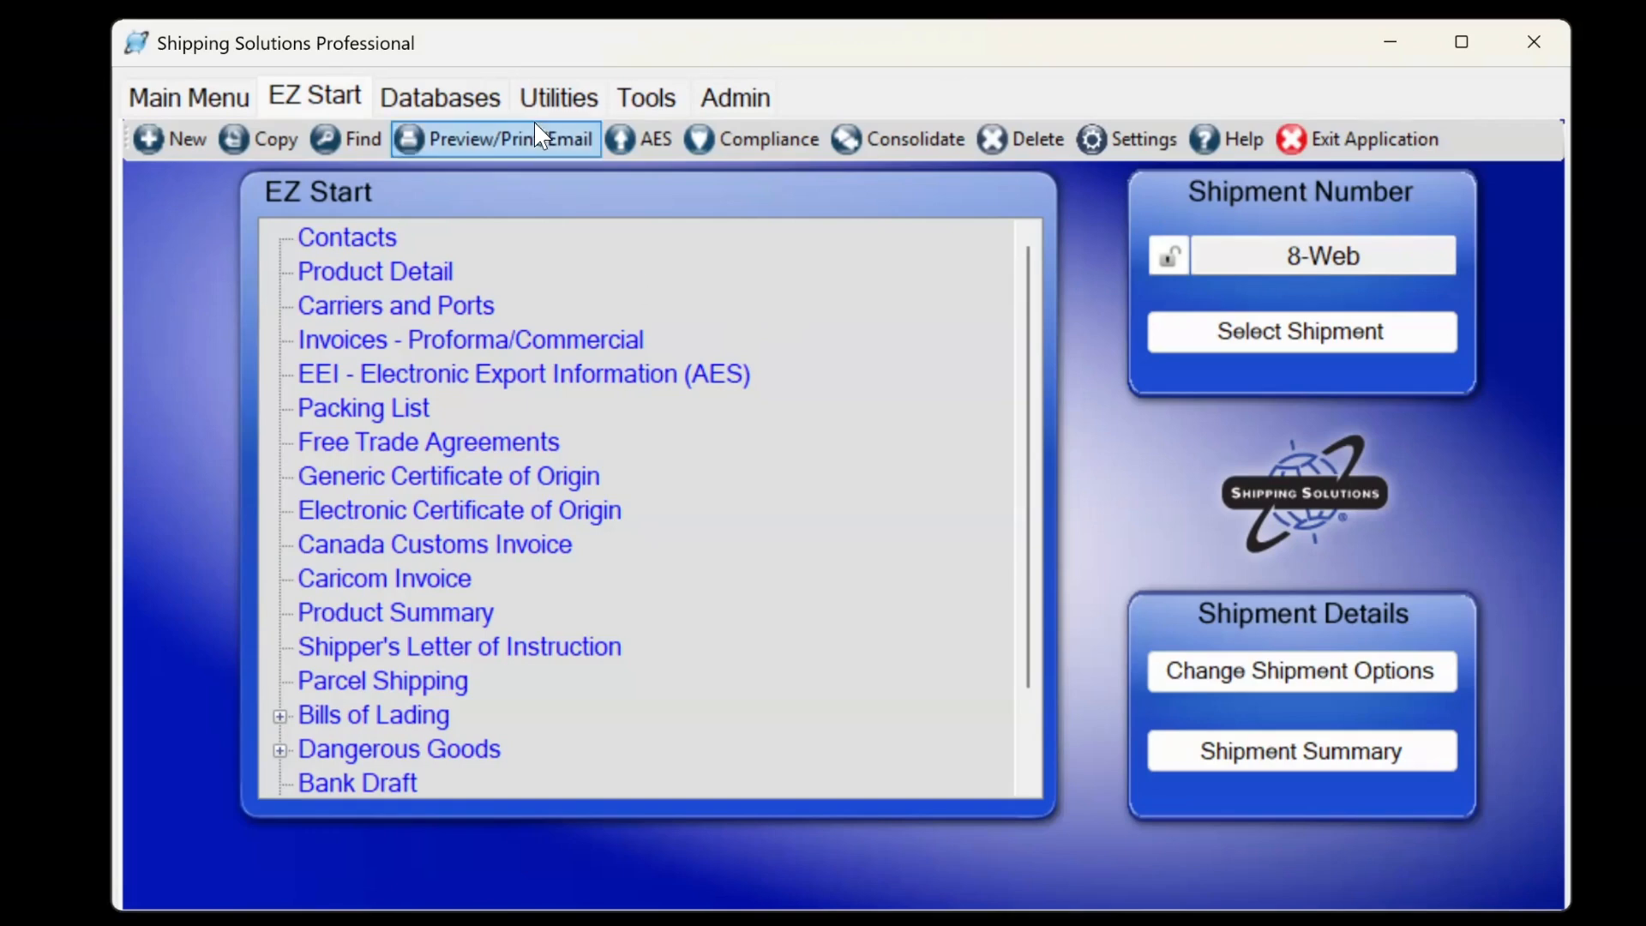
{"action": "left_click", "coordinate": [524, 151]}
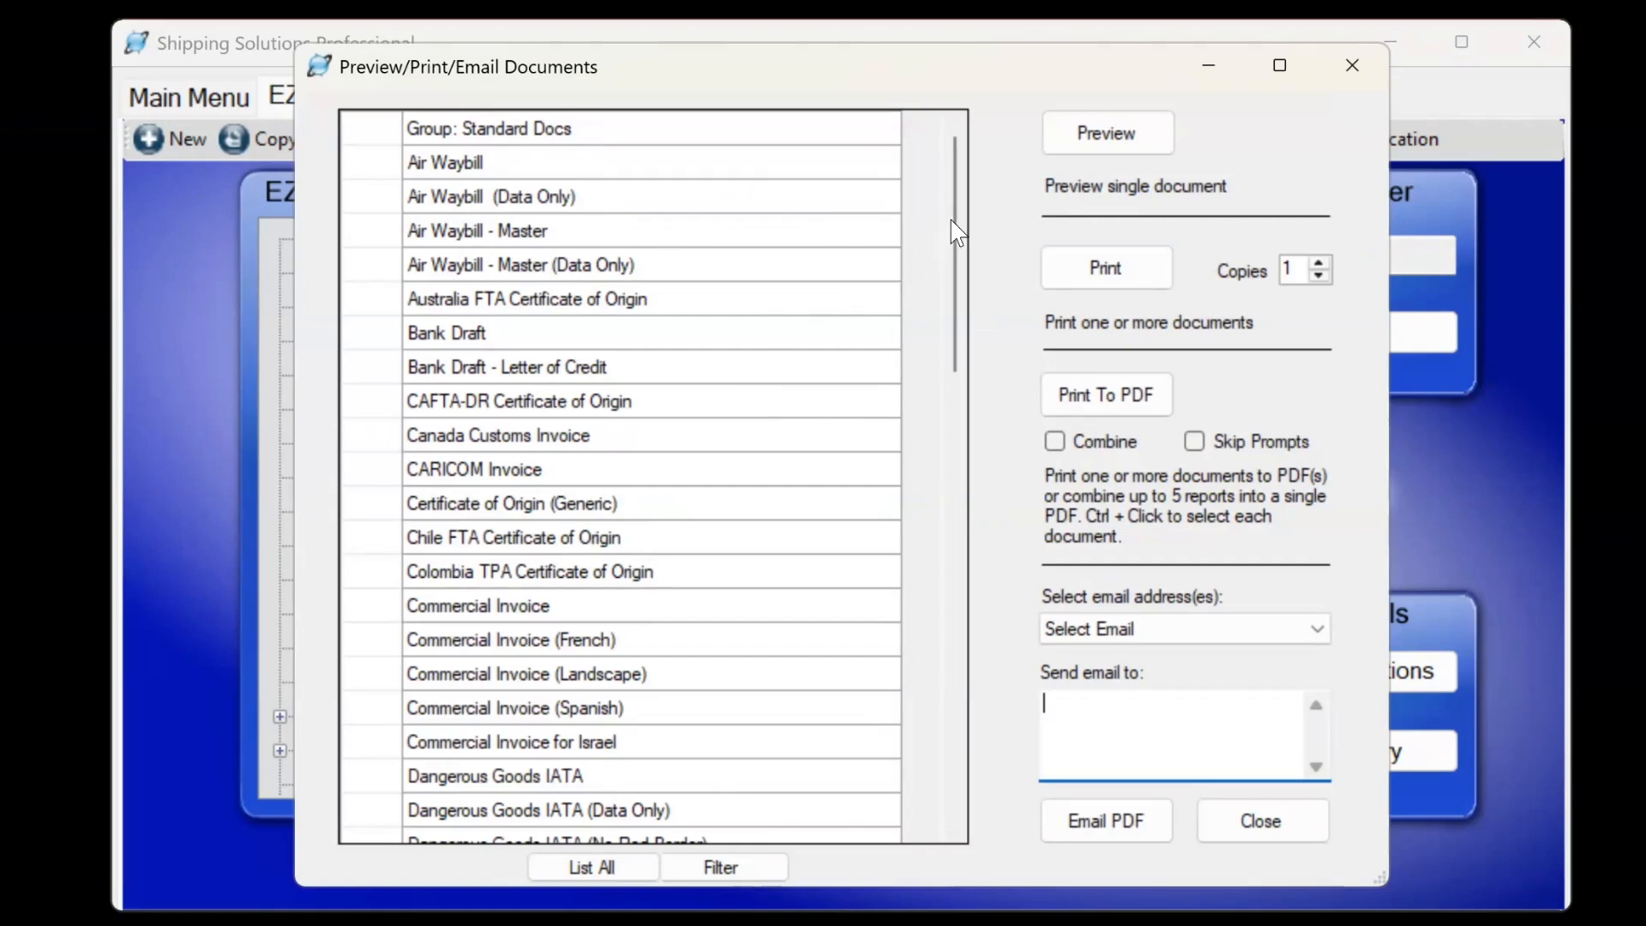
Check the Report Filter without saving changes, then select the Dangerous Goods IATA document.
{"action": "left_click_drag", "start_coordinate": [952, 221], "coordinate": [955, 390]}
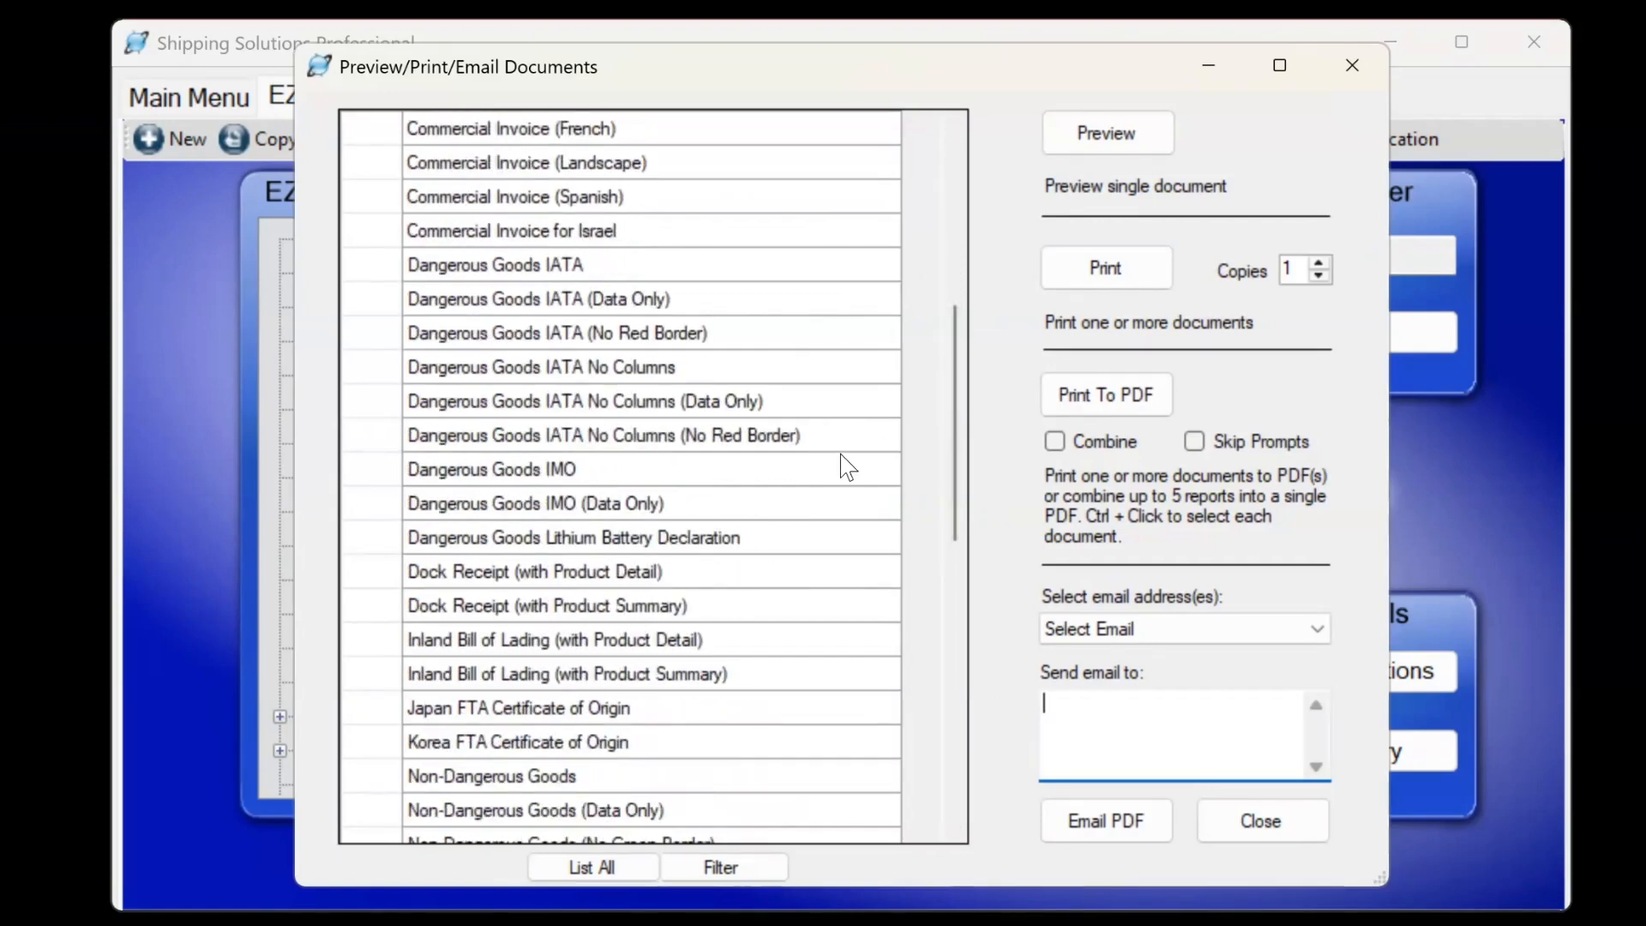
{"action": "left_click", "coordinate": [719, 875]}
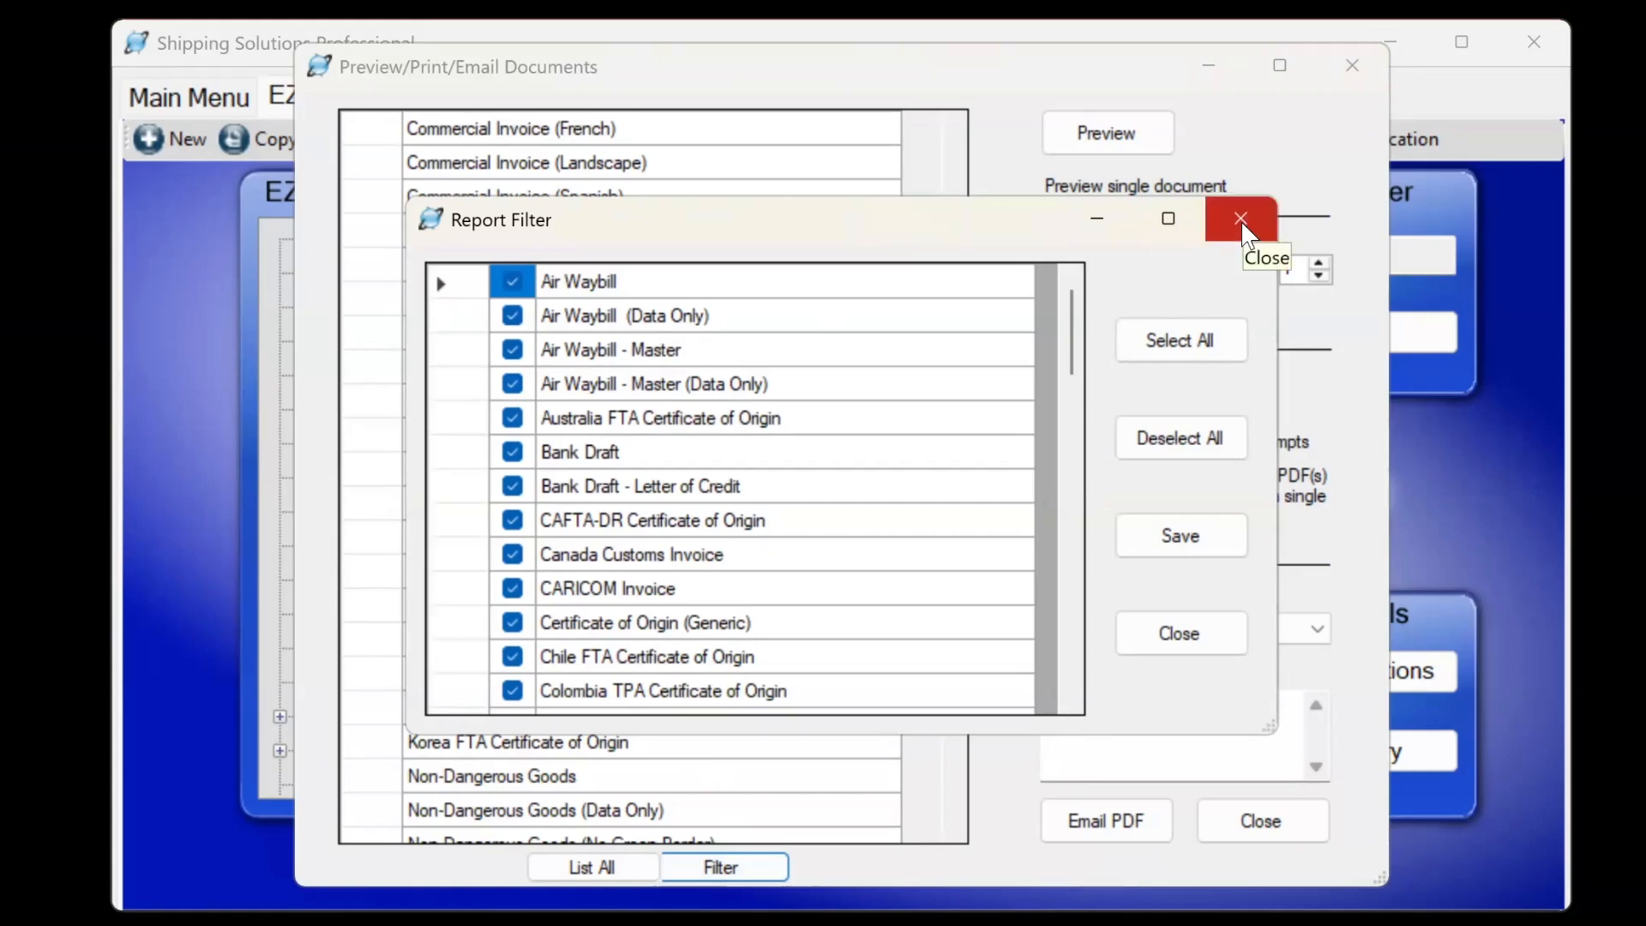
{"action": "left_click", "coordinate": [1241, 220]}
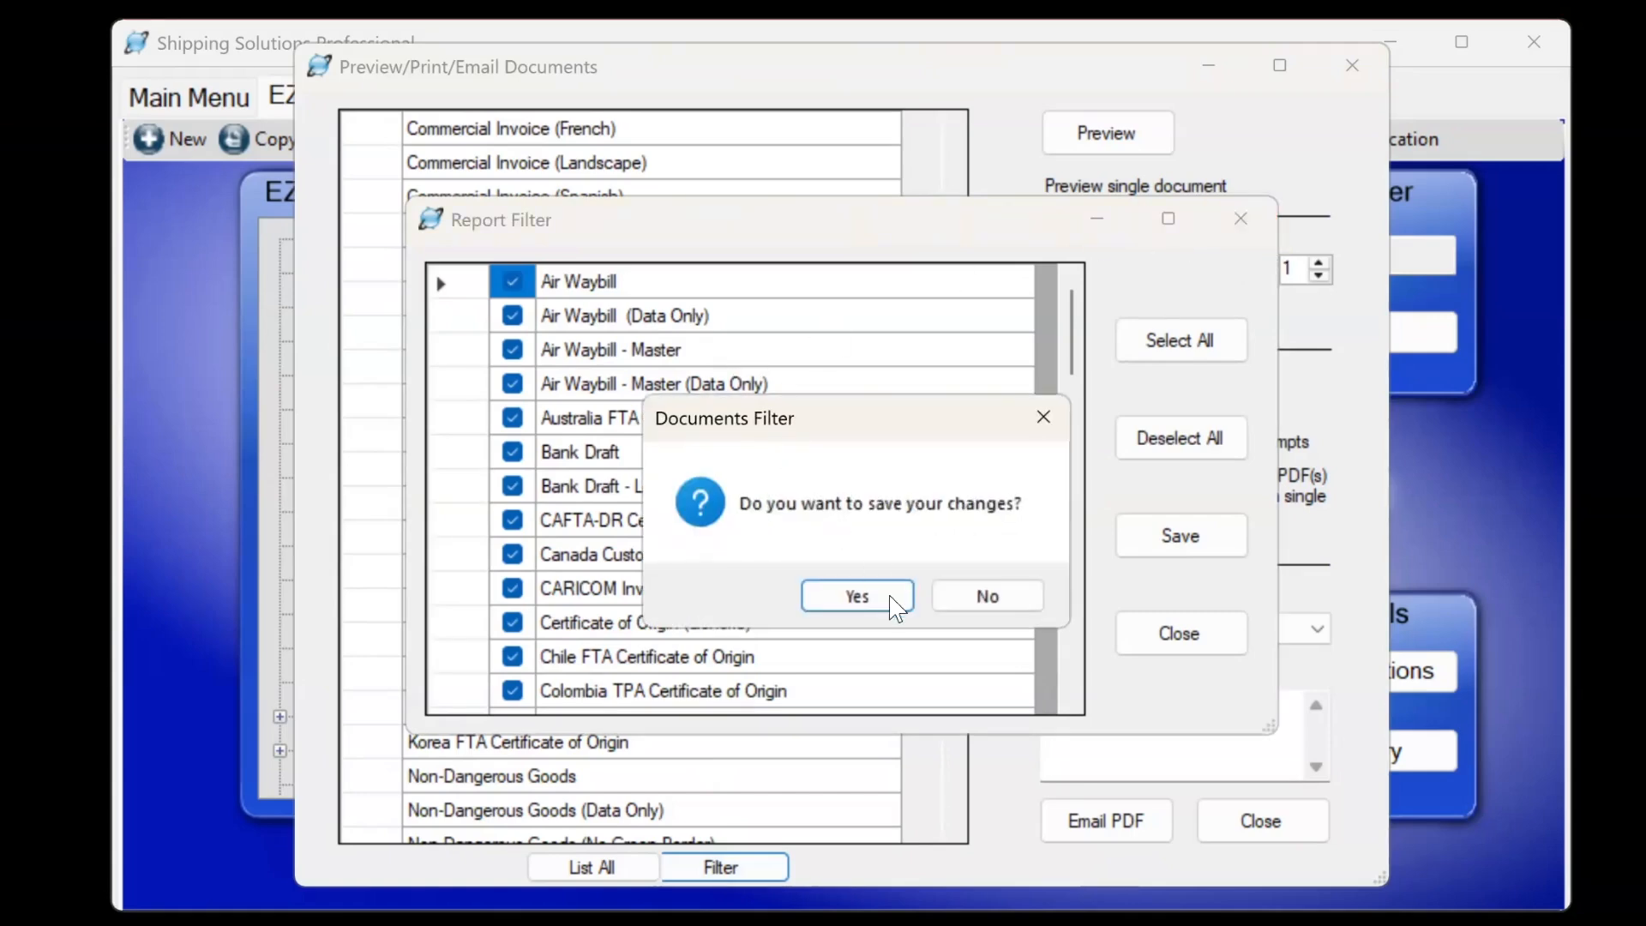
{"action": "left_click", "coordinate": [969, 598]}
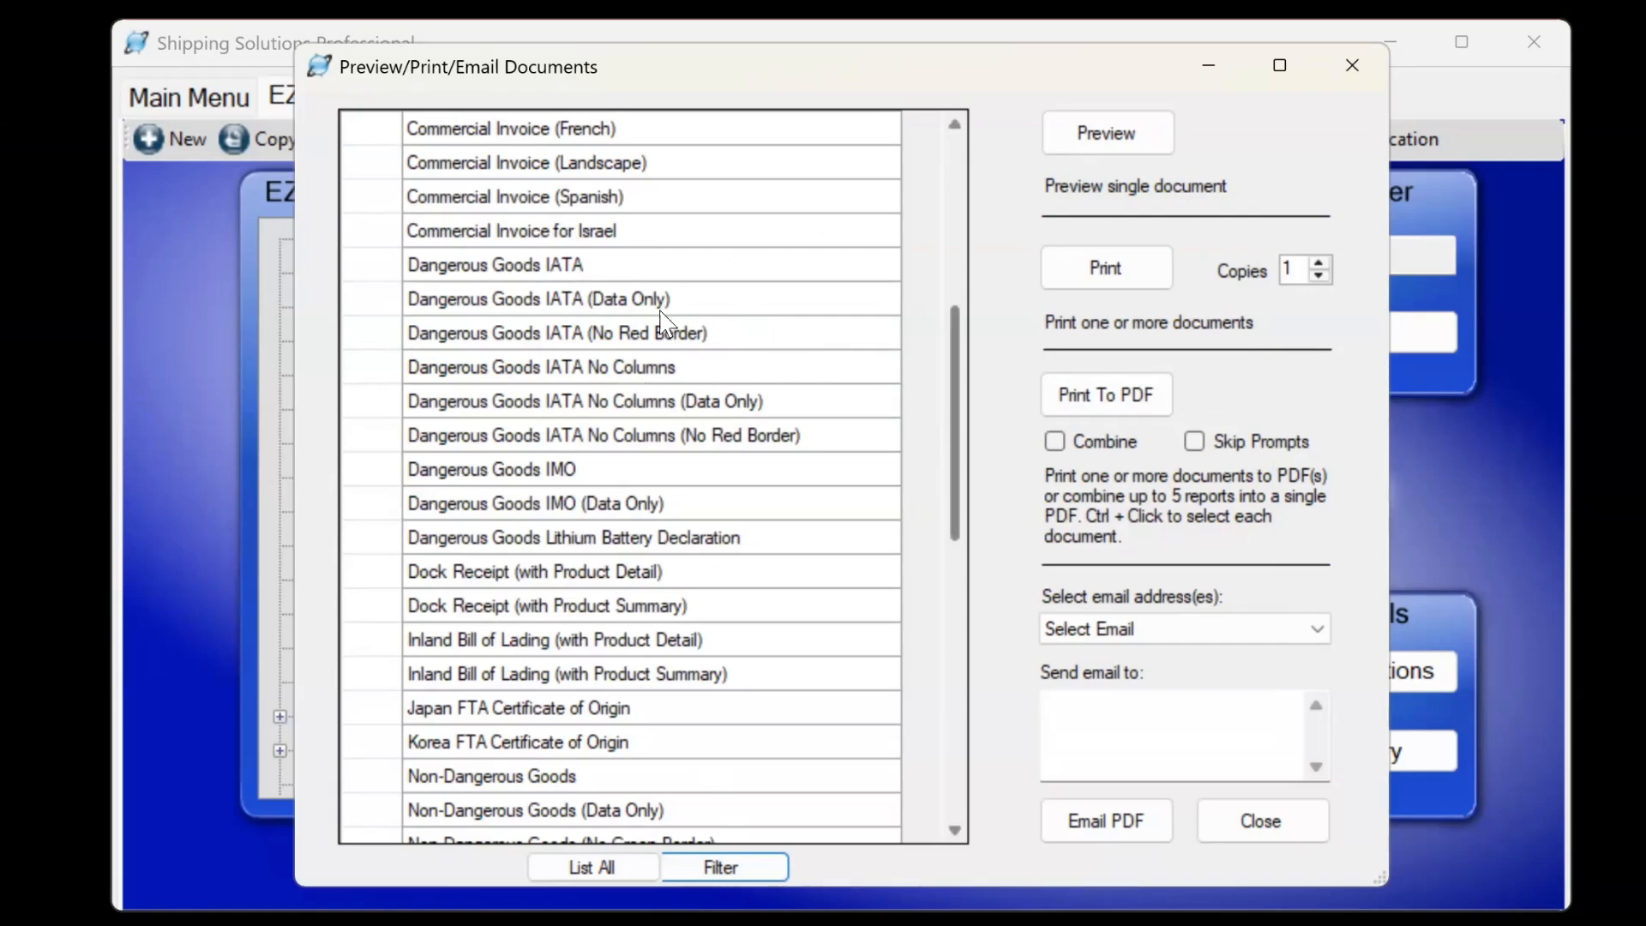
{"action": "left_click", "coordinate": [493, 268]}
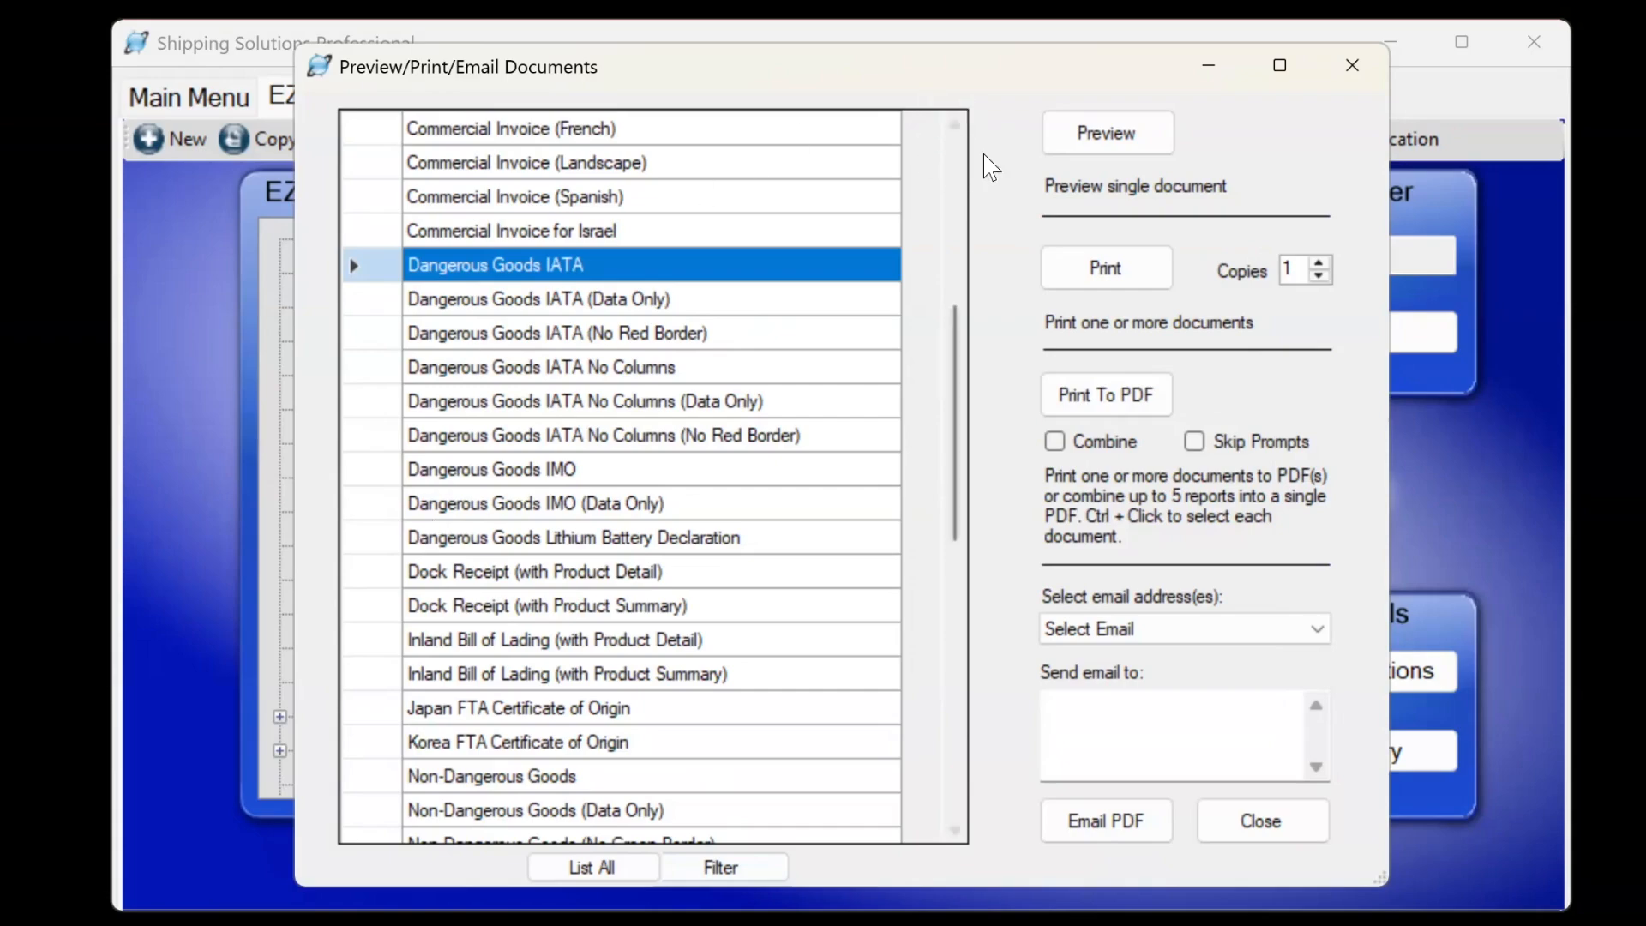
Preview the Dangerous Goods IATA Shipper's Declaration, then close the preview and the documents window.
{"action": "left_click", "coordinate": [1154, 147]}
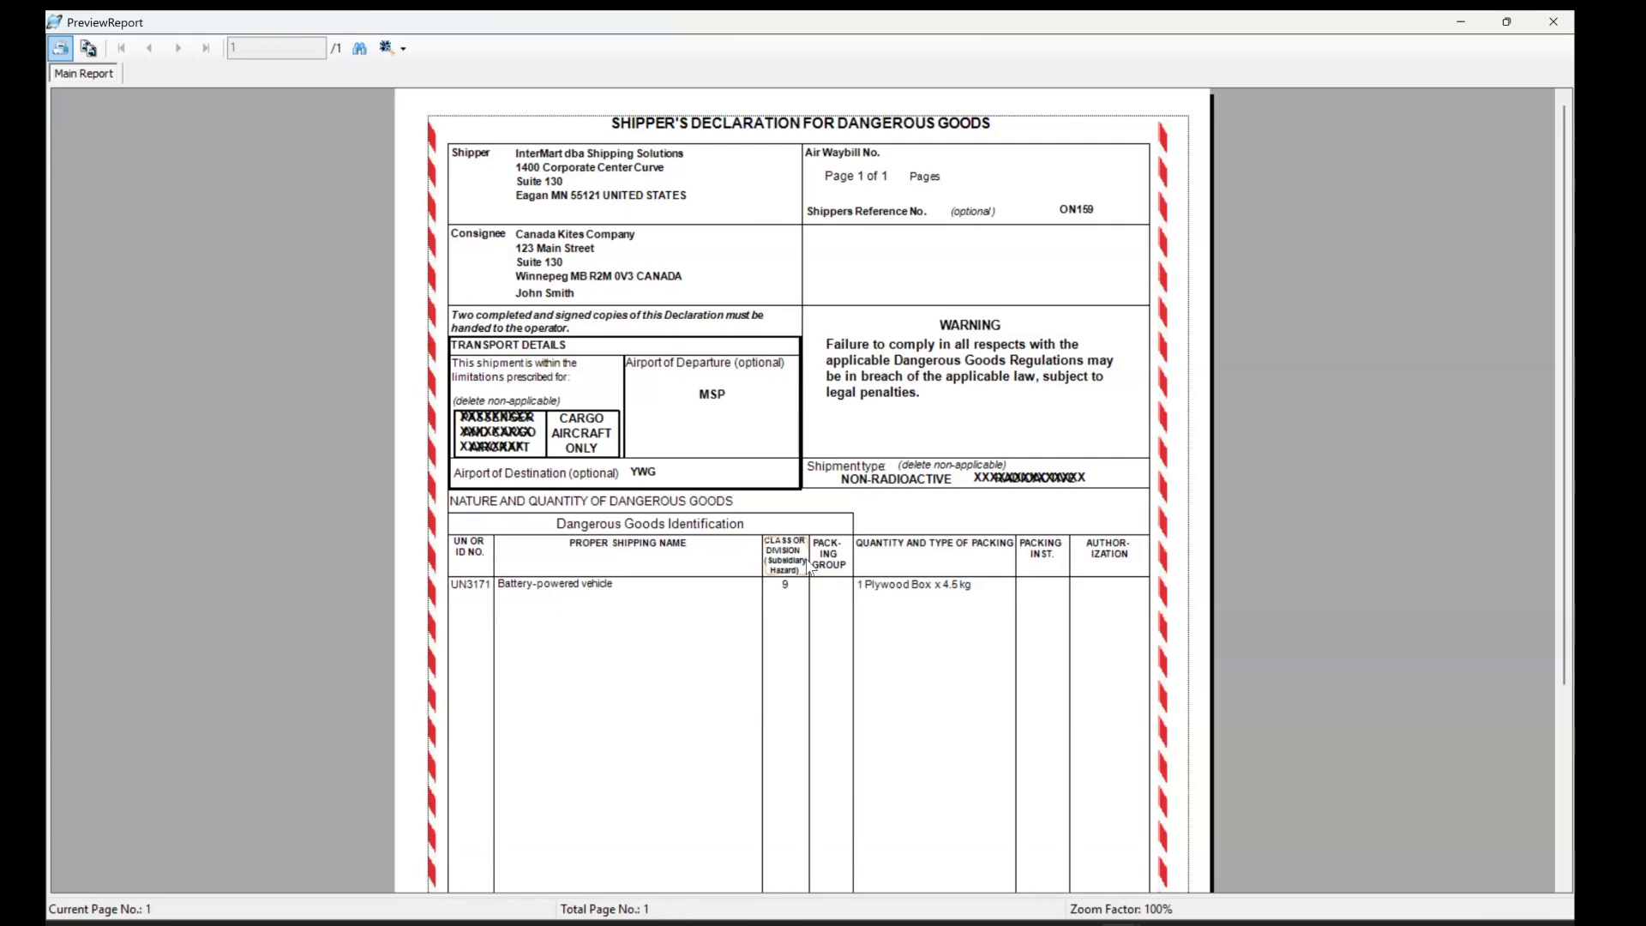
{"action": "scroll", "coordinate": [809, 566], "scroll_direction": "down", "scroll_amount": 3}
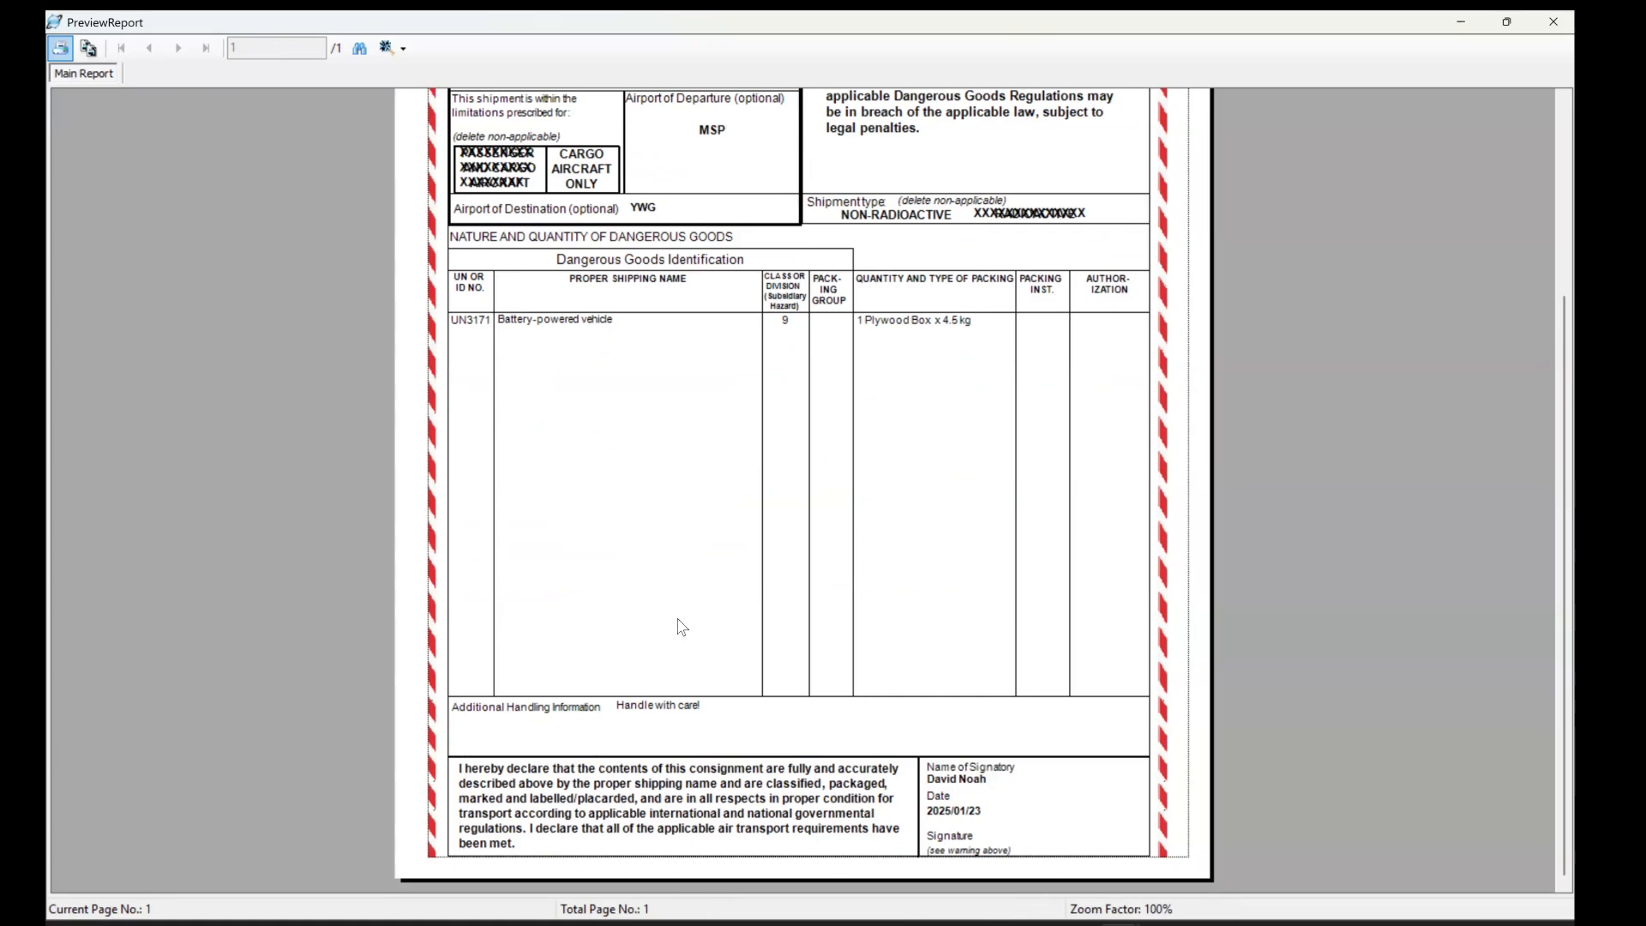
{"action": "scroll", "coordinate": [682, 626], "scroll_direction": "up", "scroll_amount": 3}
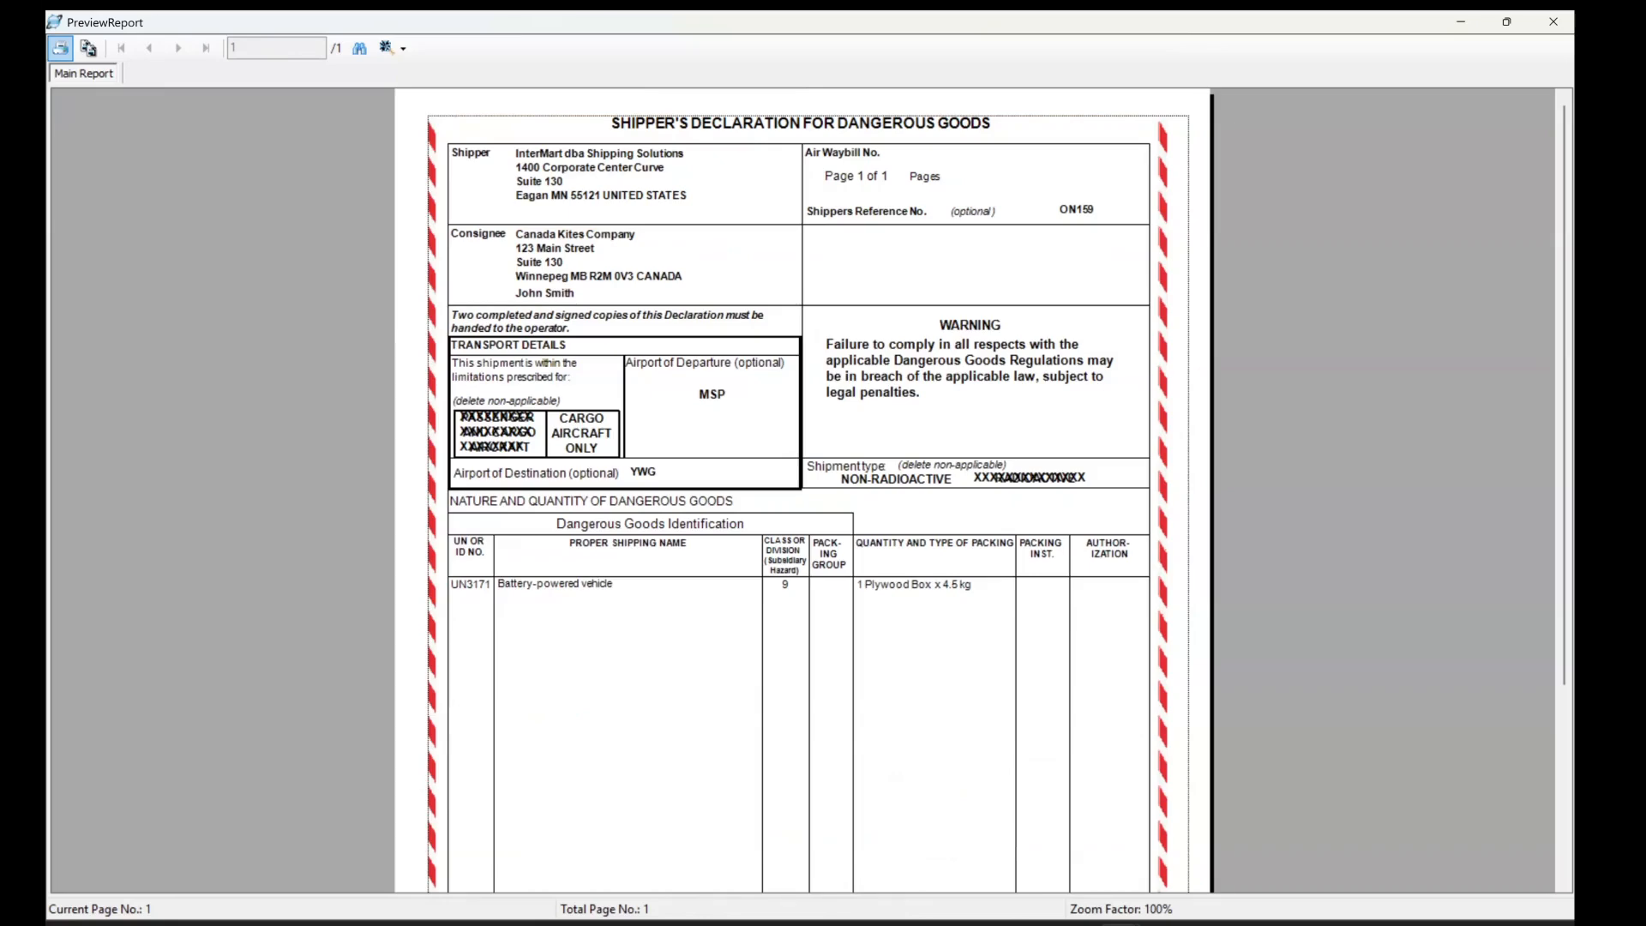
{"action": "left_click", "coordinate": [1553, 21]}
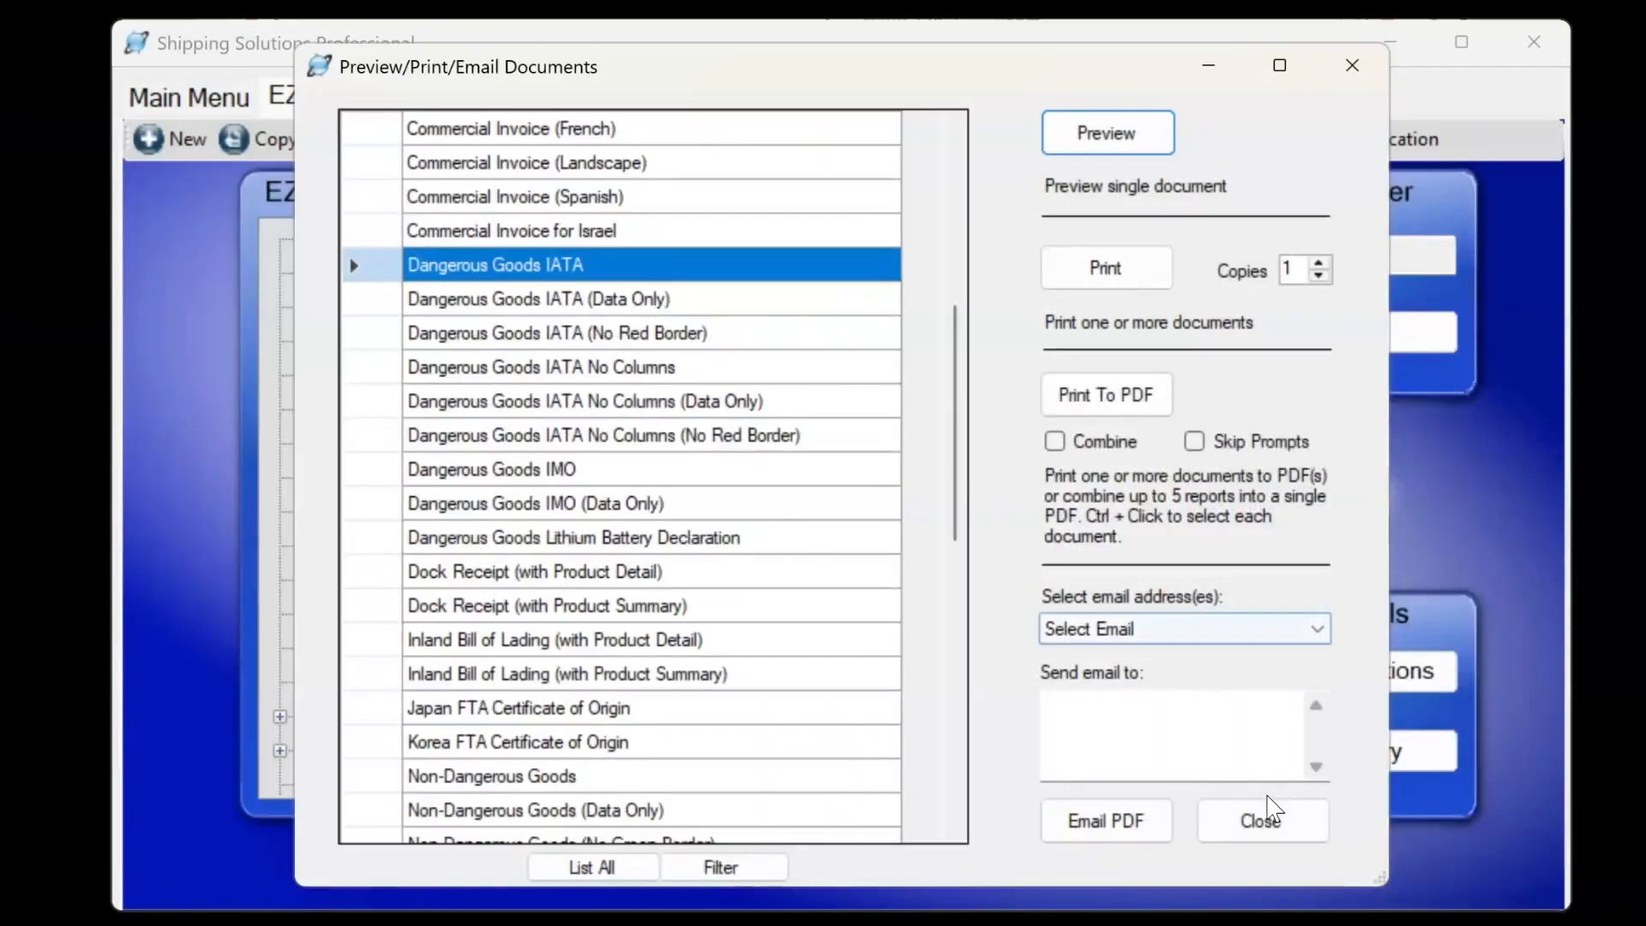
{"action": "left_click", "coordinate": [1262, 819]}
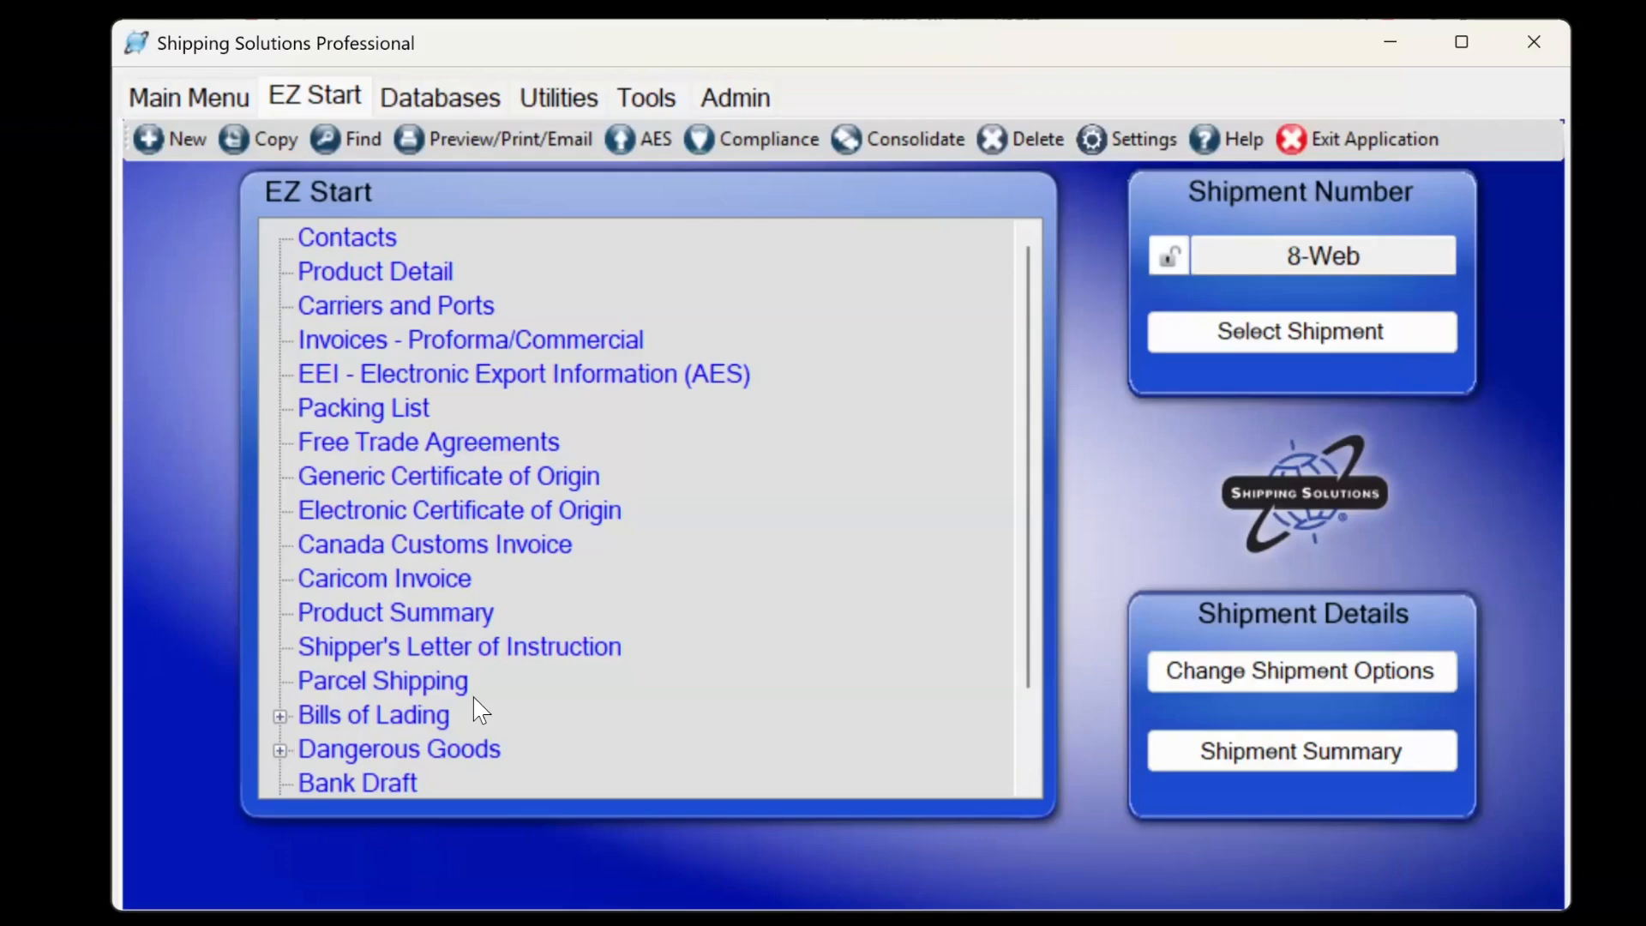
Enter the 24-hr emergency phone number on the Dangerous Goods IATA form and save it.
{"action": "left_click", "coordinate": [281, 750]}
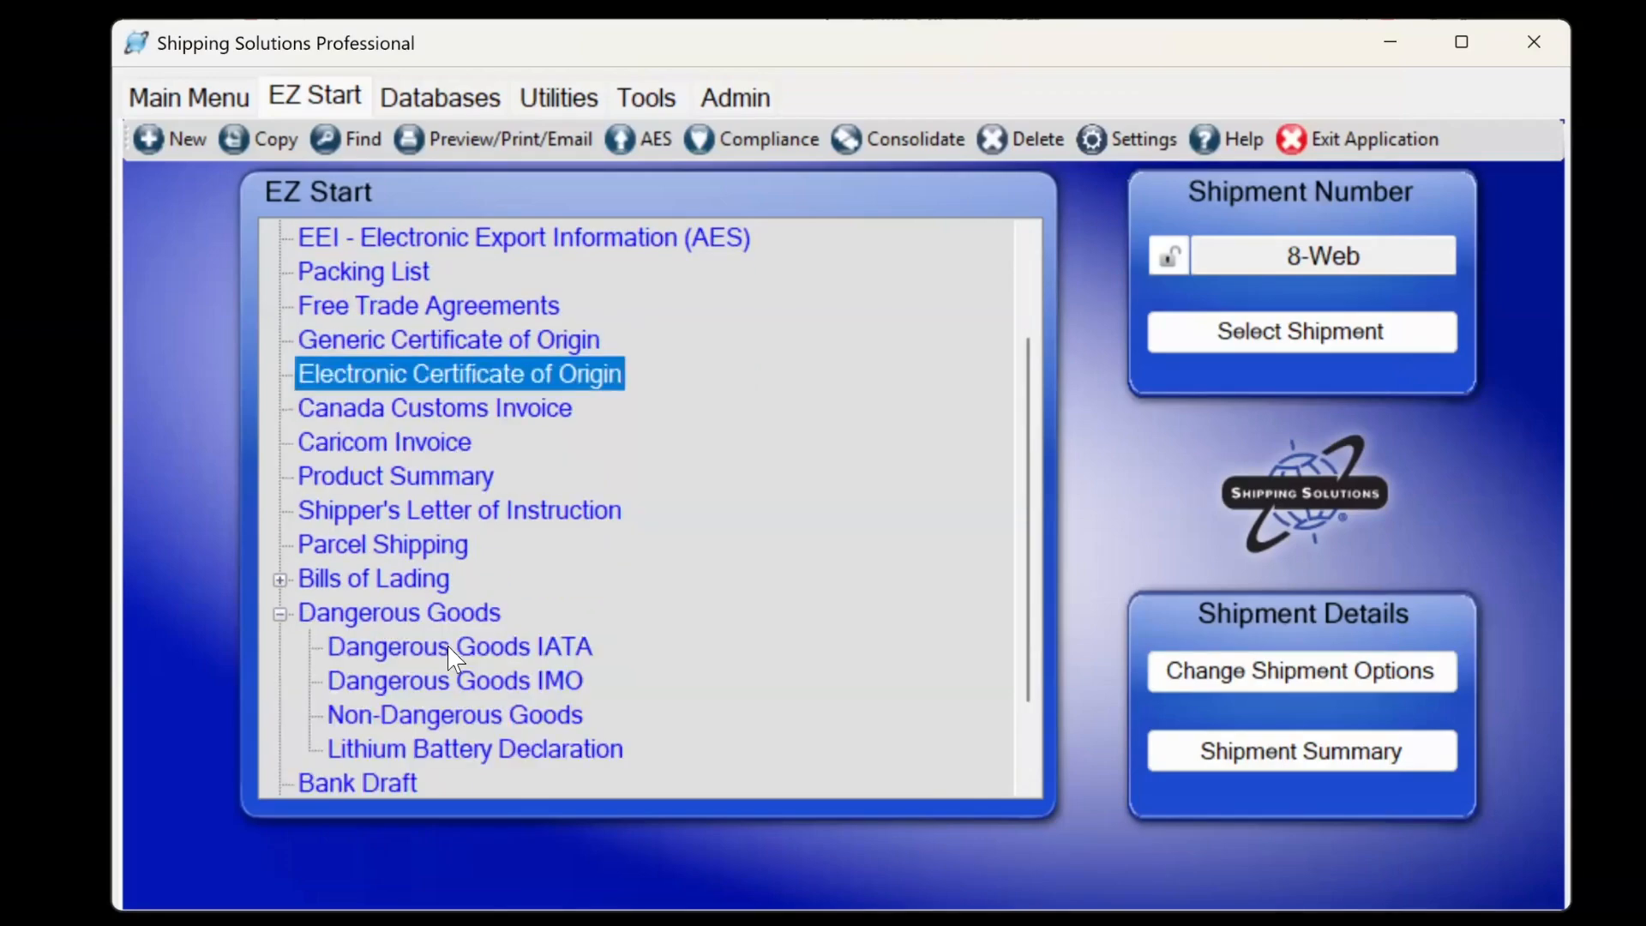
{"action": "double_click", "coordinate": [448, 645]}
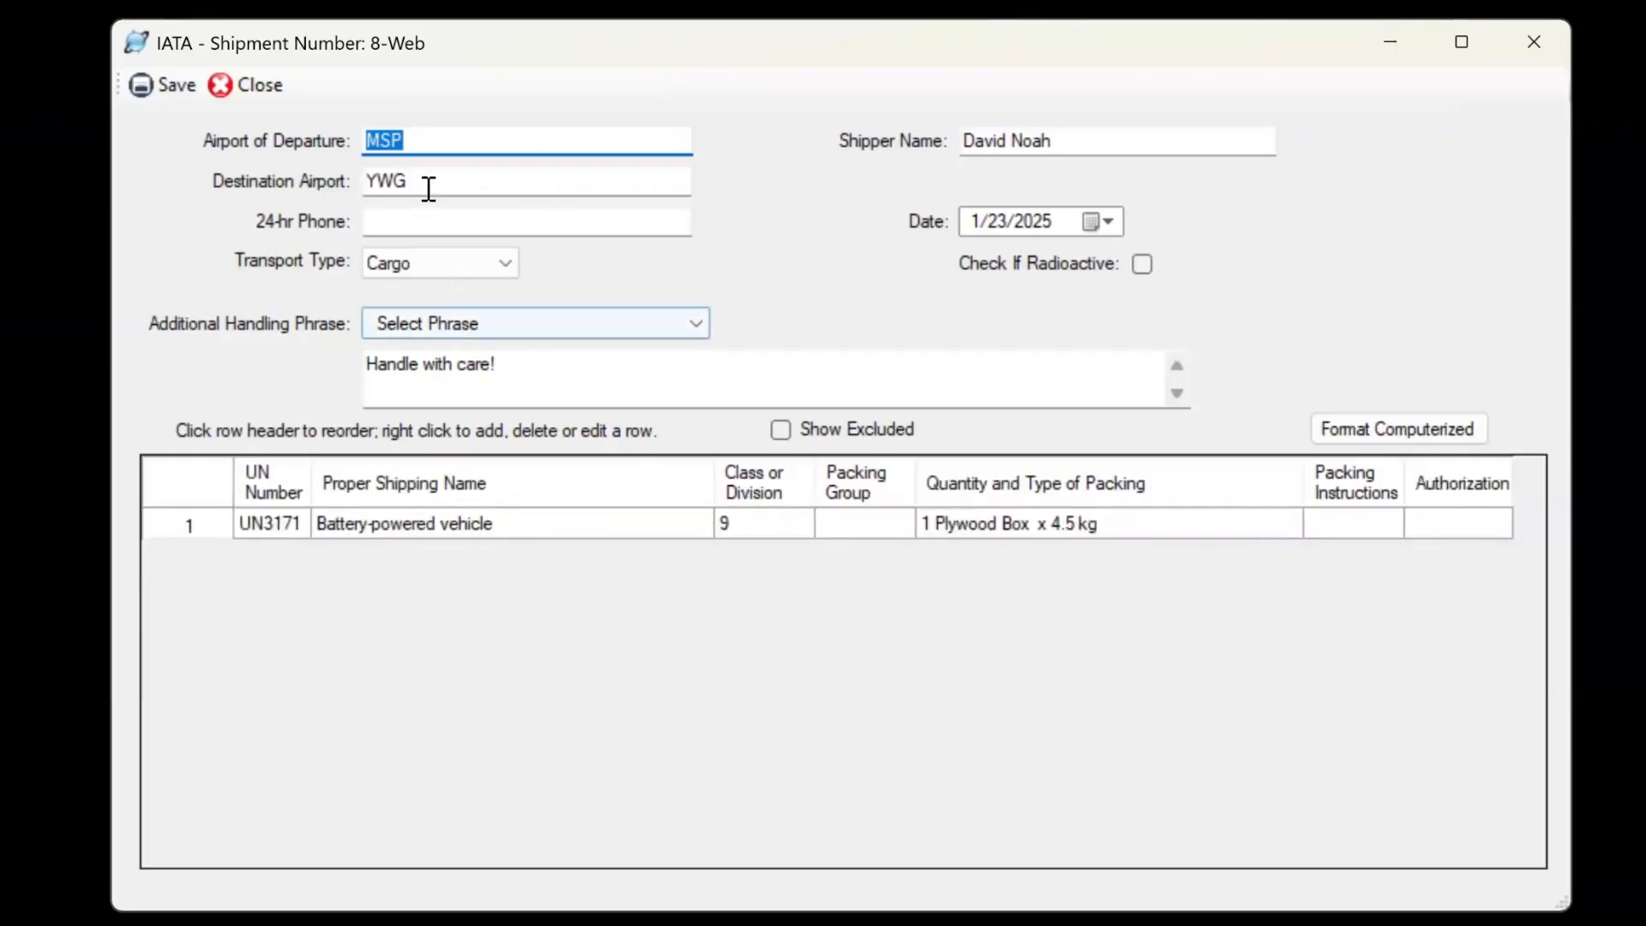
{"action": "left_click", "coordinate": [415, 221]}
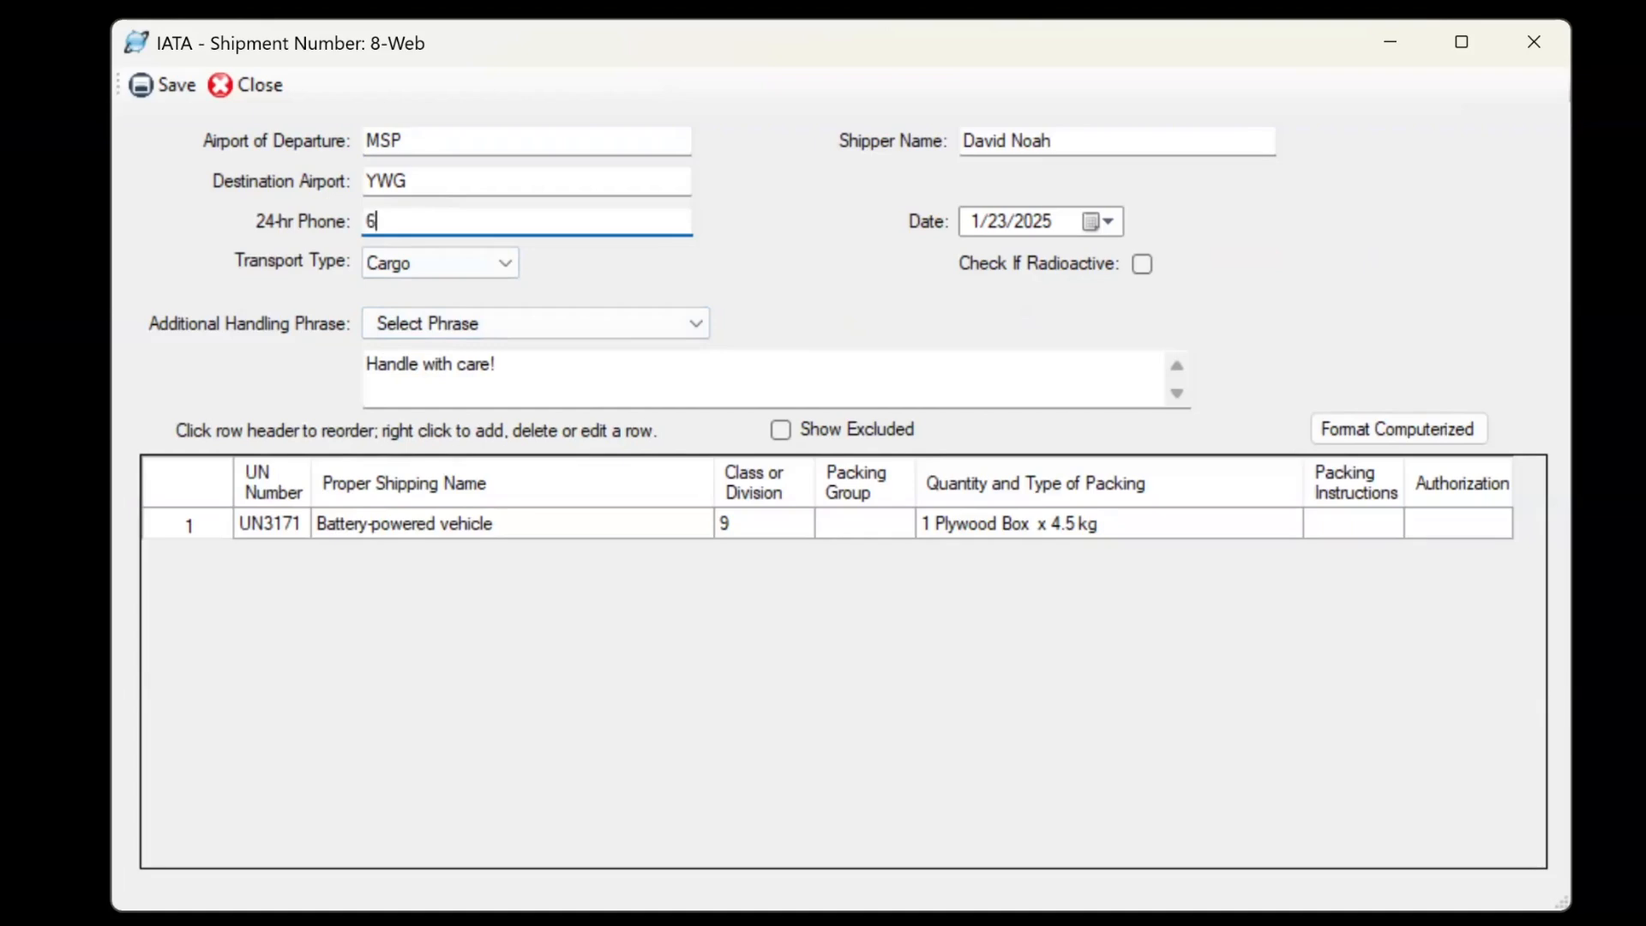
{"action": "key", "text": "Tab"}
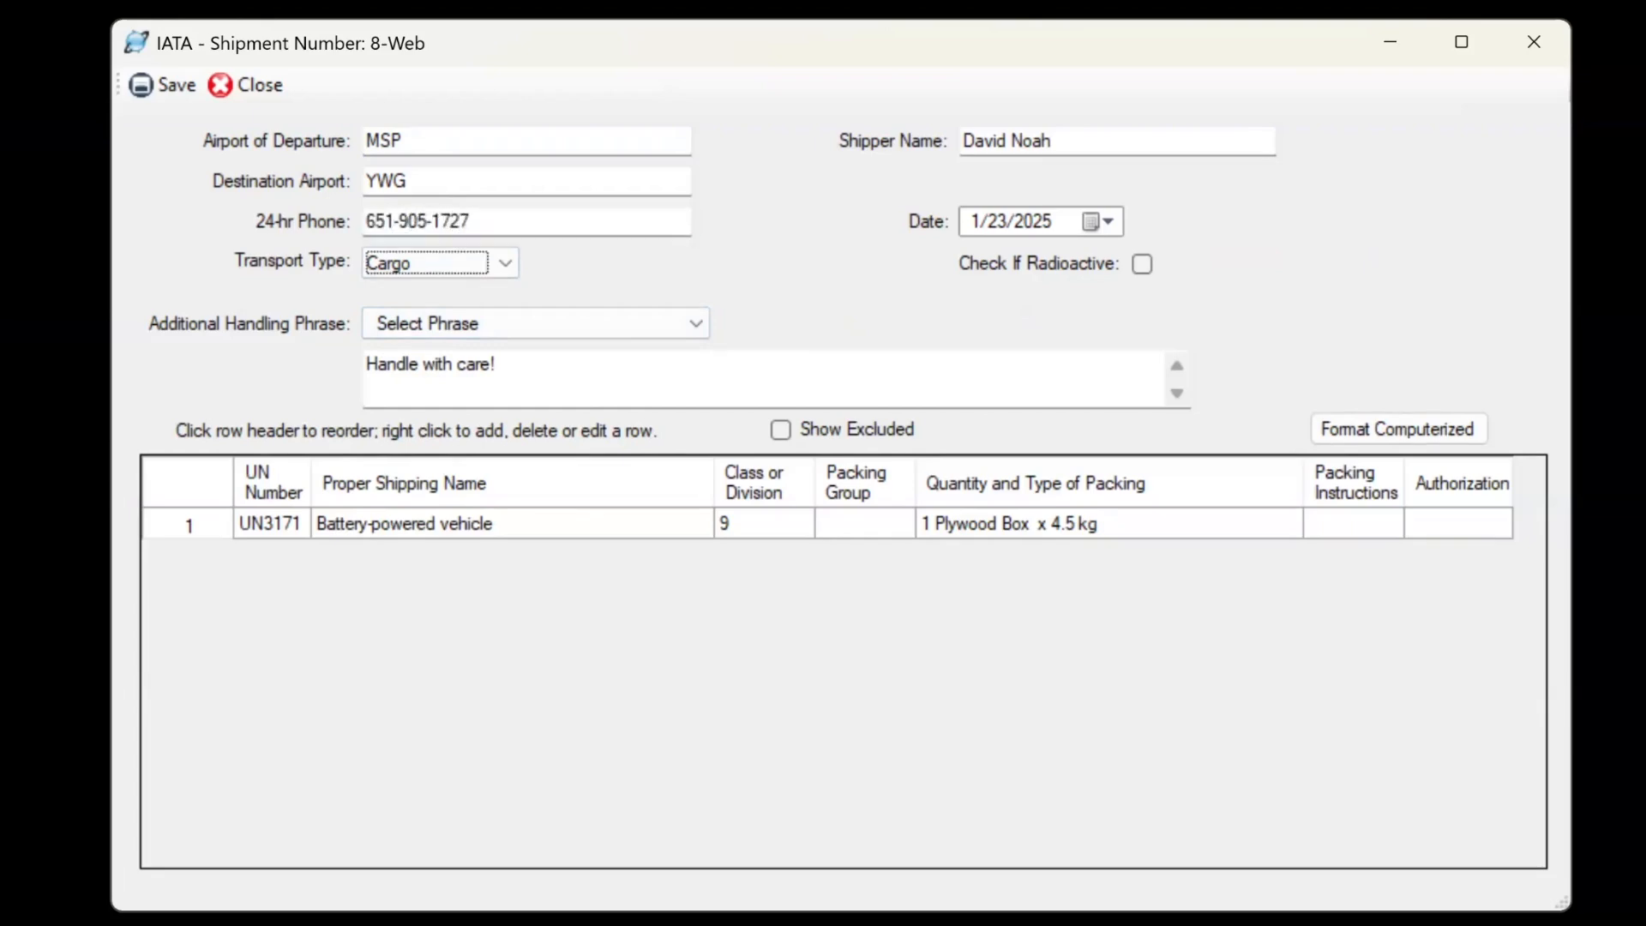
{"action": "left_click", "coordinate": [144, 89]}
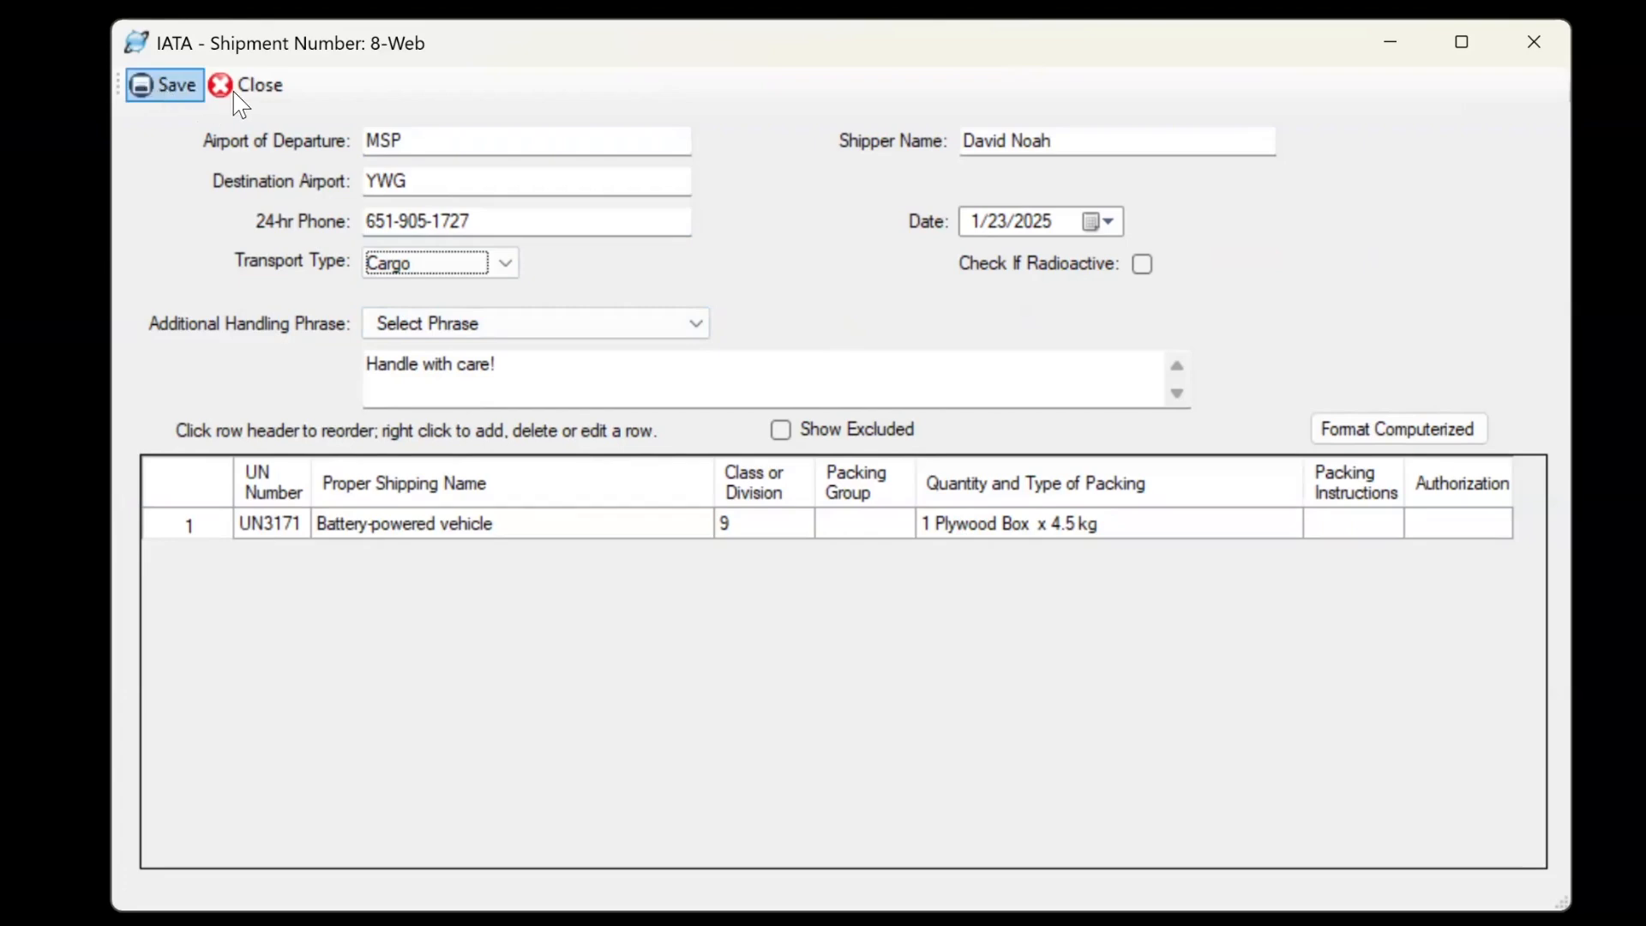
{"action": "left_click", "coordinate": [232, 93]}
{"action": "left_click", "coordinate": [486, 146]}
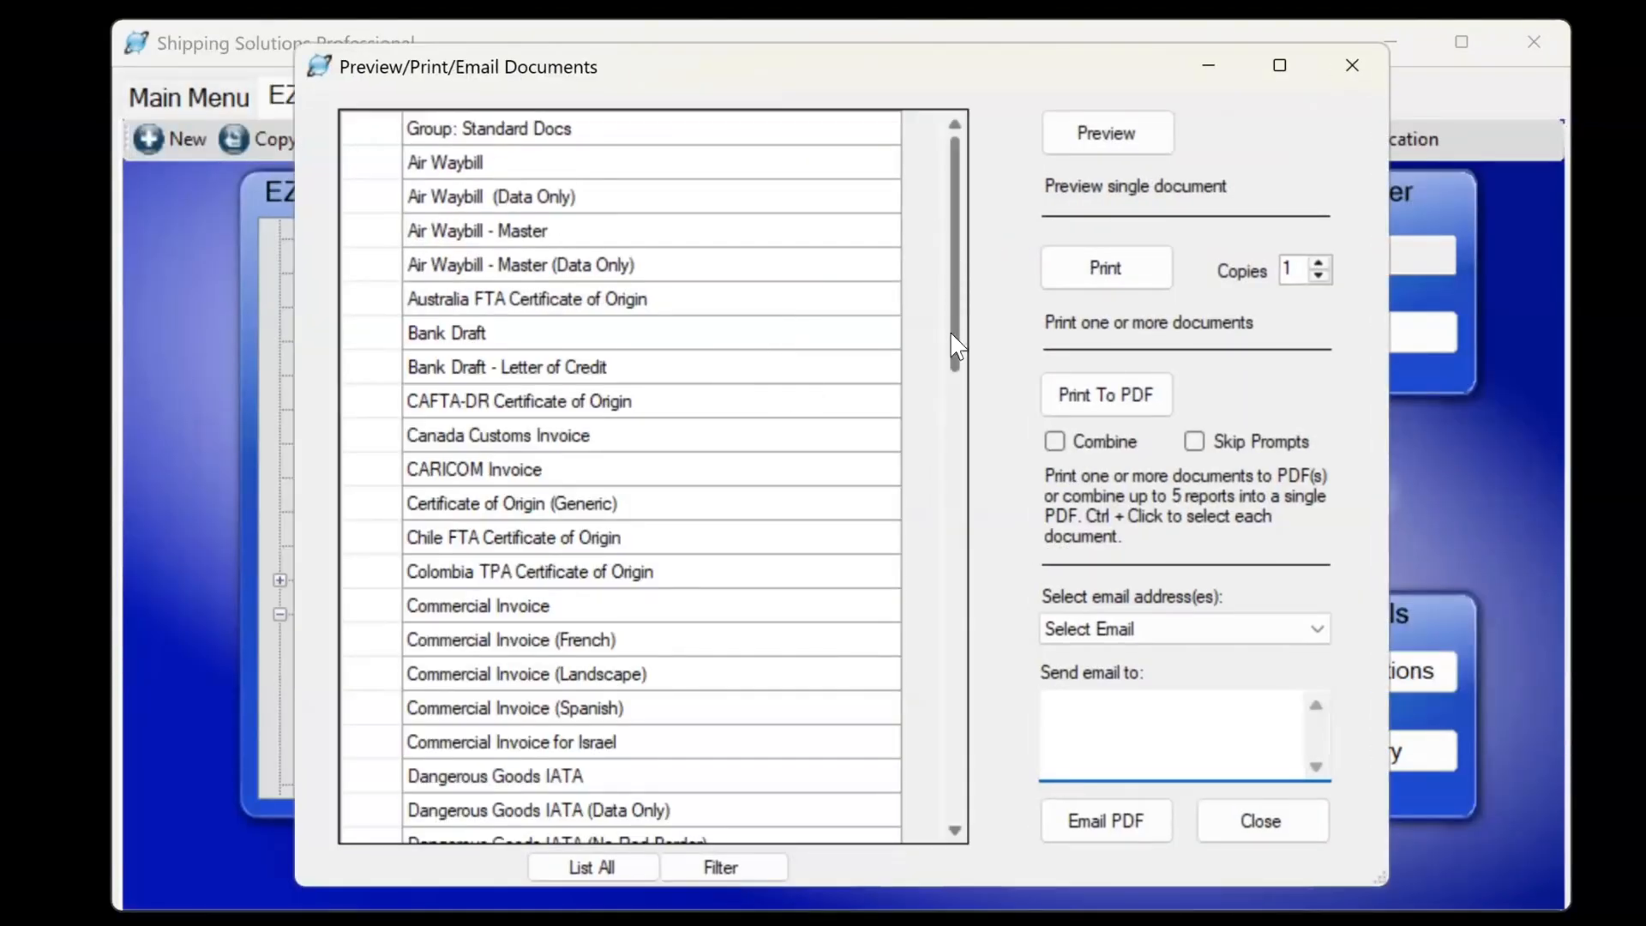
Preview the updated Dangerous Goods IATA declaration to confirm the emergency number, then close it.
{"action": "scroll", "coordinate": [678, 343], "scroll_direction": "down", "scroll_amount": 4}
{"action": "left_click", "coordinate": [597, 368]}
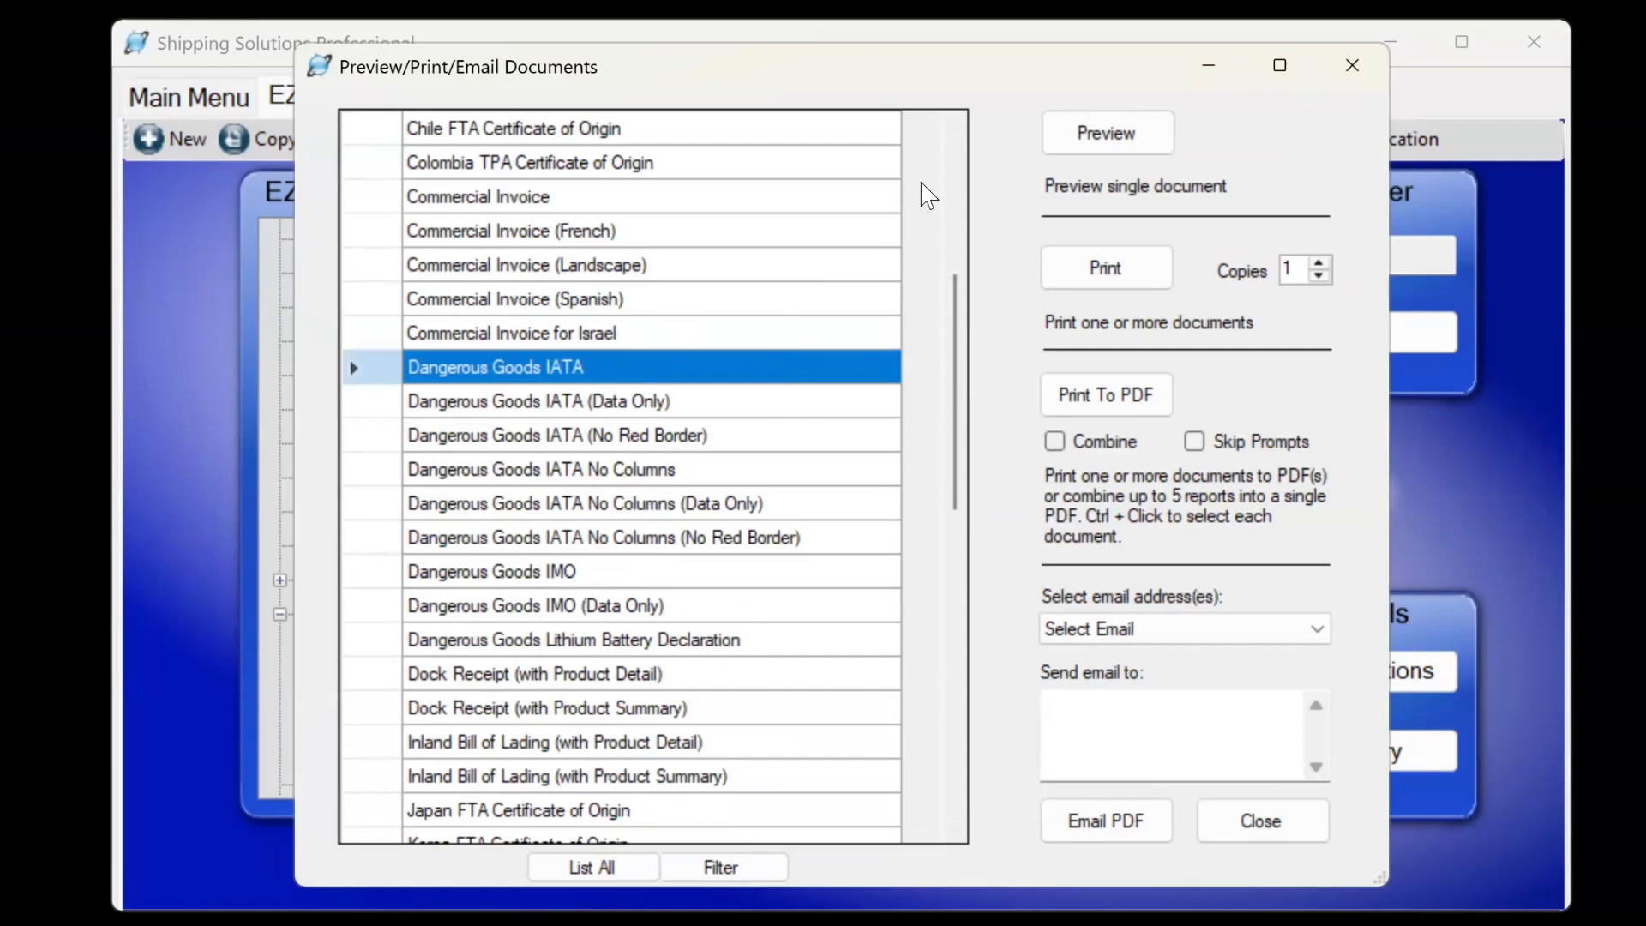
{"action": "left_click", "coordinate": [1078, 138]}
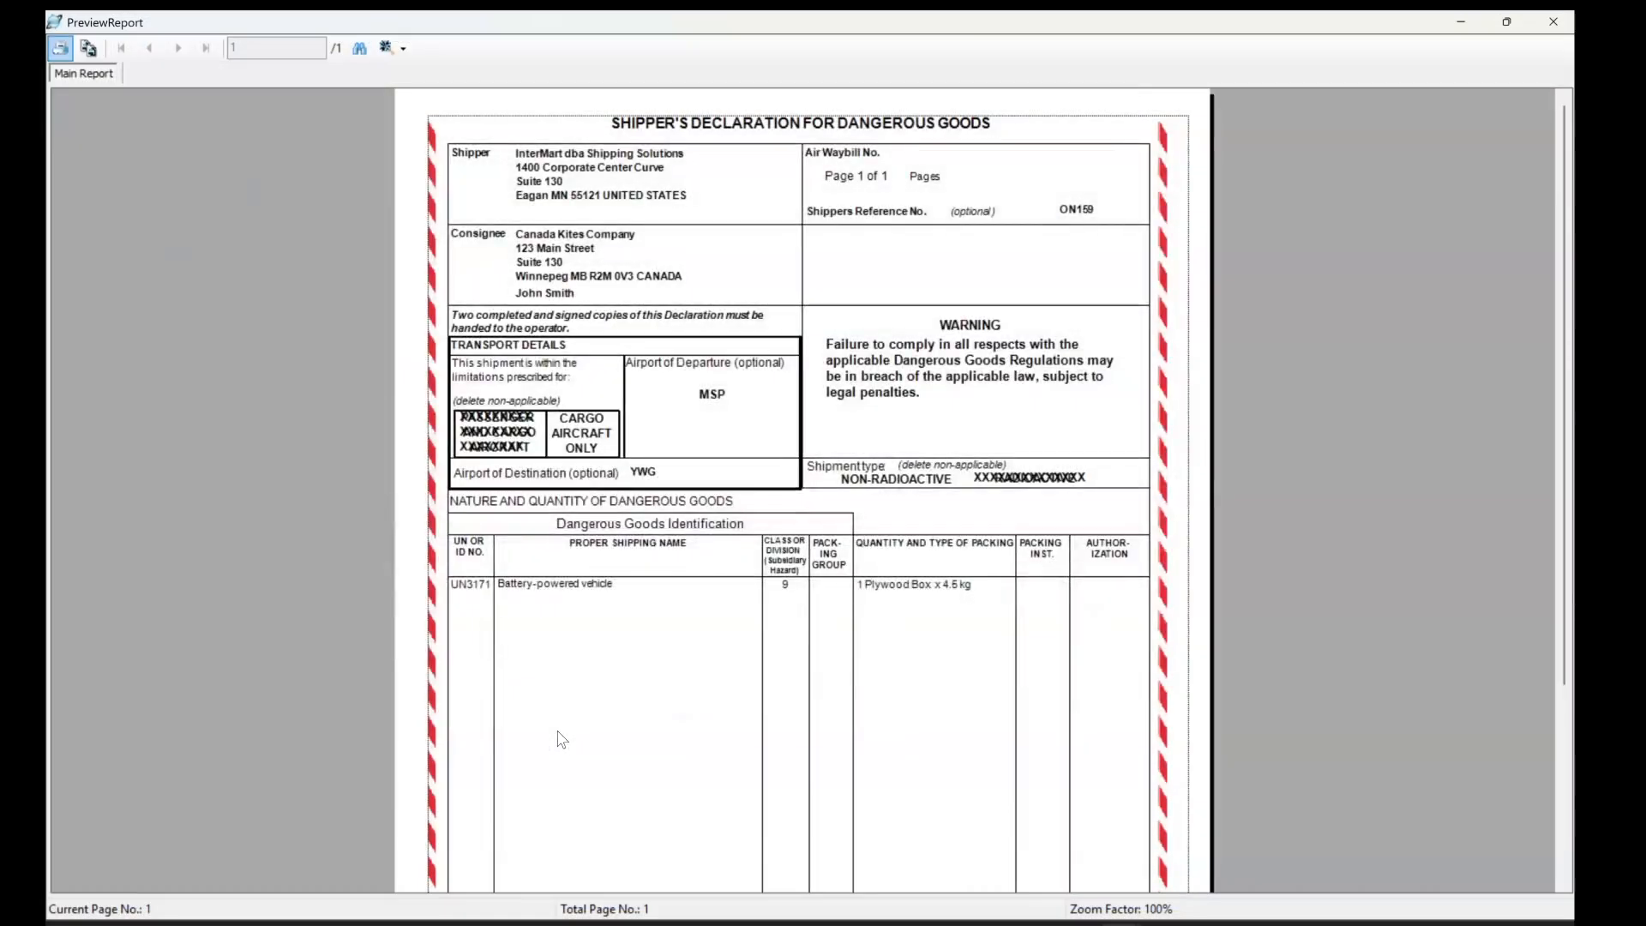
{"action": "scroll", "coordinate": [562, 740], "scroll_direction": "down", "scroll_amount": 3}
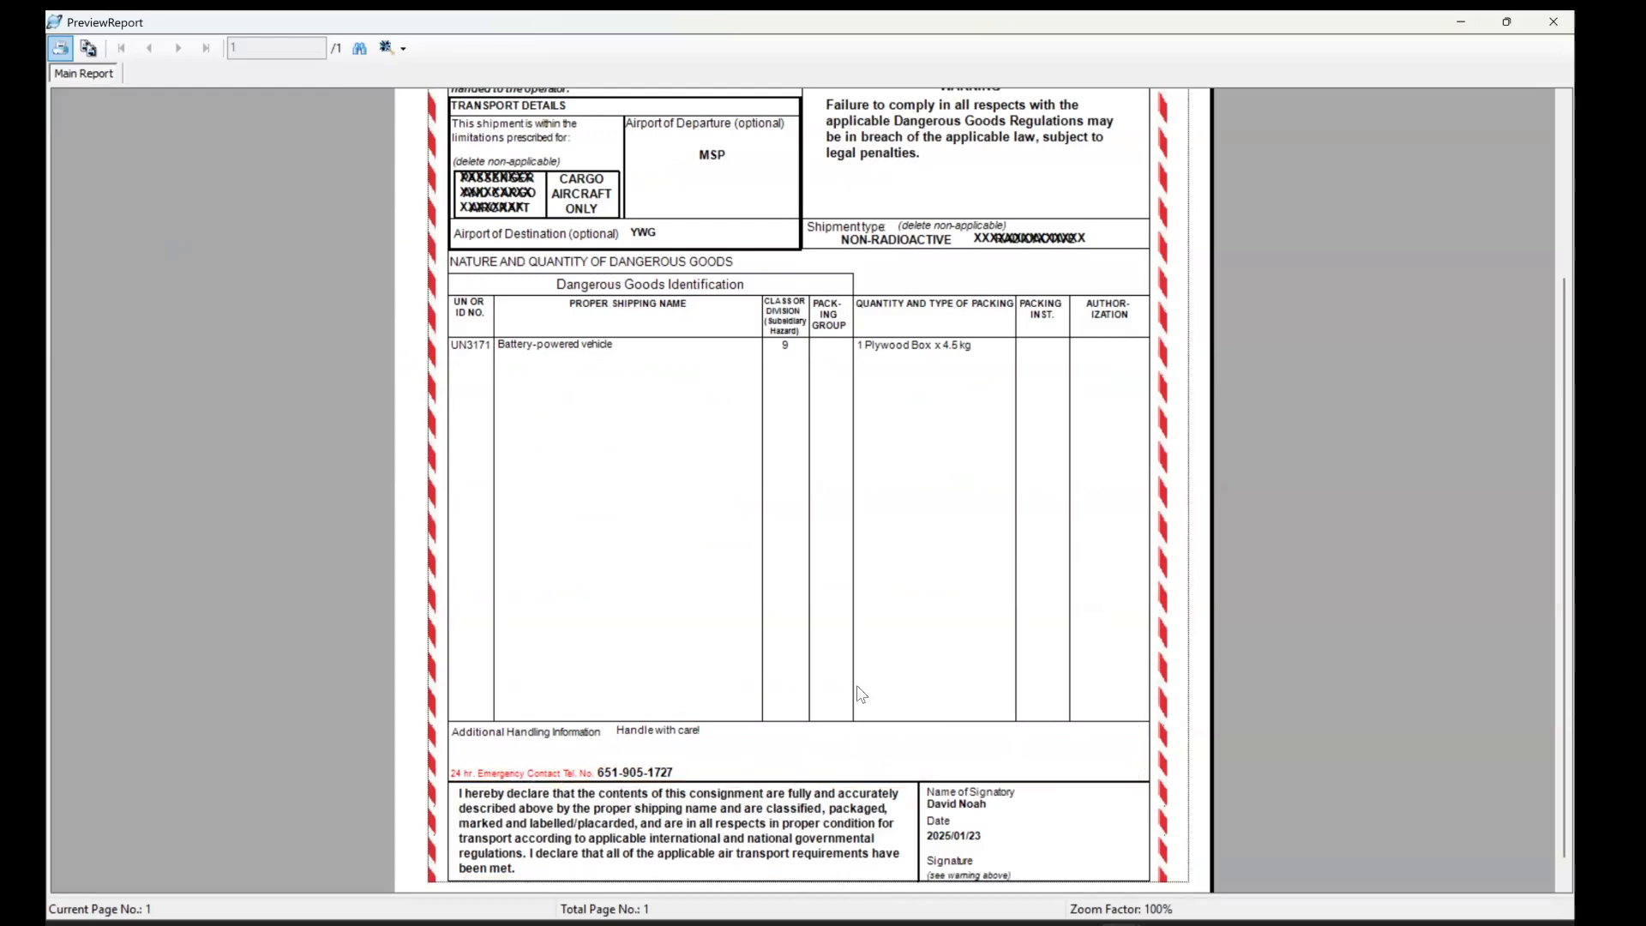
{"action": "scroll", "coordinate": [862, 694], "scroll_direction": "up", "scroll_amount": 3}
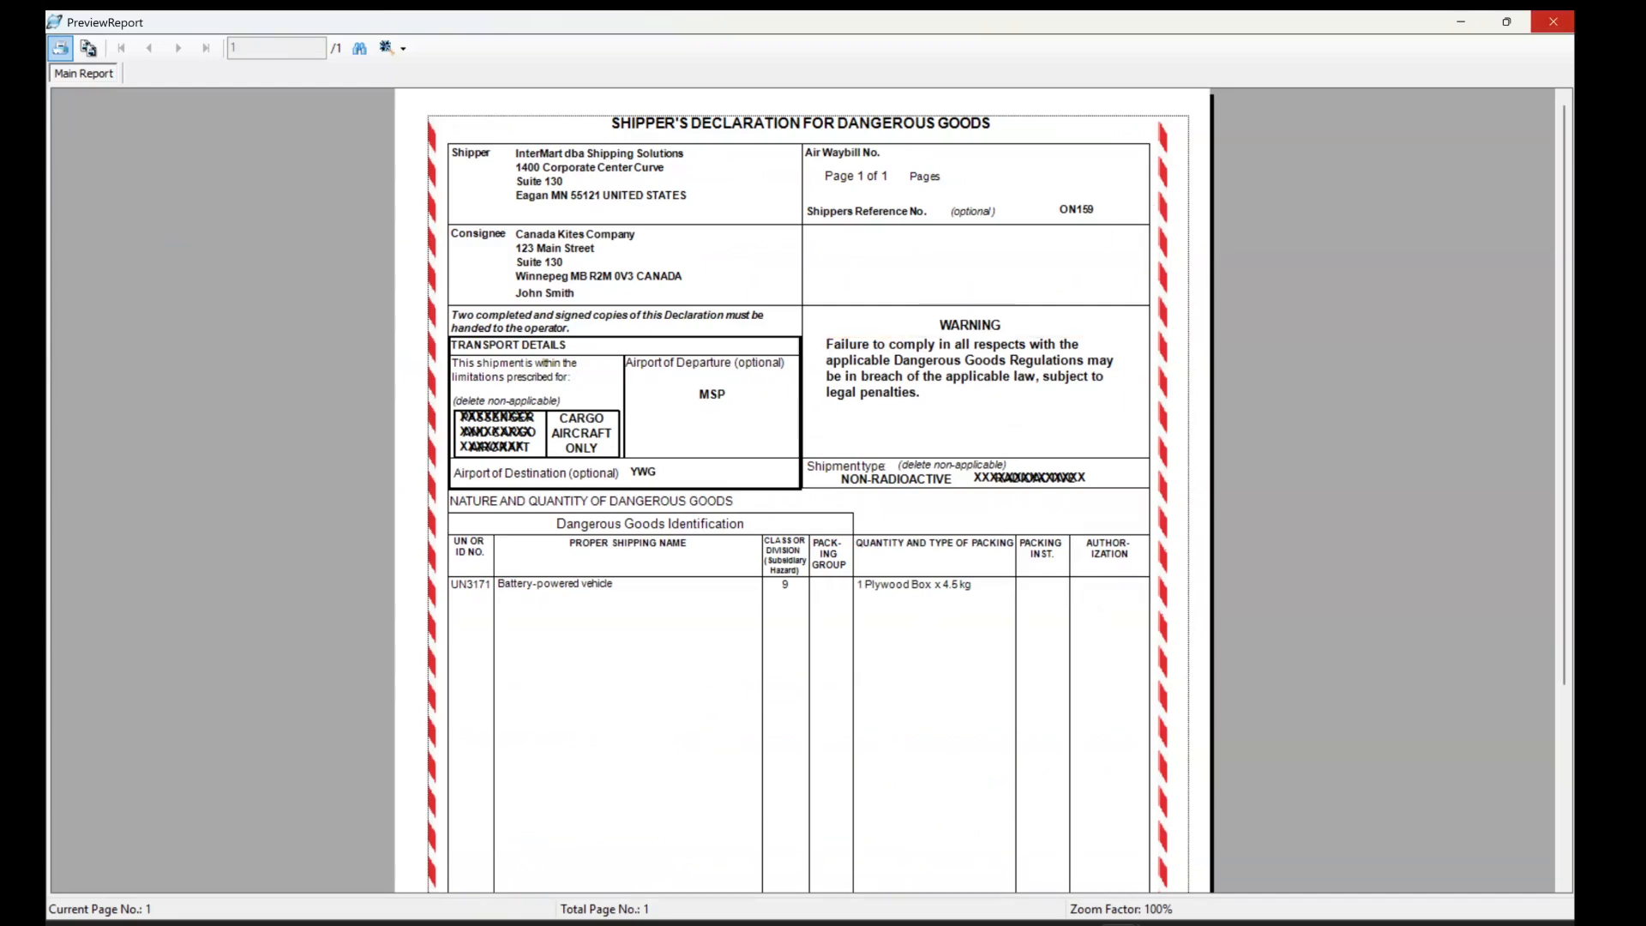
{"action": "left_click", "coordinate": [1552, 21]}
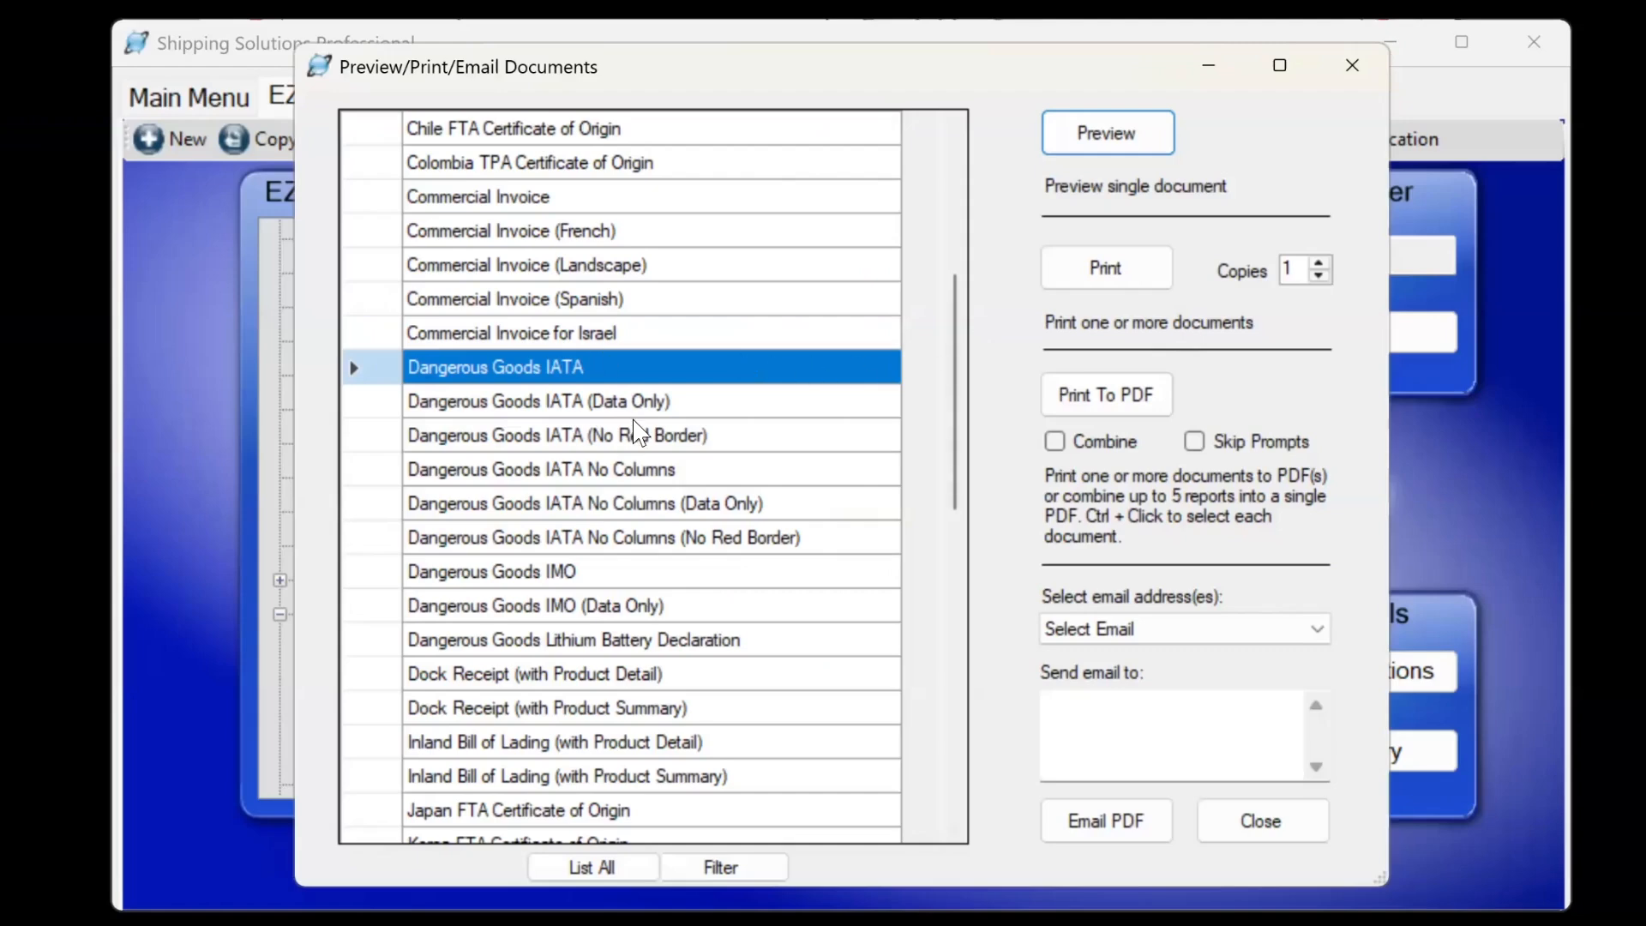
{"action": "left_click", "coordinate": [504, 402]}
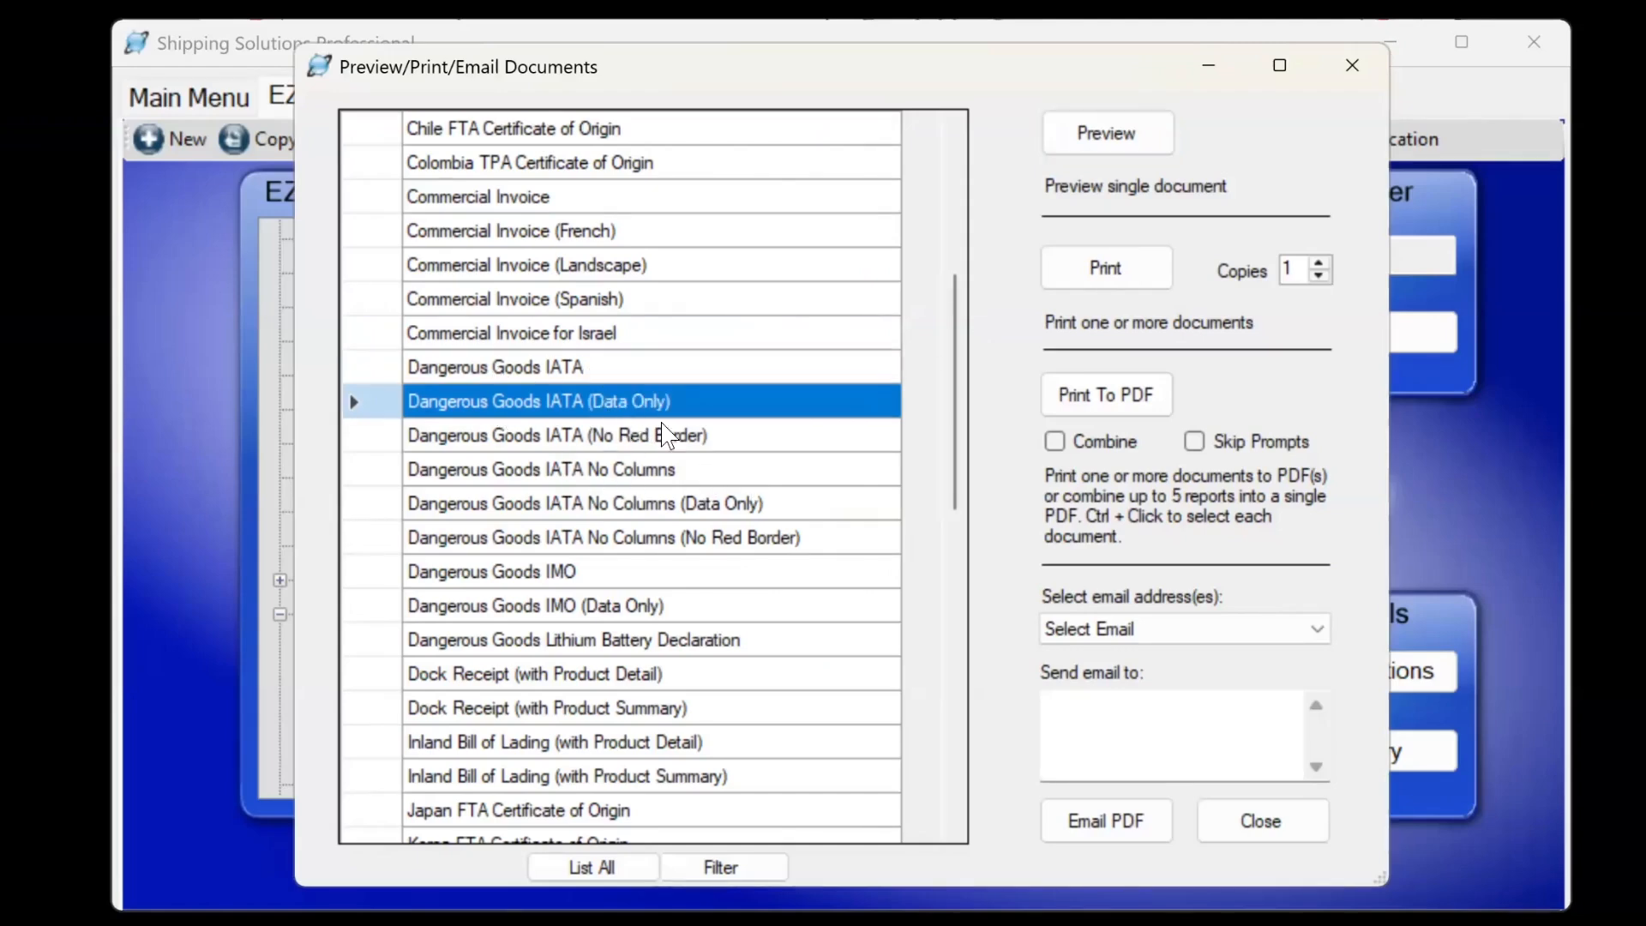
{"action": "left_click", "coordinate": [507, 449]}
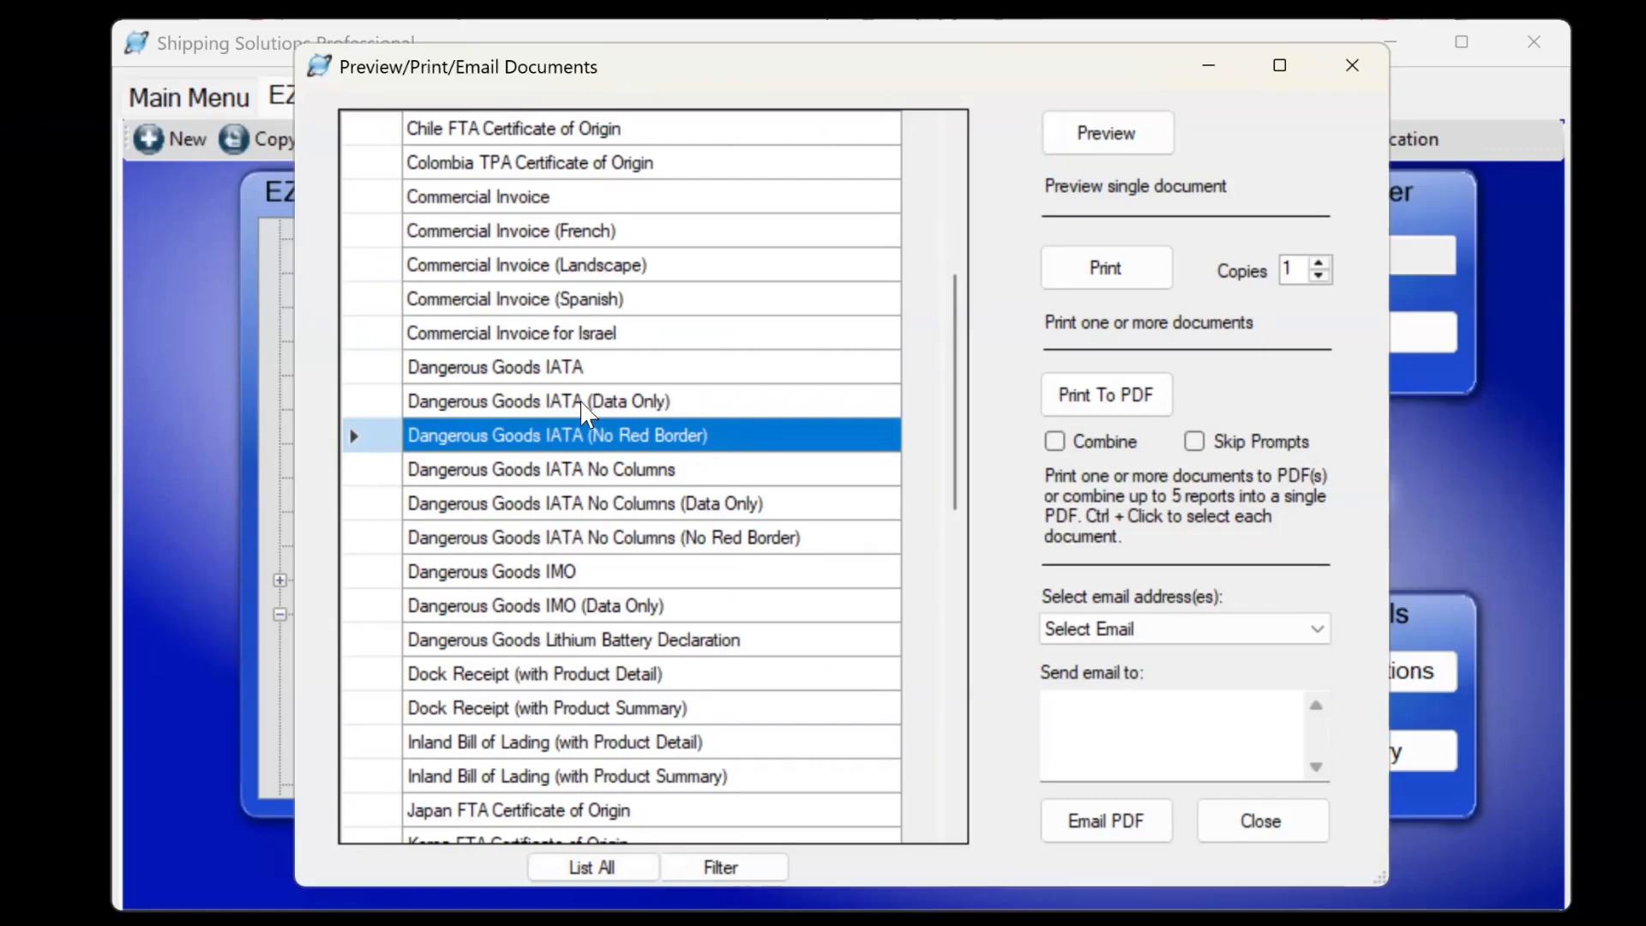
{"action": "left_click", "coordinate": [662, 468]}
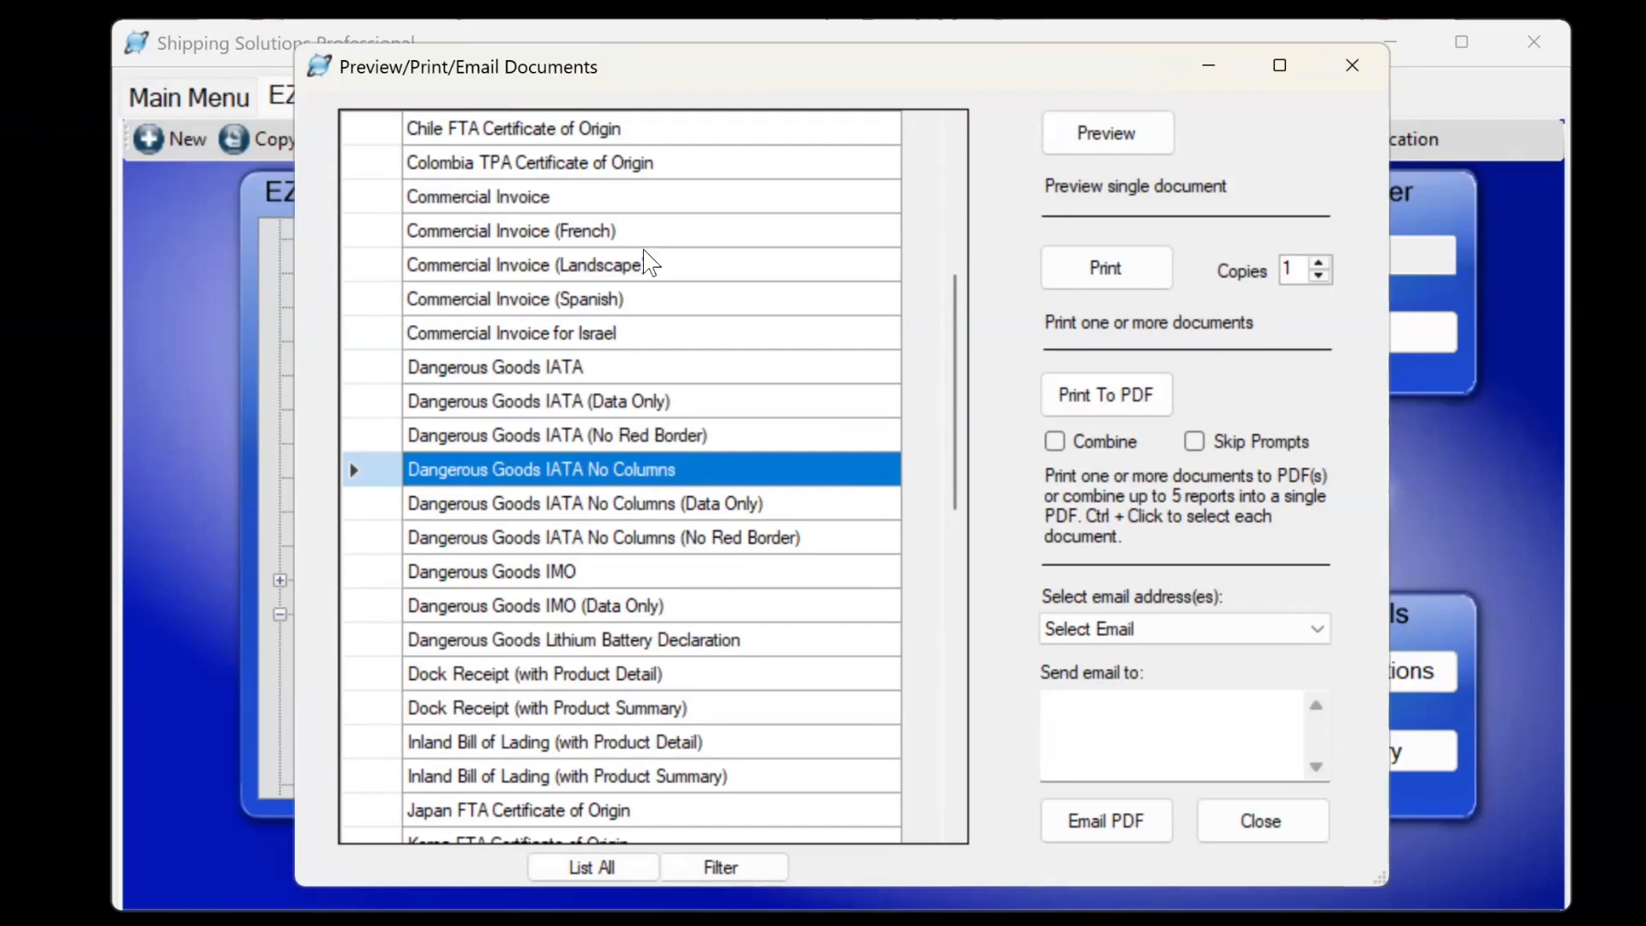
{"action": "left_click", "coordinate": [1111, 147]}
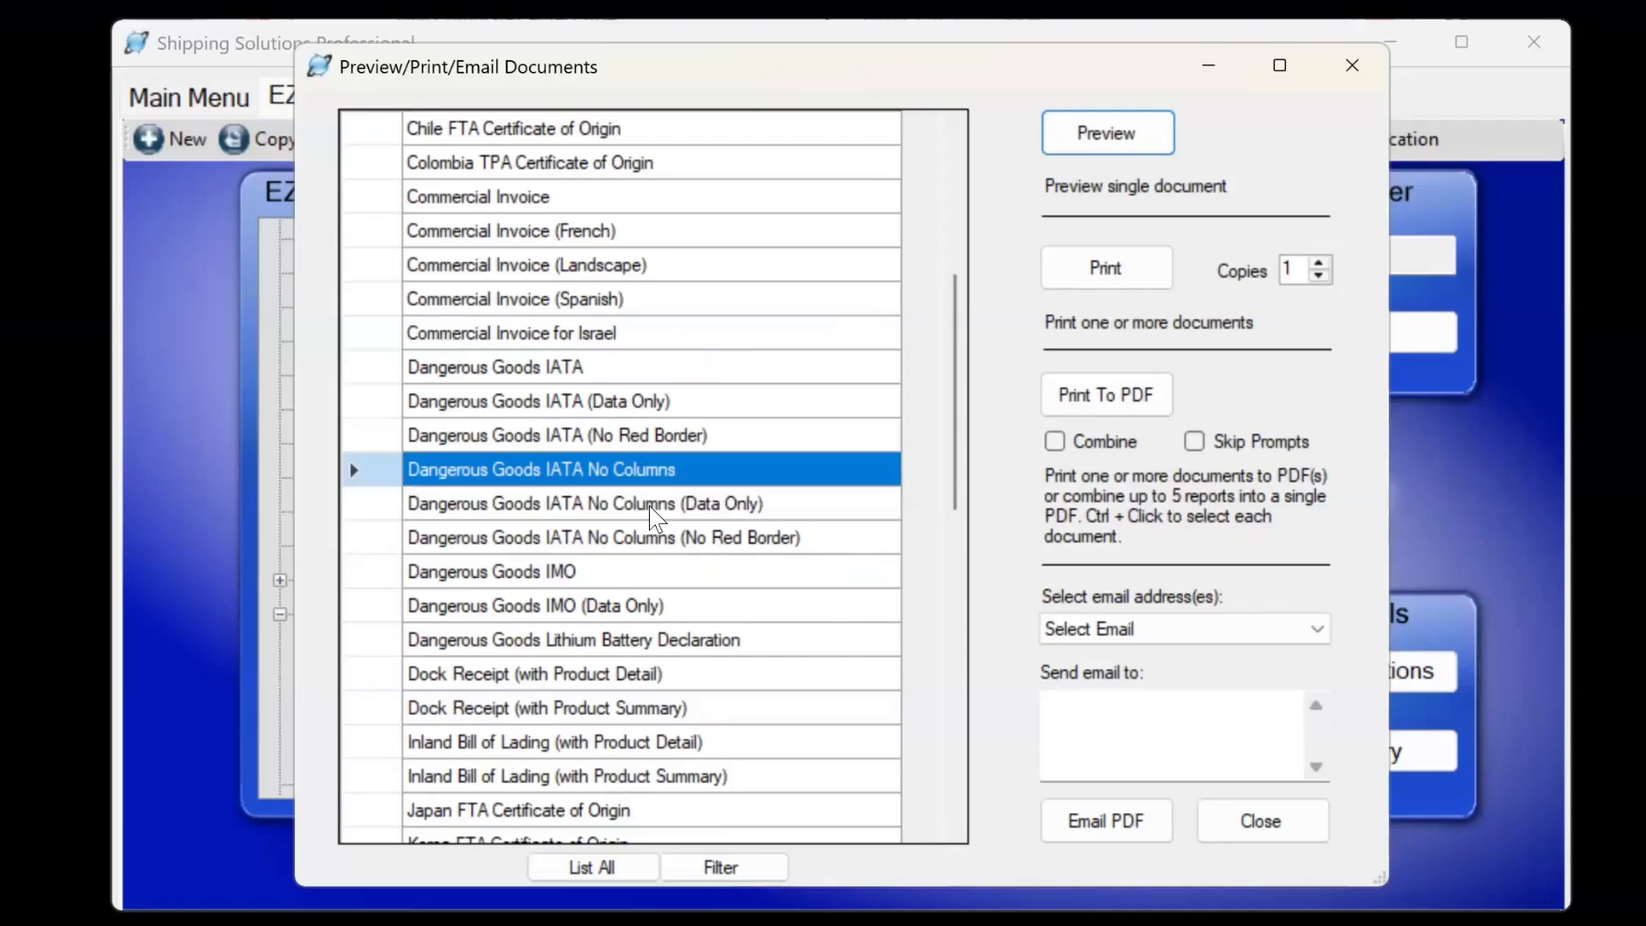
{"action": "left_click", "coordinate": [654, 508]}
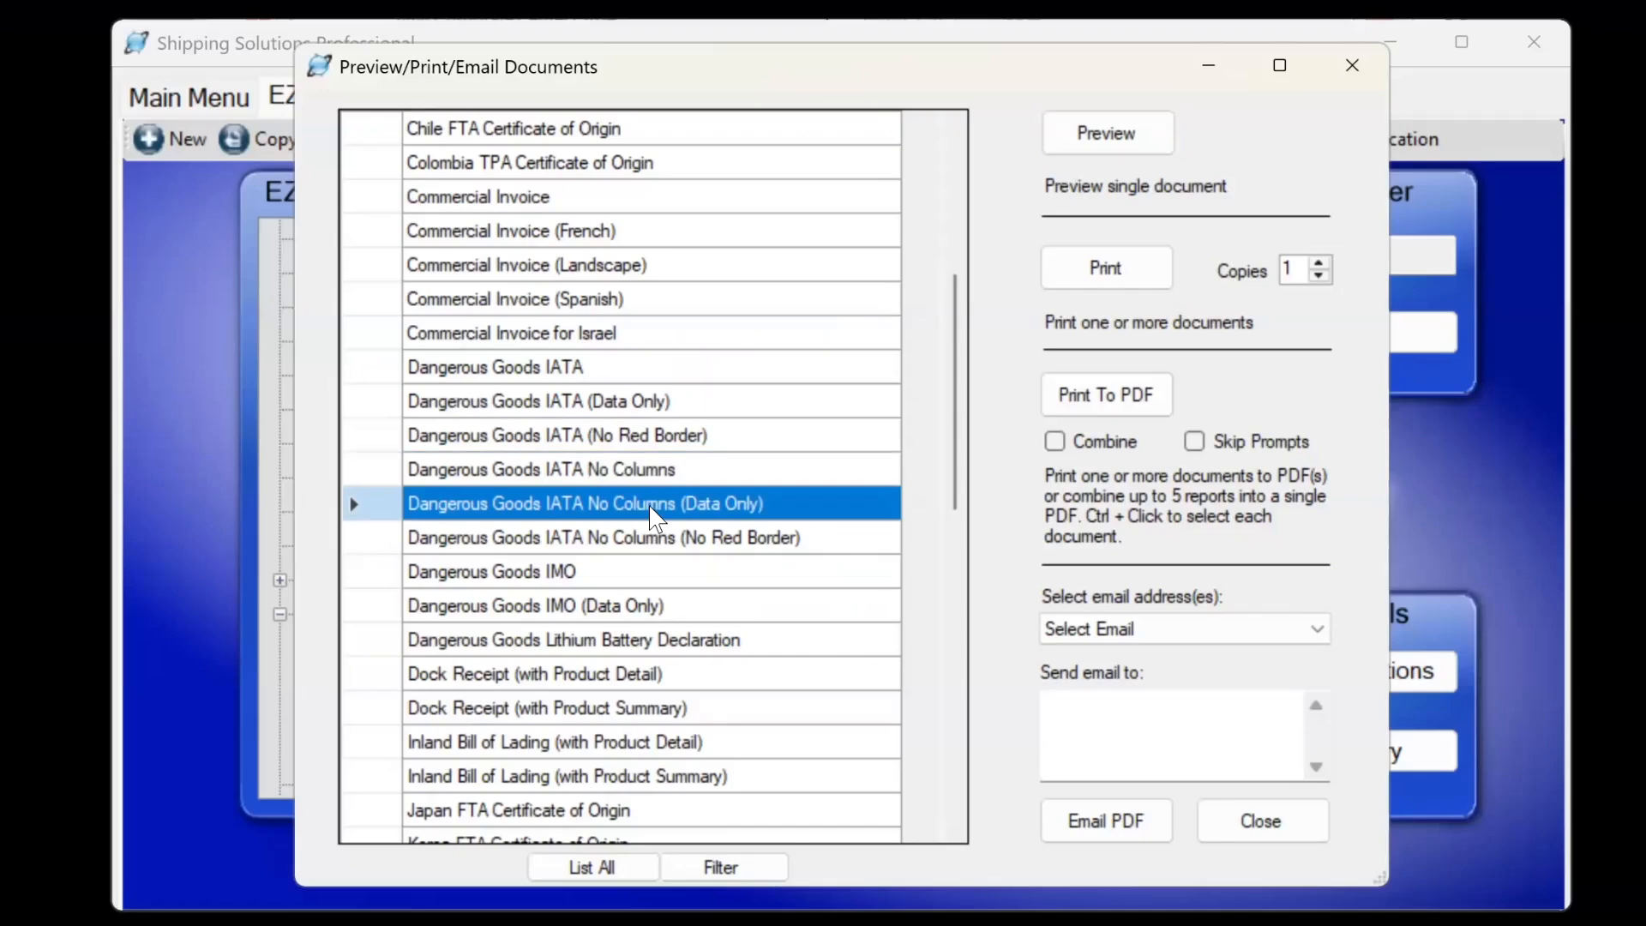
{"action": "left_click", "coordinate": [638, 539]}
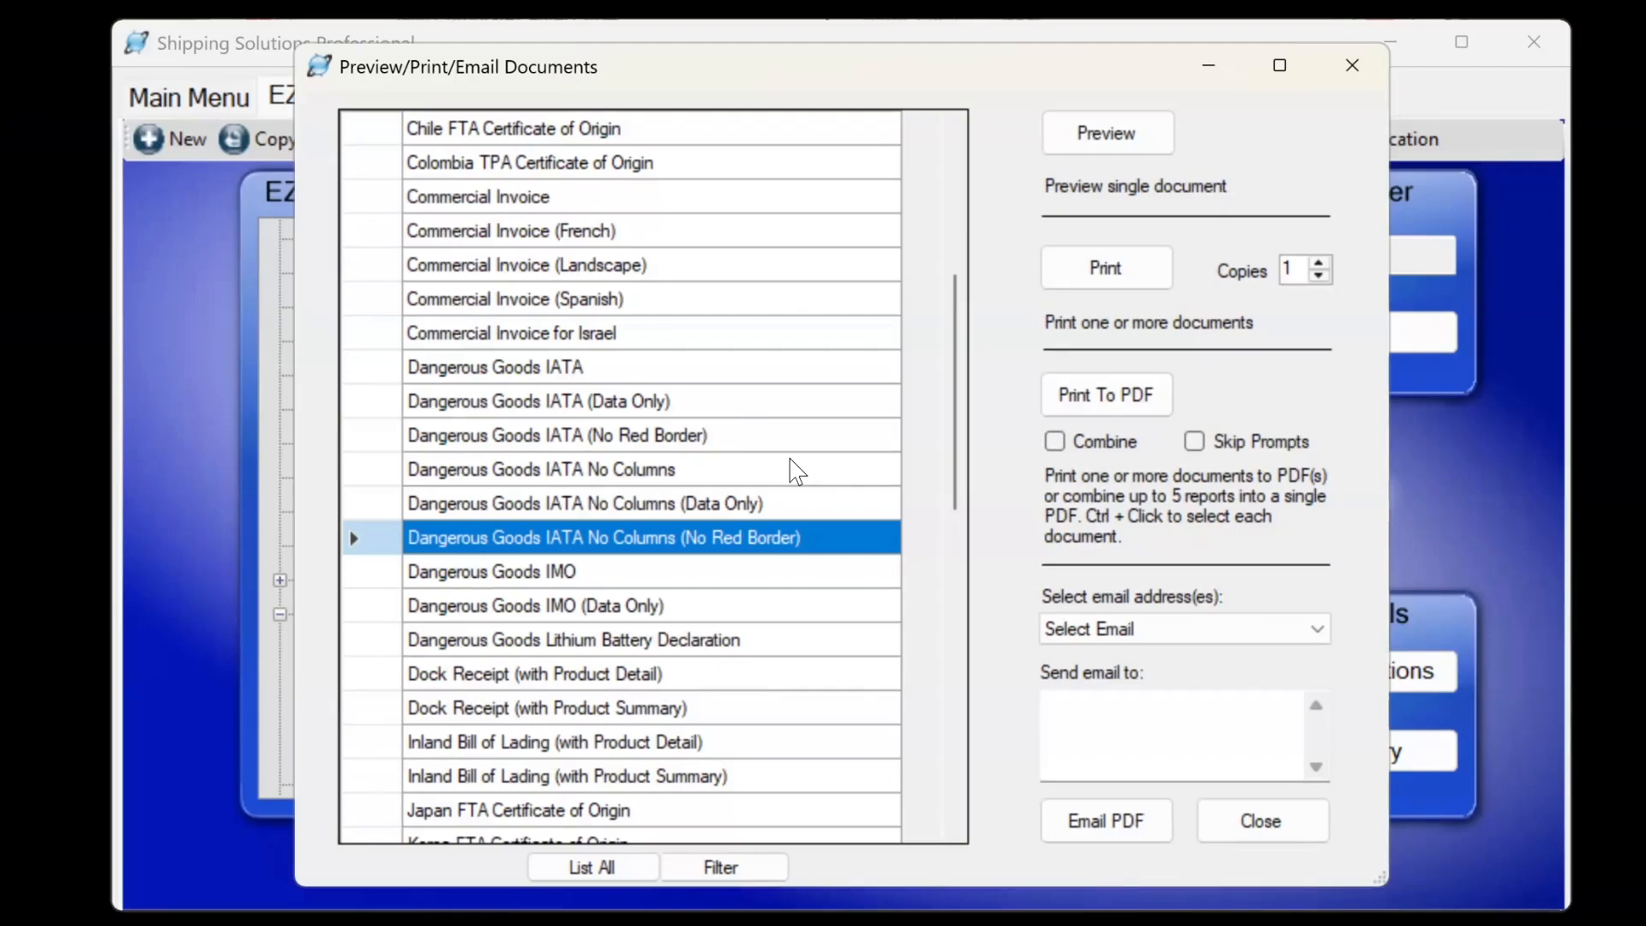
{"action": "mouse_move", "coordinate": [1046, 925]}
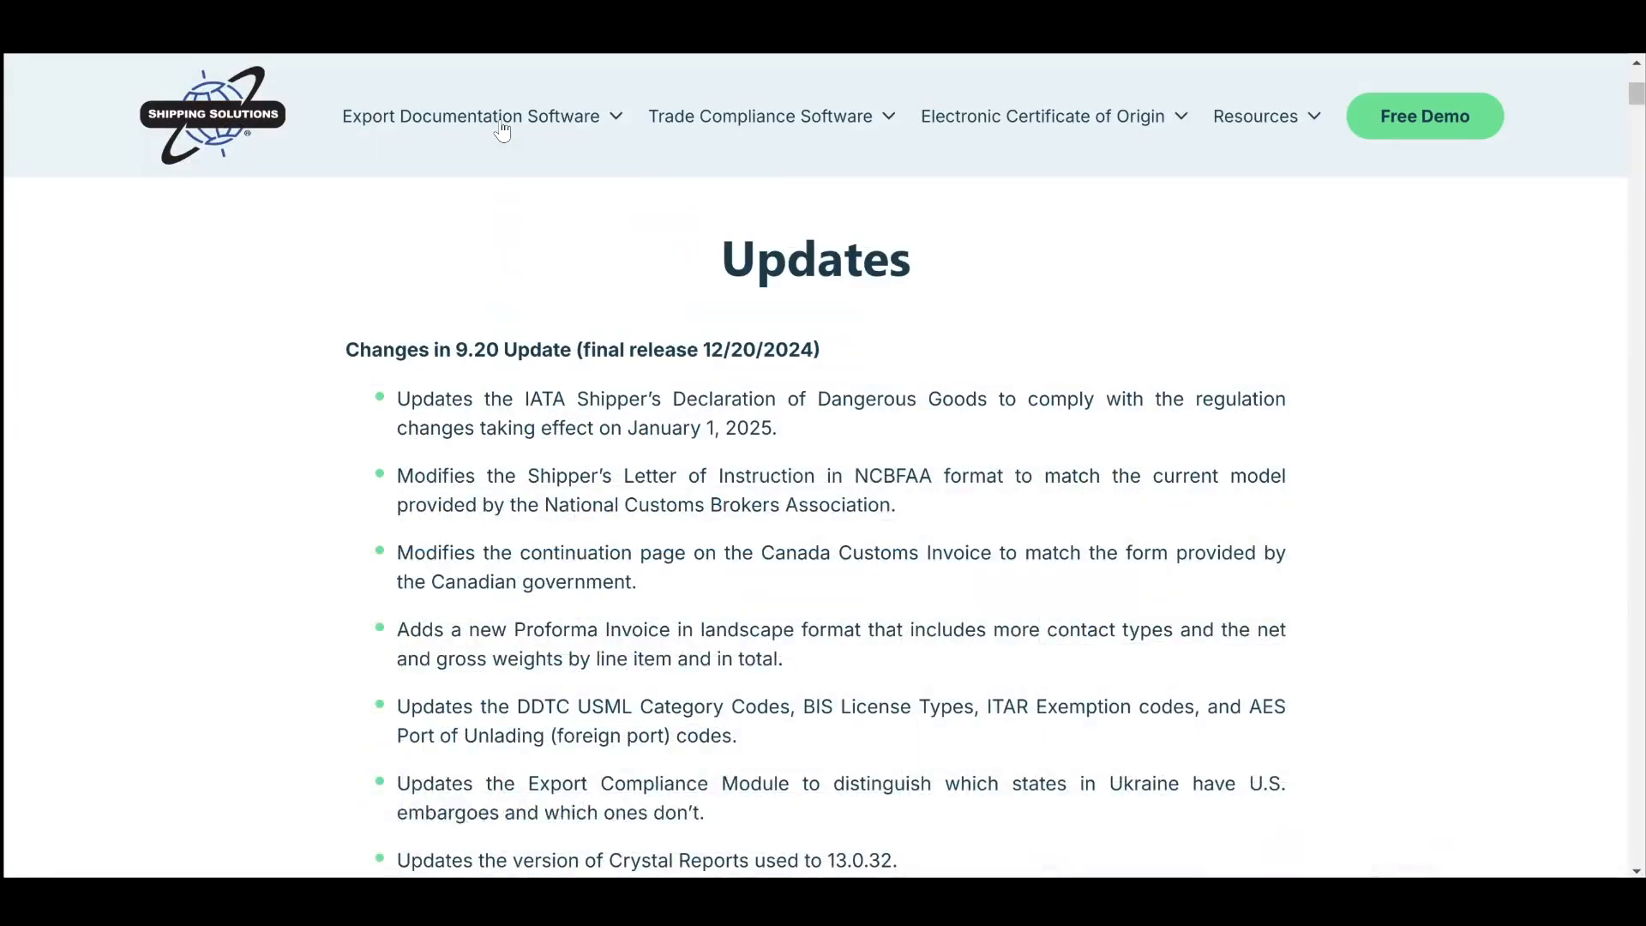
From Export Documentation Software > Videos, open the Creating Dangerous Goods Documents tutorial.
{"action": "mouse_move", "coordinate": [471, 116]}
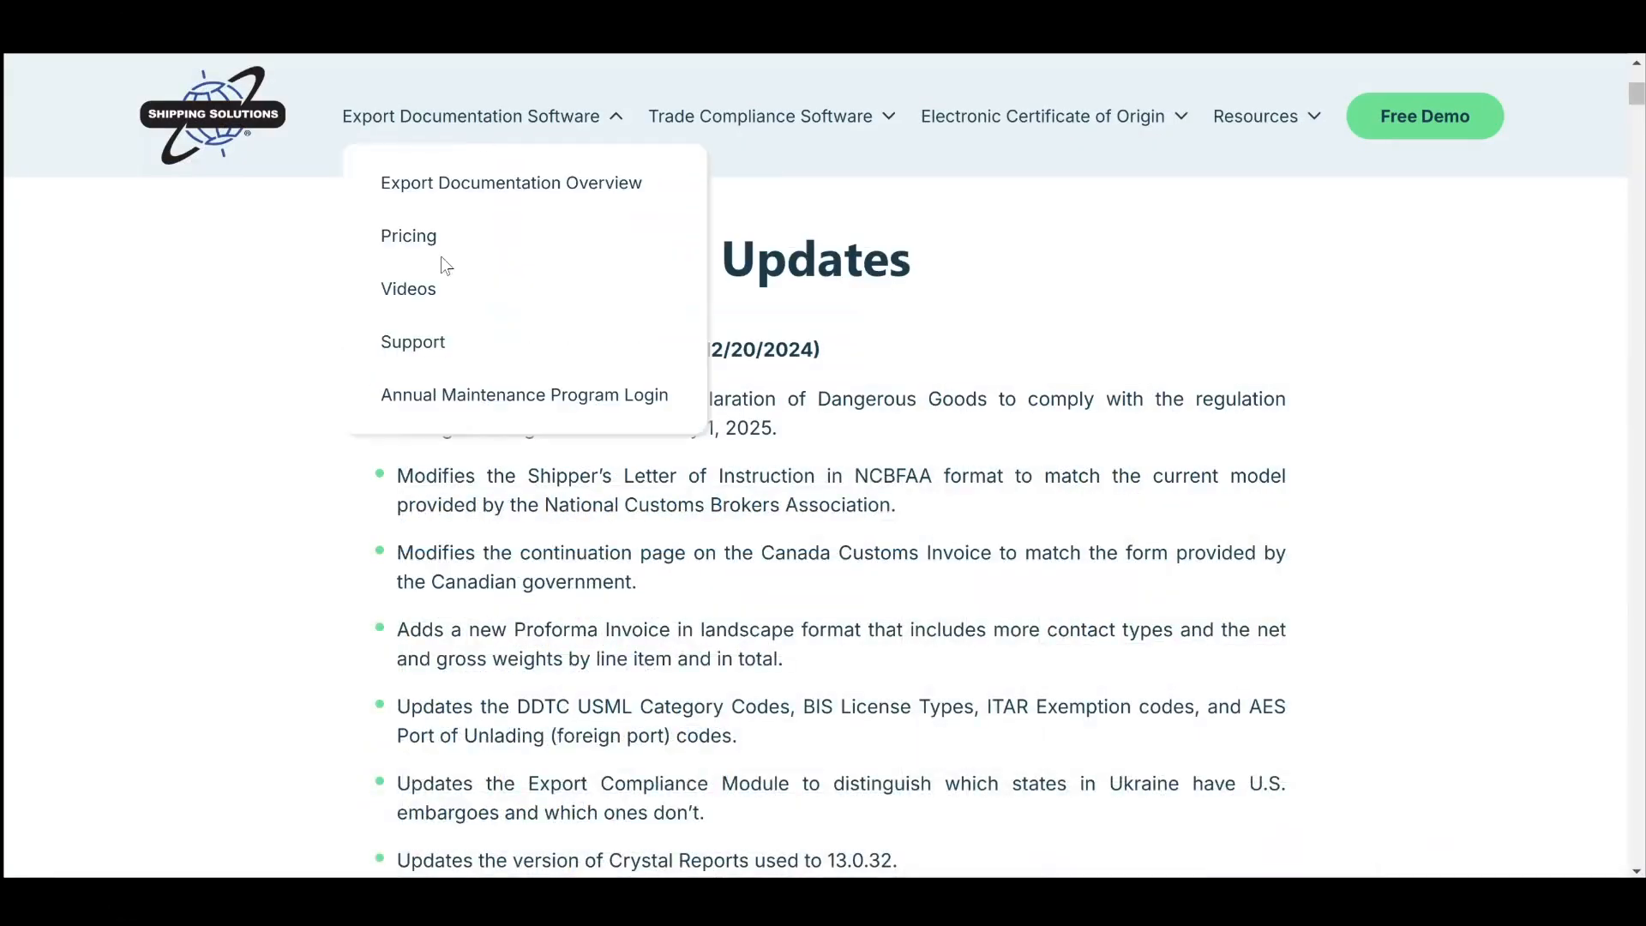
{"action": "left_click", "coordinate": [409, 291]}
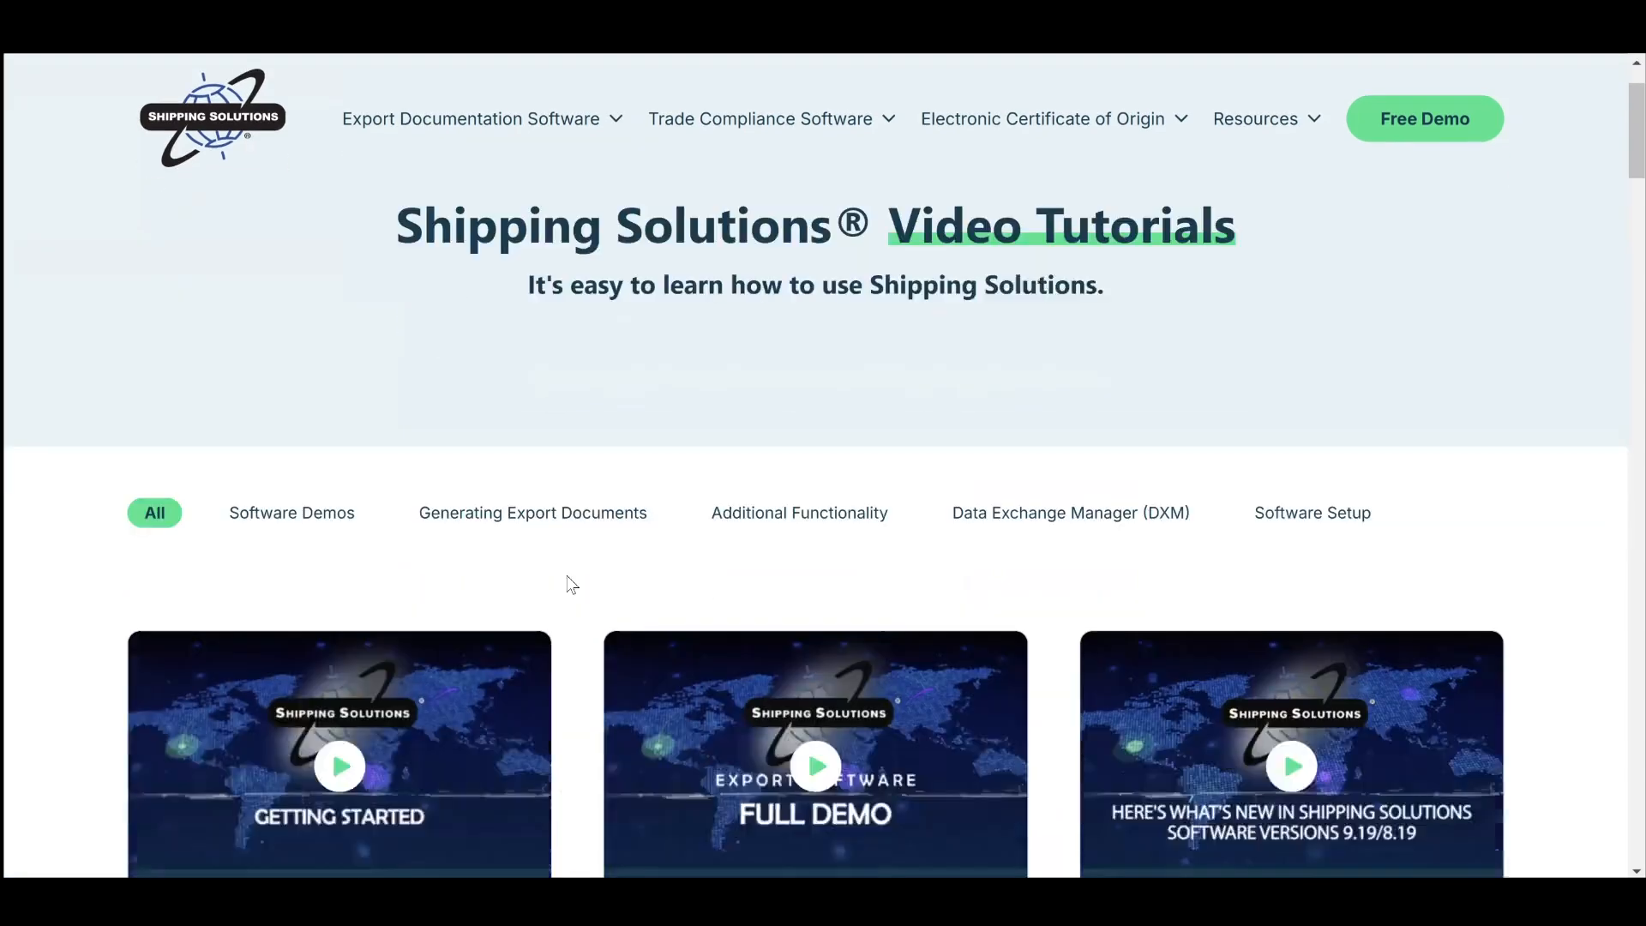
{"action": "scroll", "coordinate": [572, 585], "scroll_direction": "down", "scroll_amount": 15}
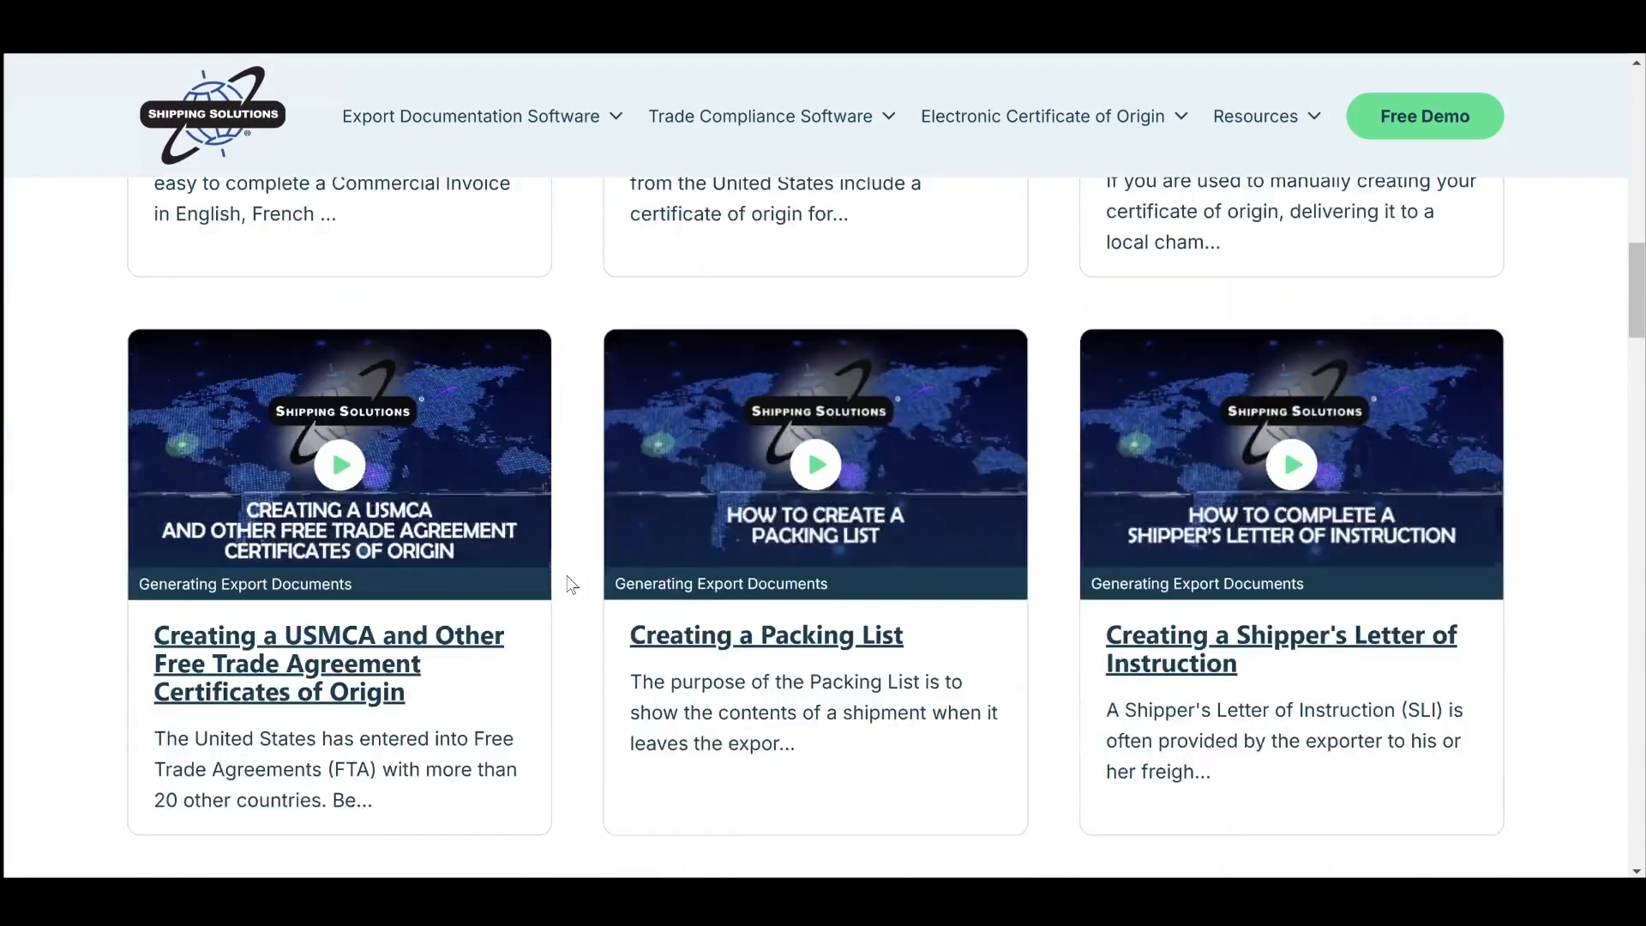
{"action": "scroll", "coordinate": [572, 585], "scroll_direction": "down", "scroll_amount": 5}
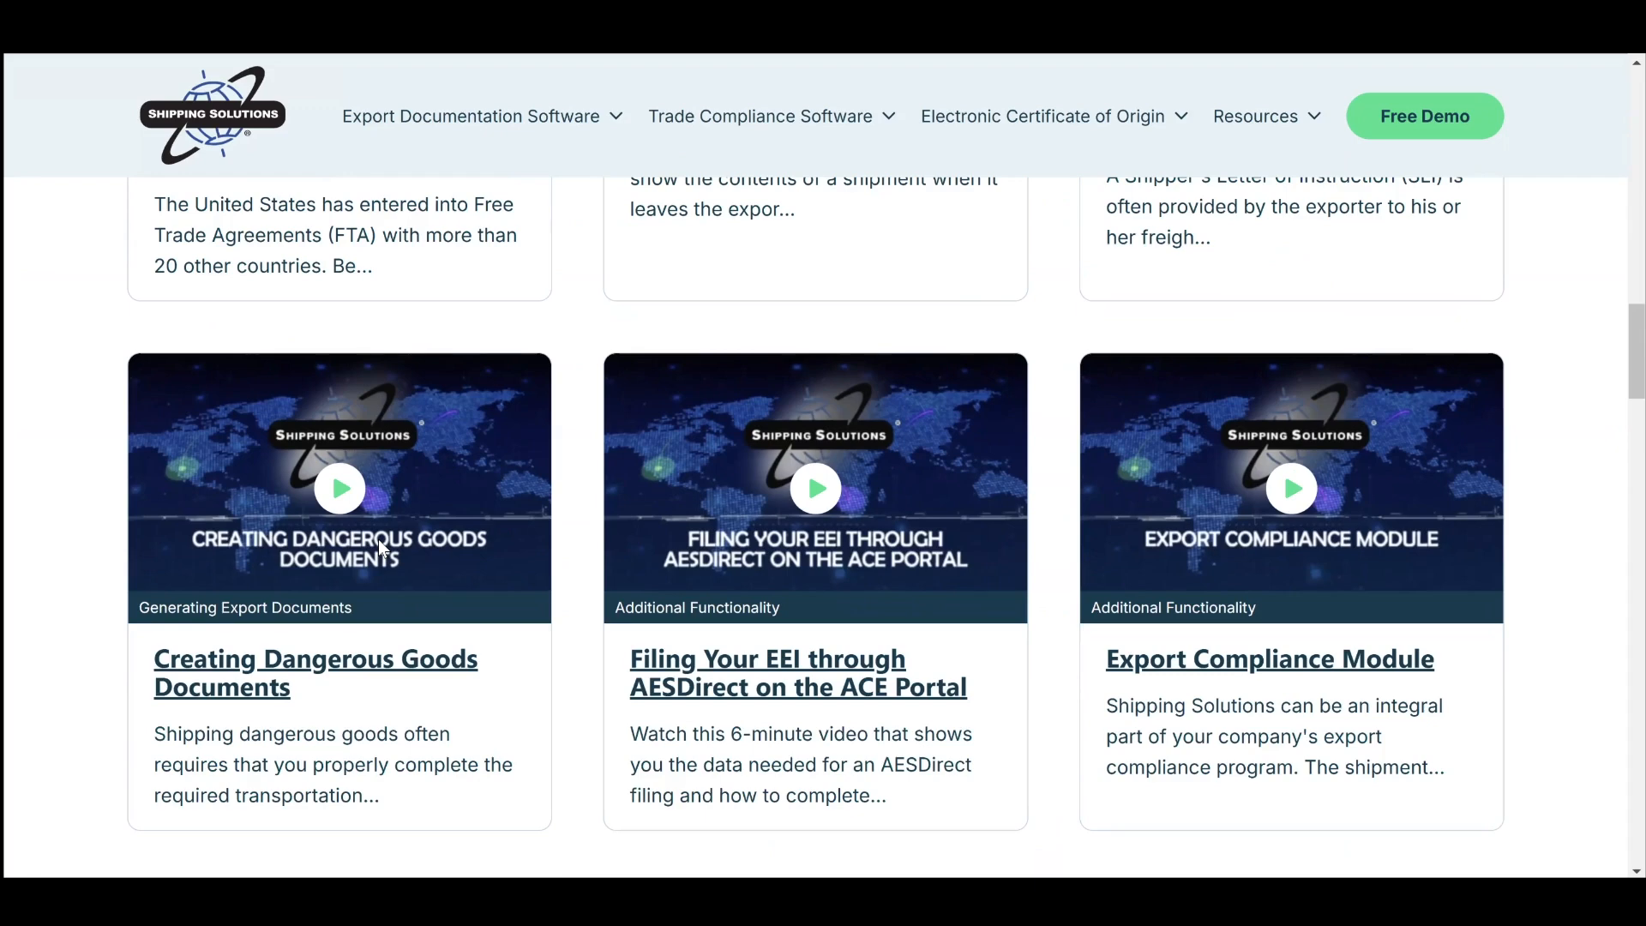
{"action": "left_click", "coordinate": [483, 674]}
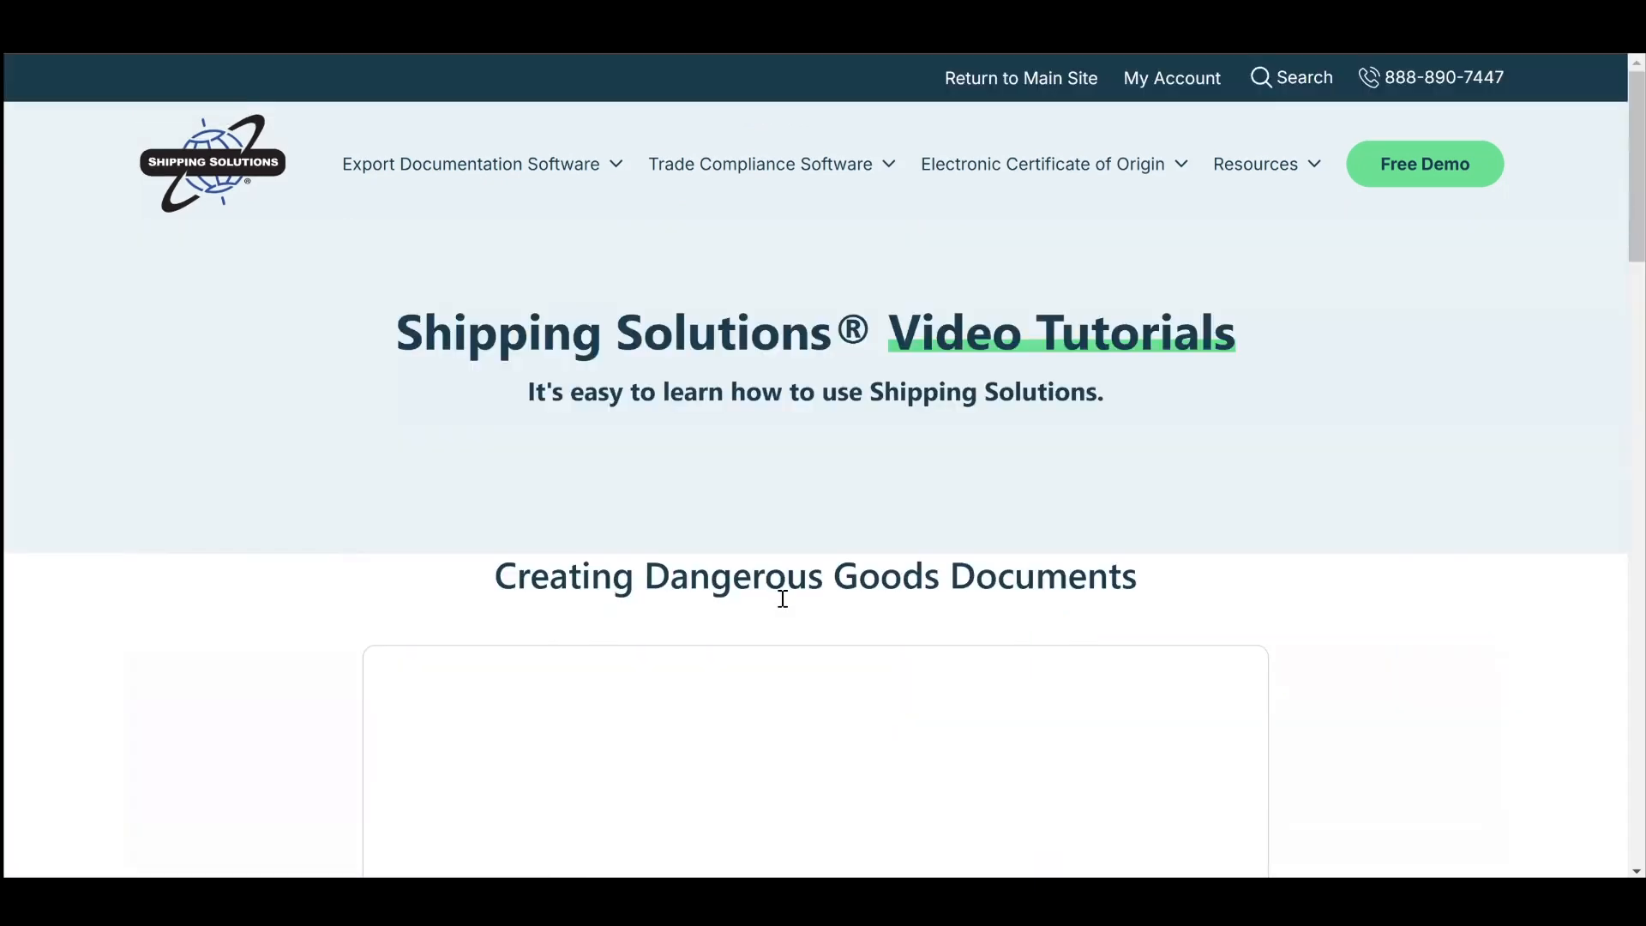
{"action": "scroll", "coordinate": [779, 597], "scroll_direction": "down", "scroll_amount": 3}
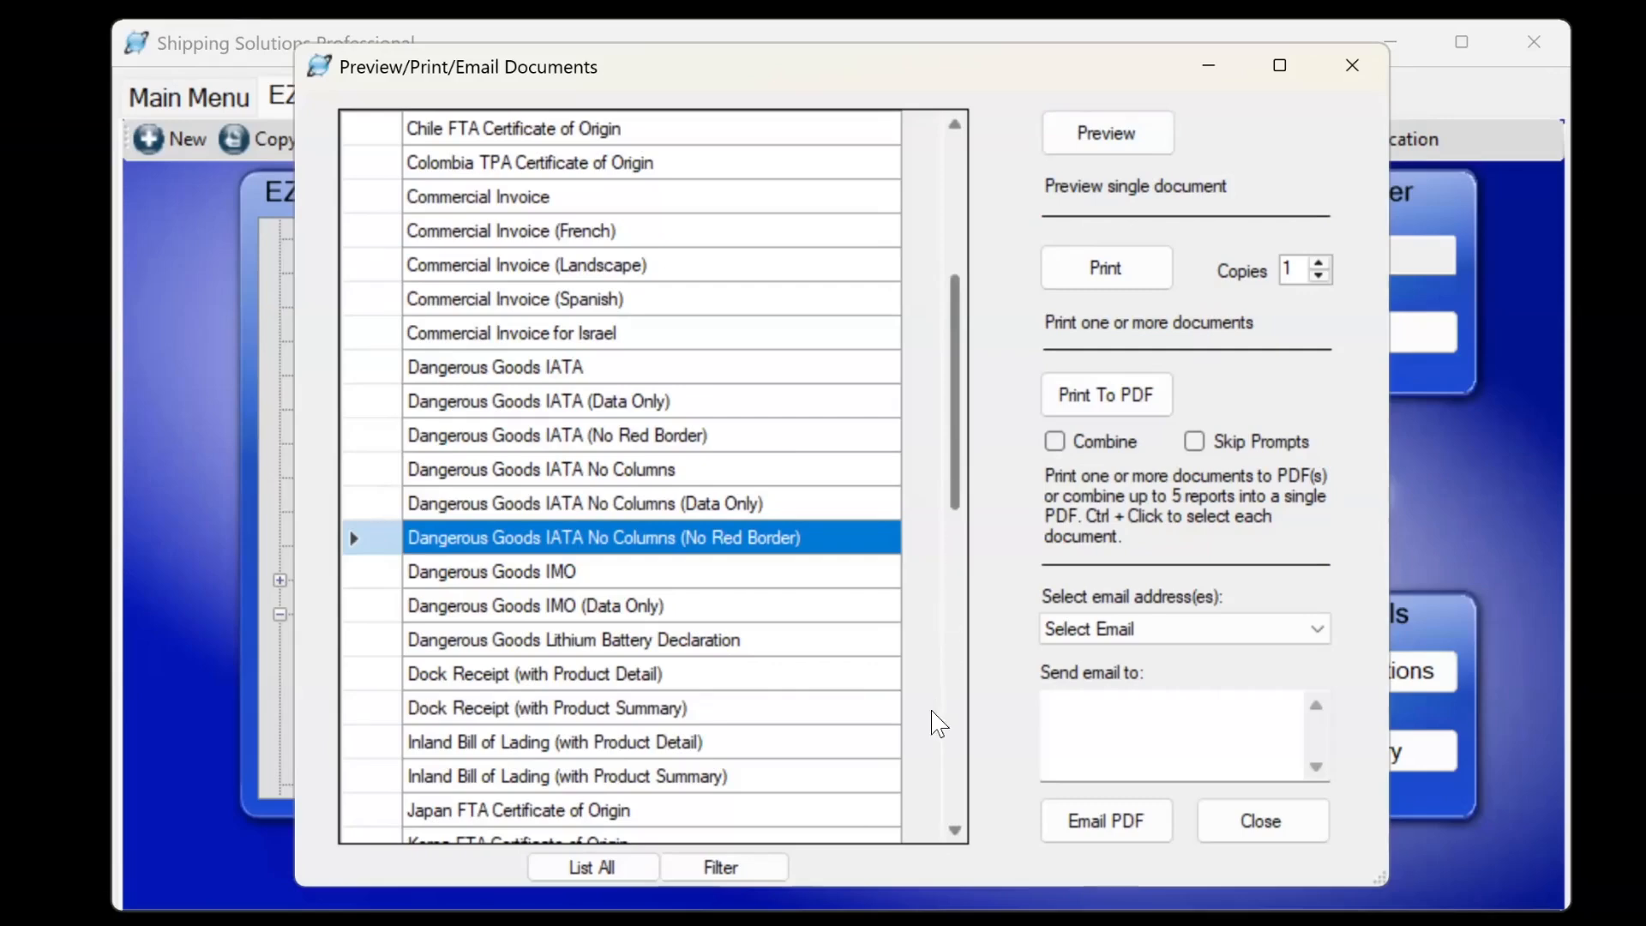
Select the NCBFAA-format Shipper's Letter of Instruction, preview it, and scroll through the page.
{"action": "scroll", "coordinate": [883, 639], "scroll_direction": "down", "scroll_amount": 5}
{"action": "scroll", "coordinate": [771, 634], "scroll_direction": "down", "scroll_amount": 3}
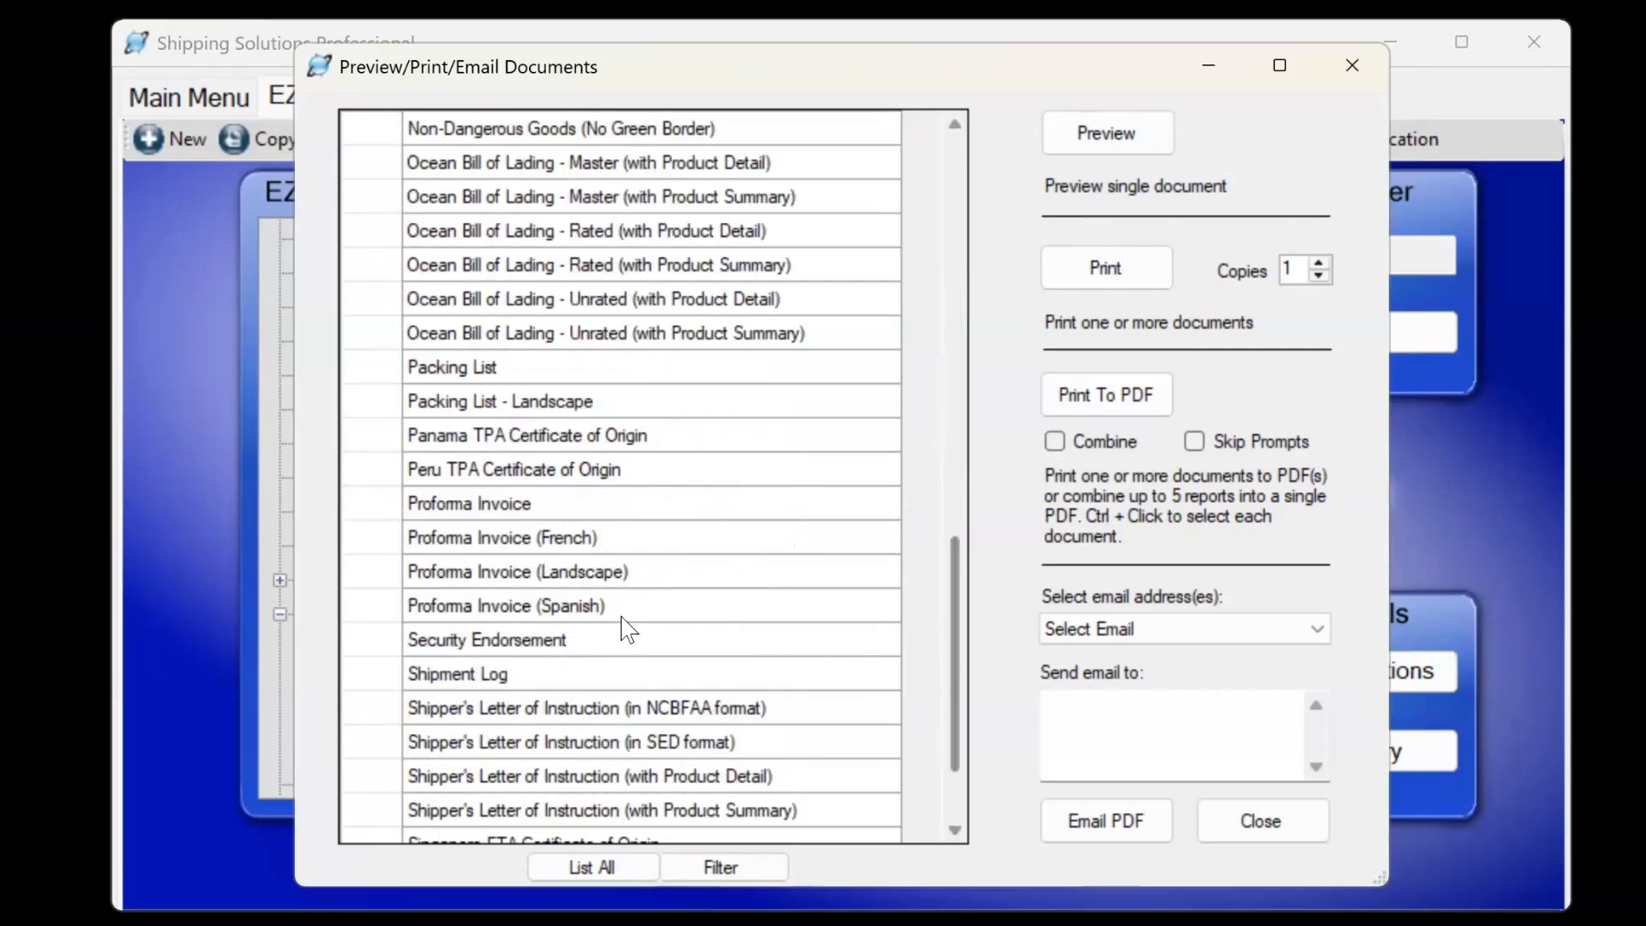
{"action": "left_click", "coordinate": [519, 712]}
{"action": "left_click", "coordinate": [1113, 133]}
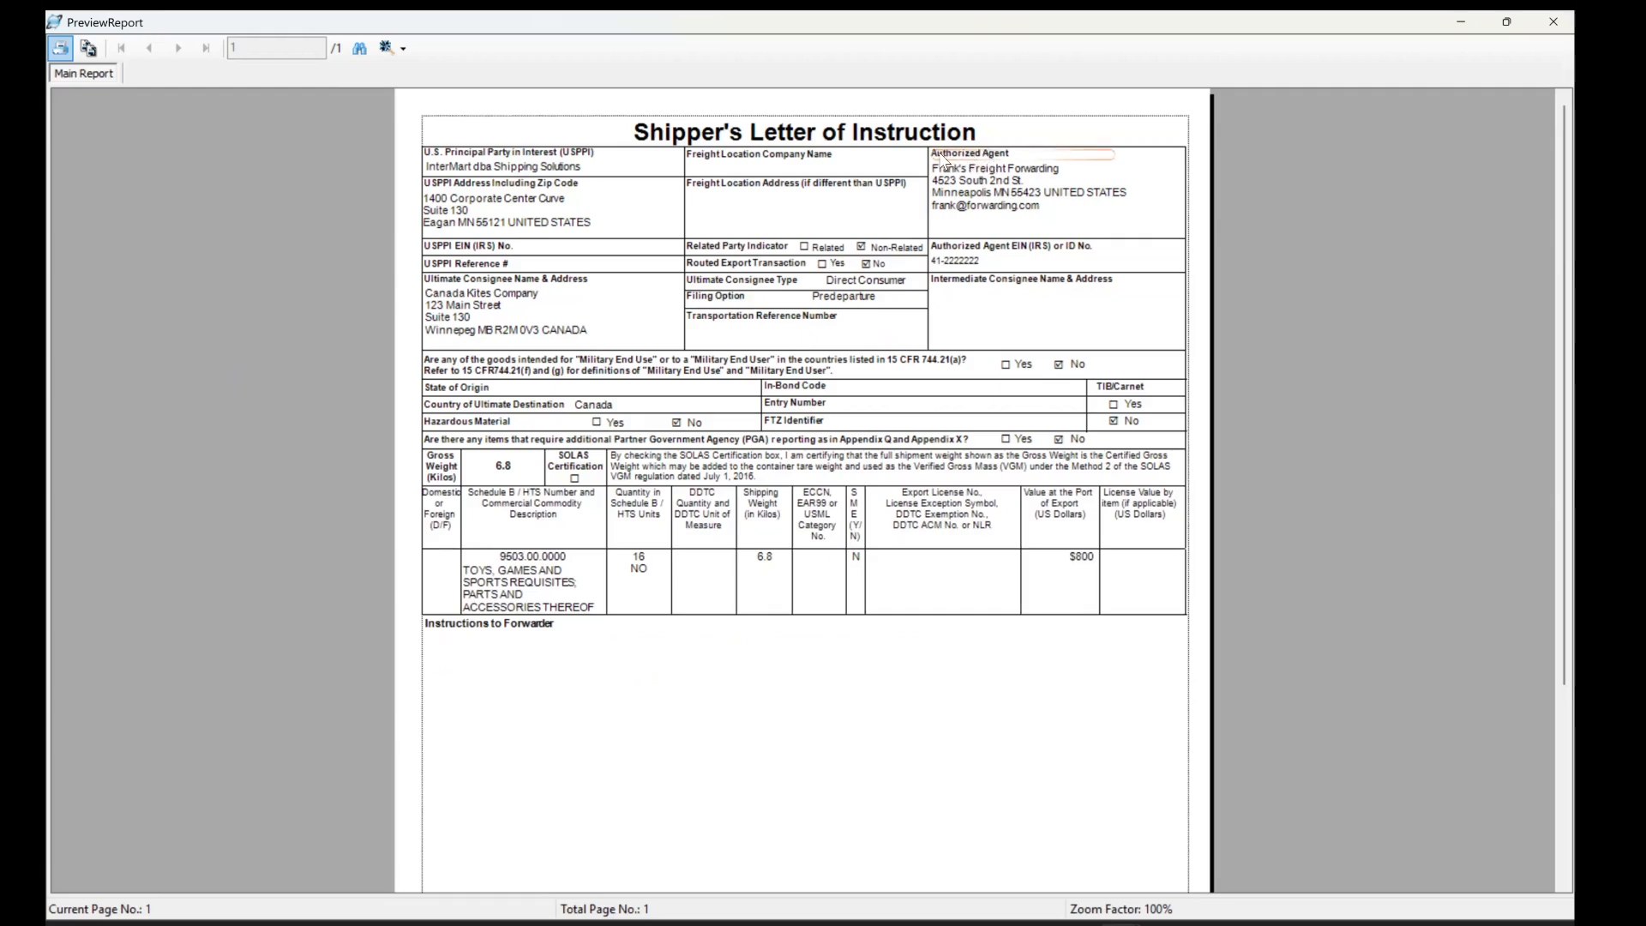
{"action": "scroll", "coordinate": [614, 657], "scroll_direction": "down", "scroll_amount": 1}
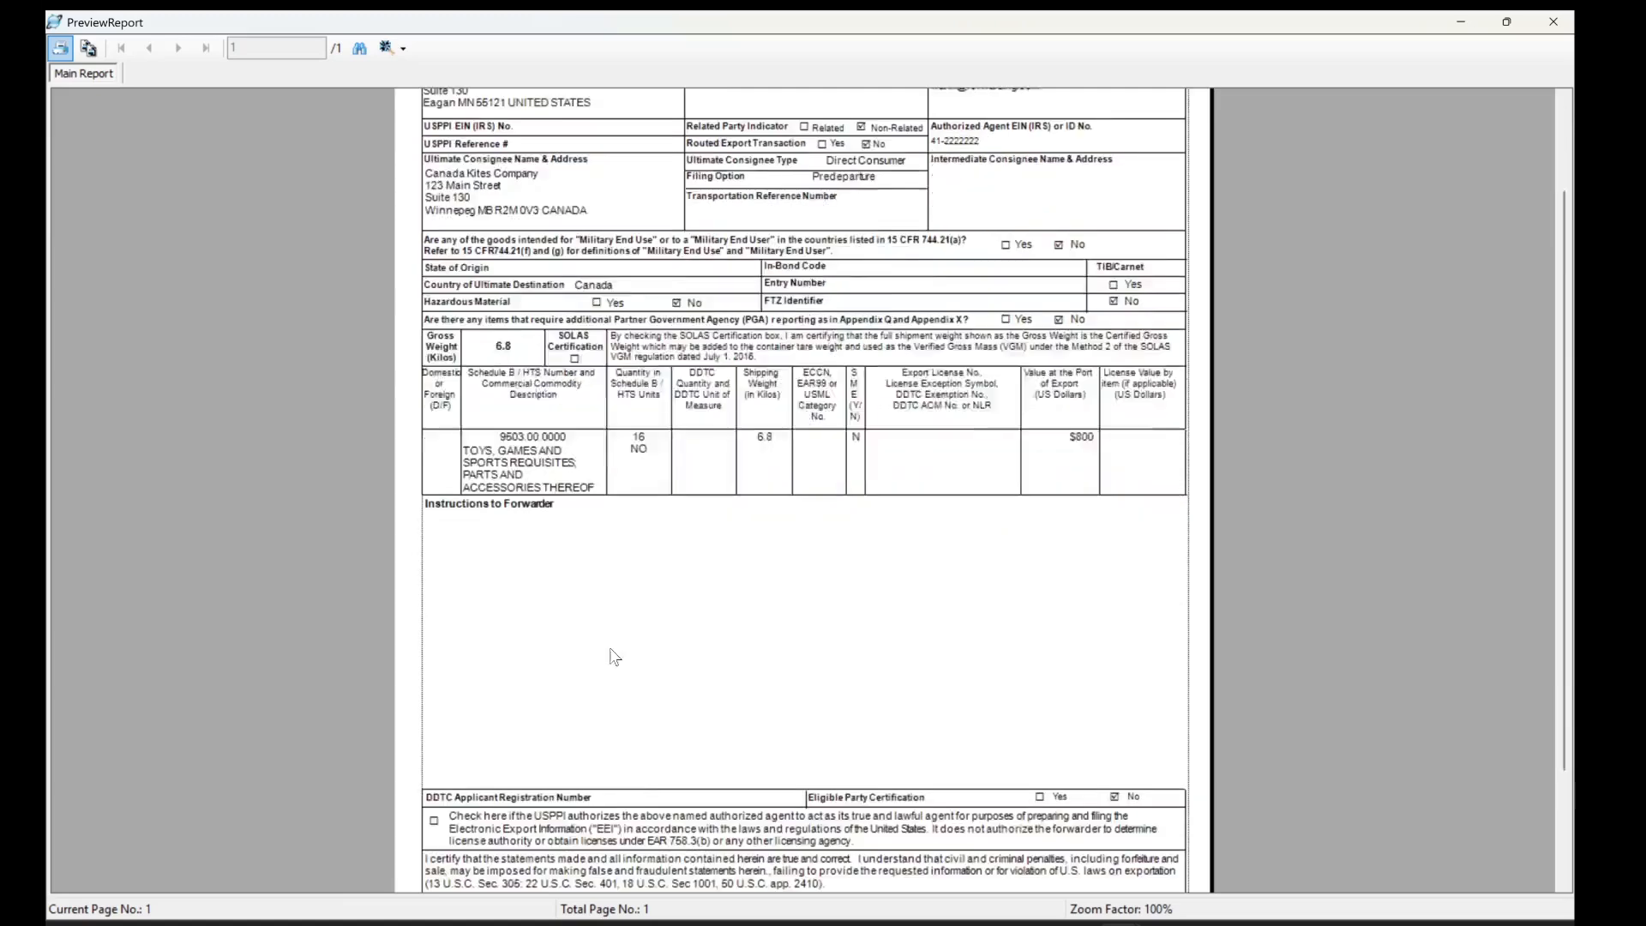
{"action": "scroll", "coordinate": [614, 657], "scroll_direction": "down", "scroll_amount": 1}
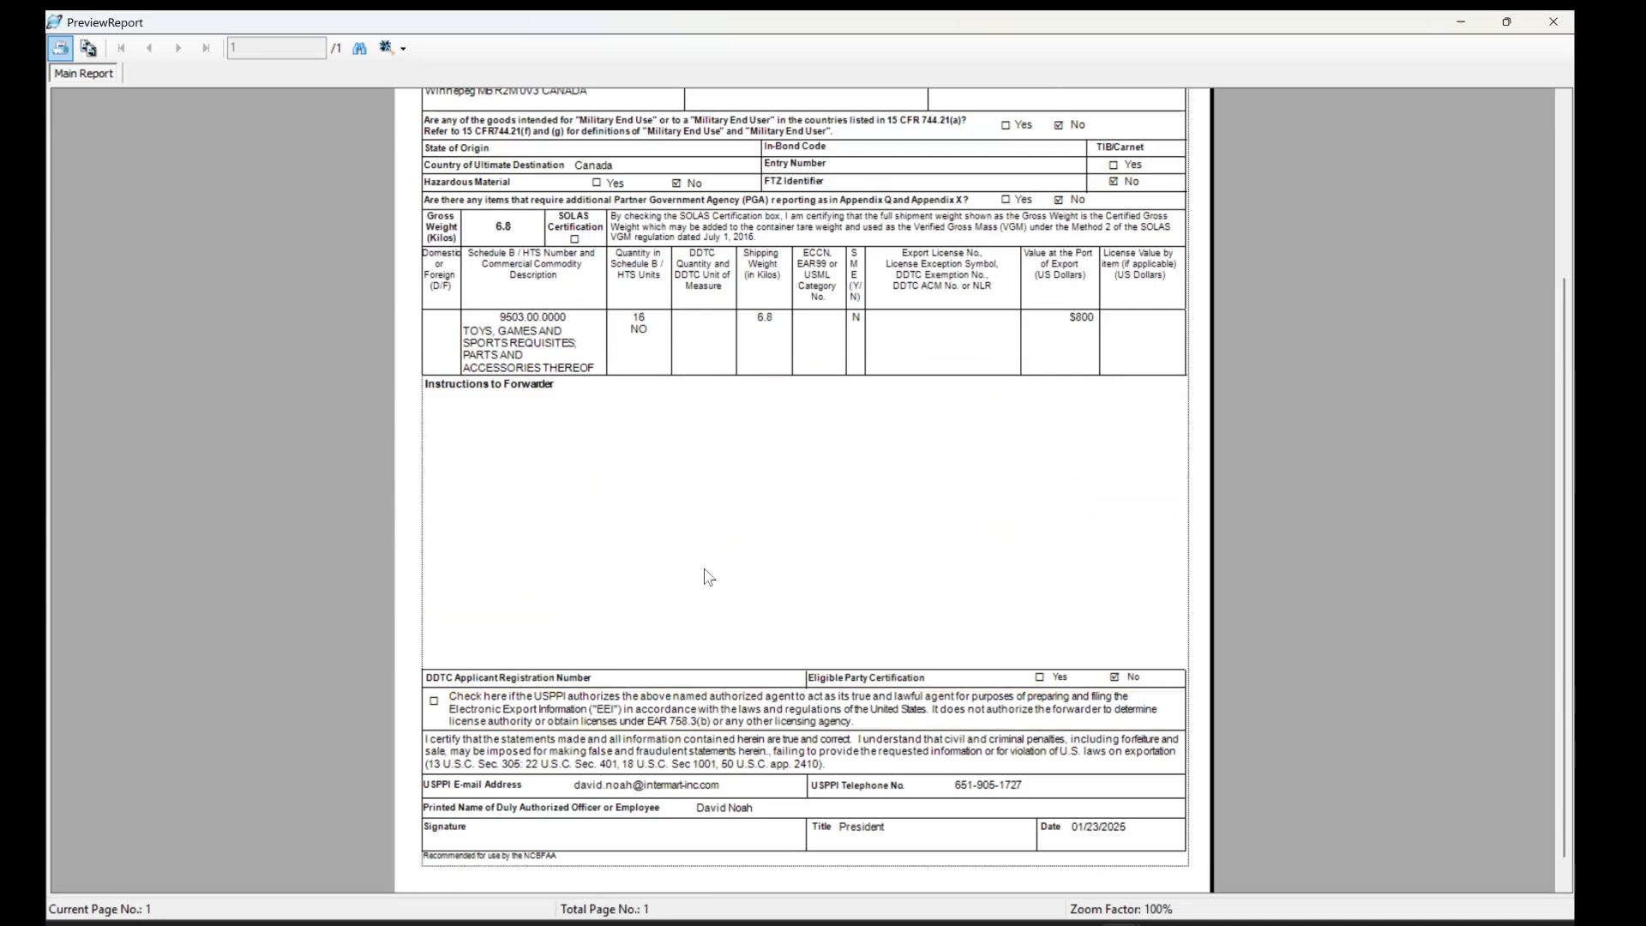
{"action": "scroll", "coordinate": [709, 577], "scroll_direction": "up", "scroll_amount": 3}
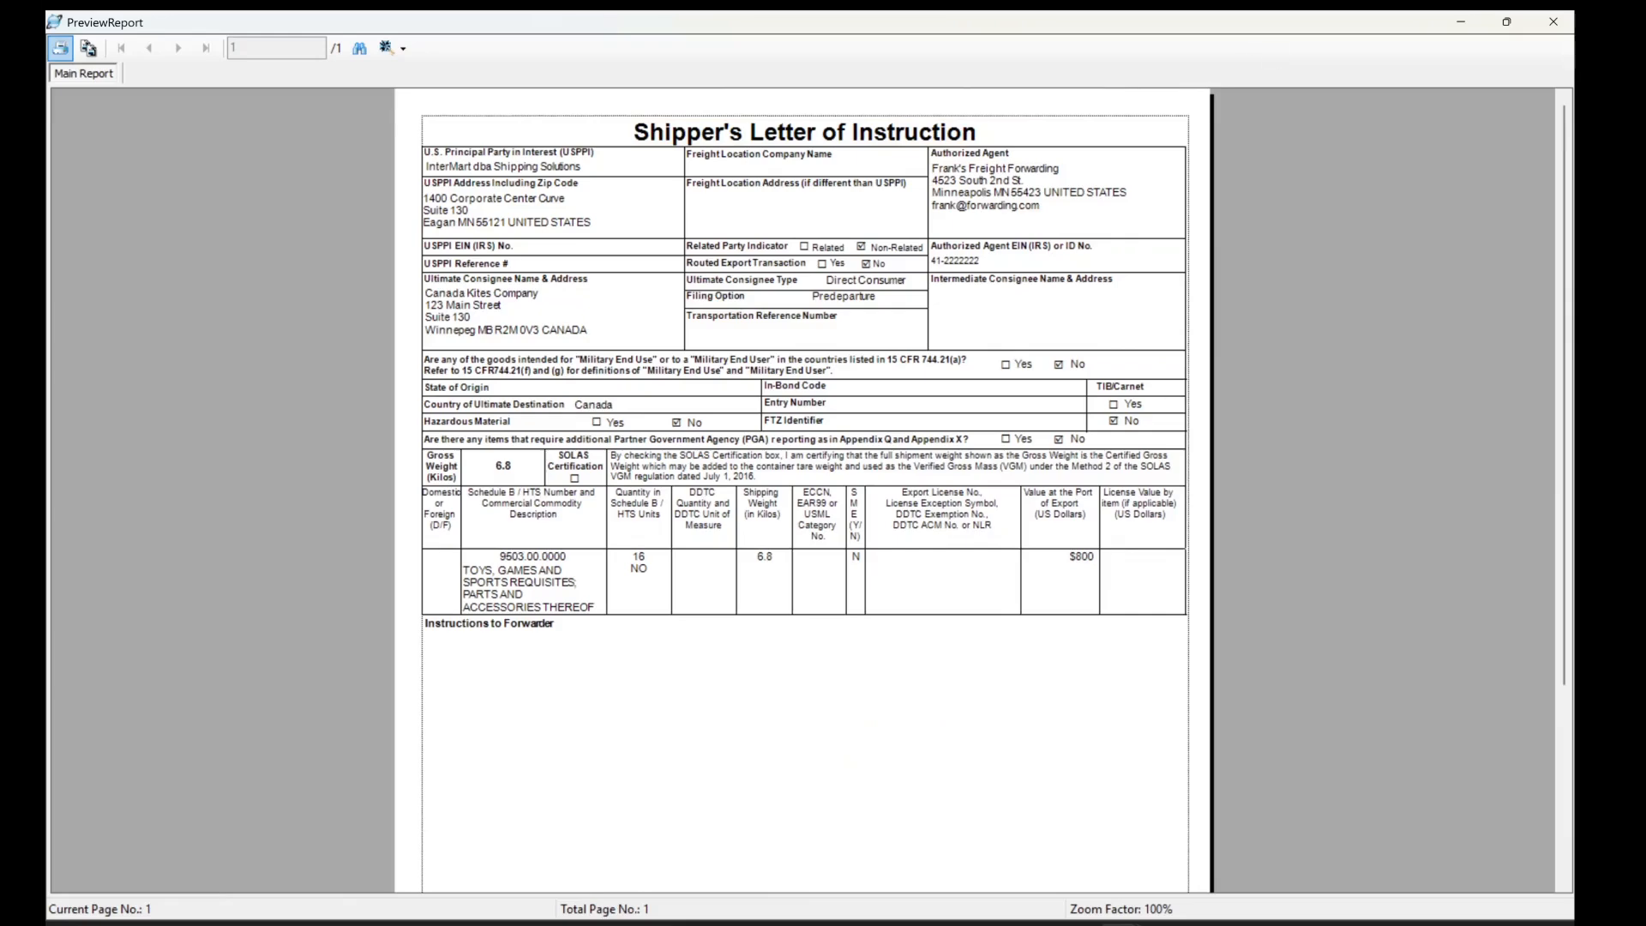
{"action": "left_click", "coordinate": [1553, 22]}
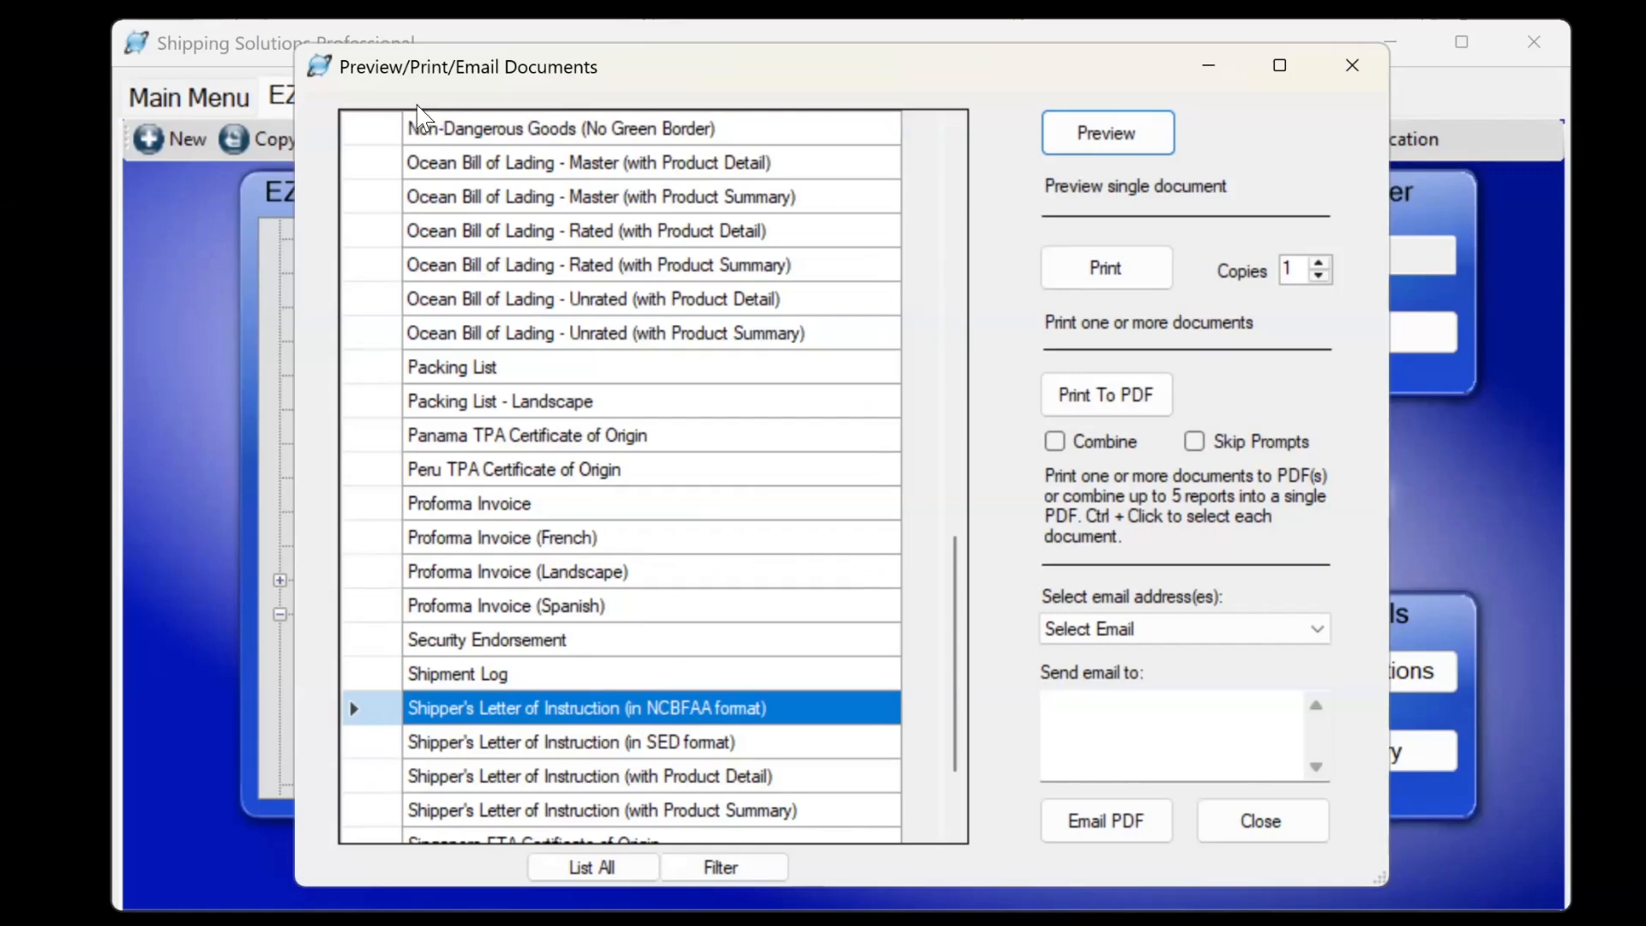
Turn off Show Filing Option and Show Transportation Reference No. for the NCBFAA letter and preview it.
{"action": "right_click", "coordinate": [506, 710]}
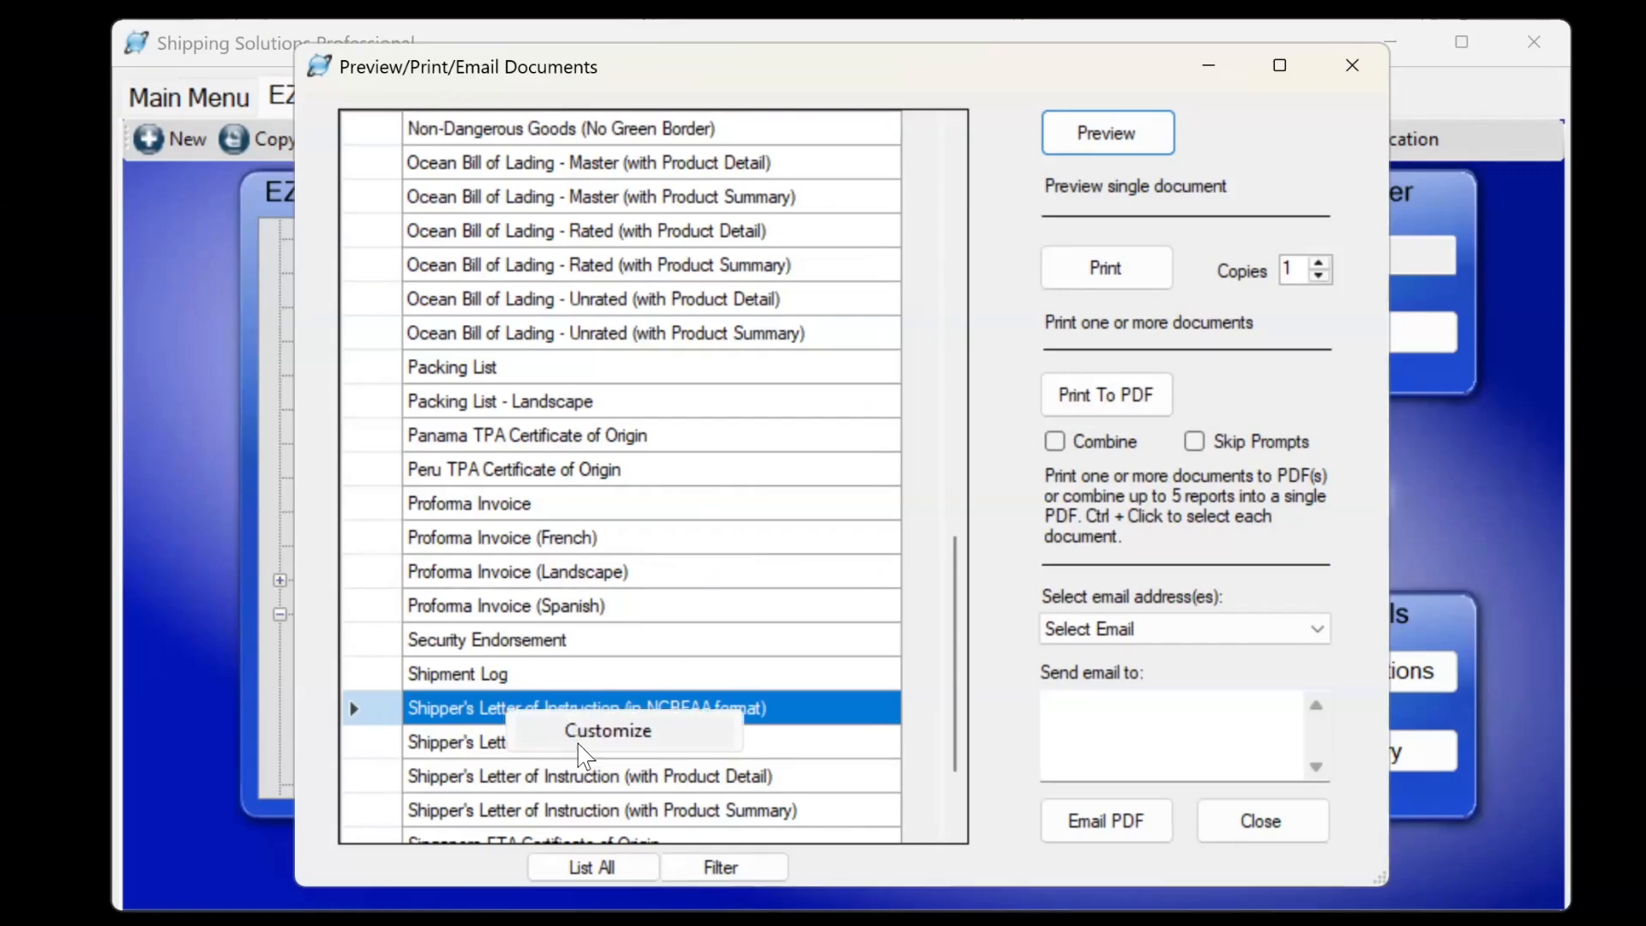
{"action": "left_click", "coordinate": [609, 734]}
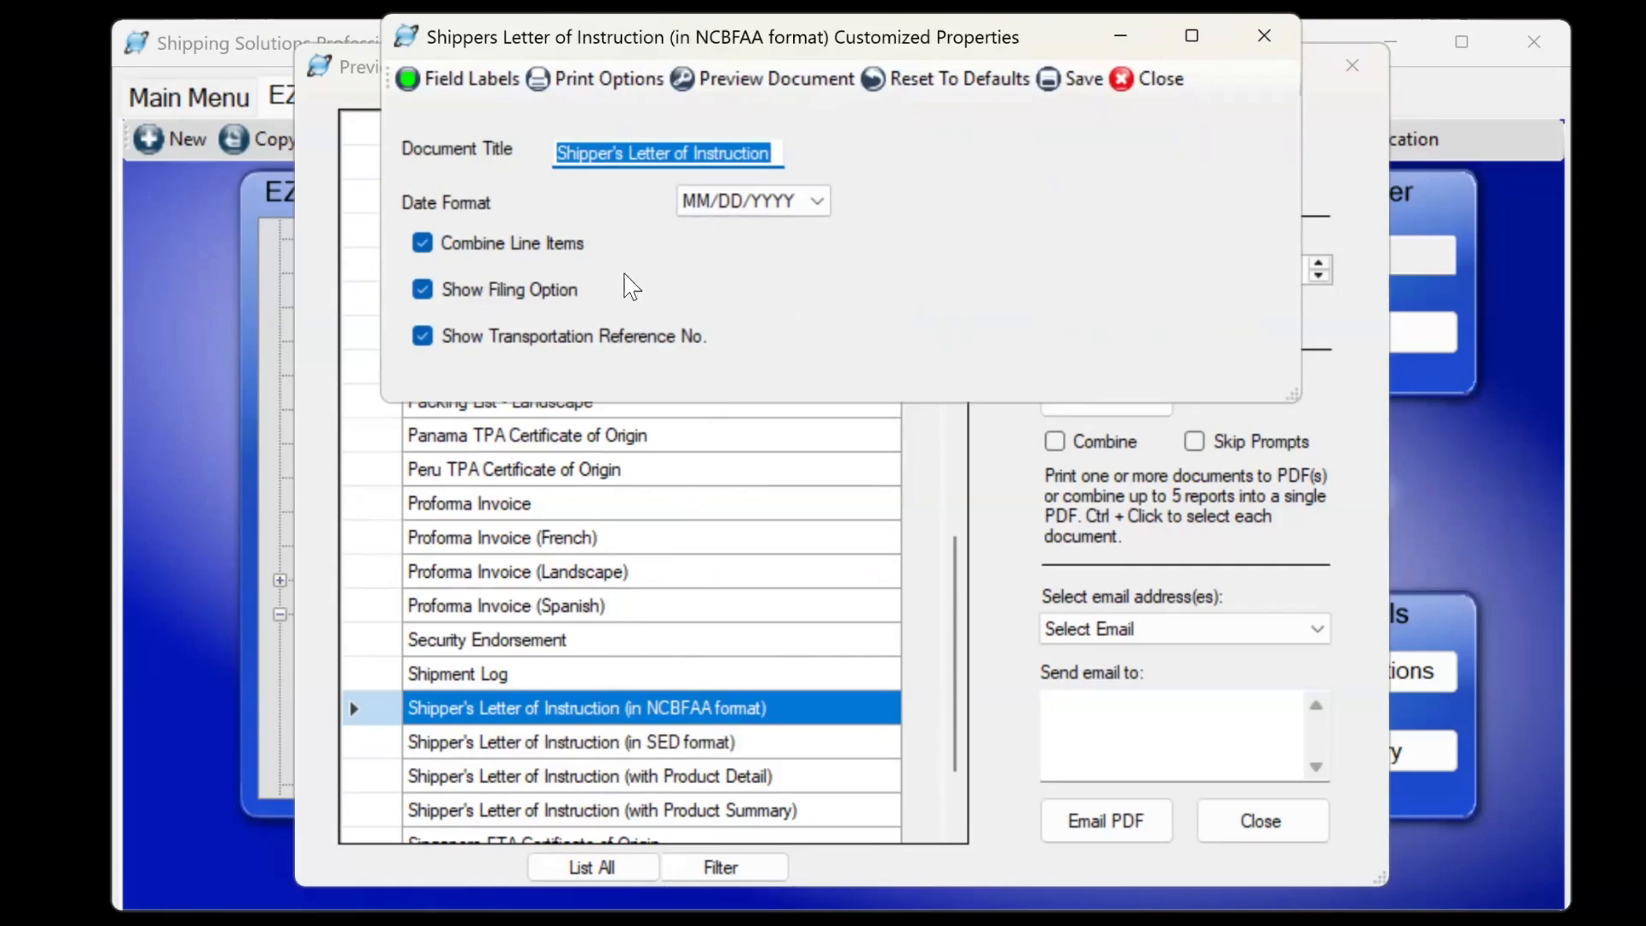
{"action": "left_click", "coordinate": [423, 292]}
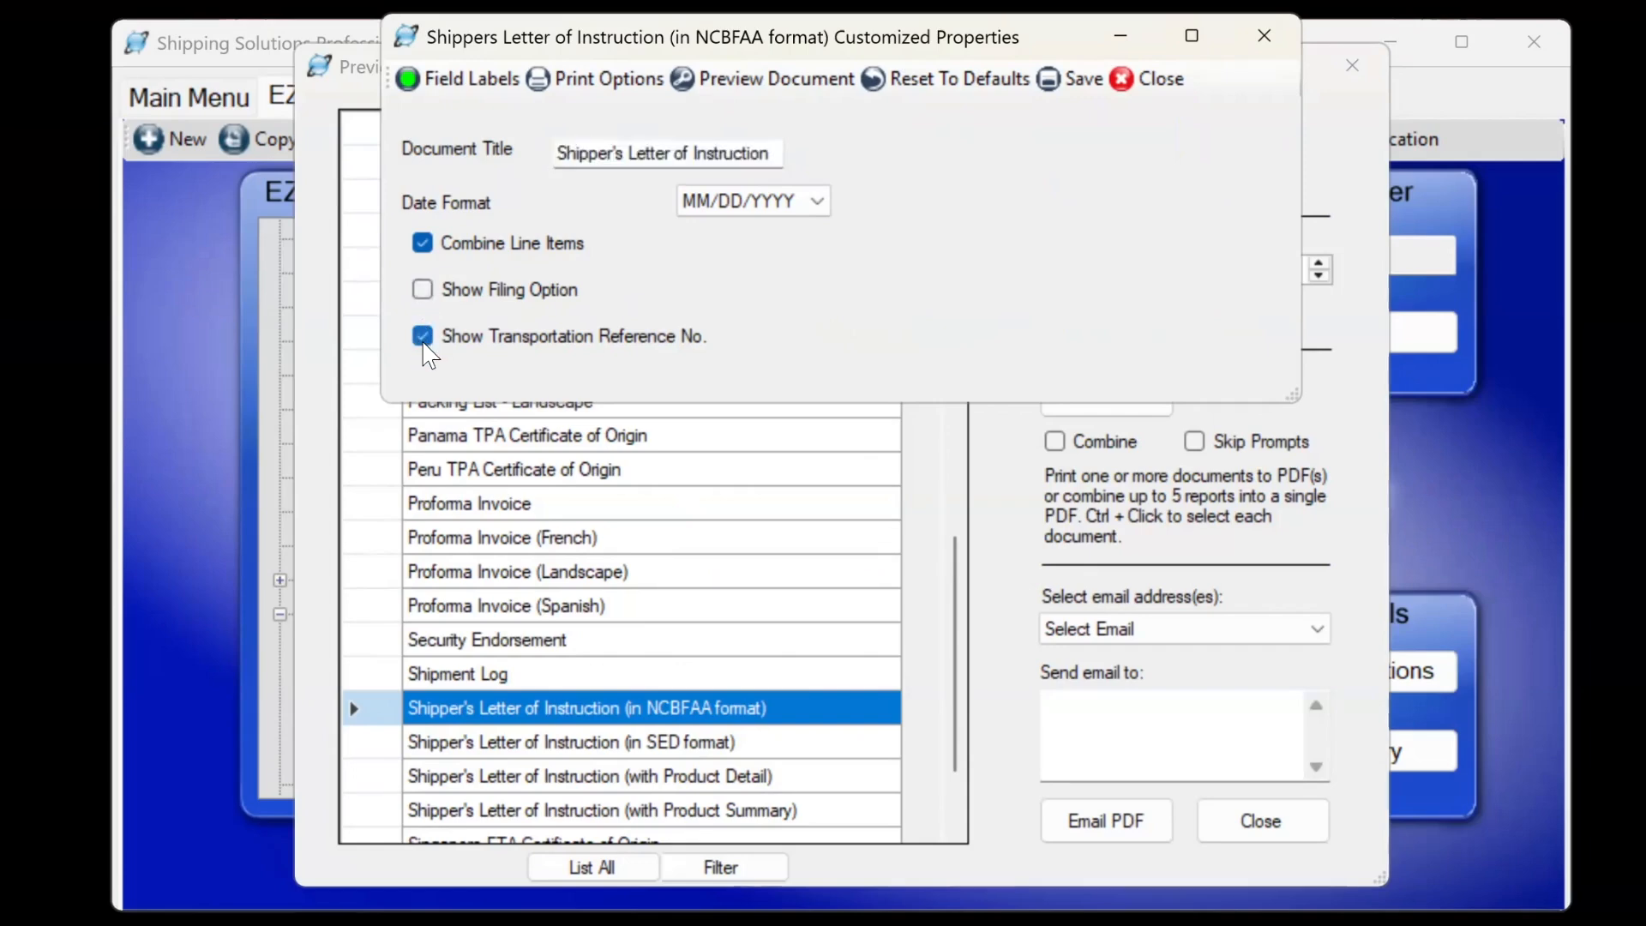
{"action": "left_click", "coordinate": [422, 342]}
{"action": "left_click", "coordinate": [769, 84]}
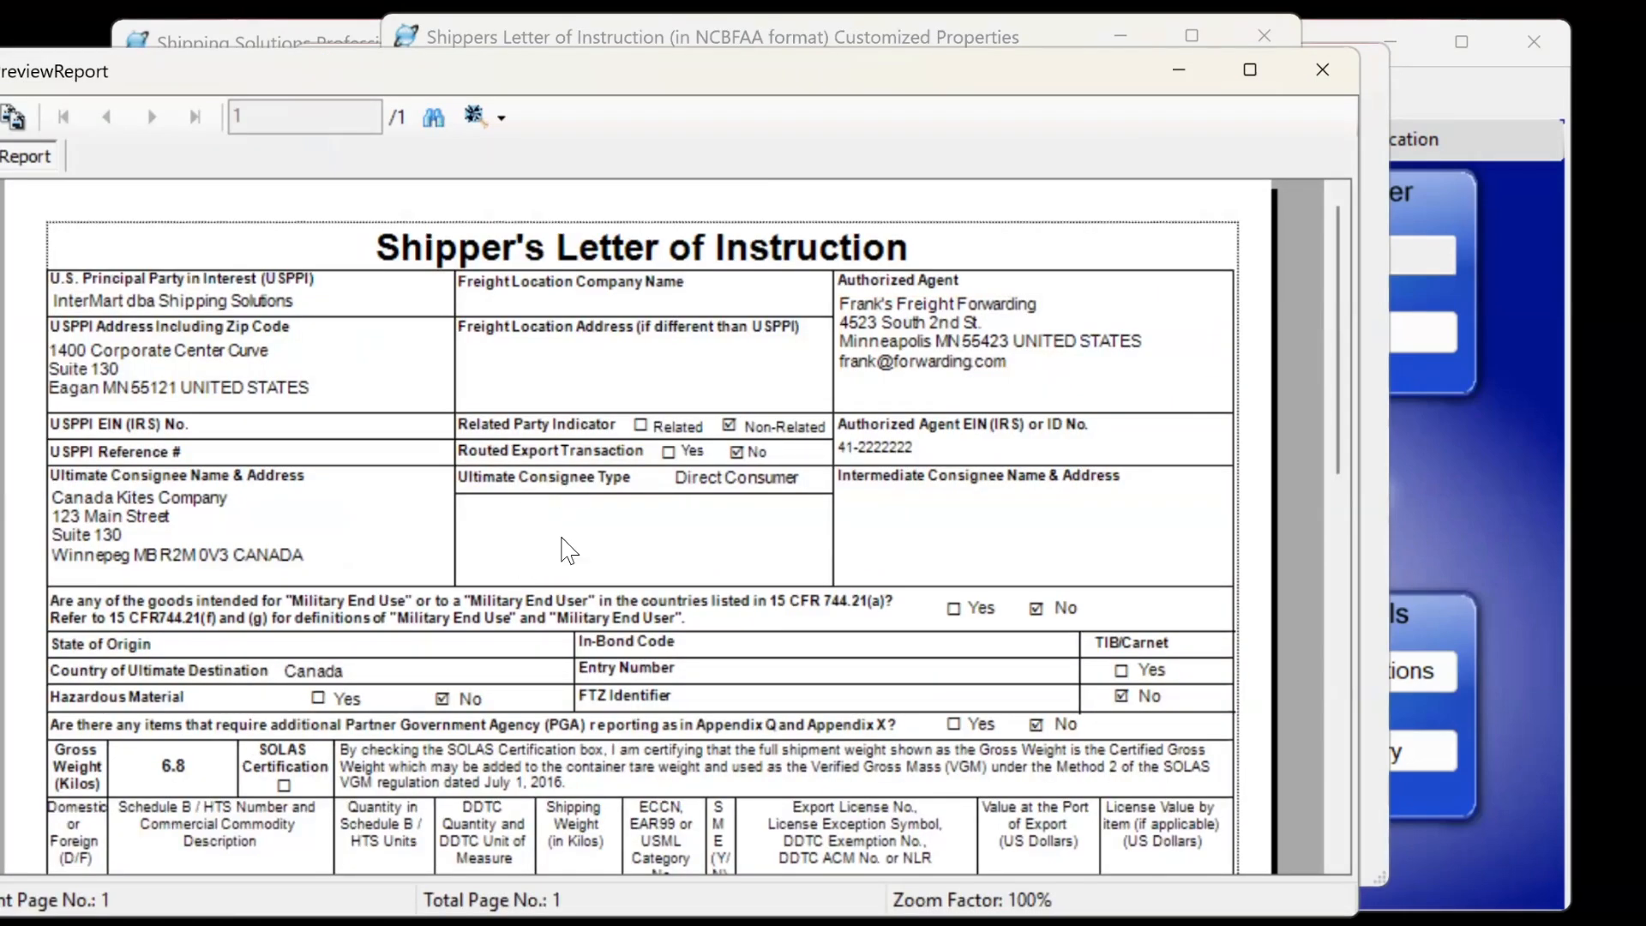
{"action": "left_click", "coordinate": [1312, 62]}
Close the letter's properties and documents list, then browse the Tools section's customizable documents.
{"action": "left_click", "coordinate": [1160, 79]}
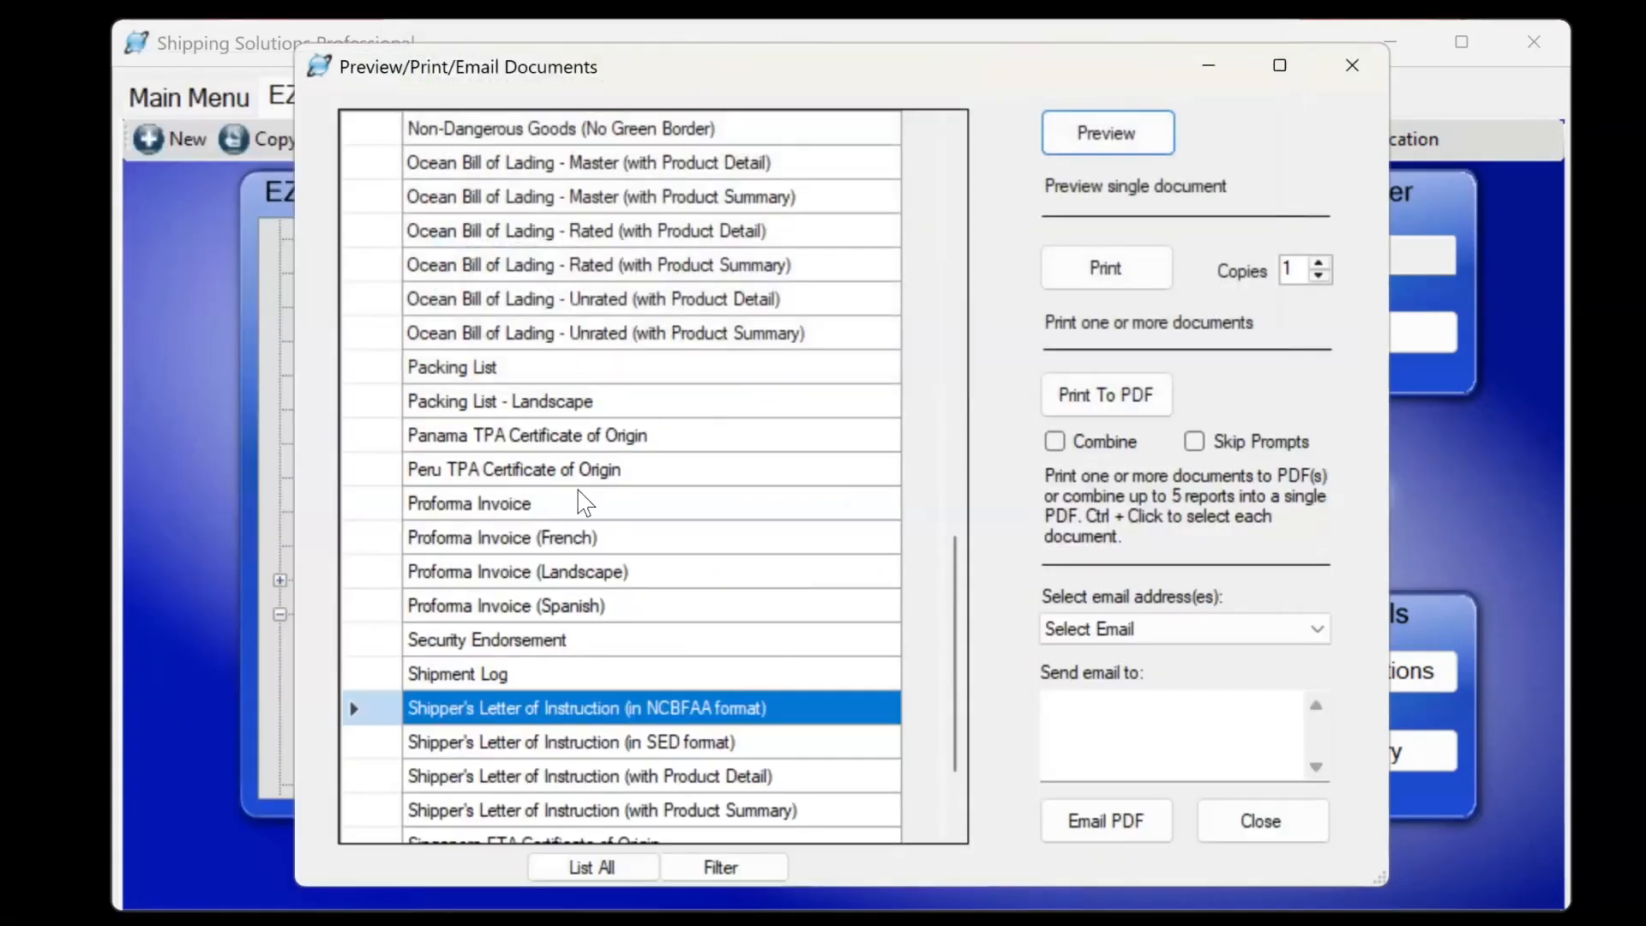
{"action": "left_click", "coordinate": [527, 505]}
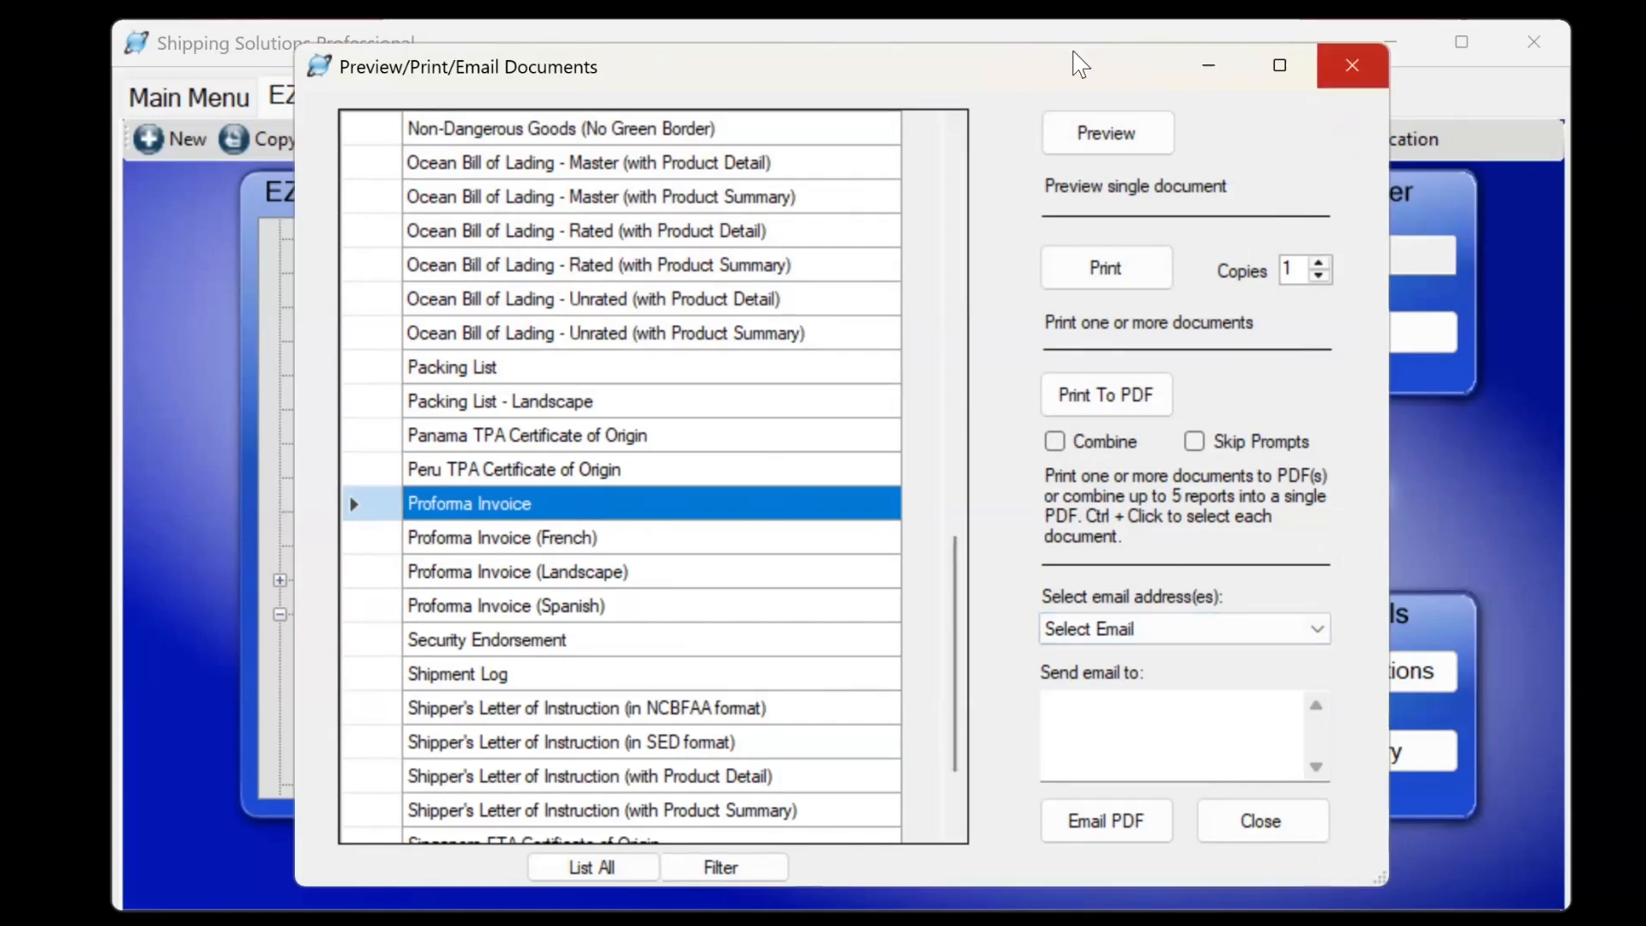
{"action": "left_click", "coordinate": [1352, 65]}
{"action": "left_click", "coordinate": [646, 96]}
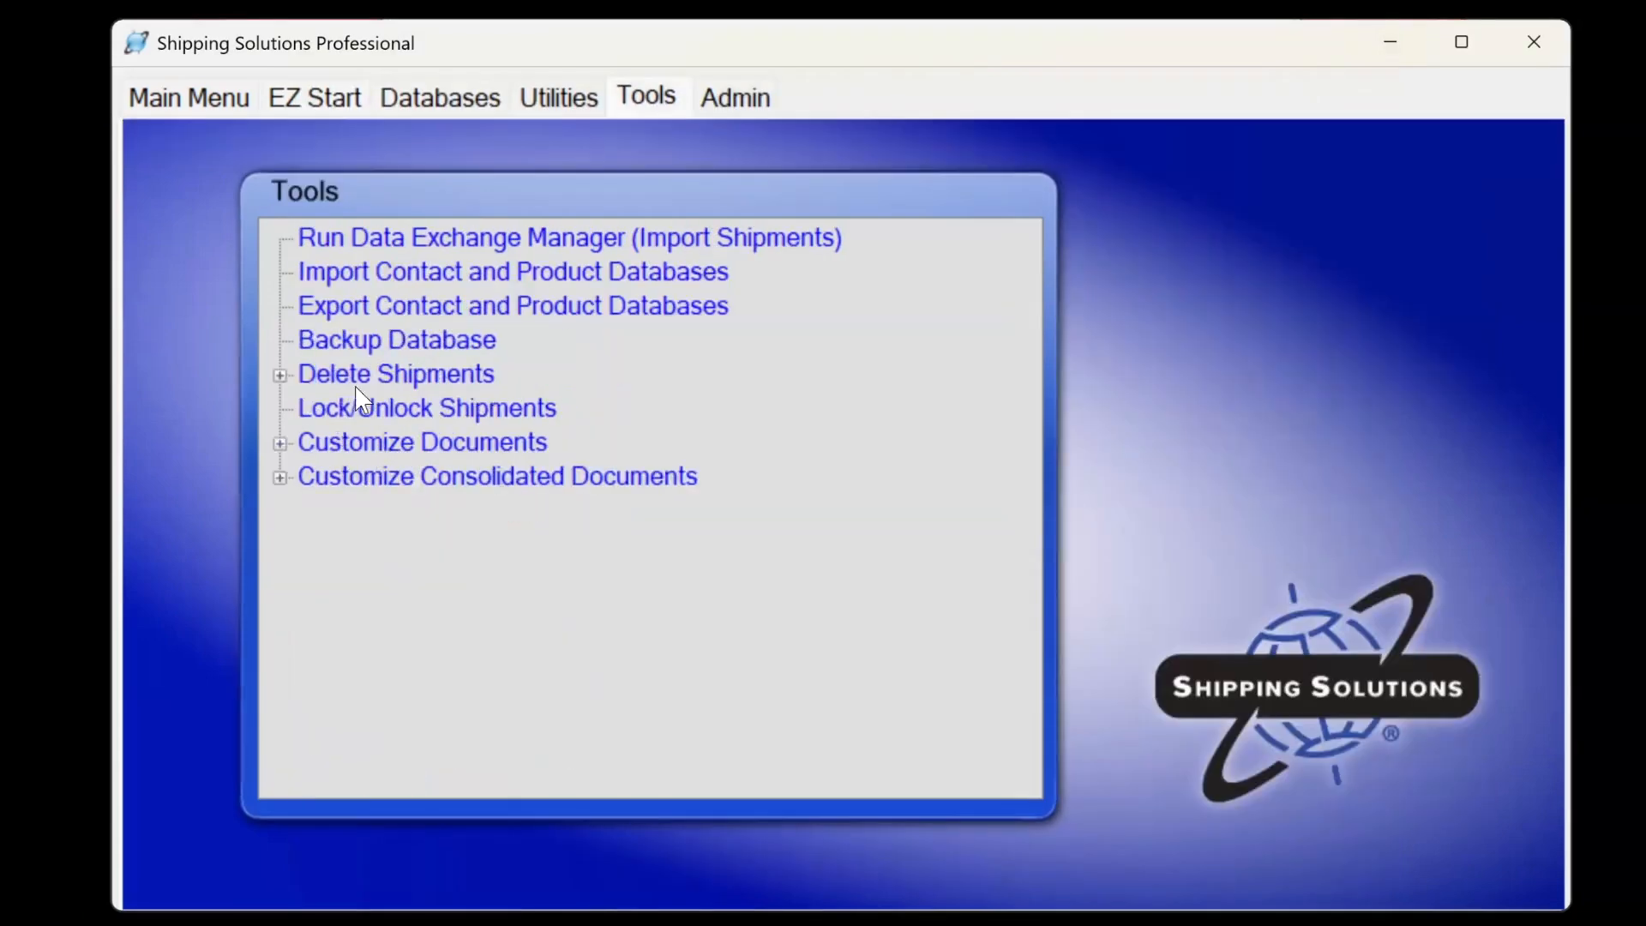
{"action": "left_click", "coordinate": [279, 442]}
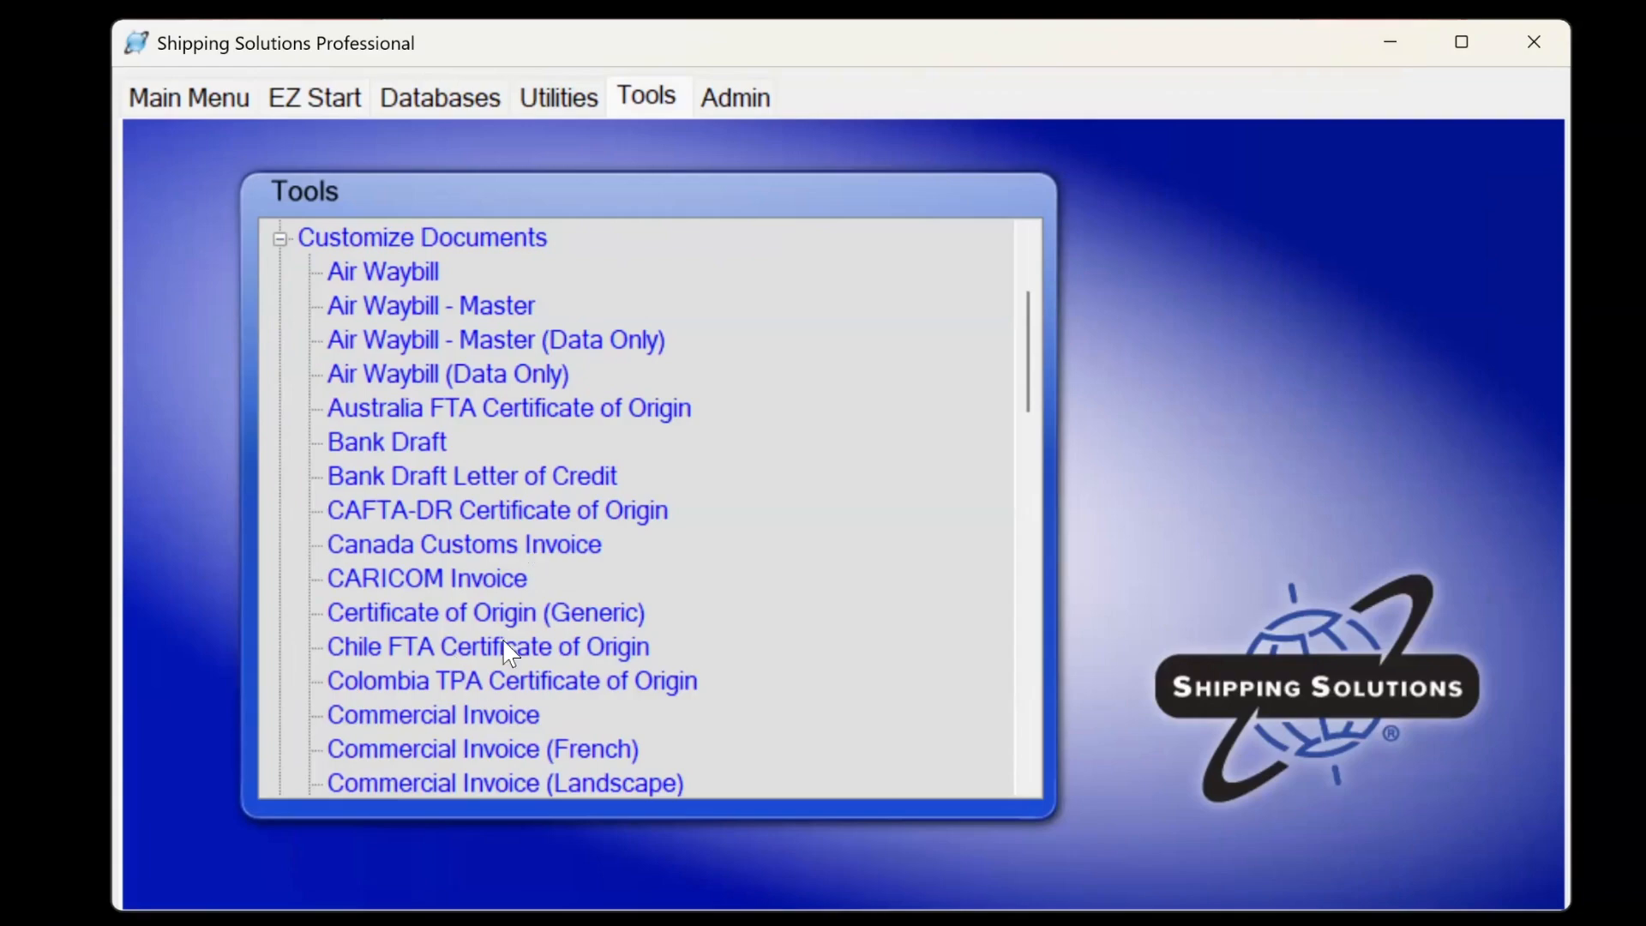
{"action": "left_click", "coordinate": [326, 105]}
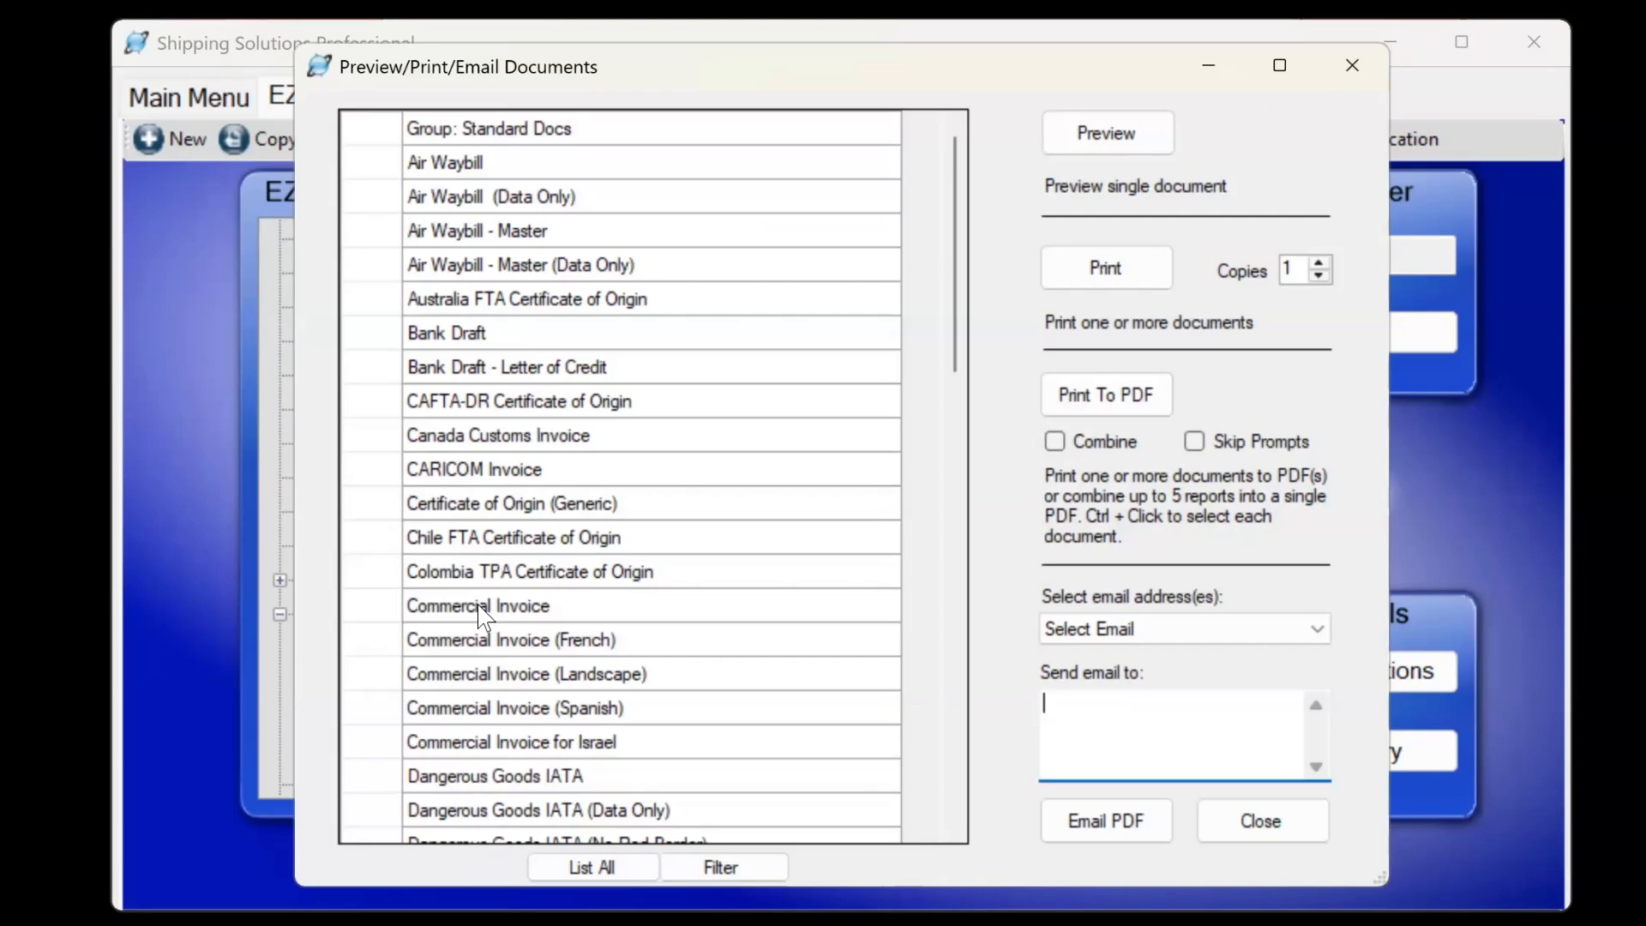
Open the Commercial Invoice's customized properties, close them unchanged, and close the documents window.
{"action": "left_click", "coordinate": [477, 605]}
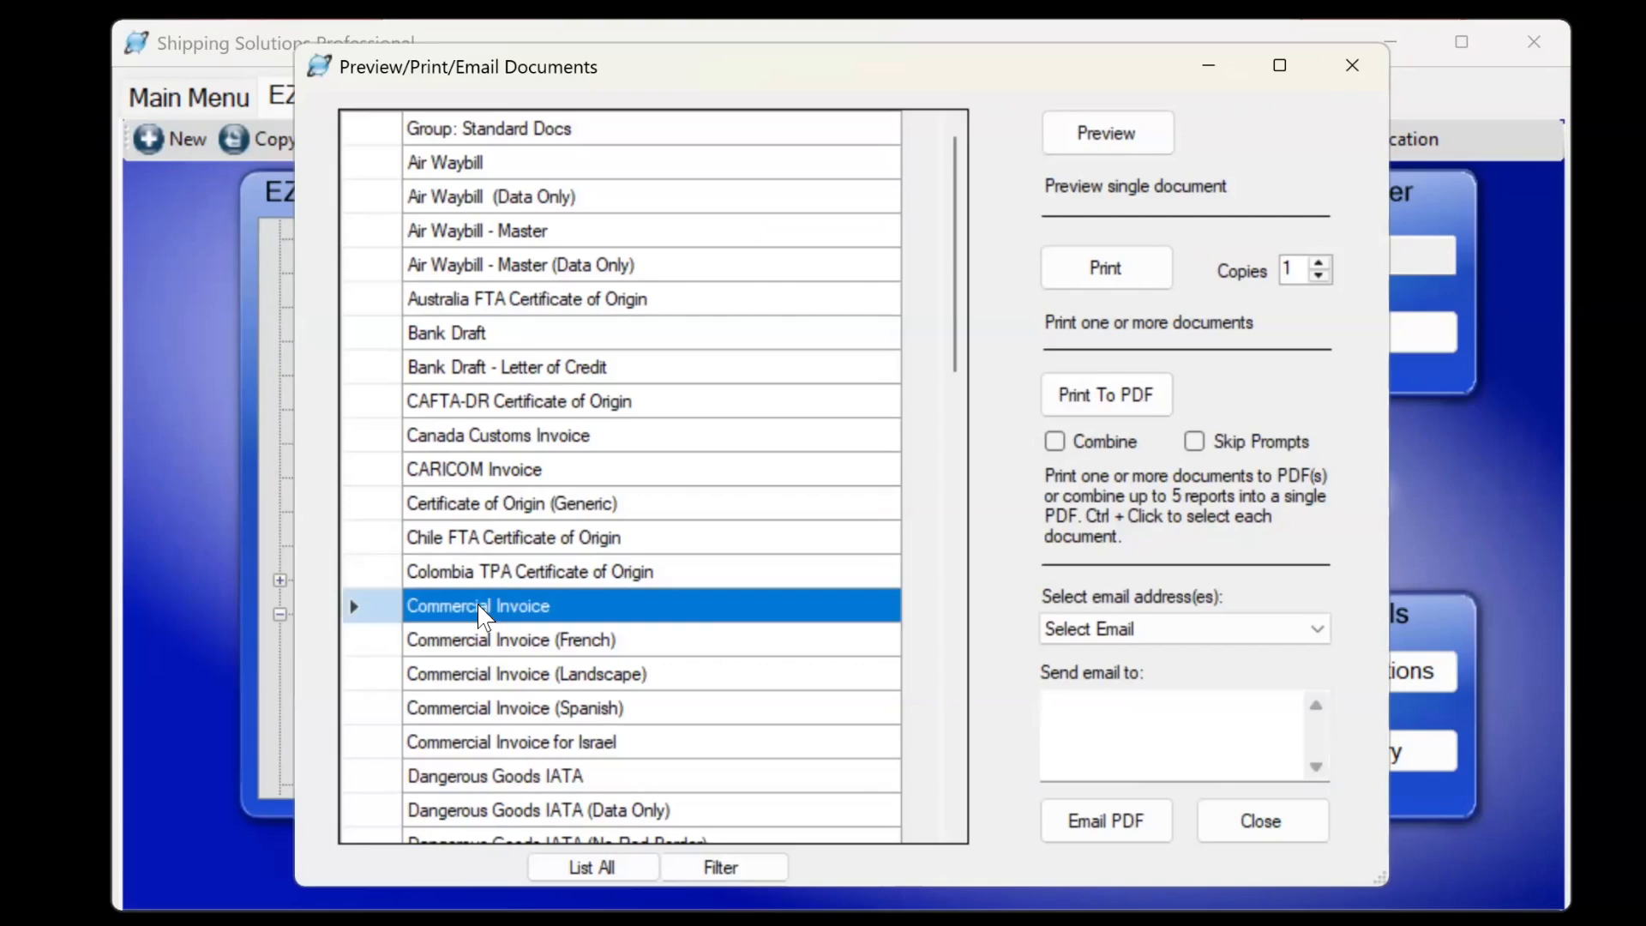
{"action": "right_click", "coordinate": [477, 605]}
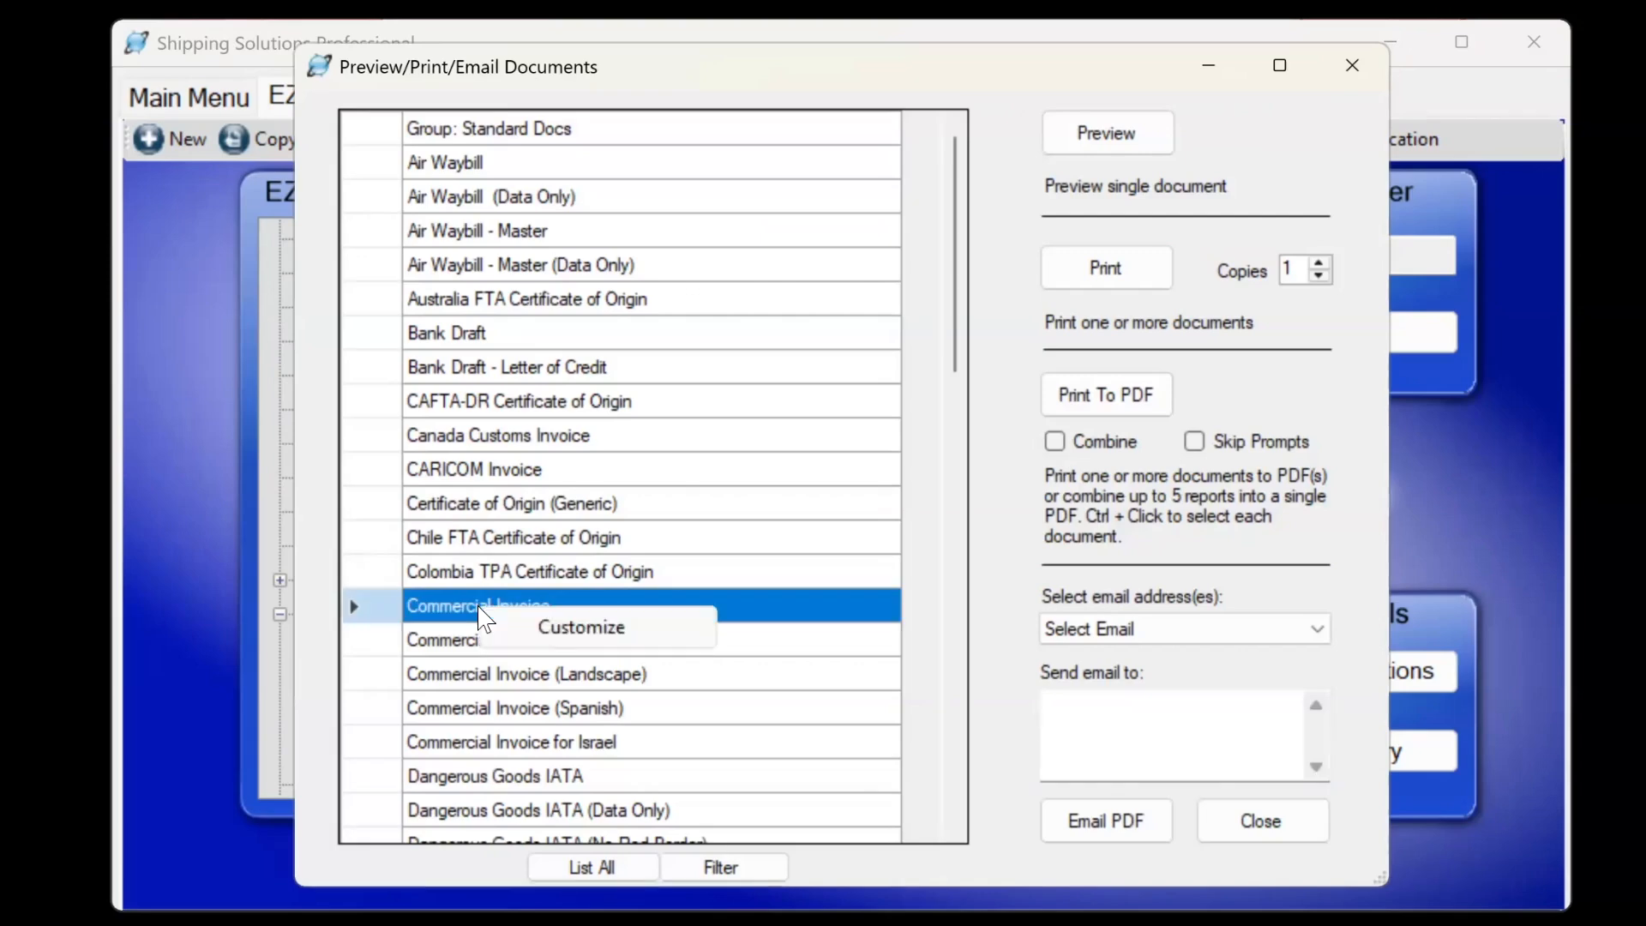
{"action": "left_click", "coordinate": [540, 631]}
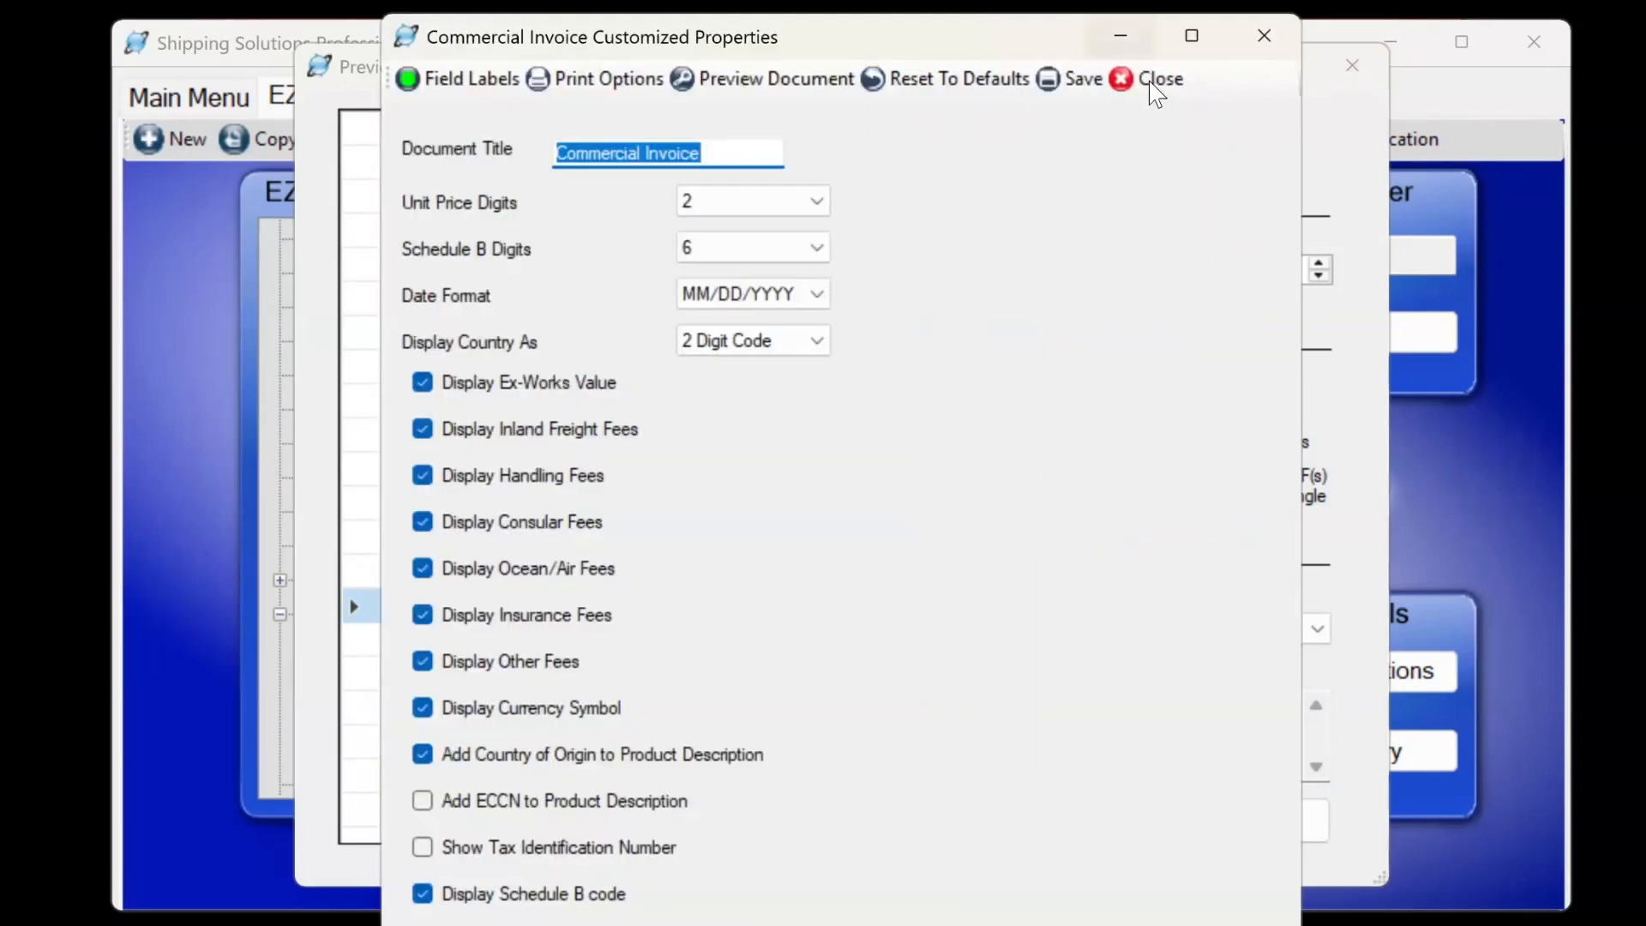
{"action": "left_click", "coordinate": [1151, 80]}
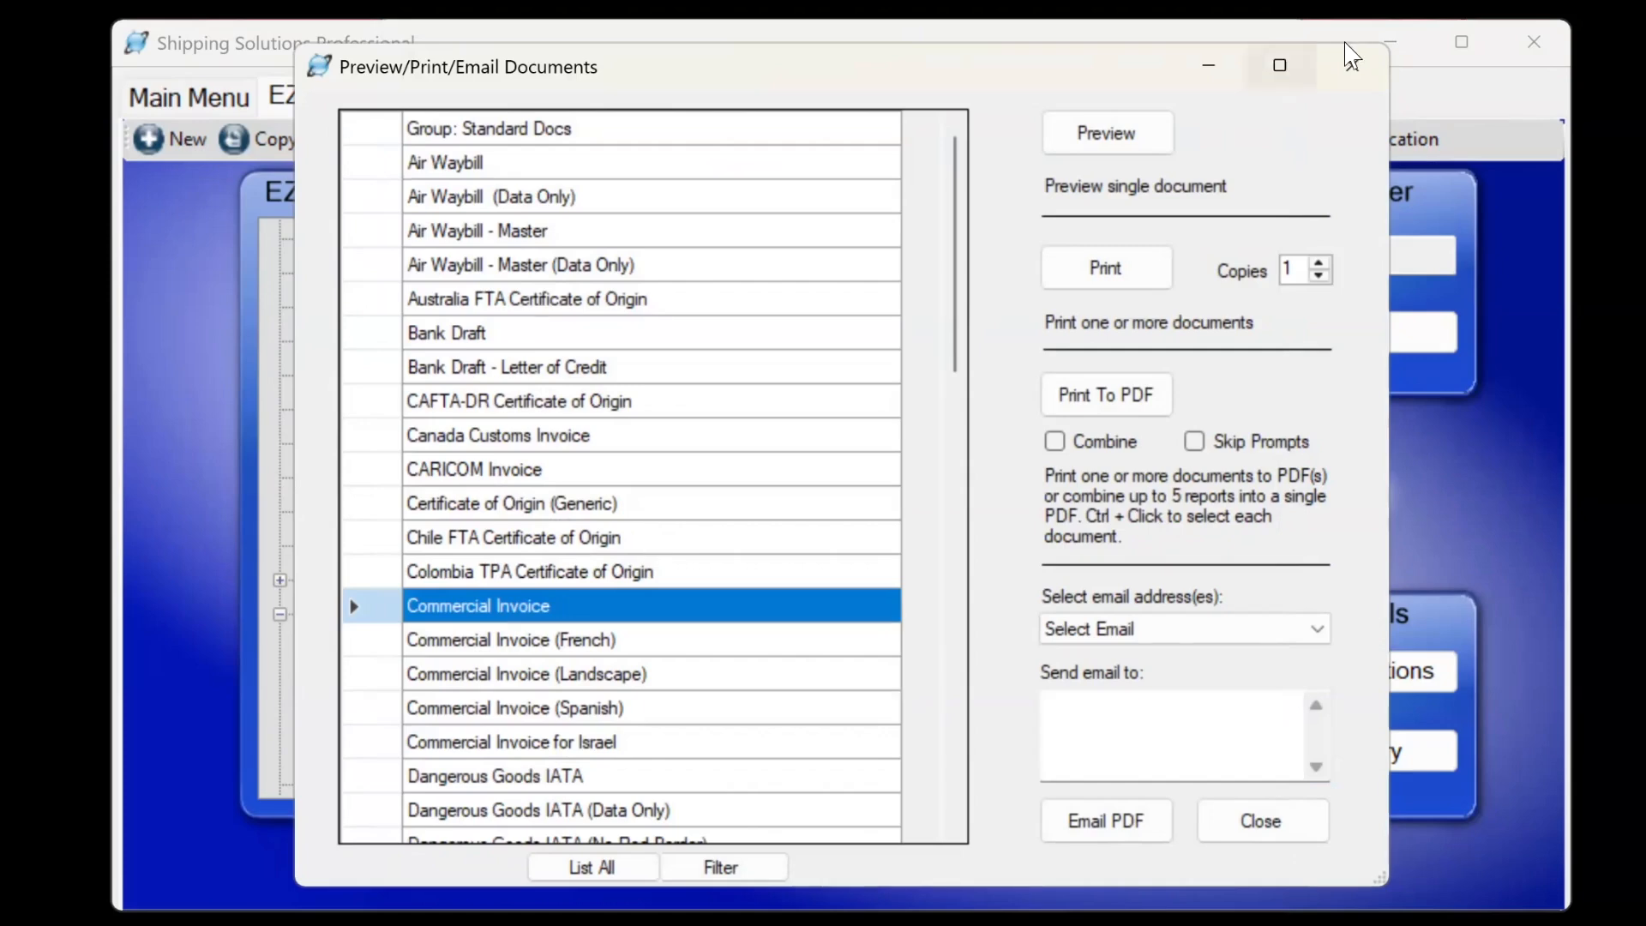
{"action": "left_click", "coordinate": [1350, 66]}
{"action": "left_click", "coordinate": [1243, 332]}
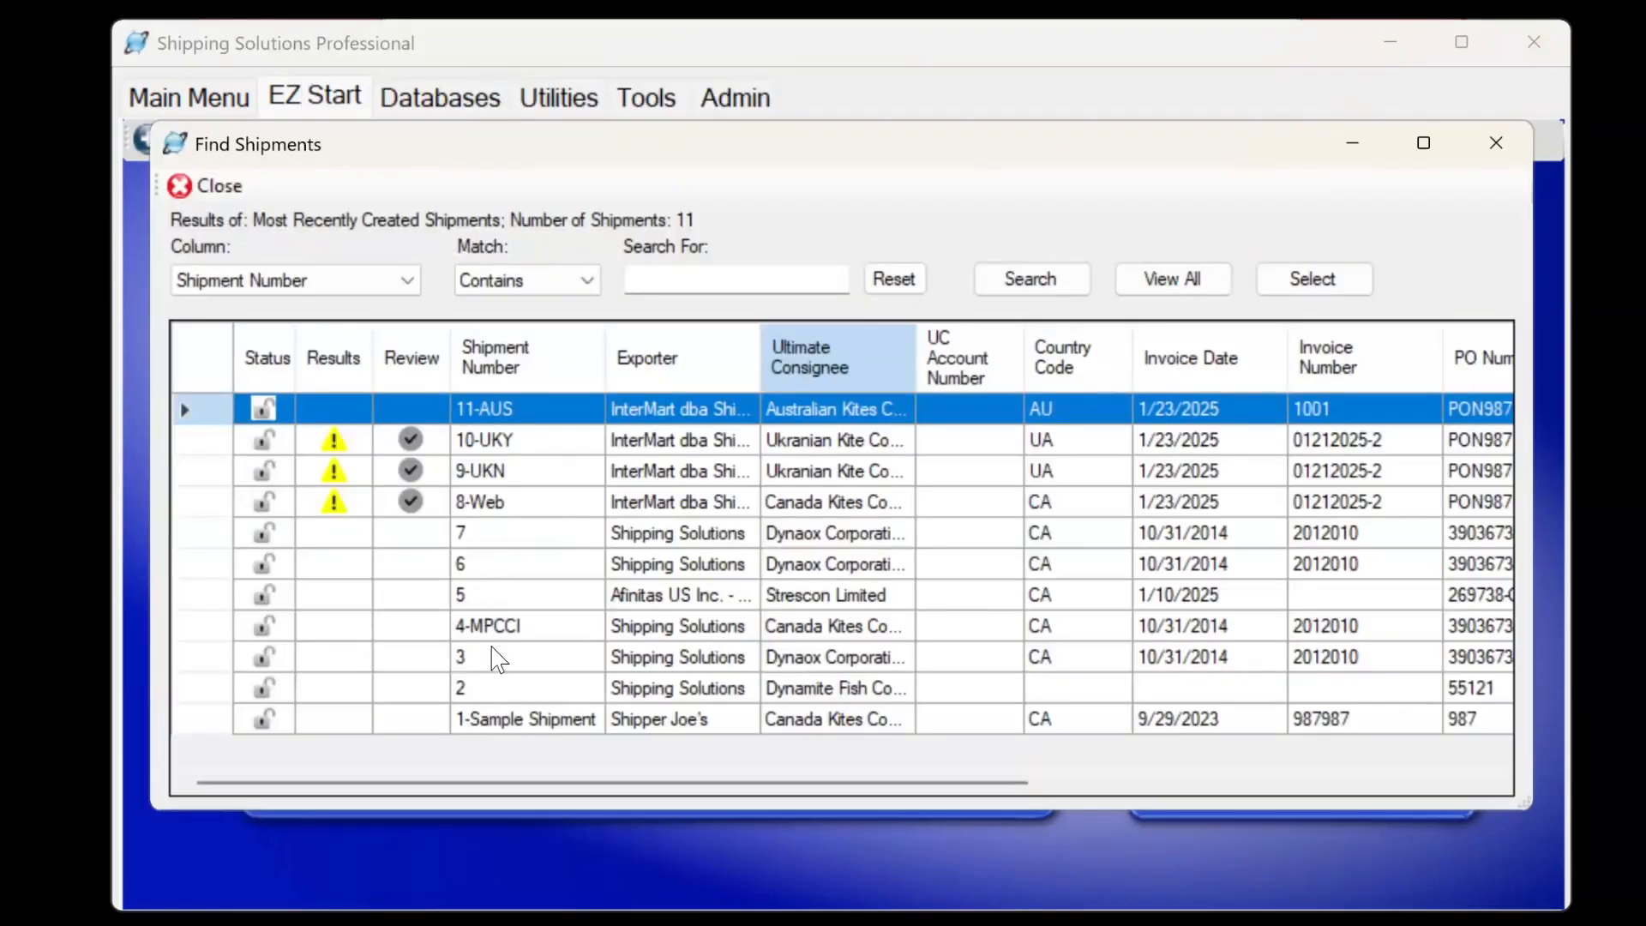
Load shipment 4-MPCCI and preview both pages of its Canada Customs Invoice full-screen.
{"action": "double_click", "coordinate": [503, 629]}
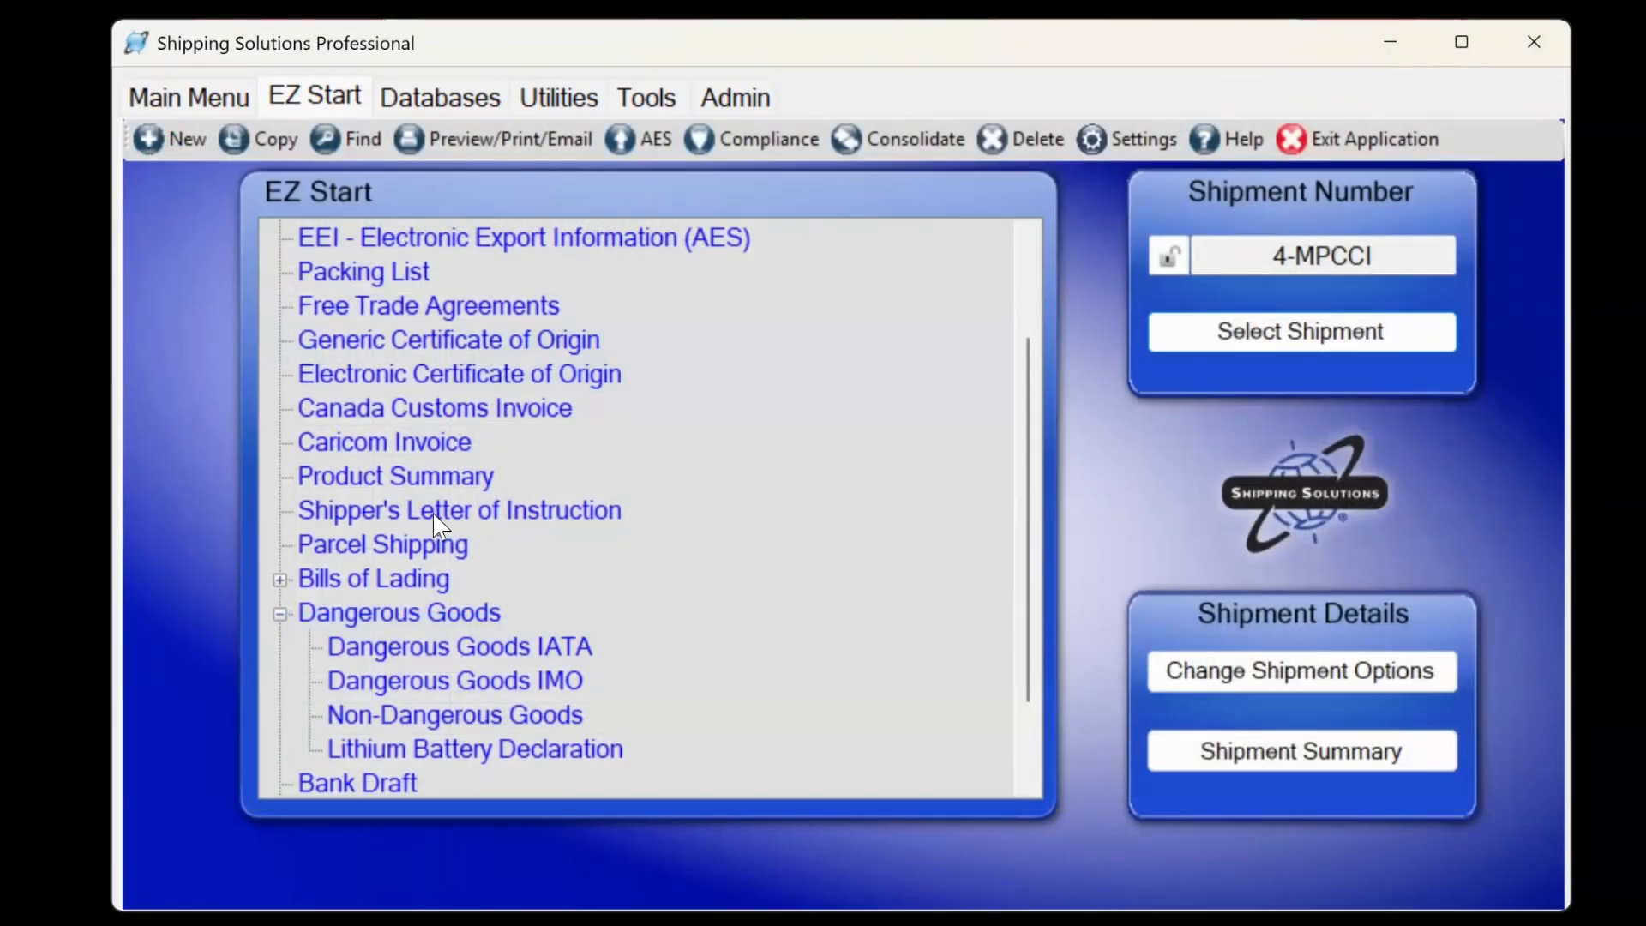
{"action": "left_click", "coordinate": [484, 137]}
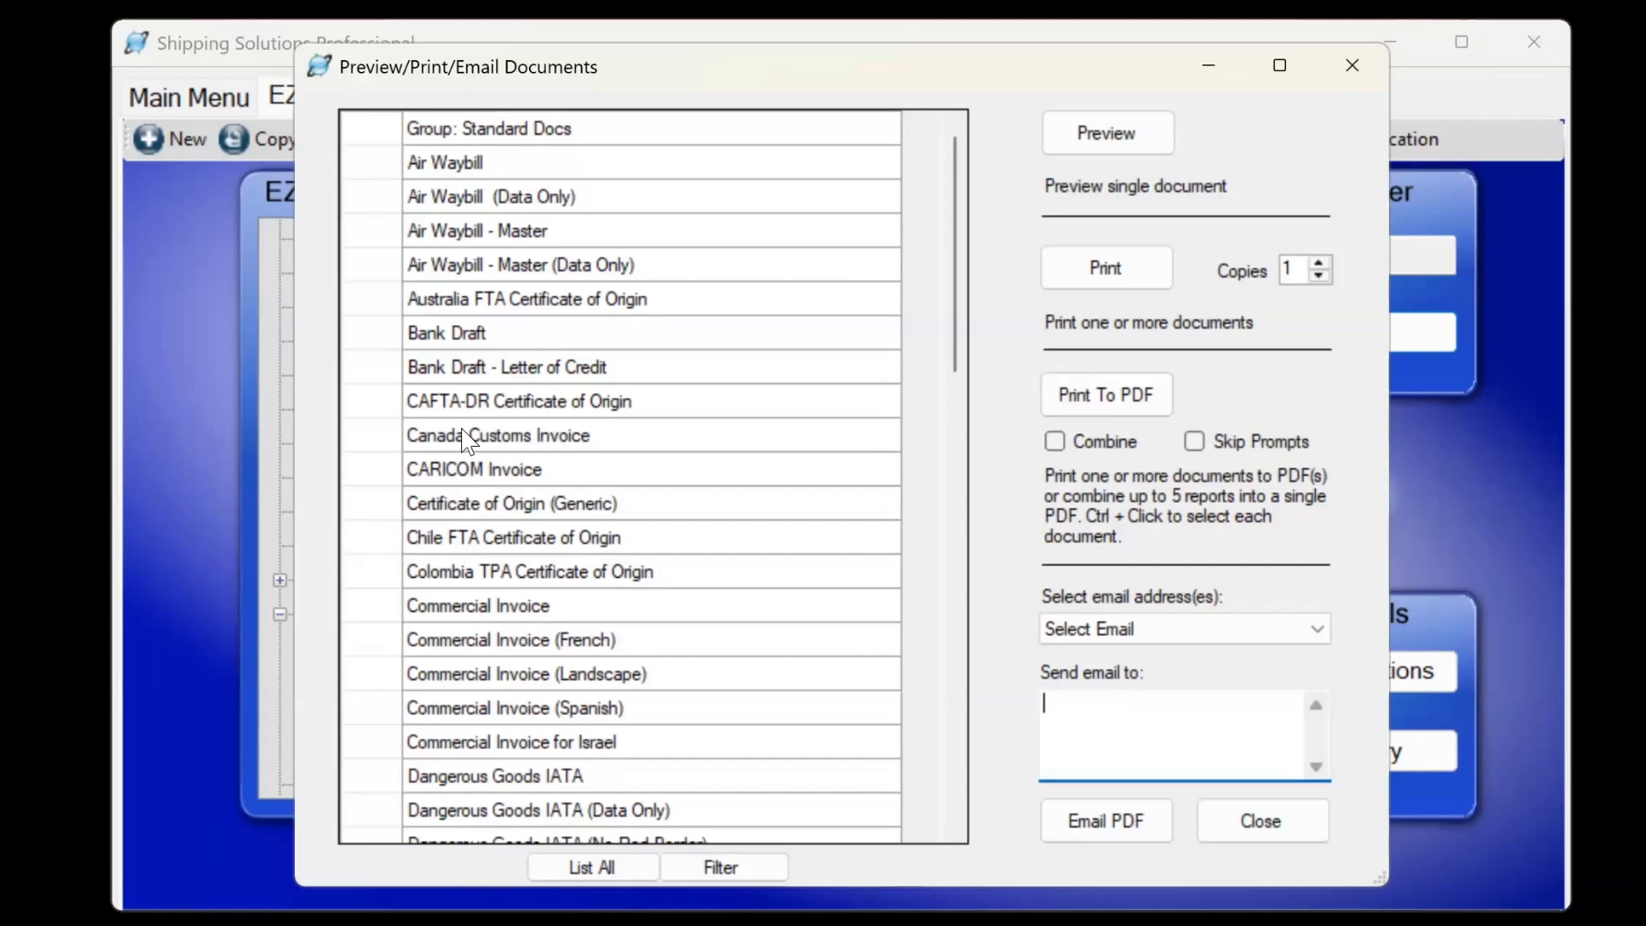
{"action": "left_click", "coordinate": [458, 439]}
{"action": "left_click", "coordinate": [1063, 147]}
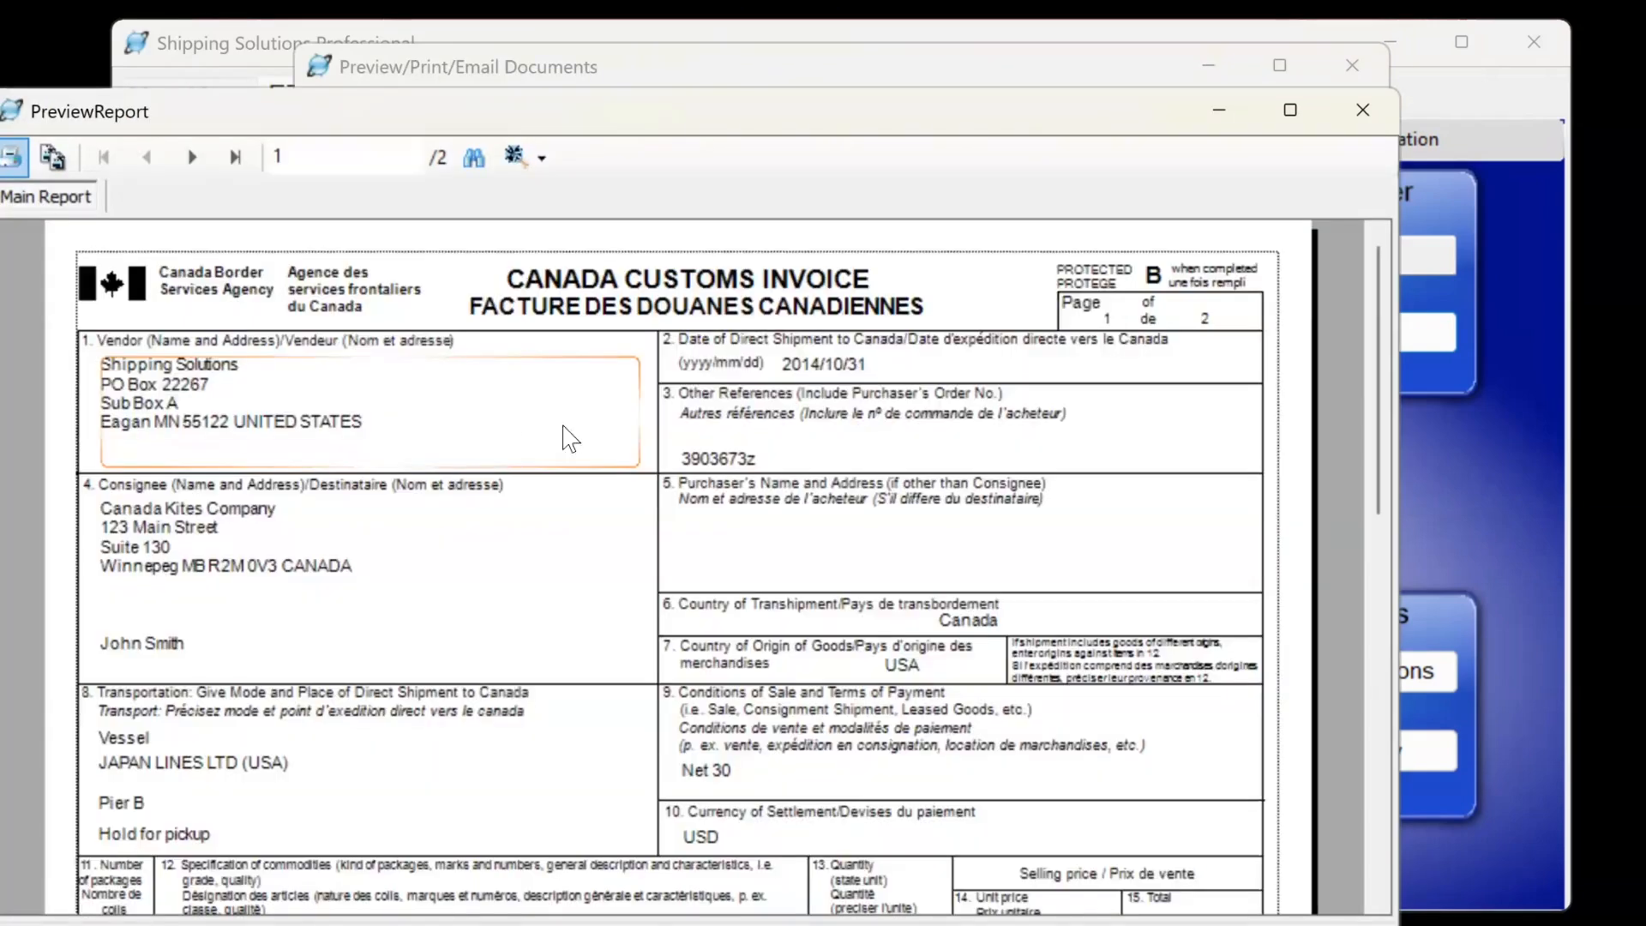
{"action": "left_click", "coordinate": [1287, 110]}
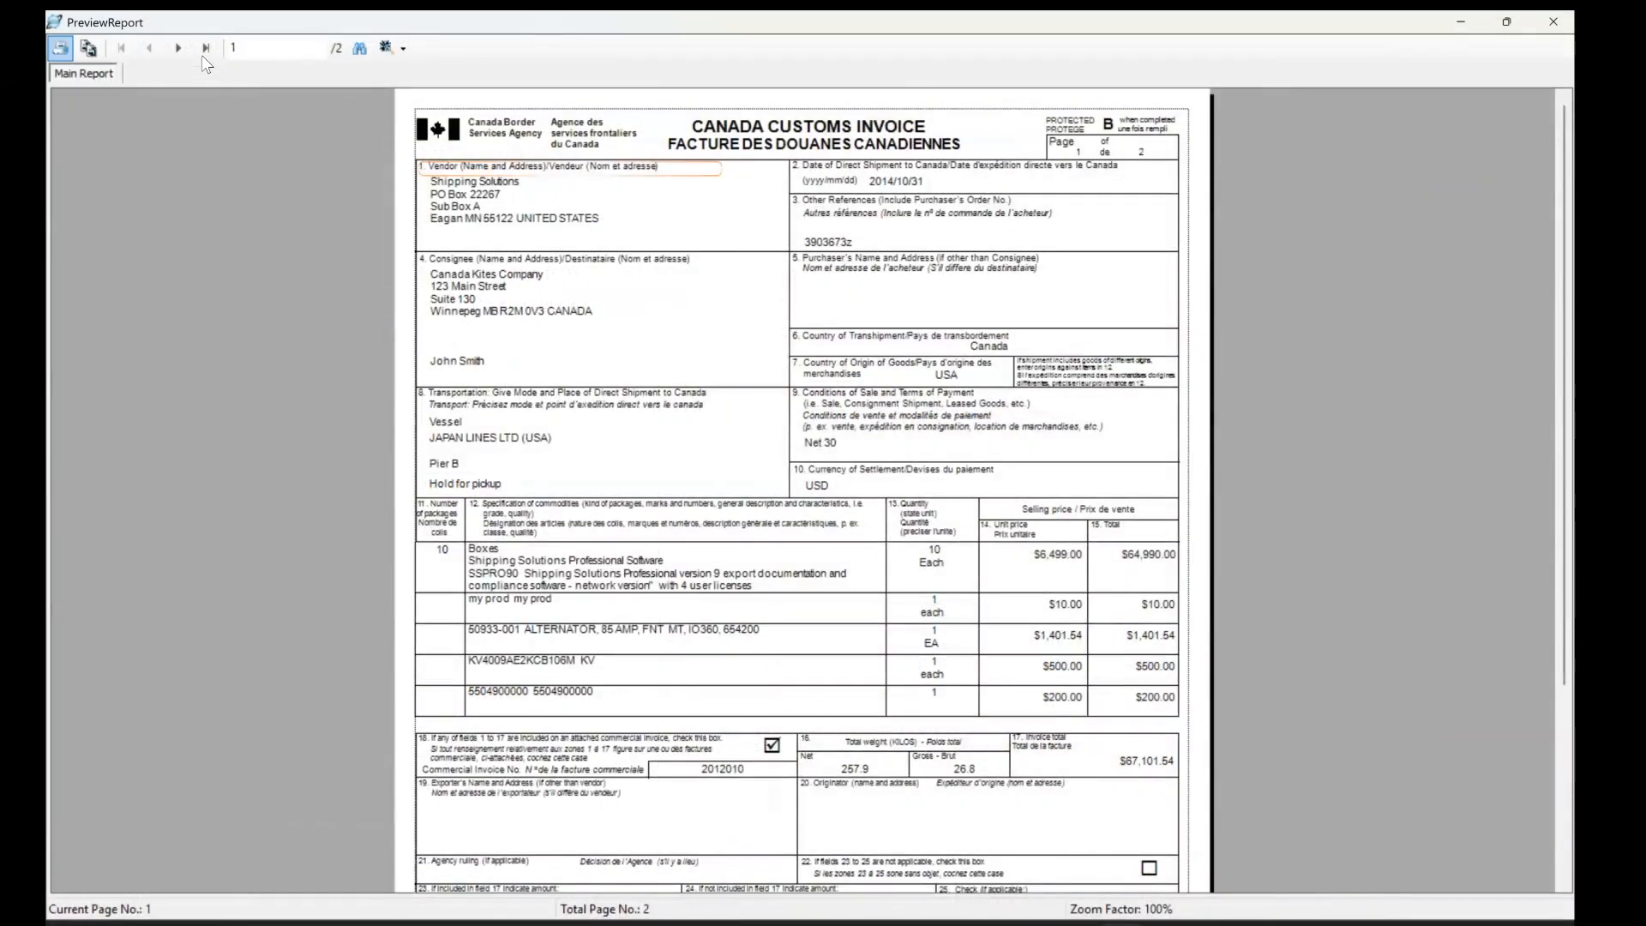
{"action": "left_click", "coordinate": [206, 48]}
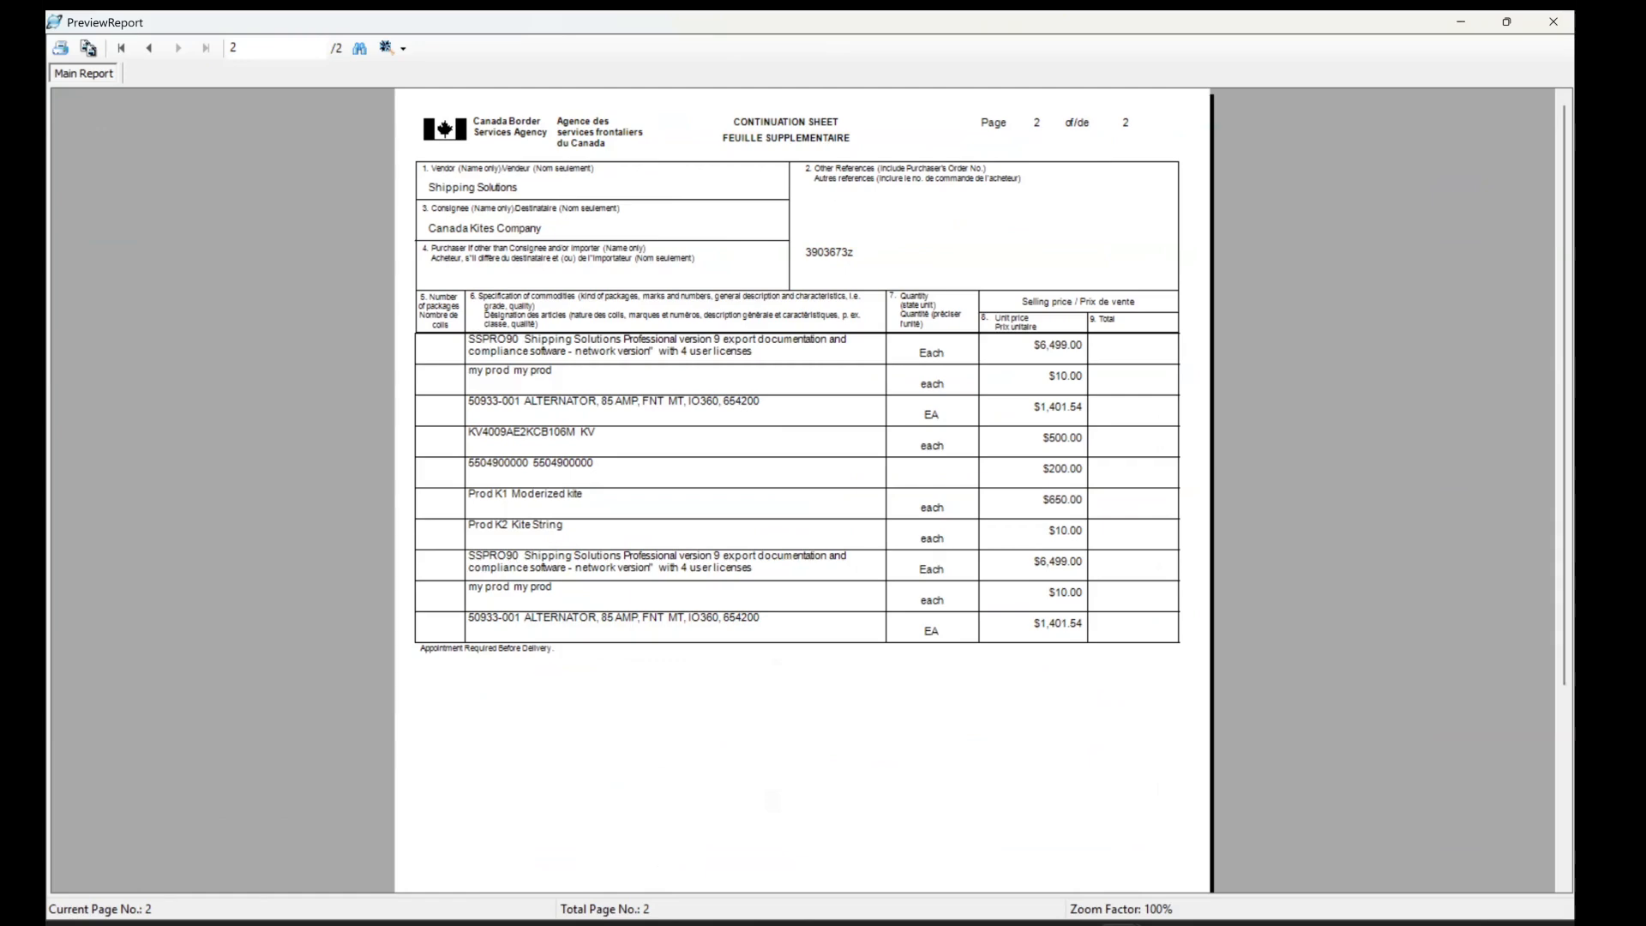
{"action": "left_click", "coordinate": [1552, 21]}
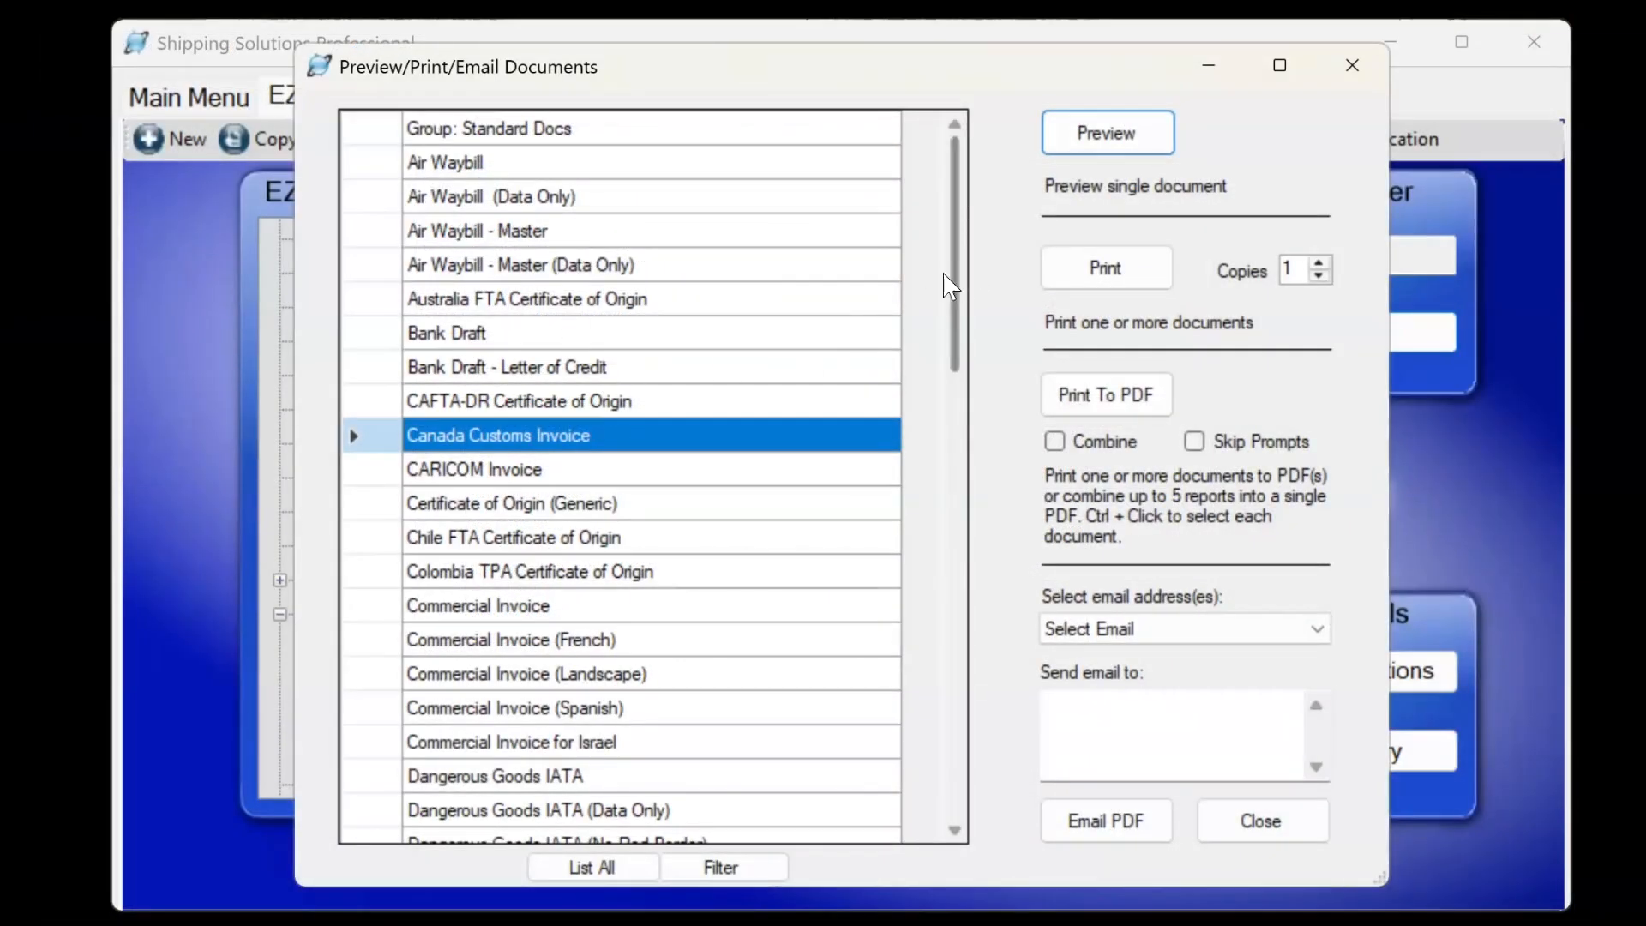
Preview the Proforma Invoice (Landscape), totalling $975.00 USD, then close the preview.
{"action": "left_click_drag", "start_coordinate": [956, 288], "coordinate": [928, 716]}
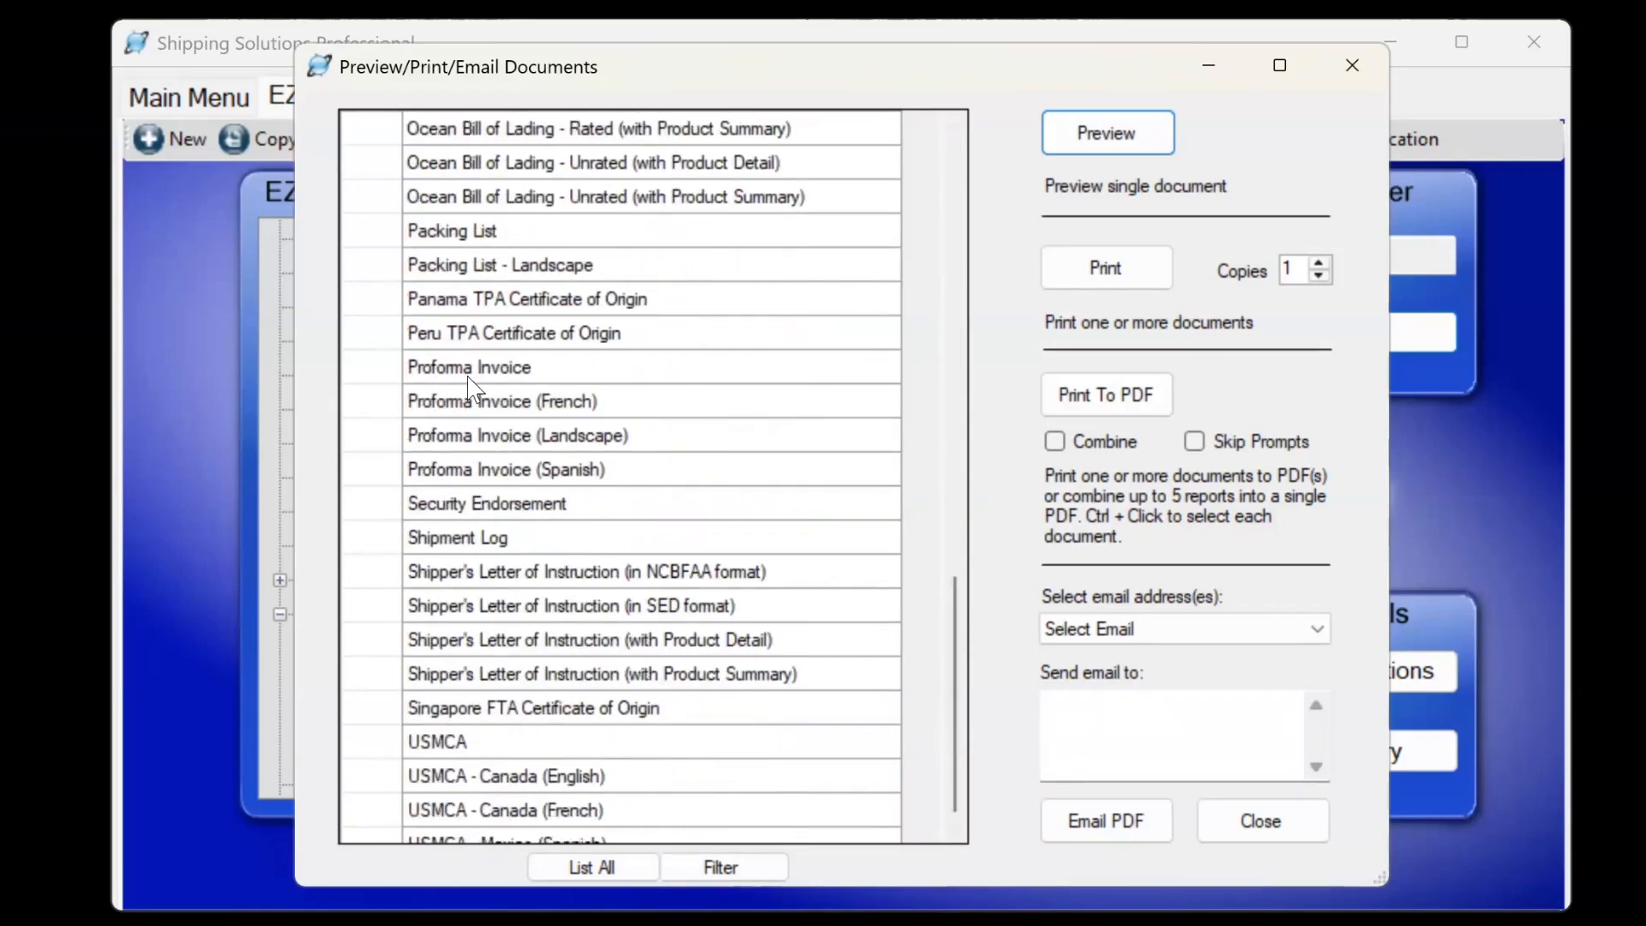
{"action": "left_click", "coordinate": [506, 369]}
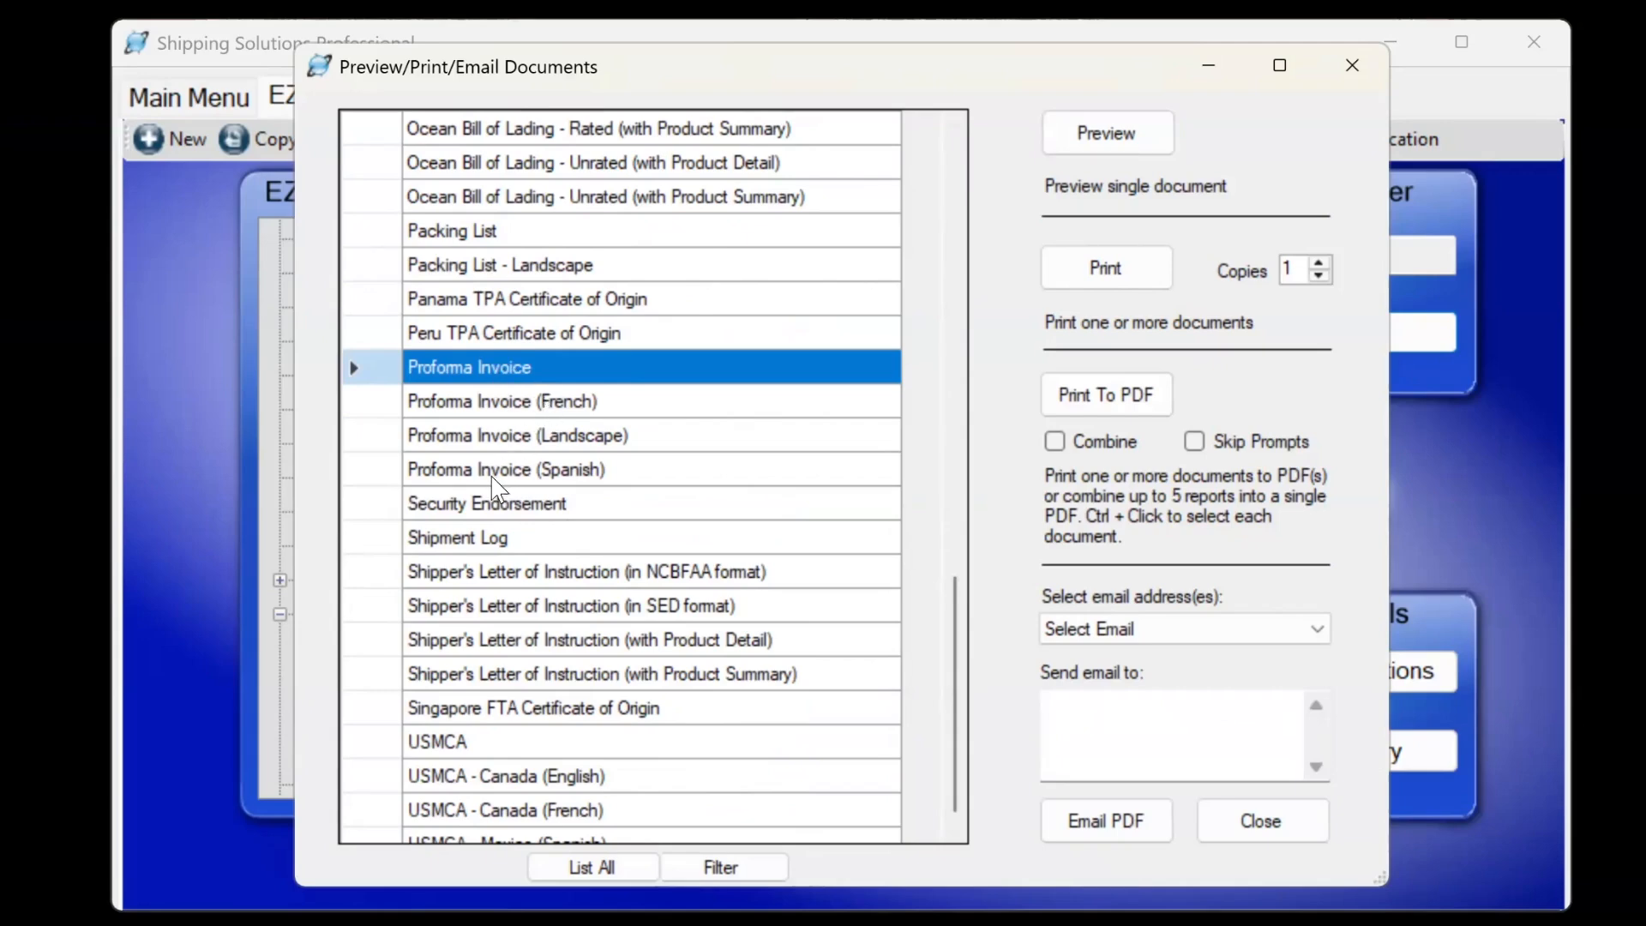
{"action": "left_click", "coordinate": [497, 437]}
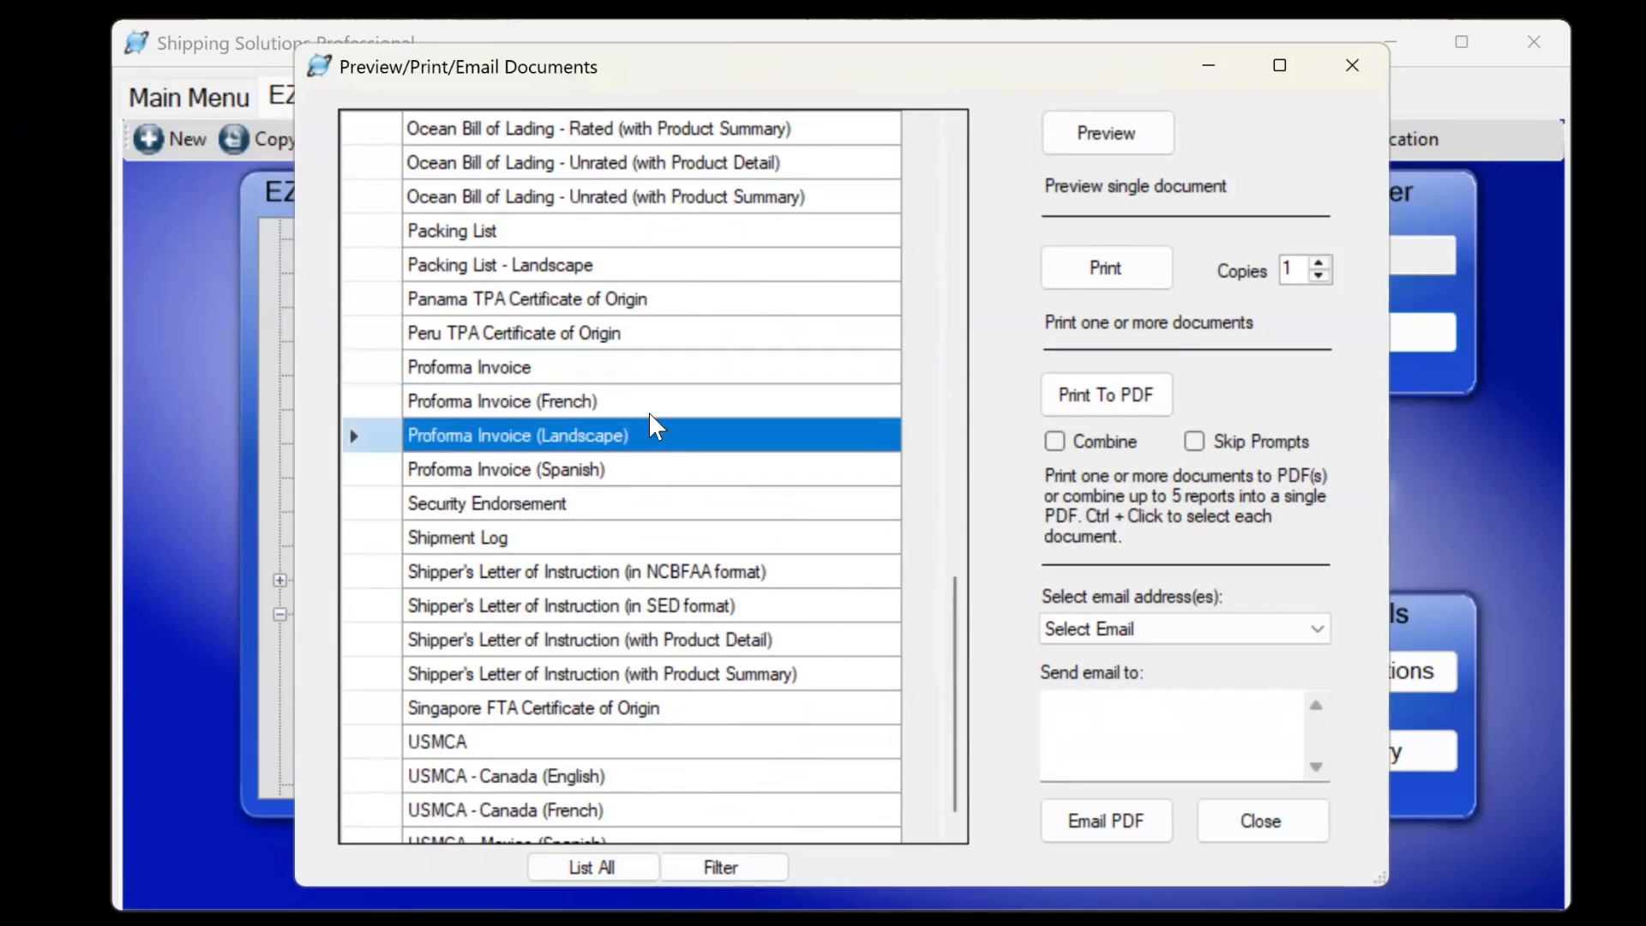
{"action": "scroll", "coordinate": [673, 466], "scroll_direction": "up", "scroll_amount": 3}
{"action": "left_click", "coordinate": [1106, 133]}
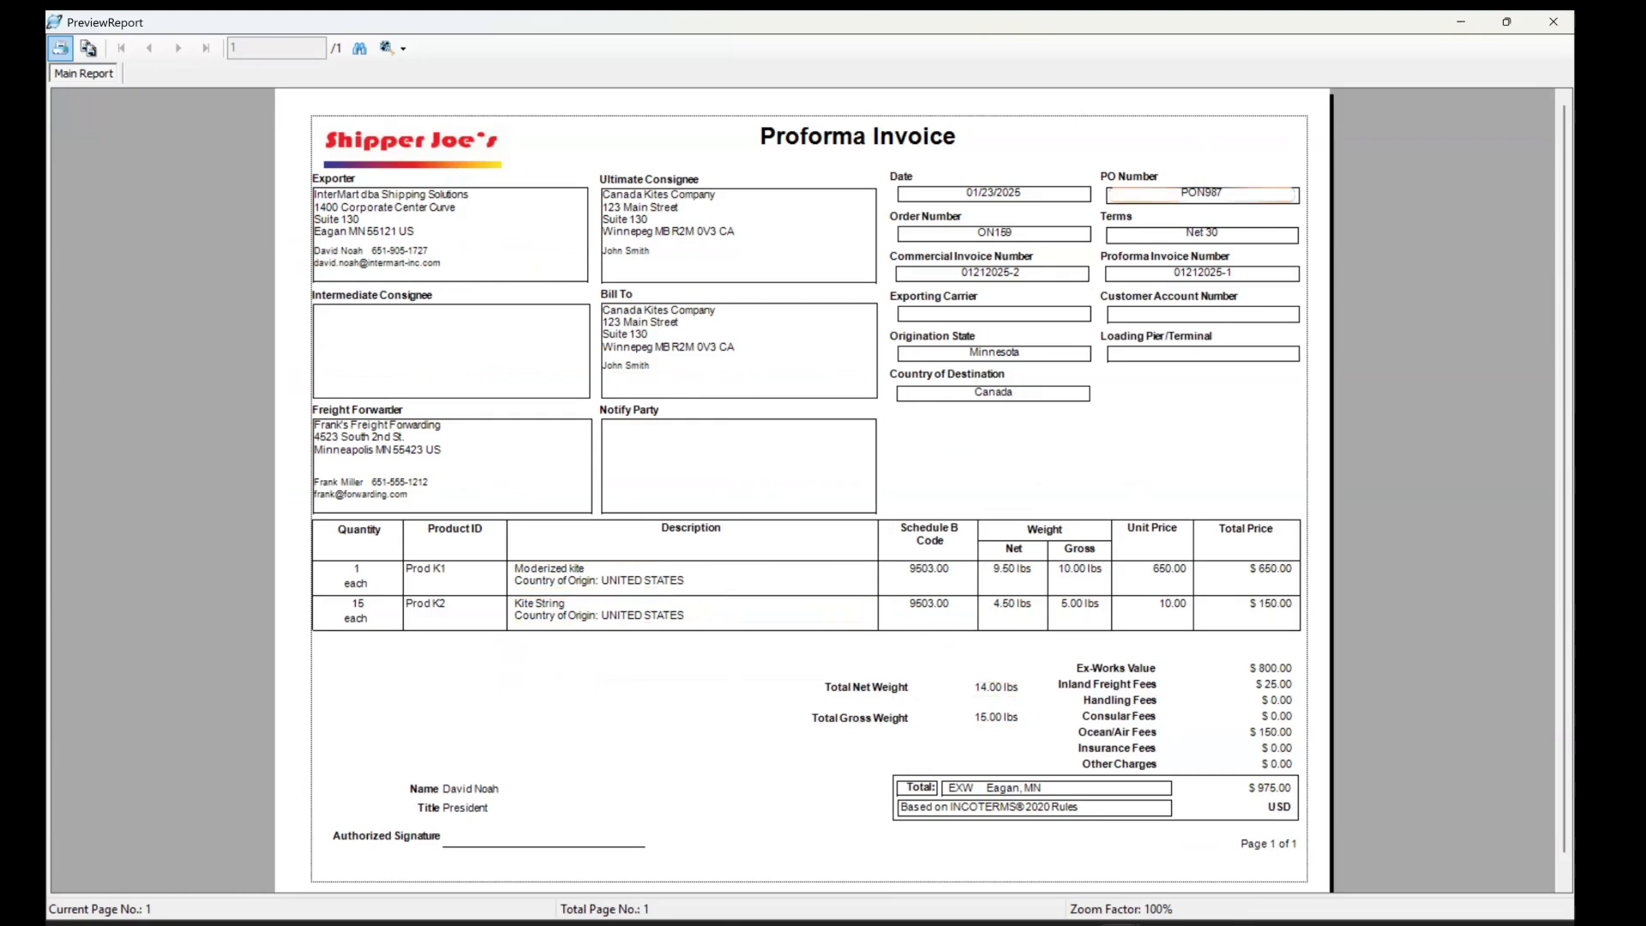
{"action": "left_click", "coordinate": [1554, 22]}
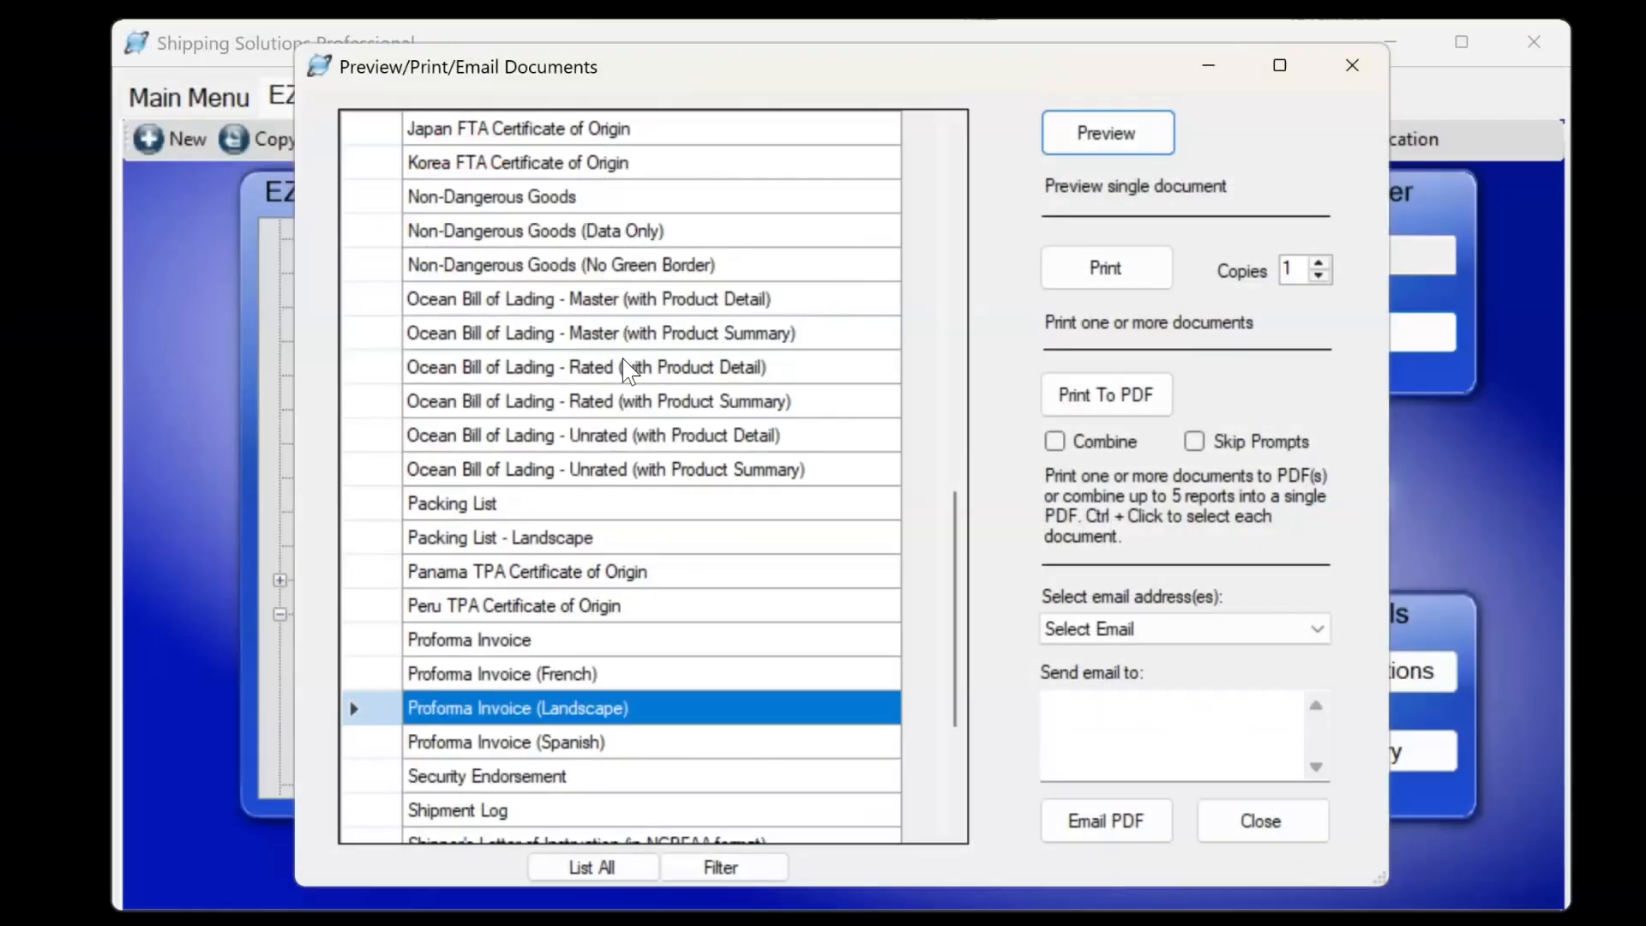
Preview the Commercial Invoice (Landscape), then select Dangerous Goods IATA and close the documents window.
{"action": "scroll", "coordinate": [563, 451], "scroll_direction": "up", "scroll_amount": 4}
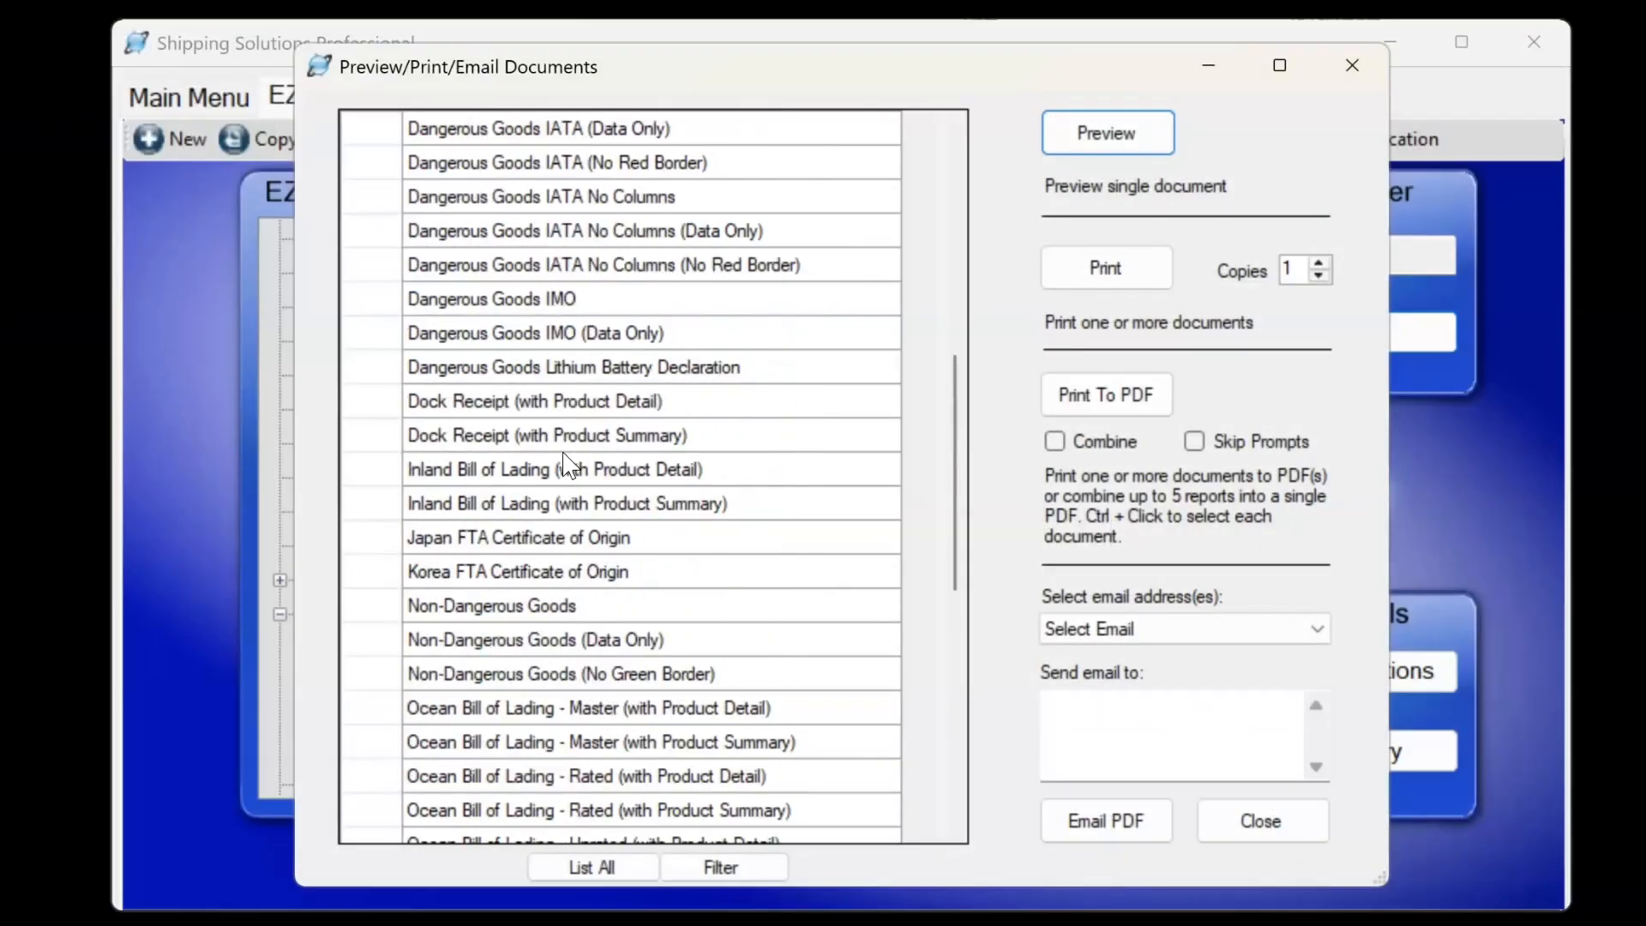
{"action": "scroll", "coordinate": [563, 451], "scroll_direction": "up", "scroll_amount": 3}
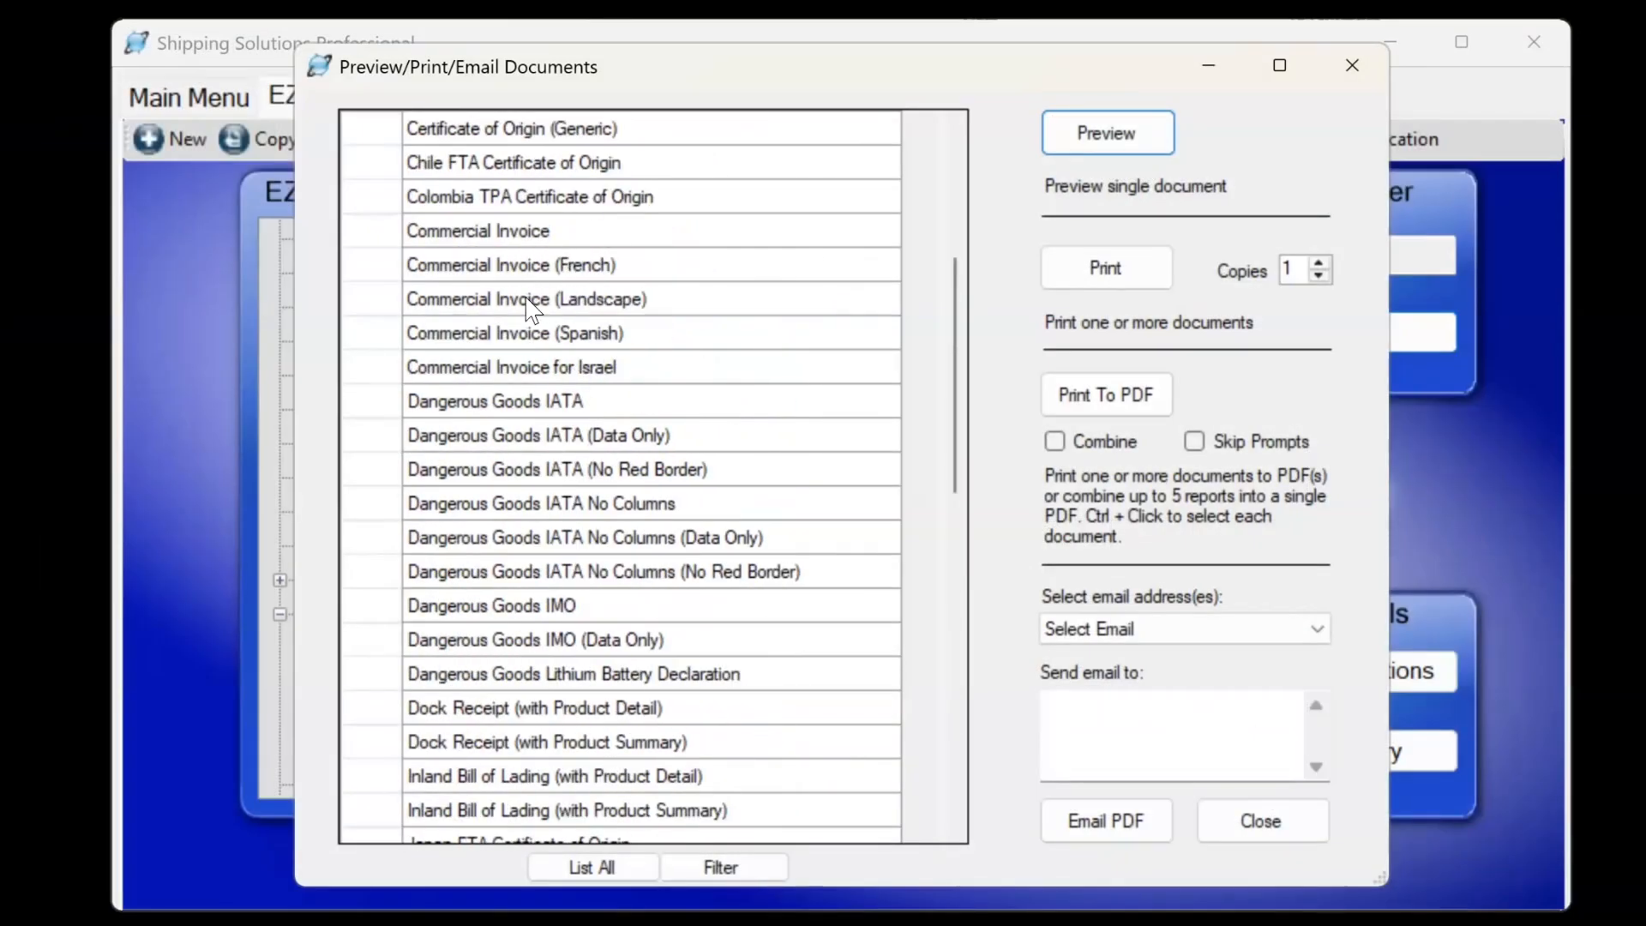
{"action": "left_click", "coordinate": [533, 301]}
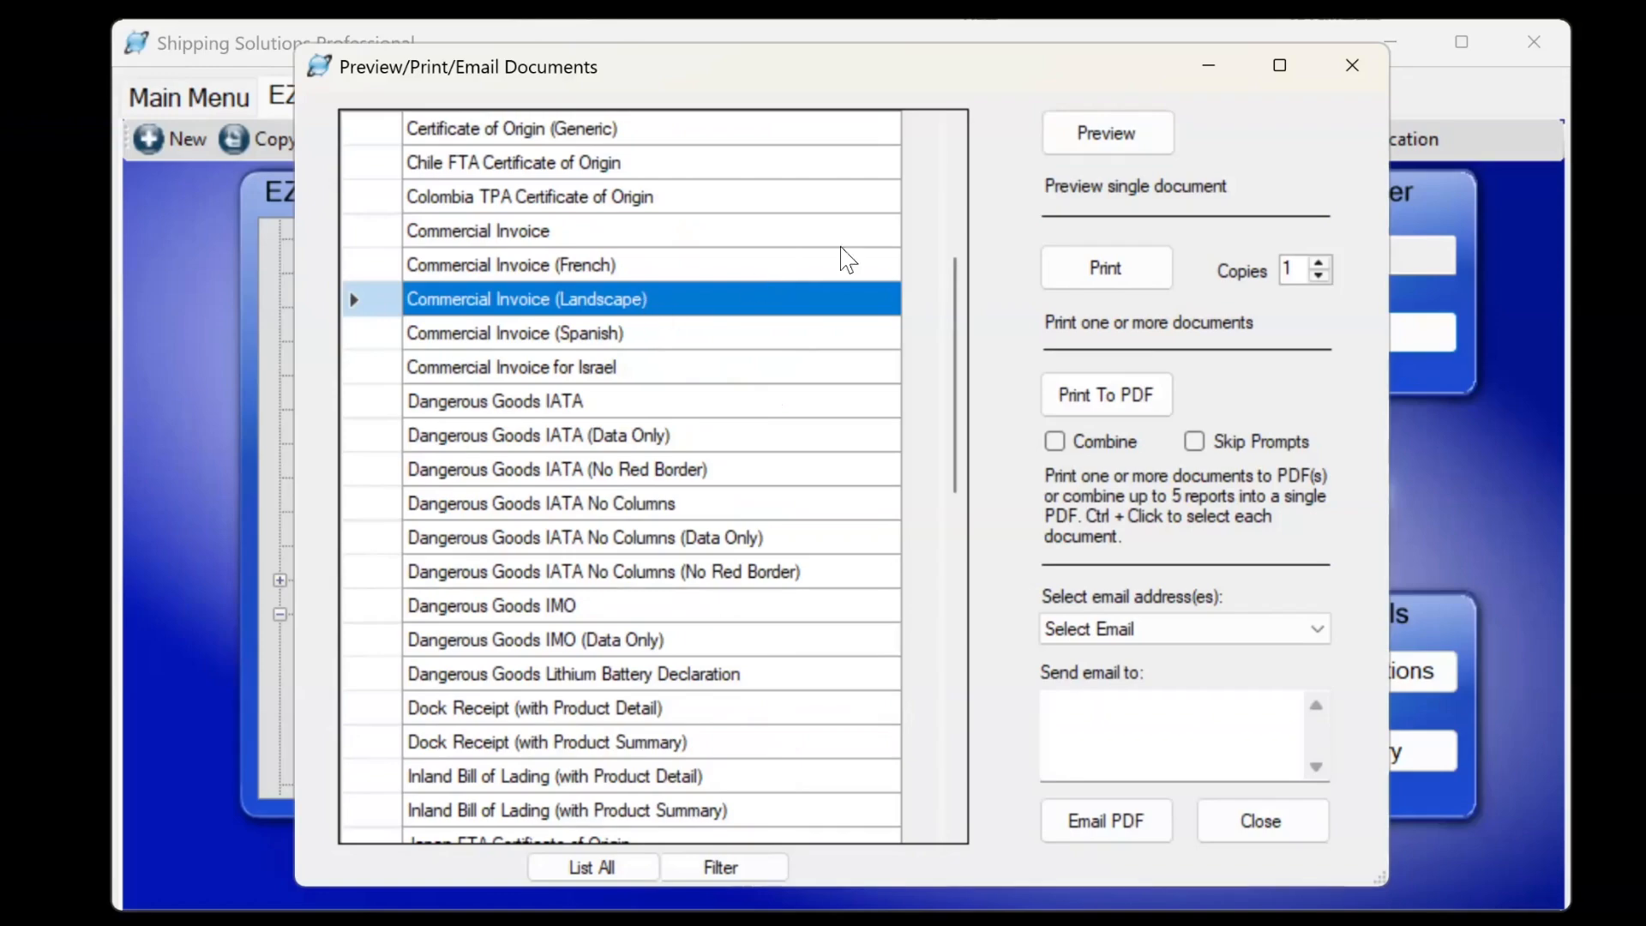
{"action": "left_click", "coordinate": [1140, 127]}
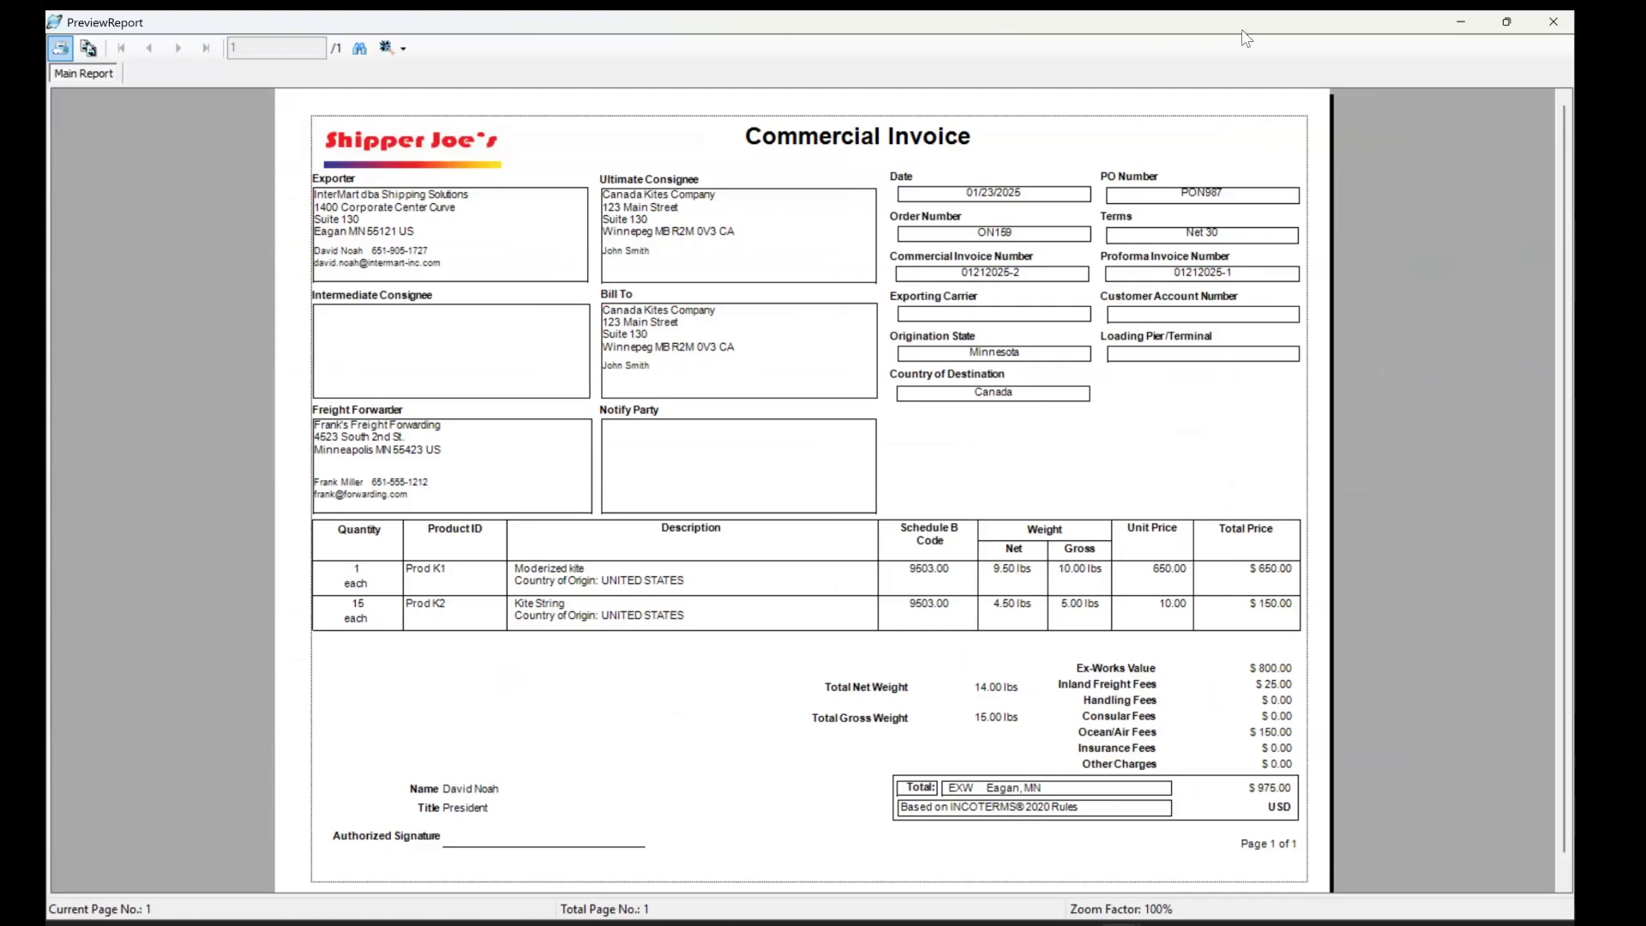
{"action": "left_click", "coordinate": [1554, 21]}
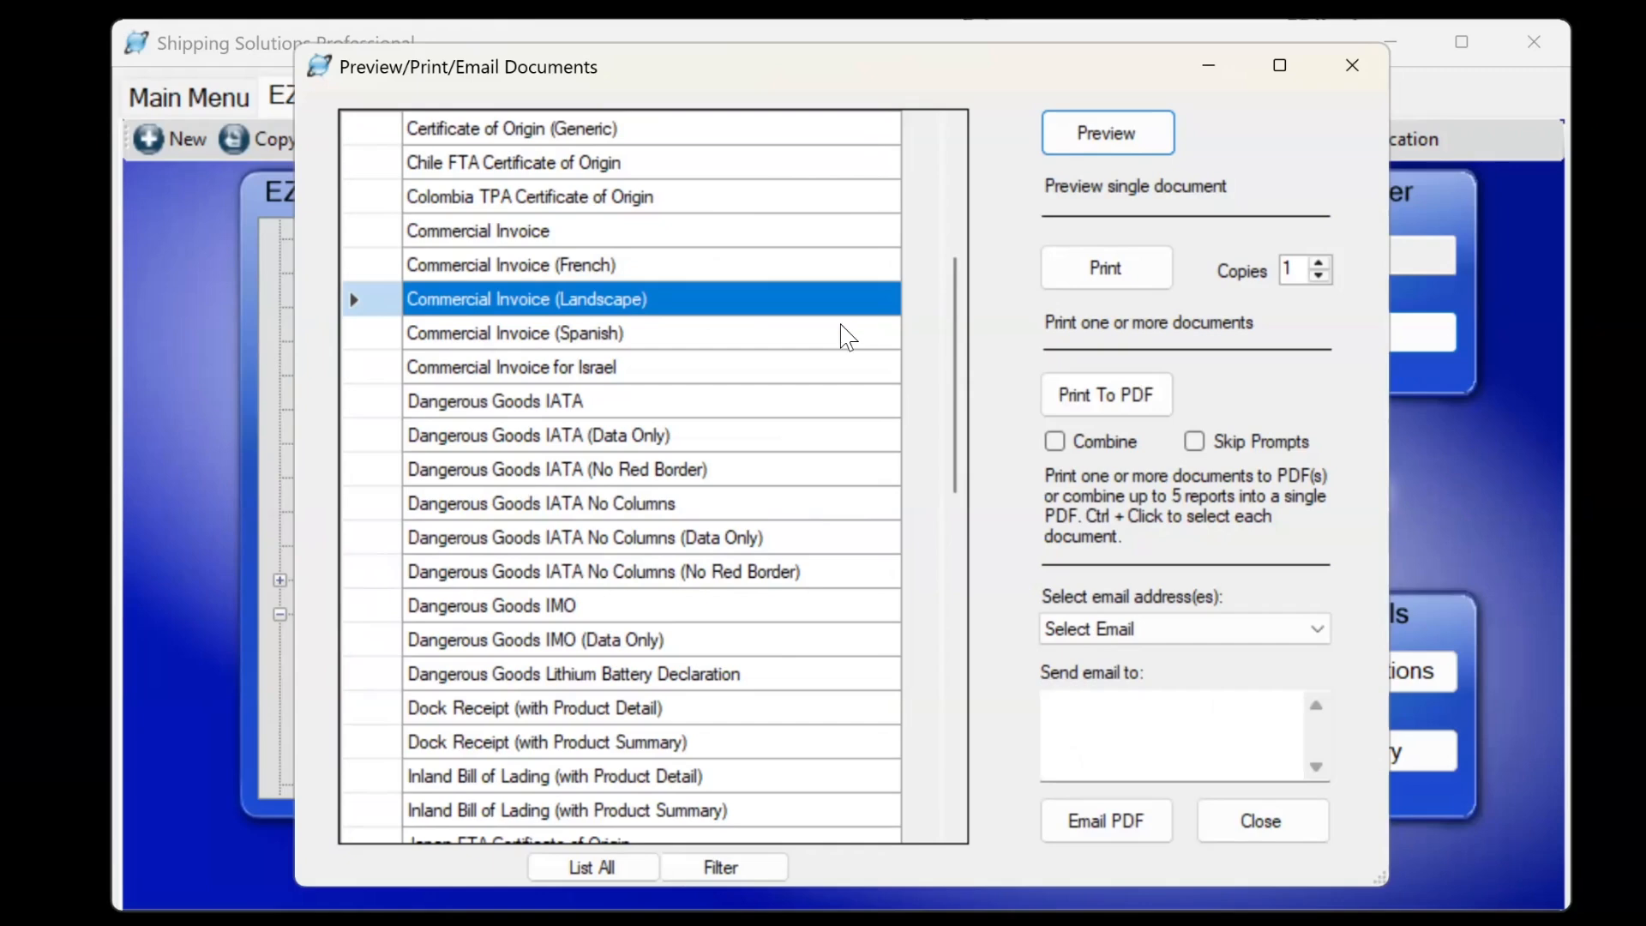
{"action": "left_click", "coordinate": [596, 410]}
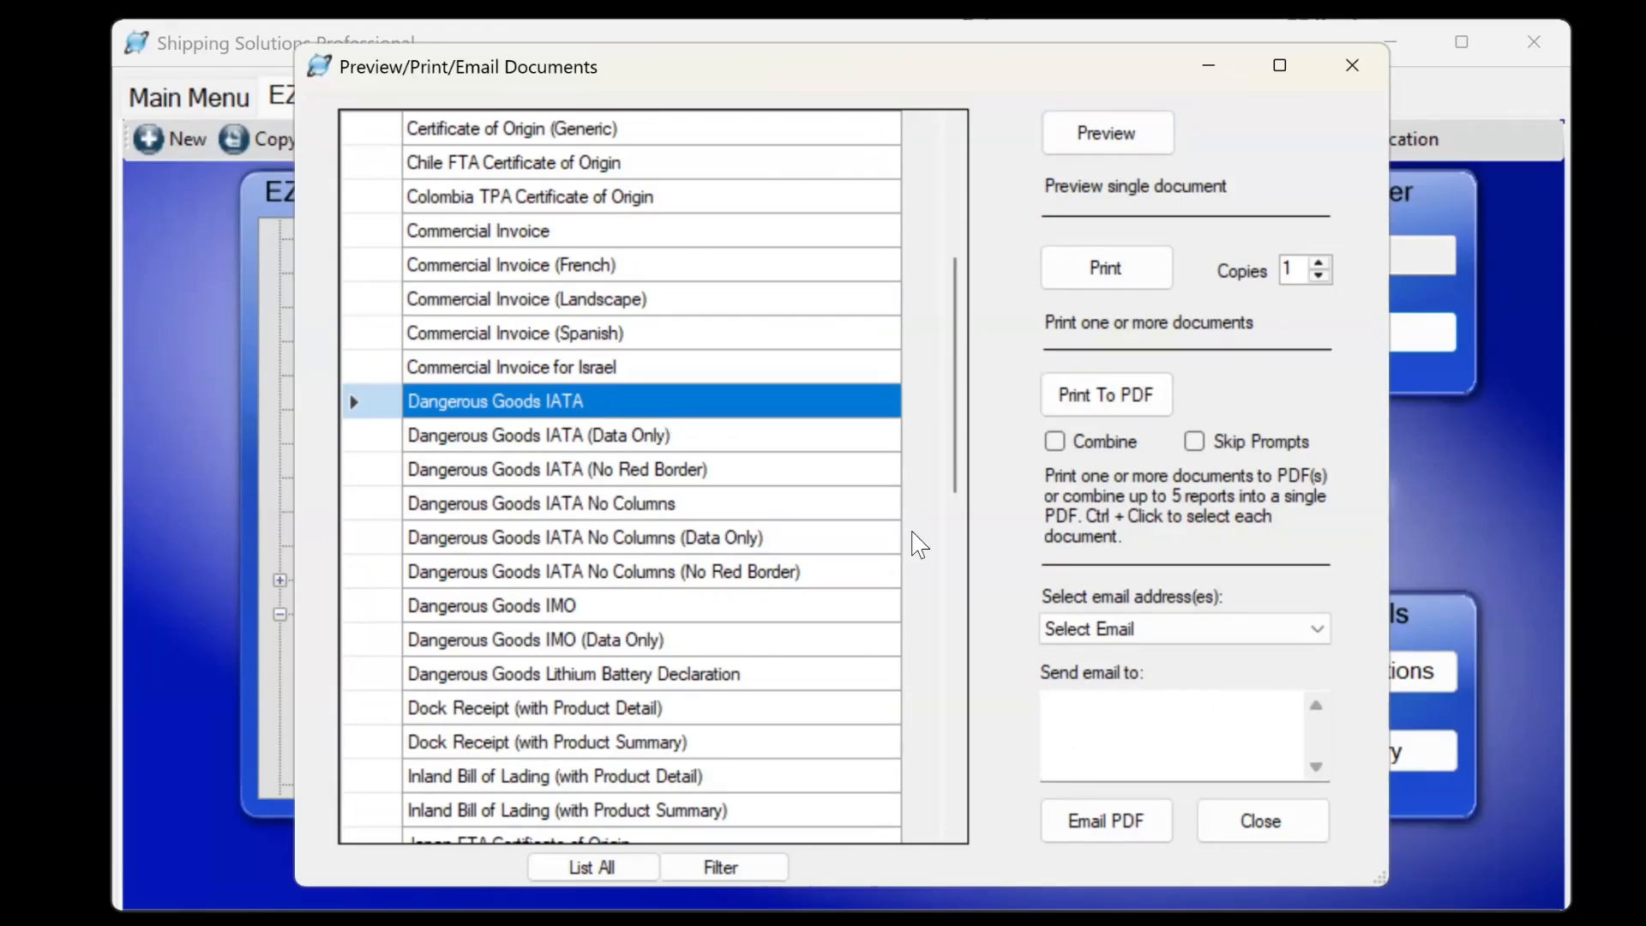
{"action": "left_click", "coordinate": [1232, 825]}
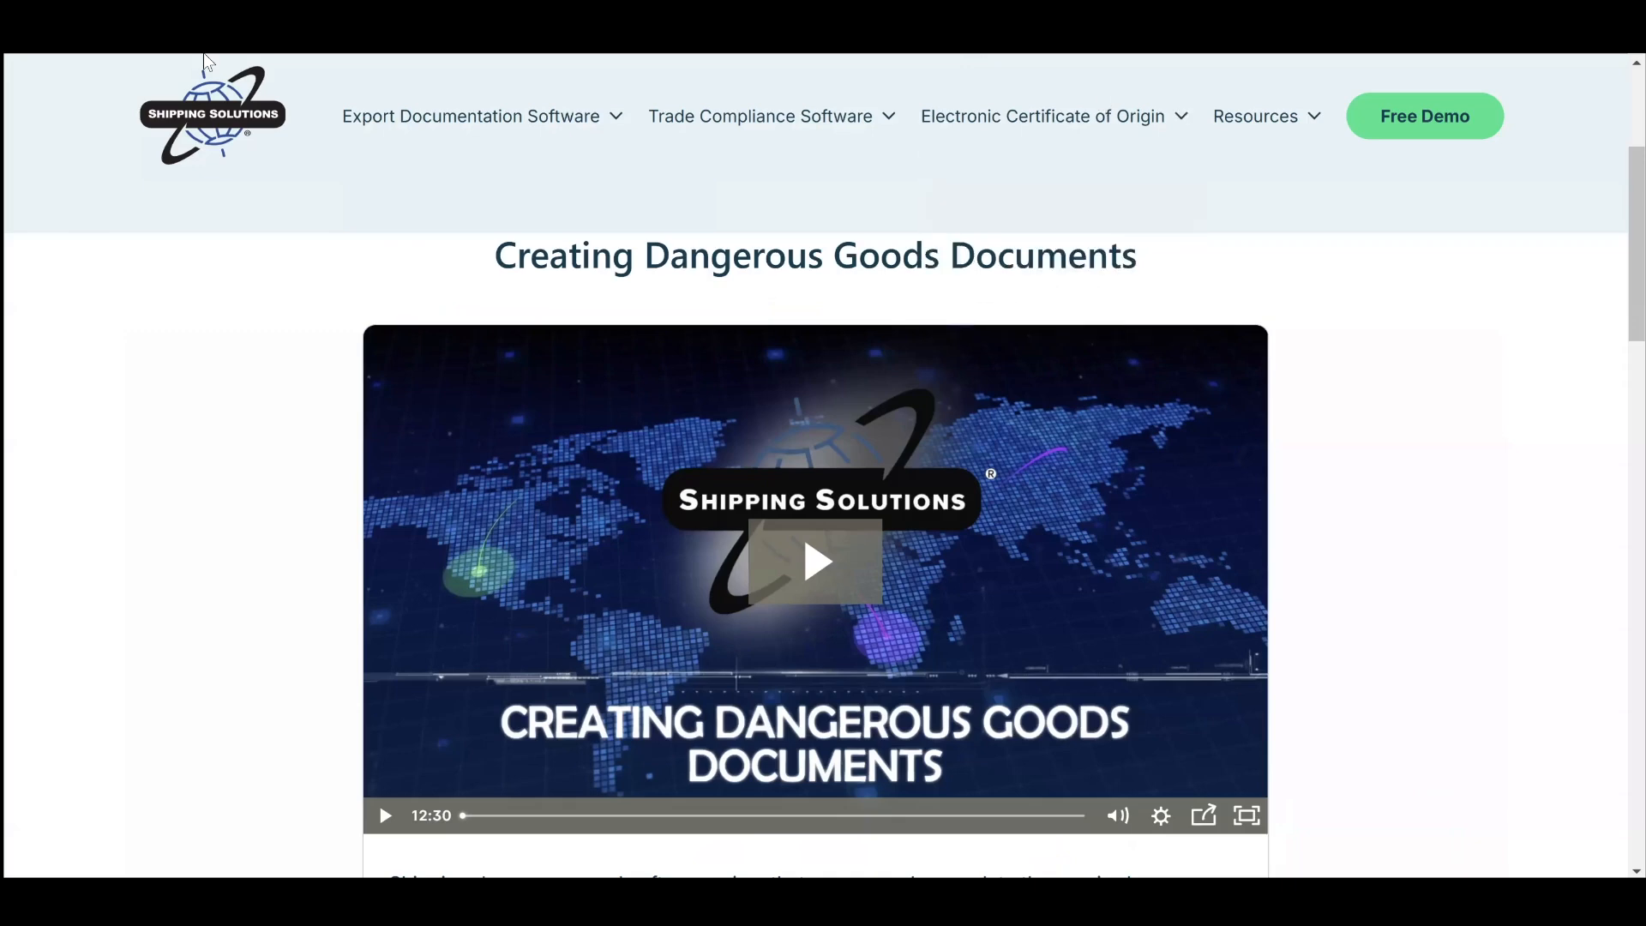
Search the website for 'ukraine' and scroll the Ukraine screening post down to its state code table.
{"action": "left_click", "coordinate": [207, 122]}
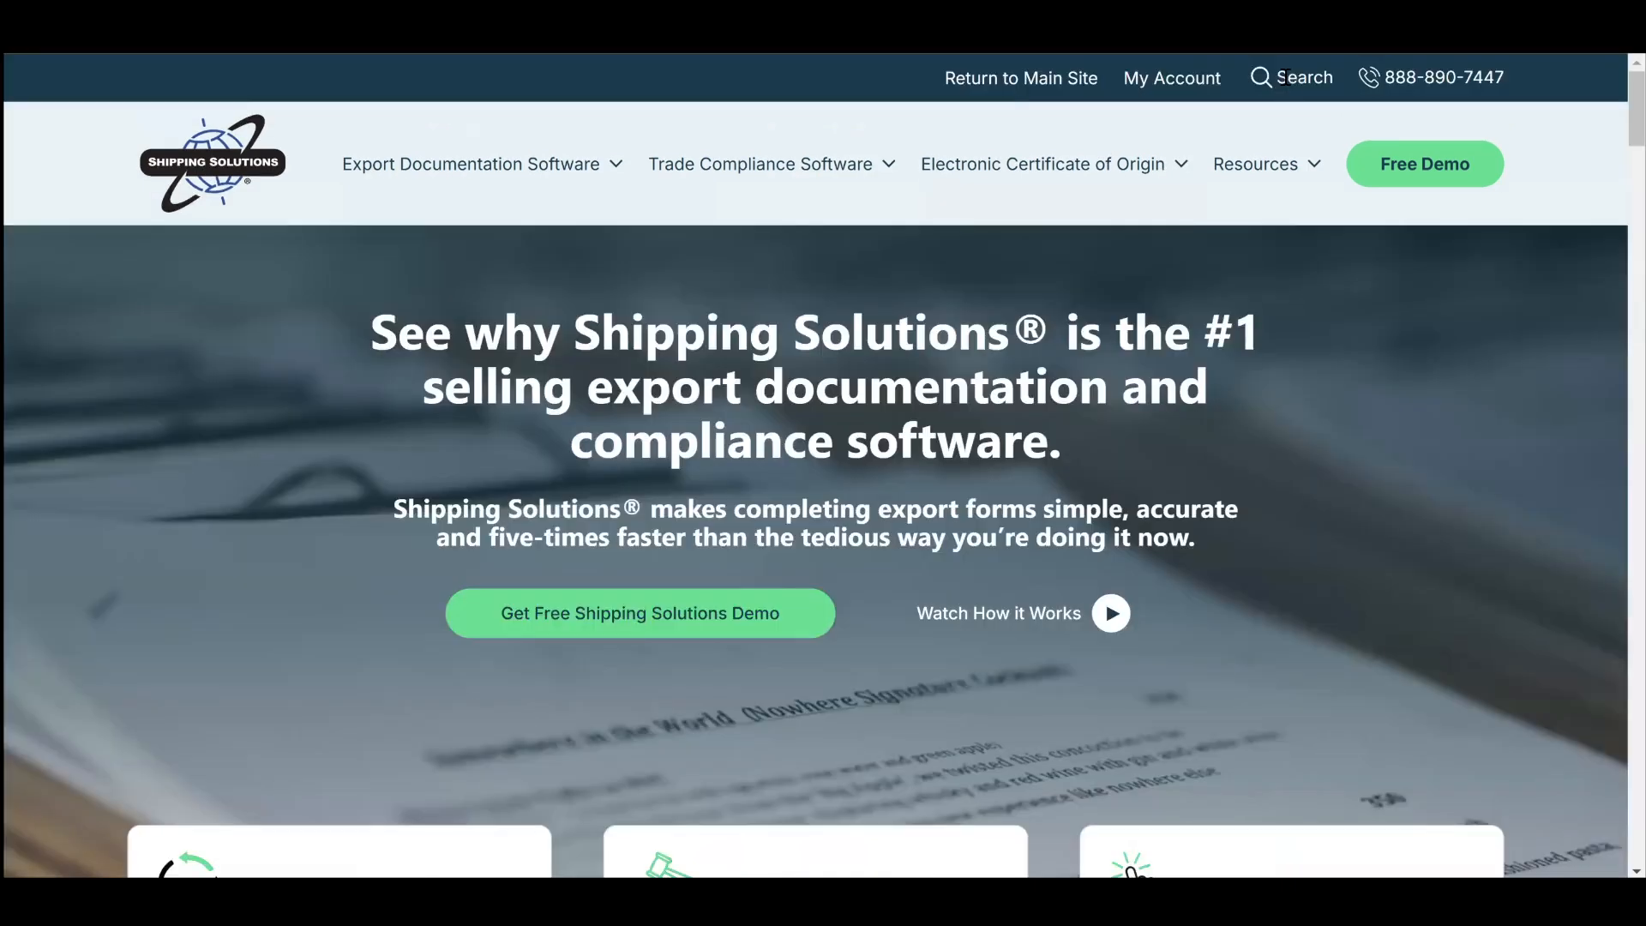
{"action": "mouse_move", "coordinate": [1030, 145]}
{"action": "type", "text": "ukraine"}
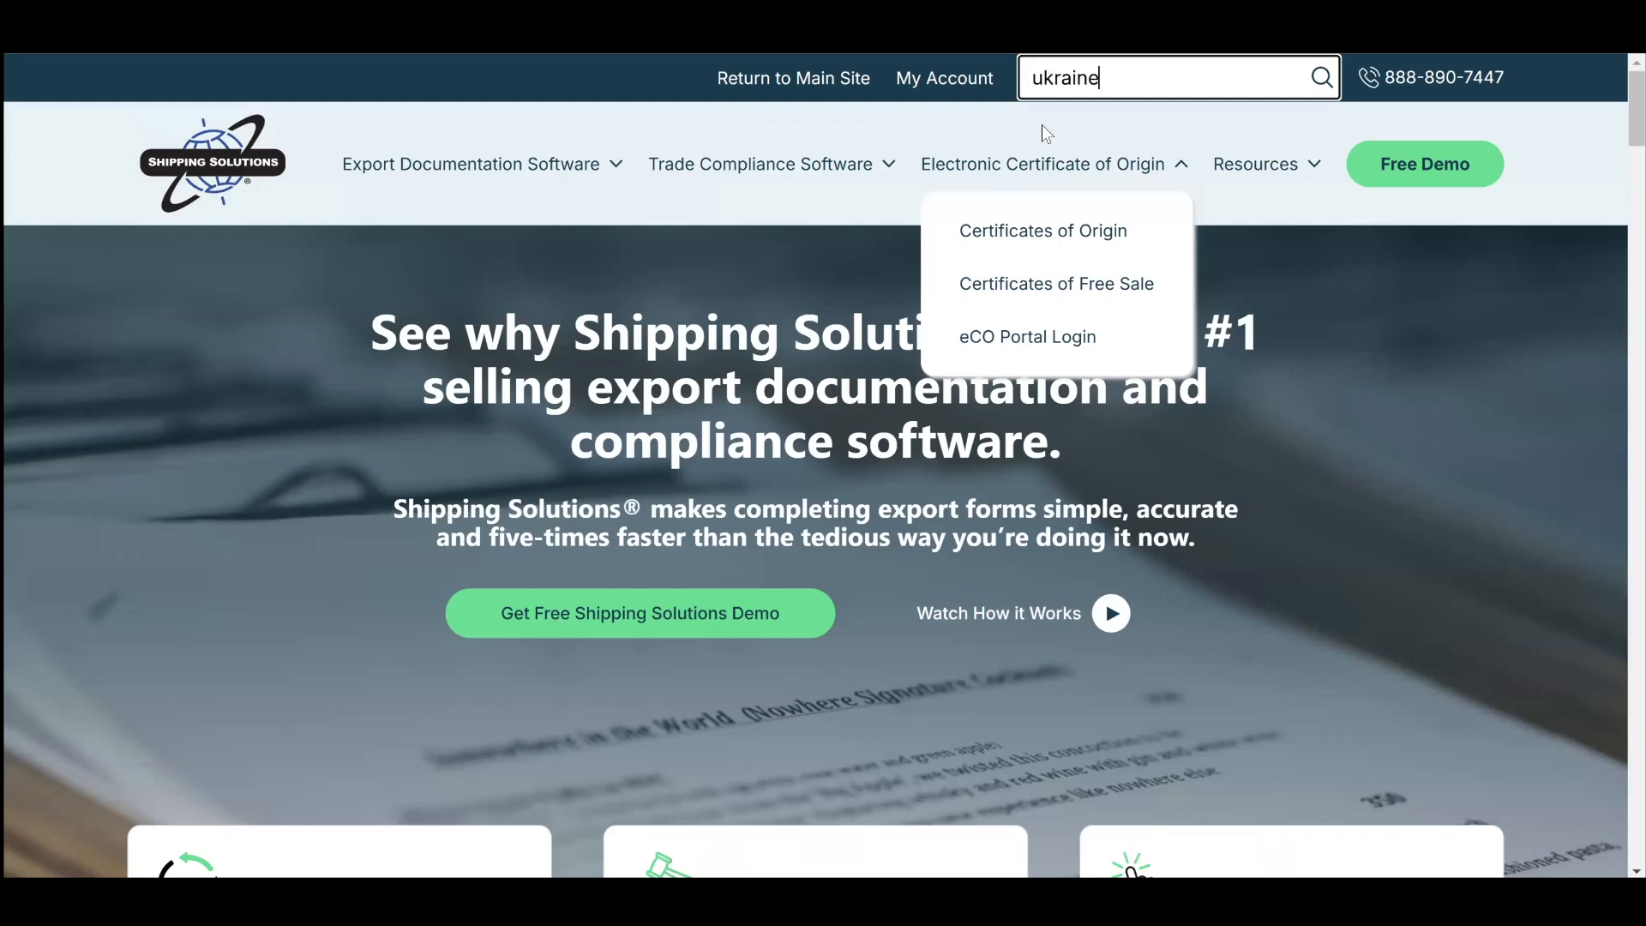
{"action": "key", "text": "Return"}
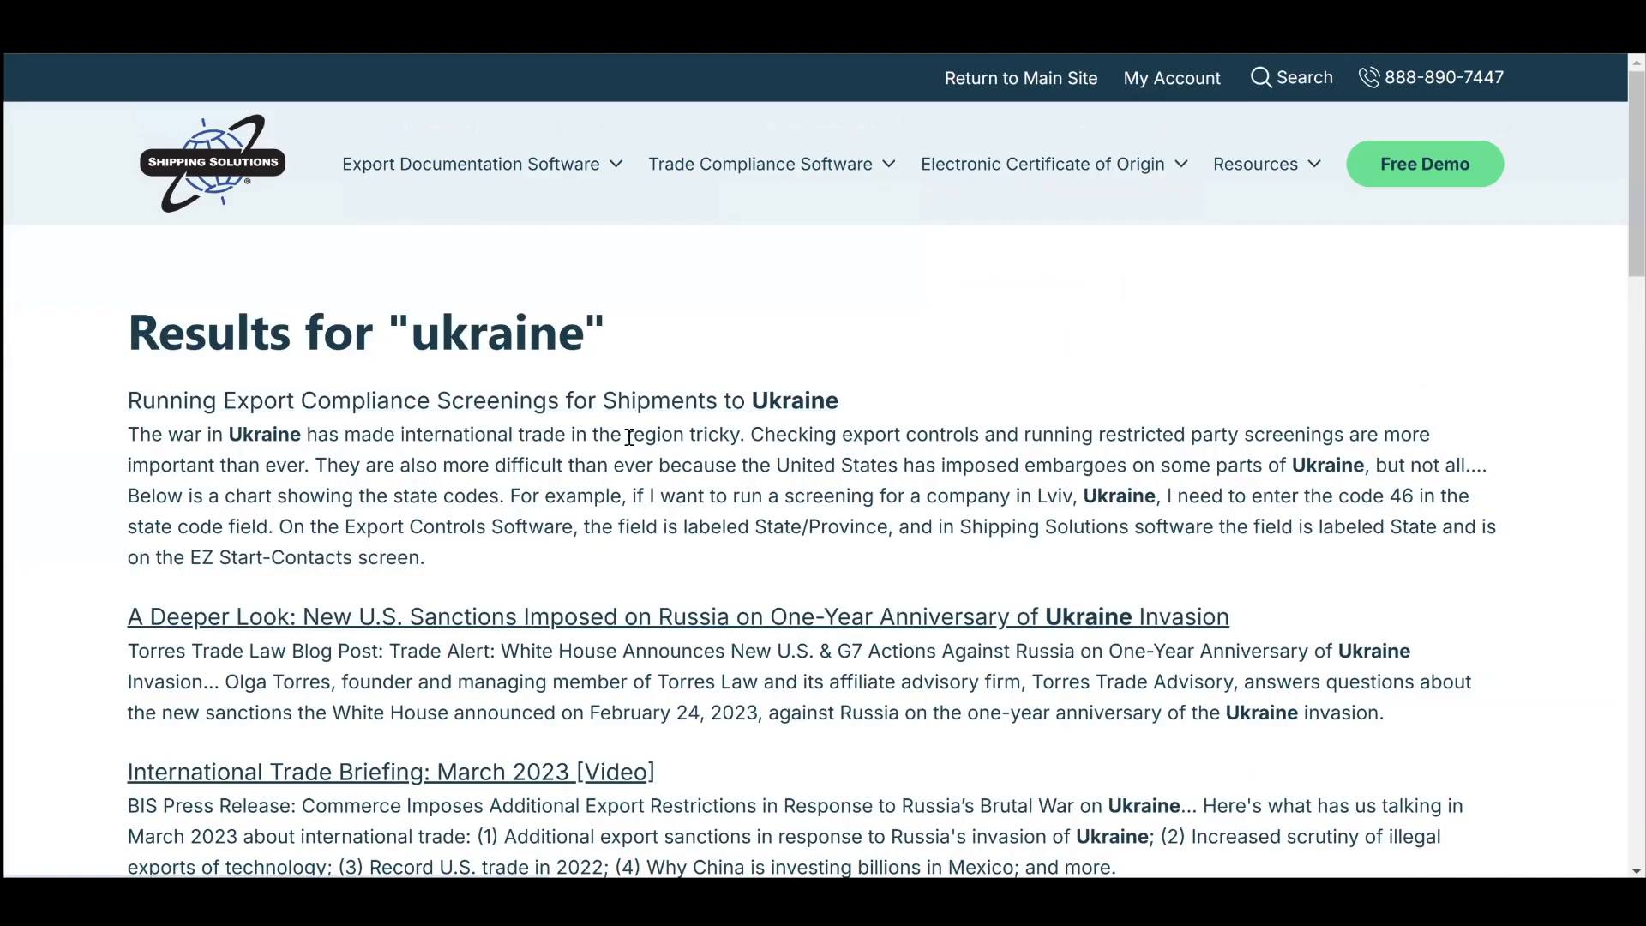
{"action": "left_click", "coordinate": [628, 436]}
{"action": "scroll", "coordinate": [702, 557], "scroll_direction": "down", "scroll_amount": 9}
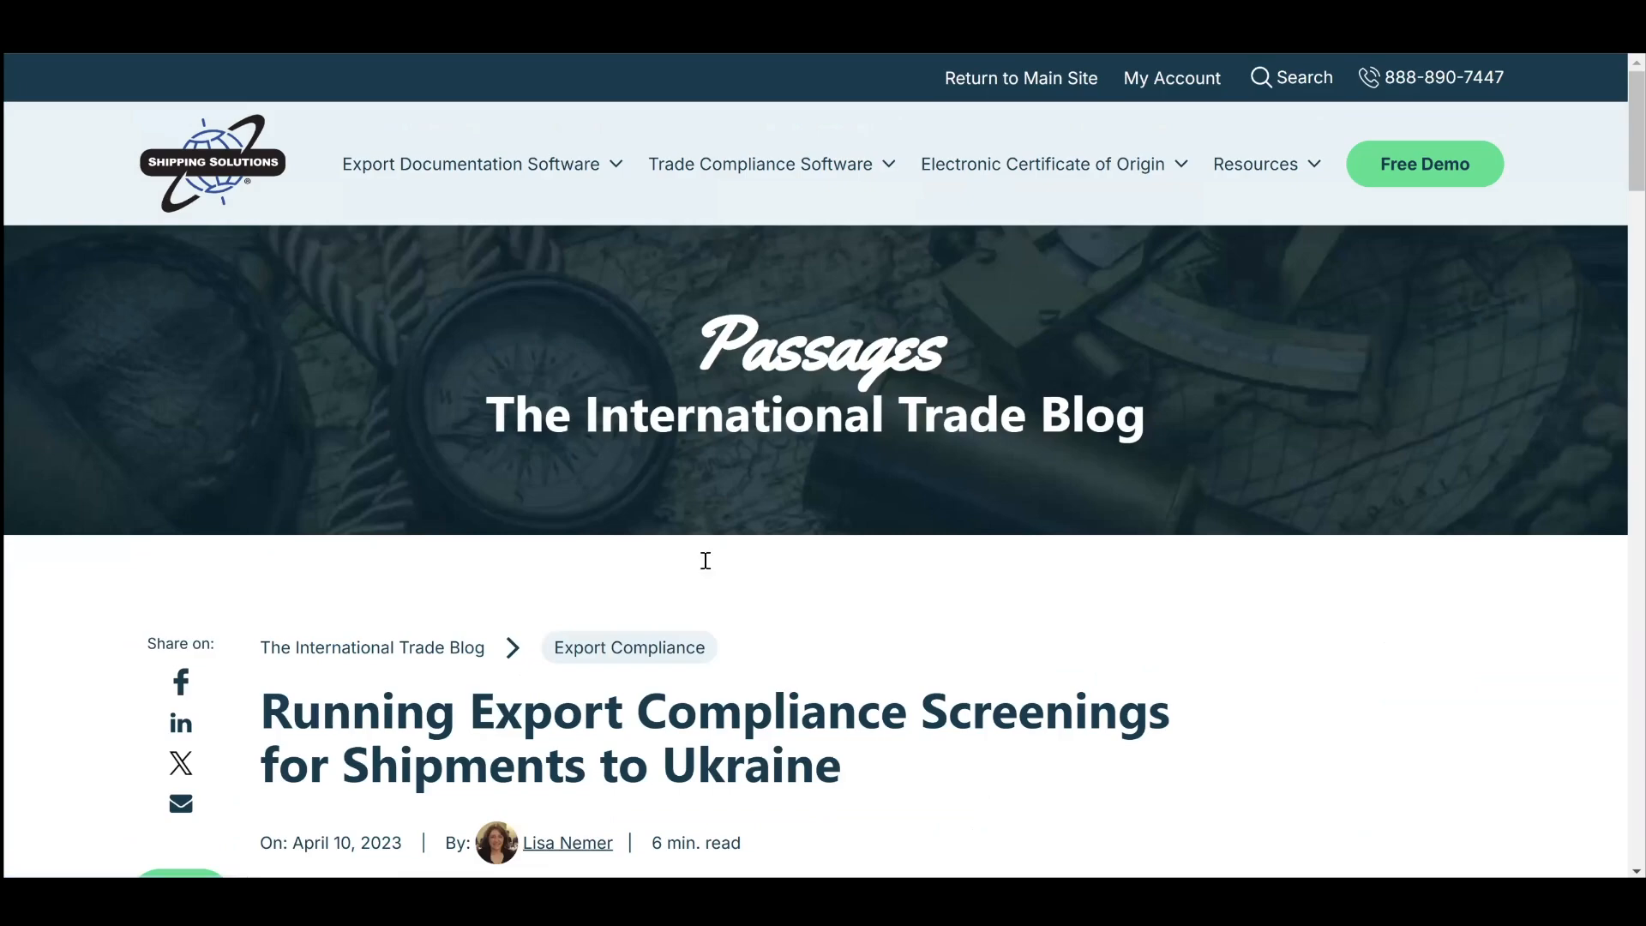
{"action": "scroll", "coordinate": [702, 557], "scroll_direction": "down", "scroll_amount": 6}
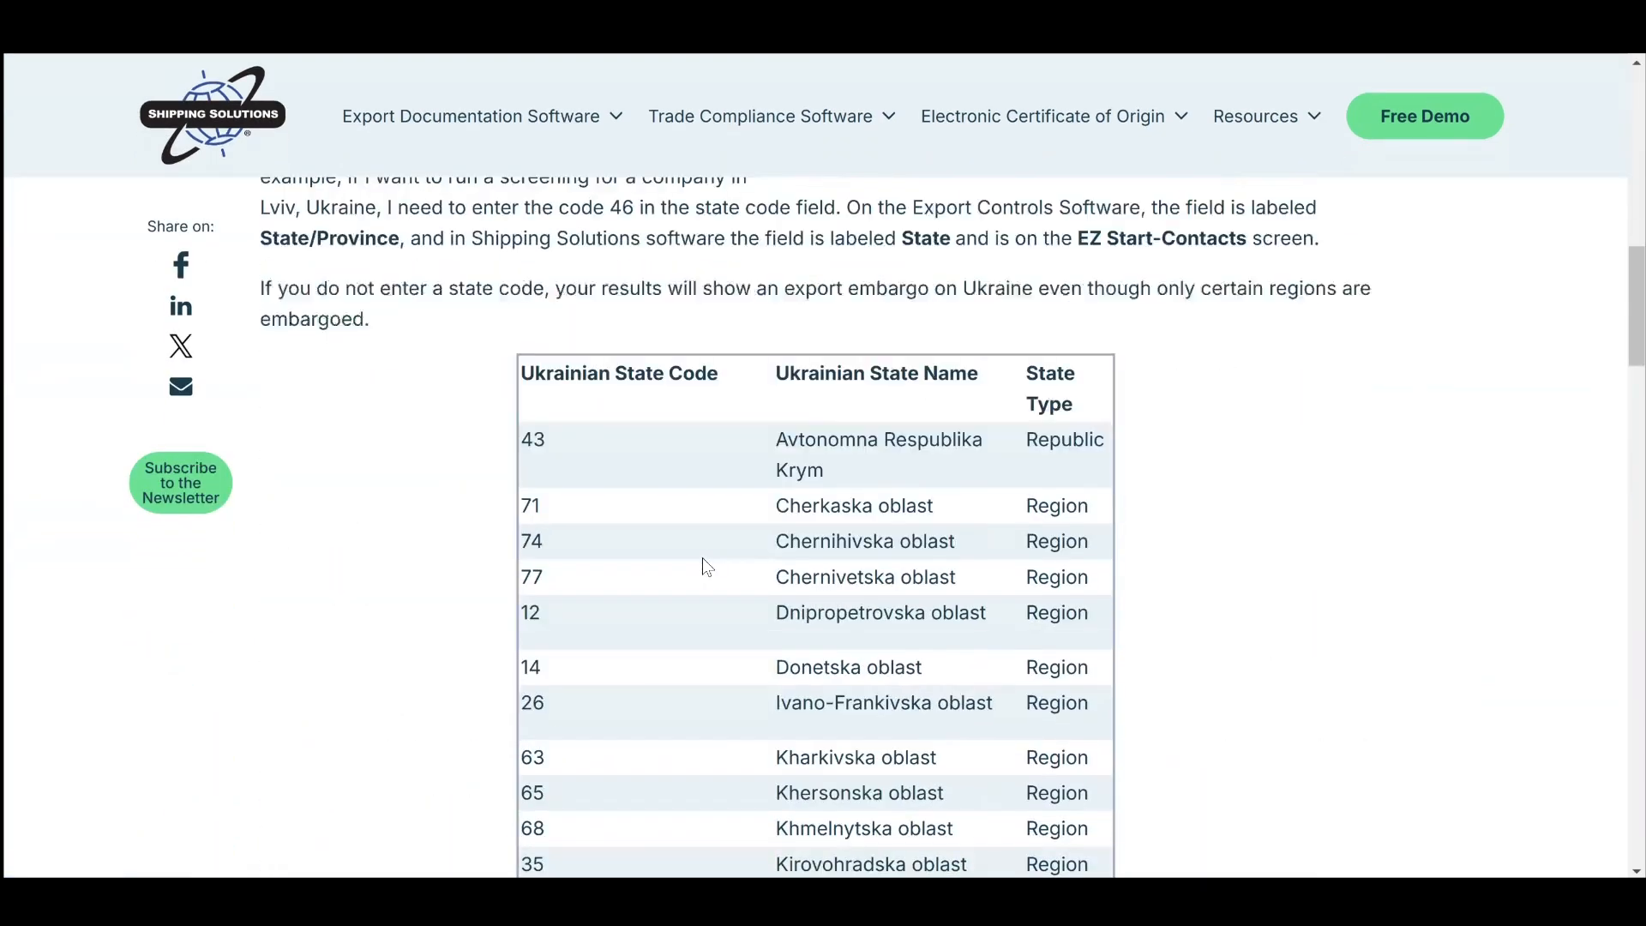
{"action": "scroll", "coordinate": [654, 563], "scroll_direction": "down", "scroll_amount": 1}
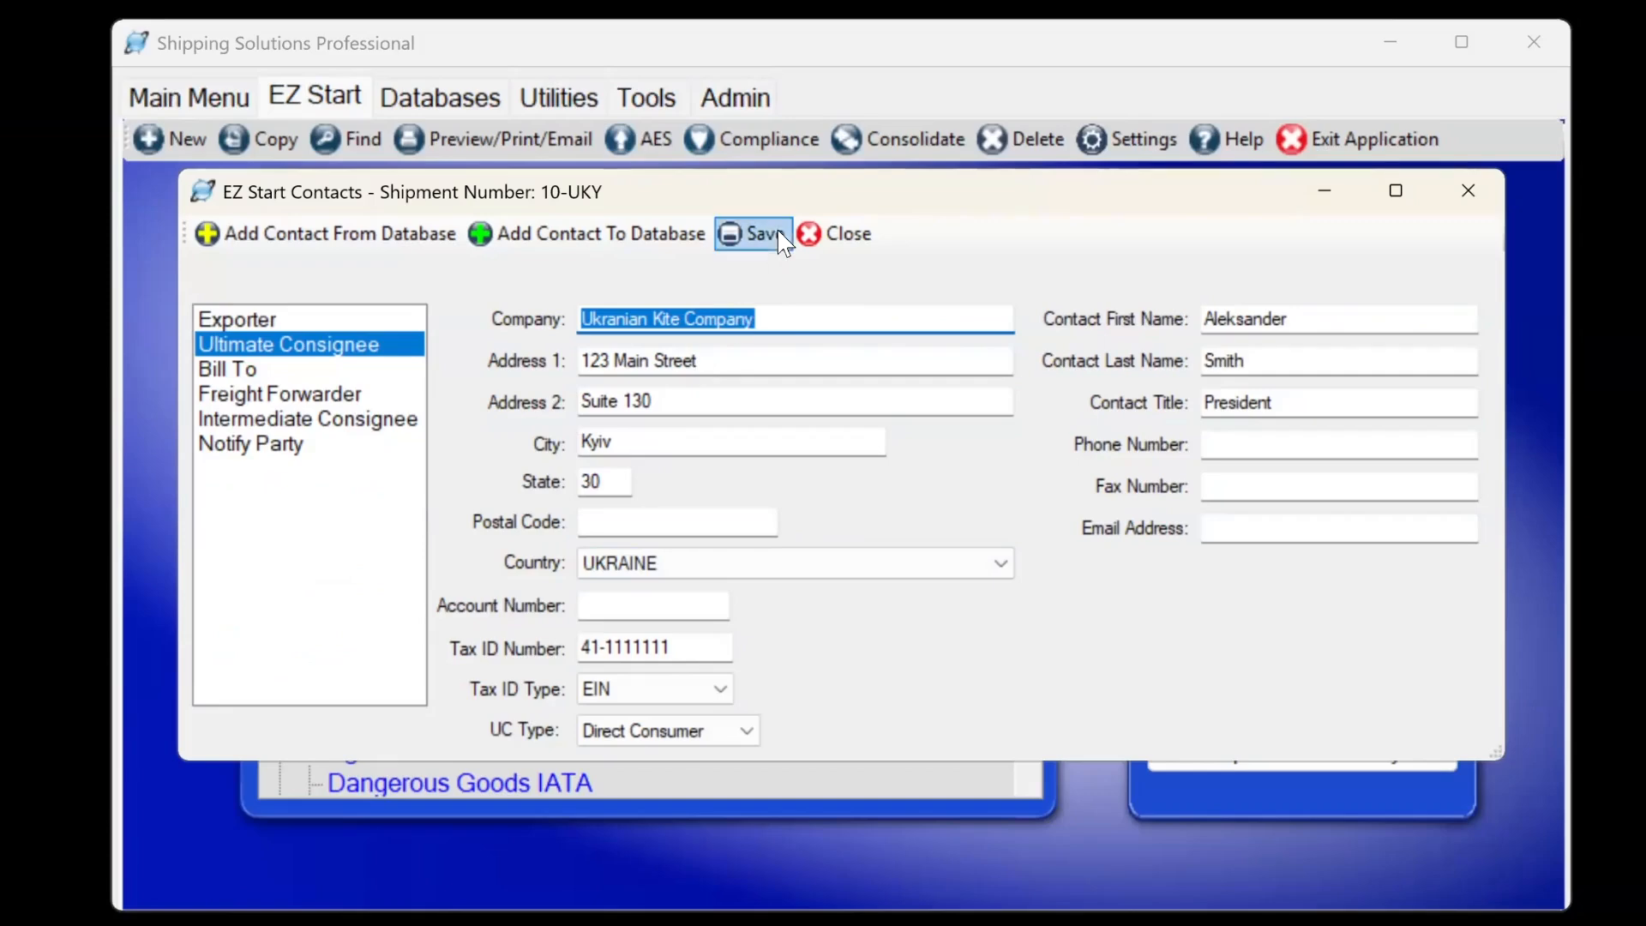
Run restricted party screening for shipment 10-UKY and set the results status to Approved.
{"action": "left_click", "coordinate": [824, 235]}
{"action": "left_click", "coordinate": [729, 147]}
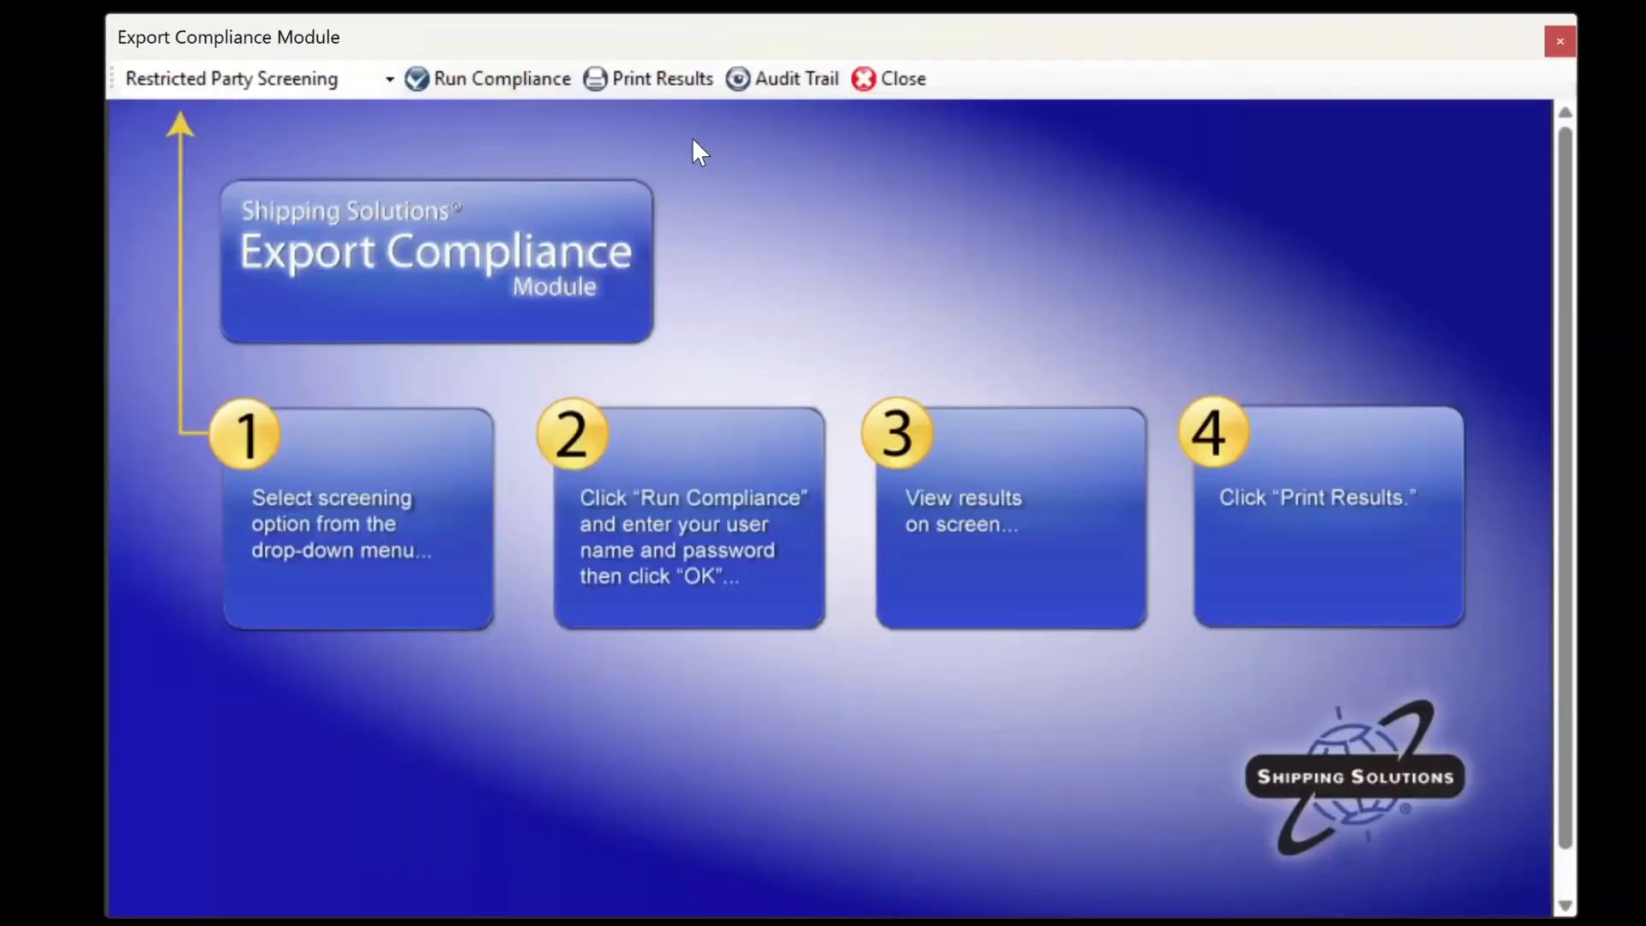
{"action": "left_click", "coordinate": [496, 80]}
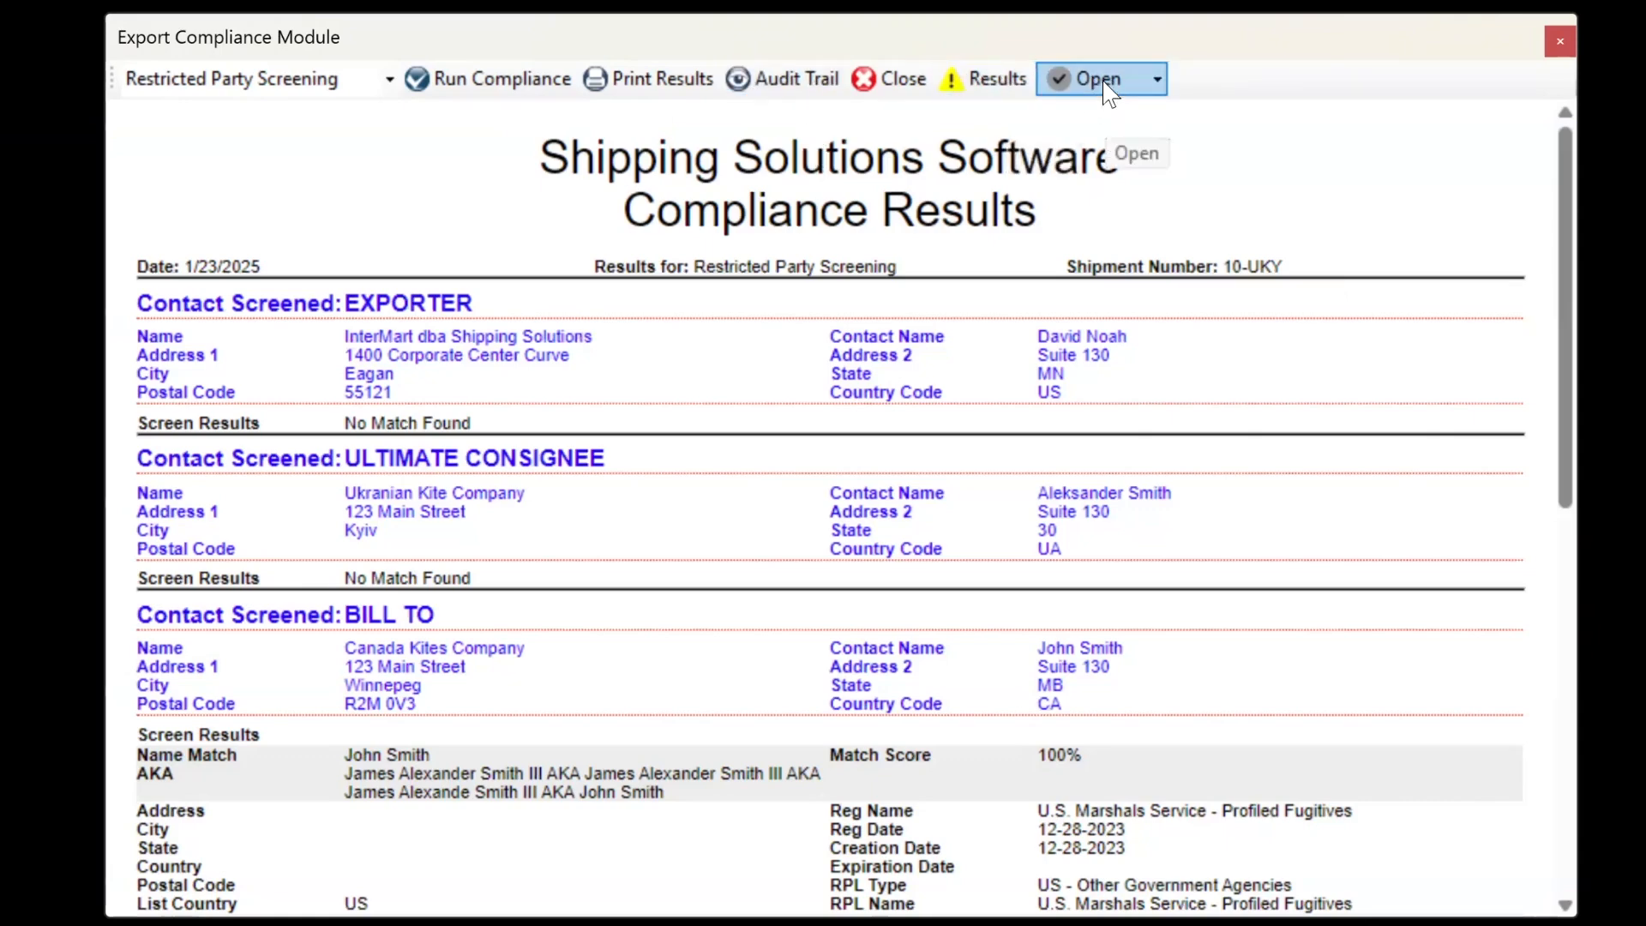
{"action": "left_click", "coordinate": [1157, 82]}
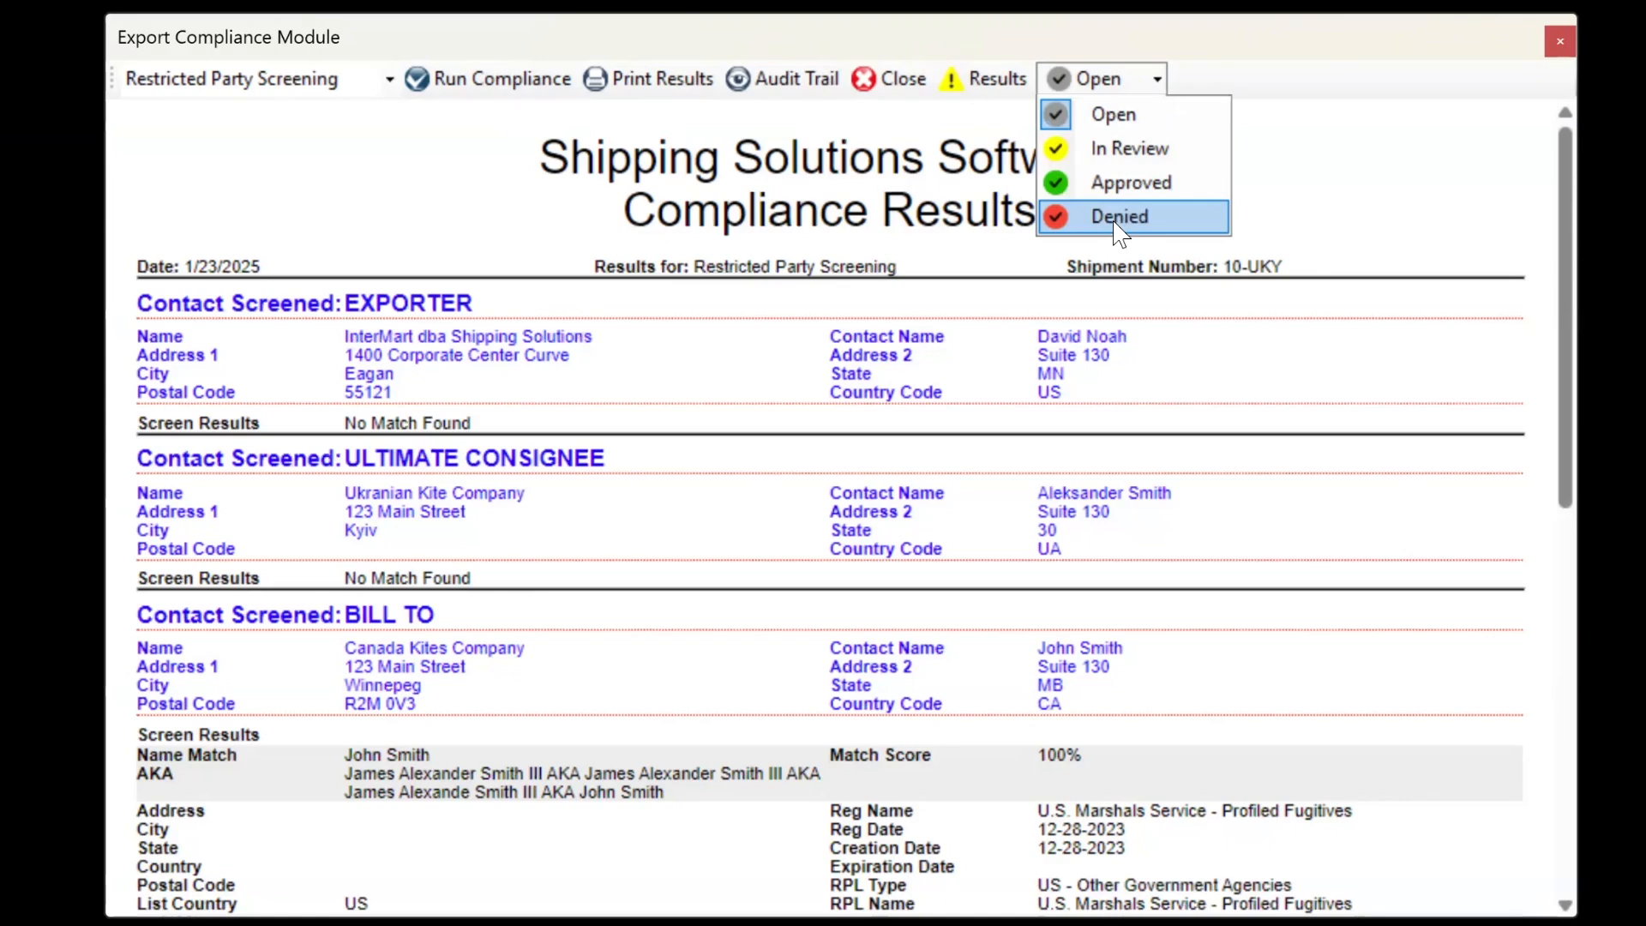
{"action": "left_click", "coordinate": [1124, 190]}
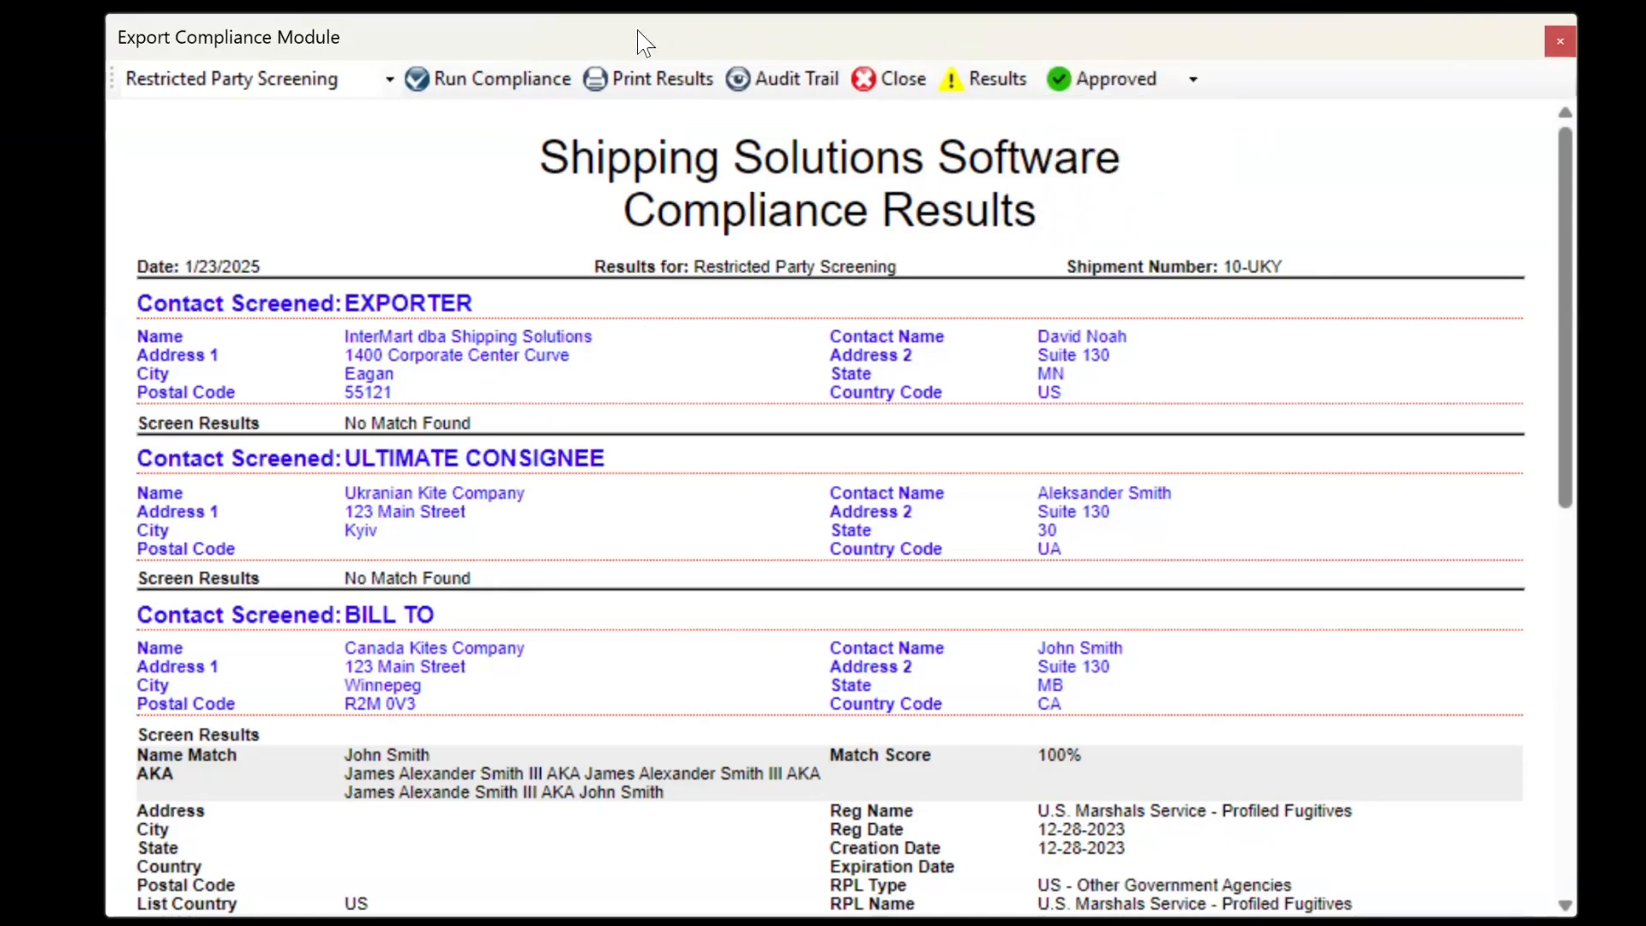
{"action": "left_click", "coordinate": [896, 82]}
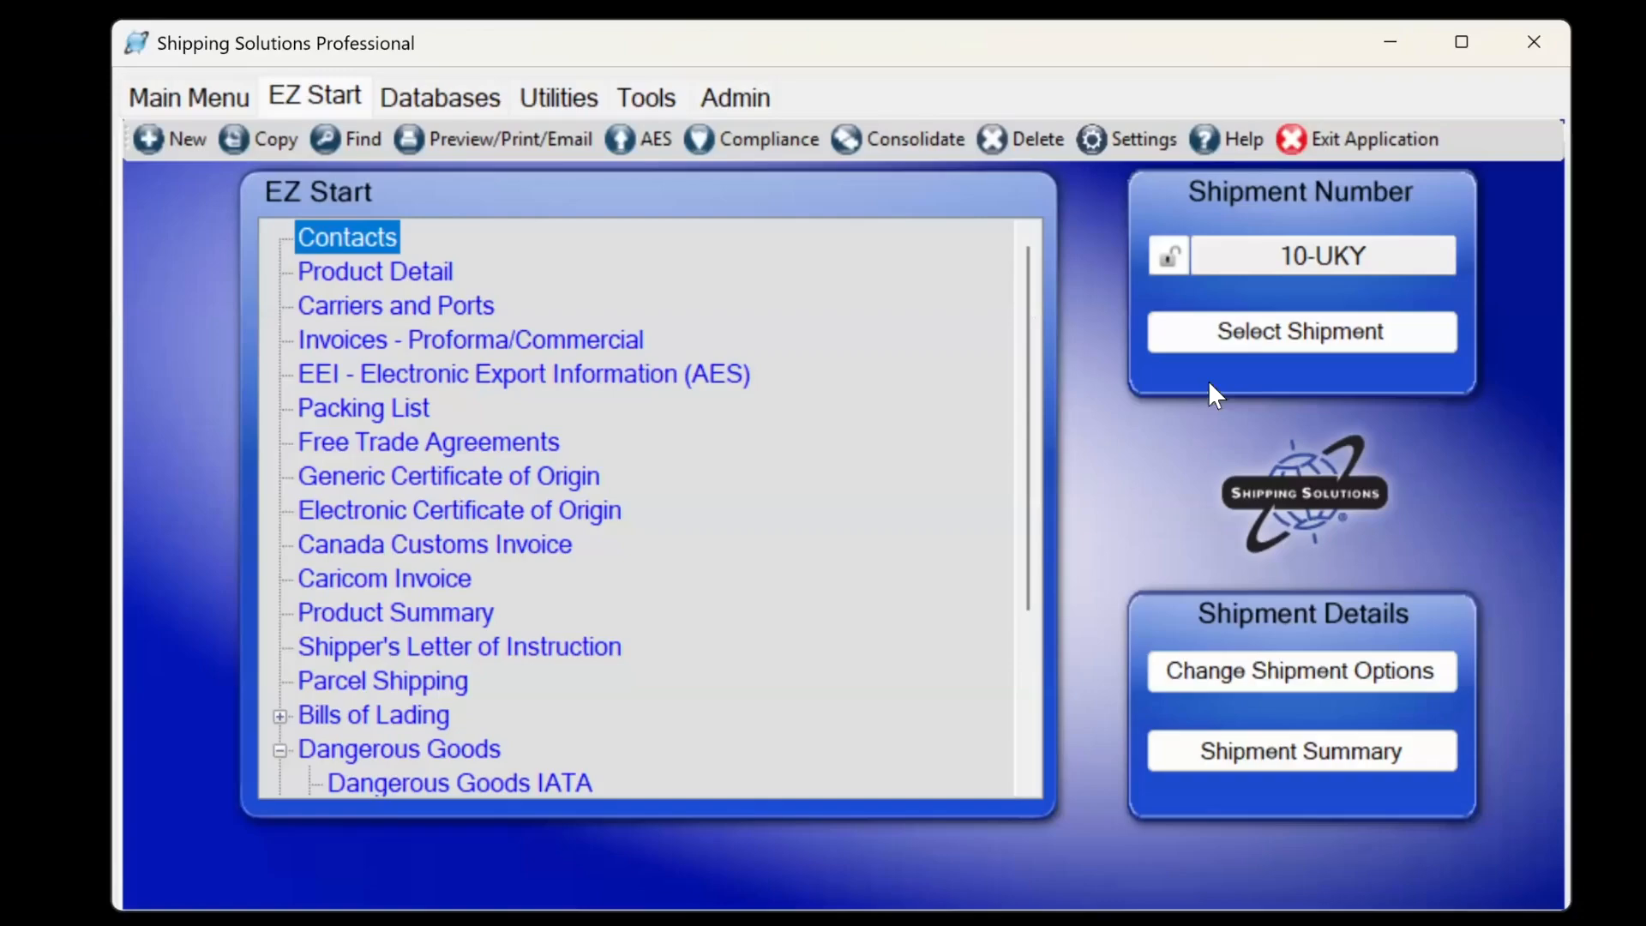
Load shipment 9-UKN, review its Ultimate Consignee contact, and save the contacts.
{"action": "left_click", "coordinate": [1261, 350]}
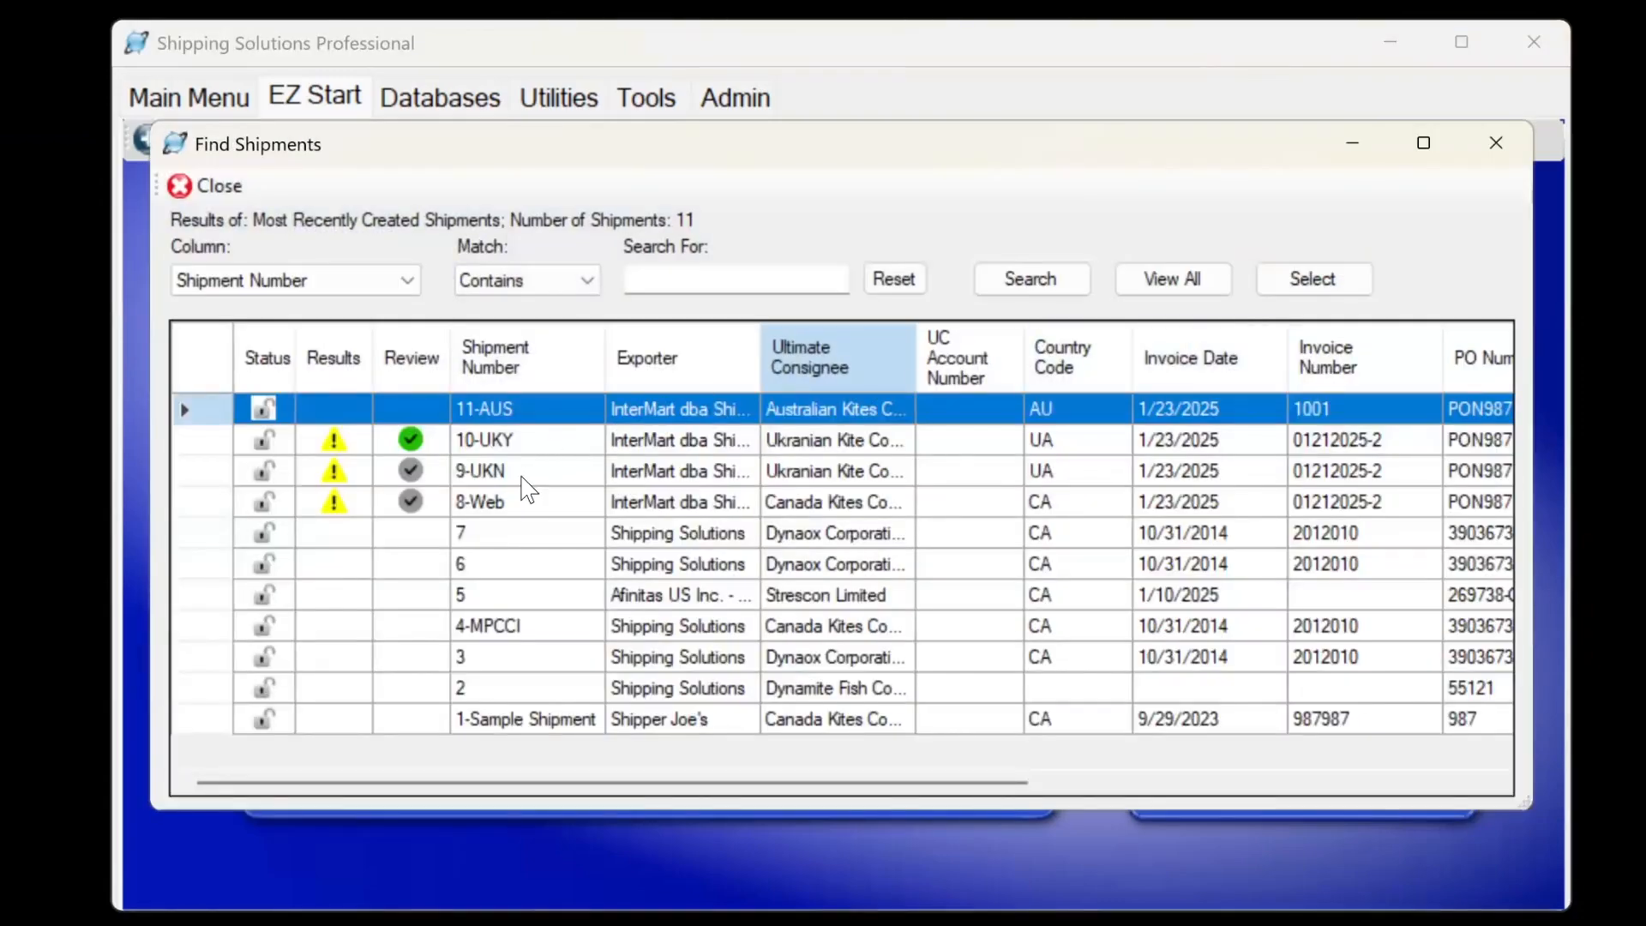
{"action": "left_click", "coordinate": [522, 474]}
{"action": "left_click", "coordinate": [1312, 279]}
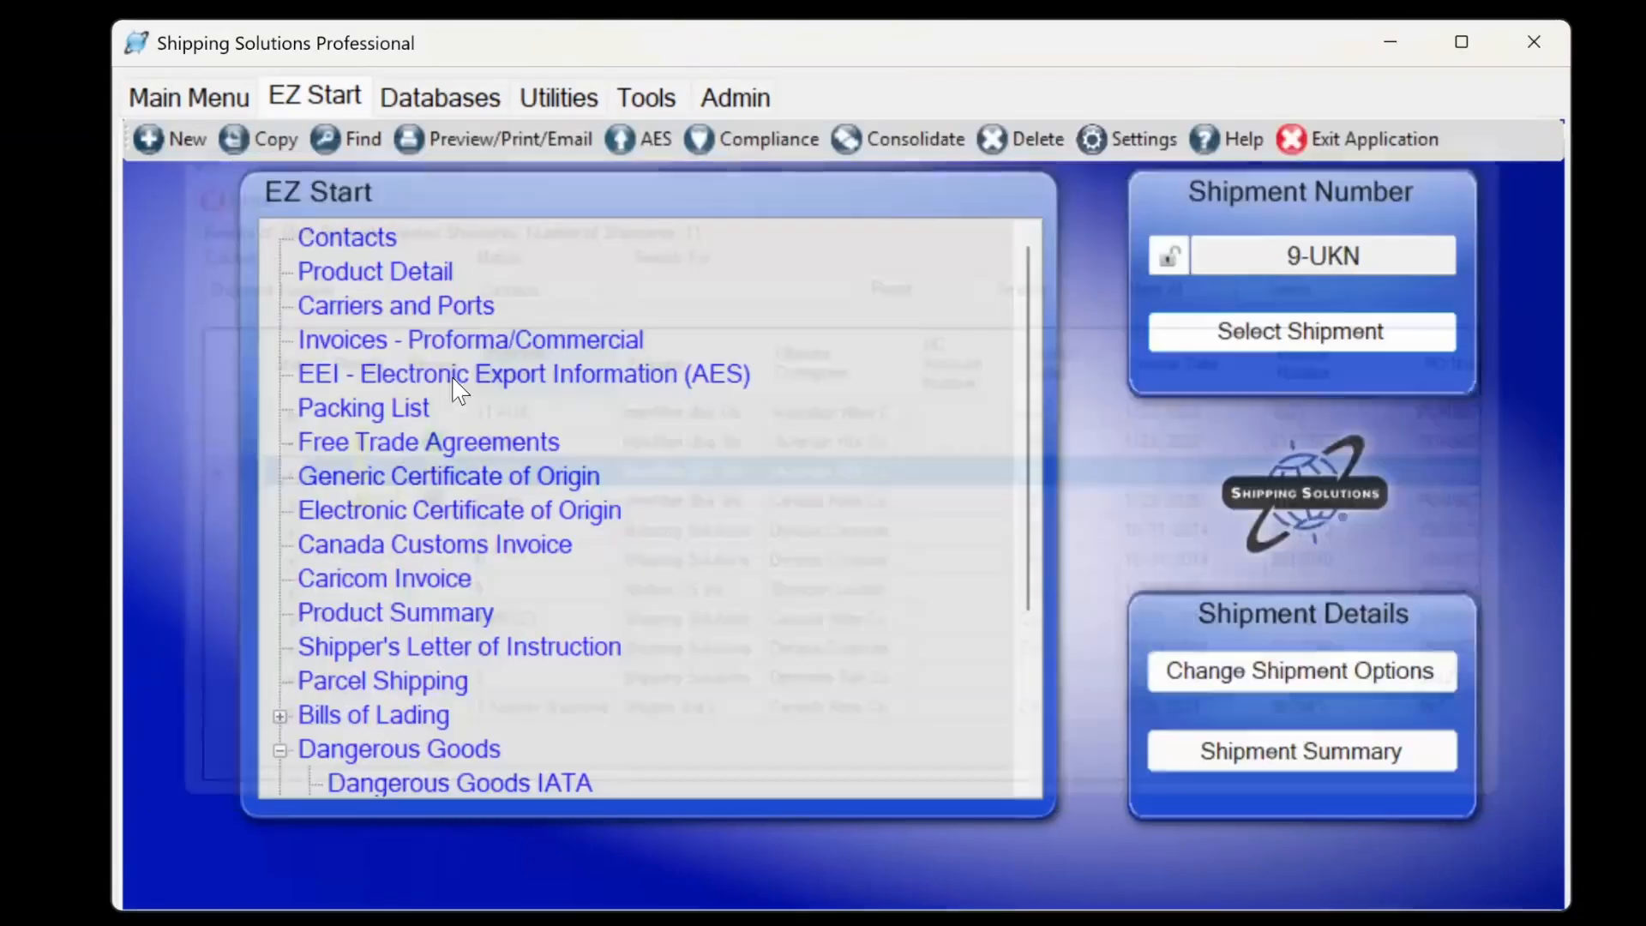
{"action": "left_click", "coordinate": [360, 238]}
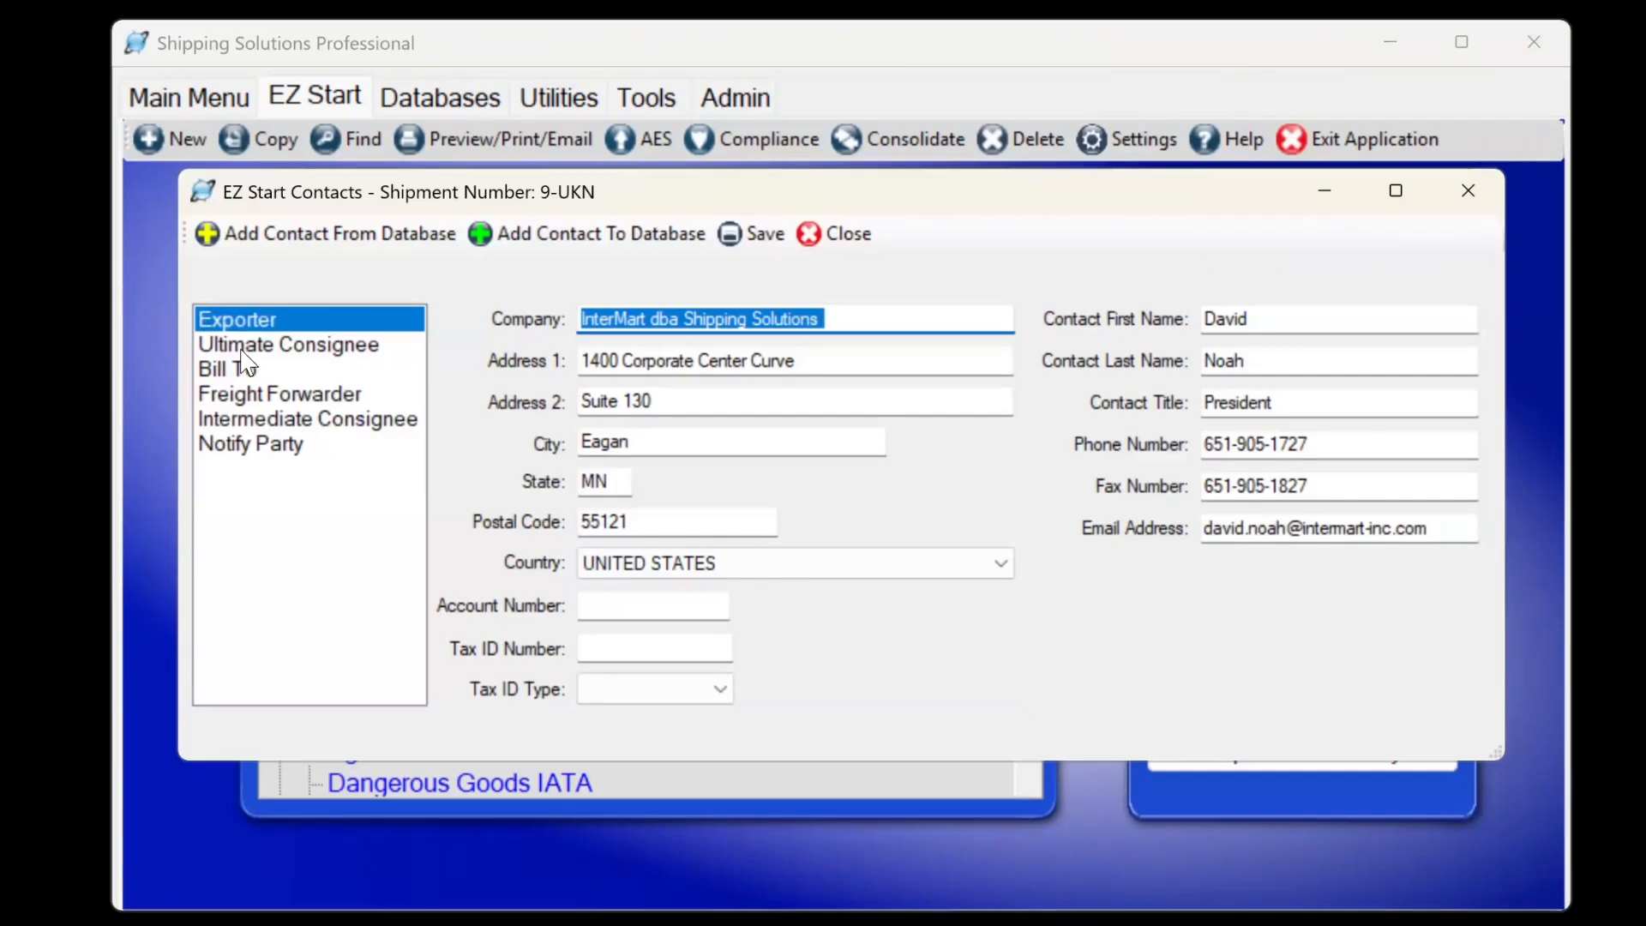
{"action": "left_click", "coordinate": [242, 346]}
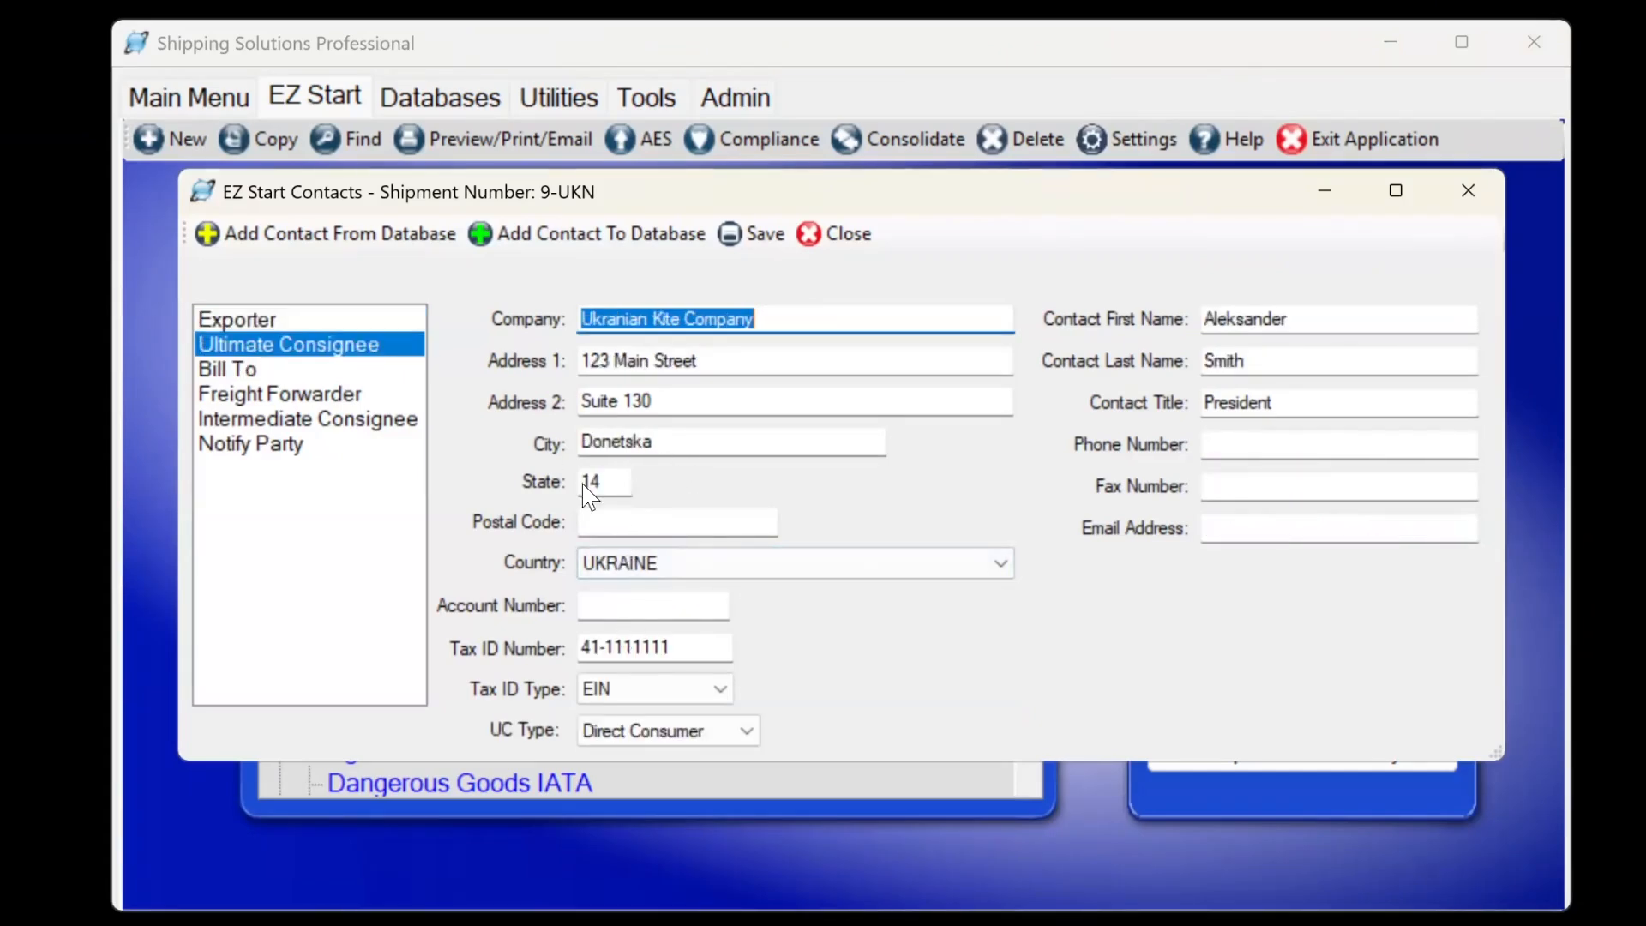
{"action": "left_click", "coordinate": [867, 251]}
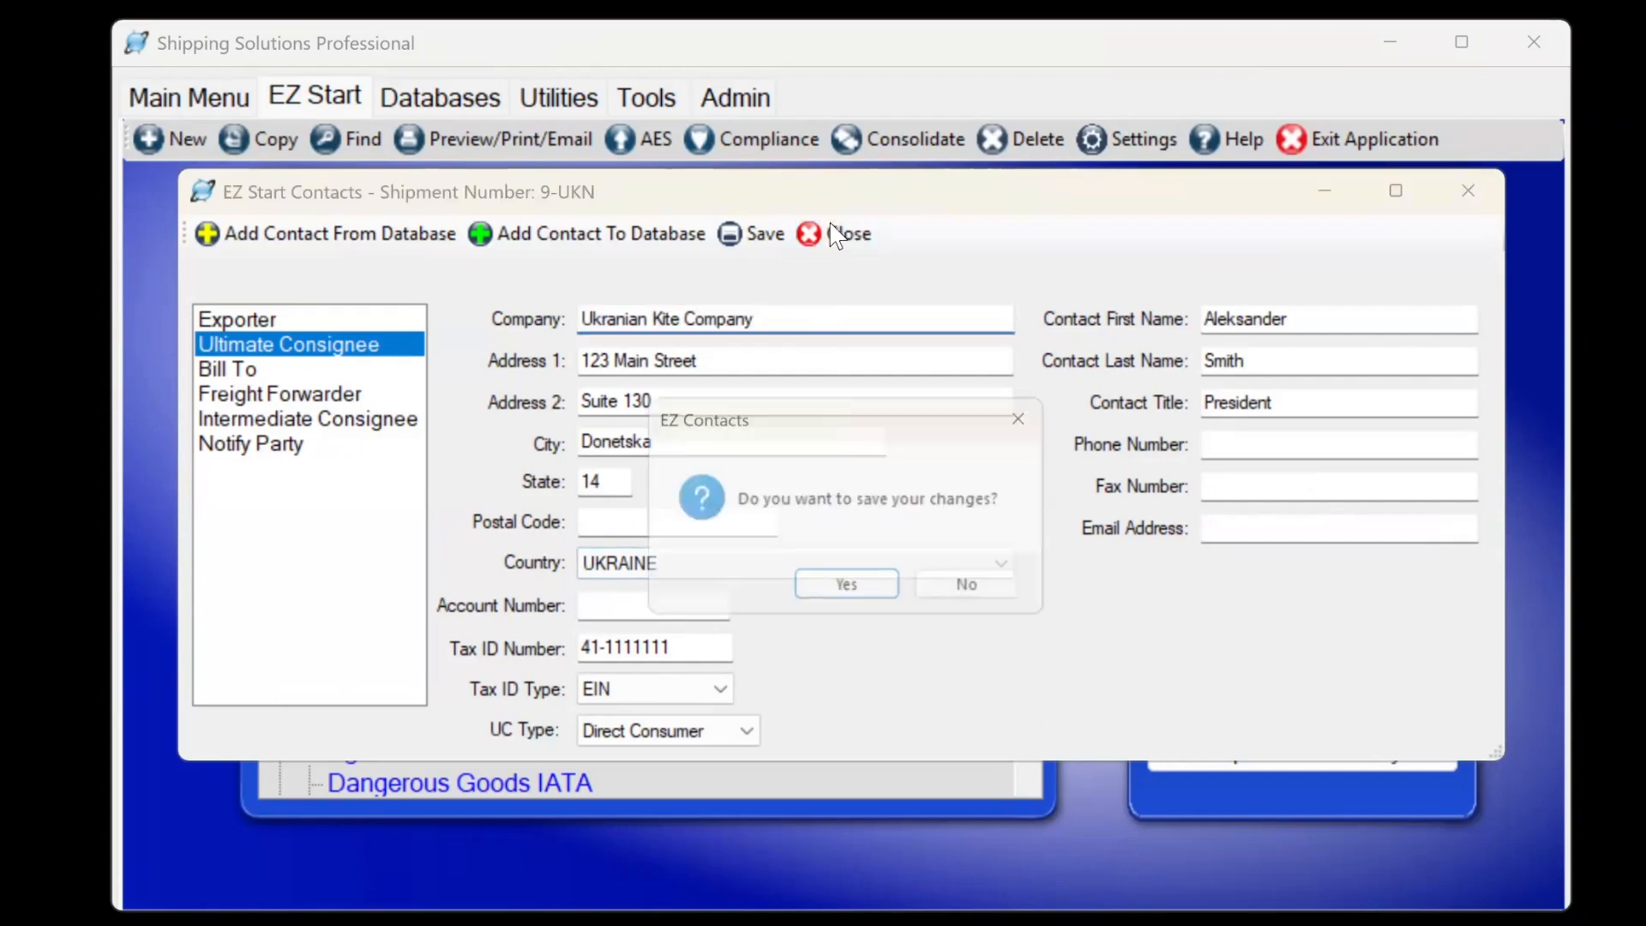
{"action": "left_click", "coordinate": [825, 596]}
Run compliance screening for 9-UKN and set its review status to Denied.
{"action": "left_click", "coordinate": [761, 146]}
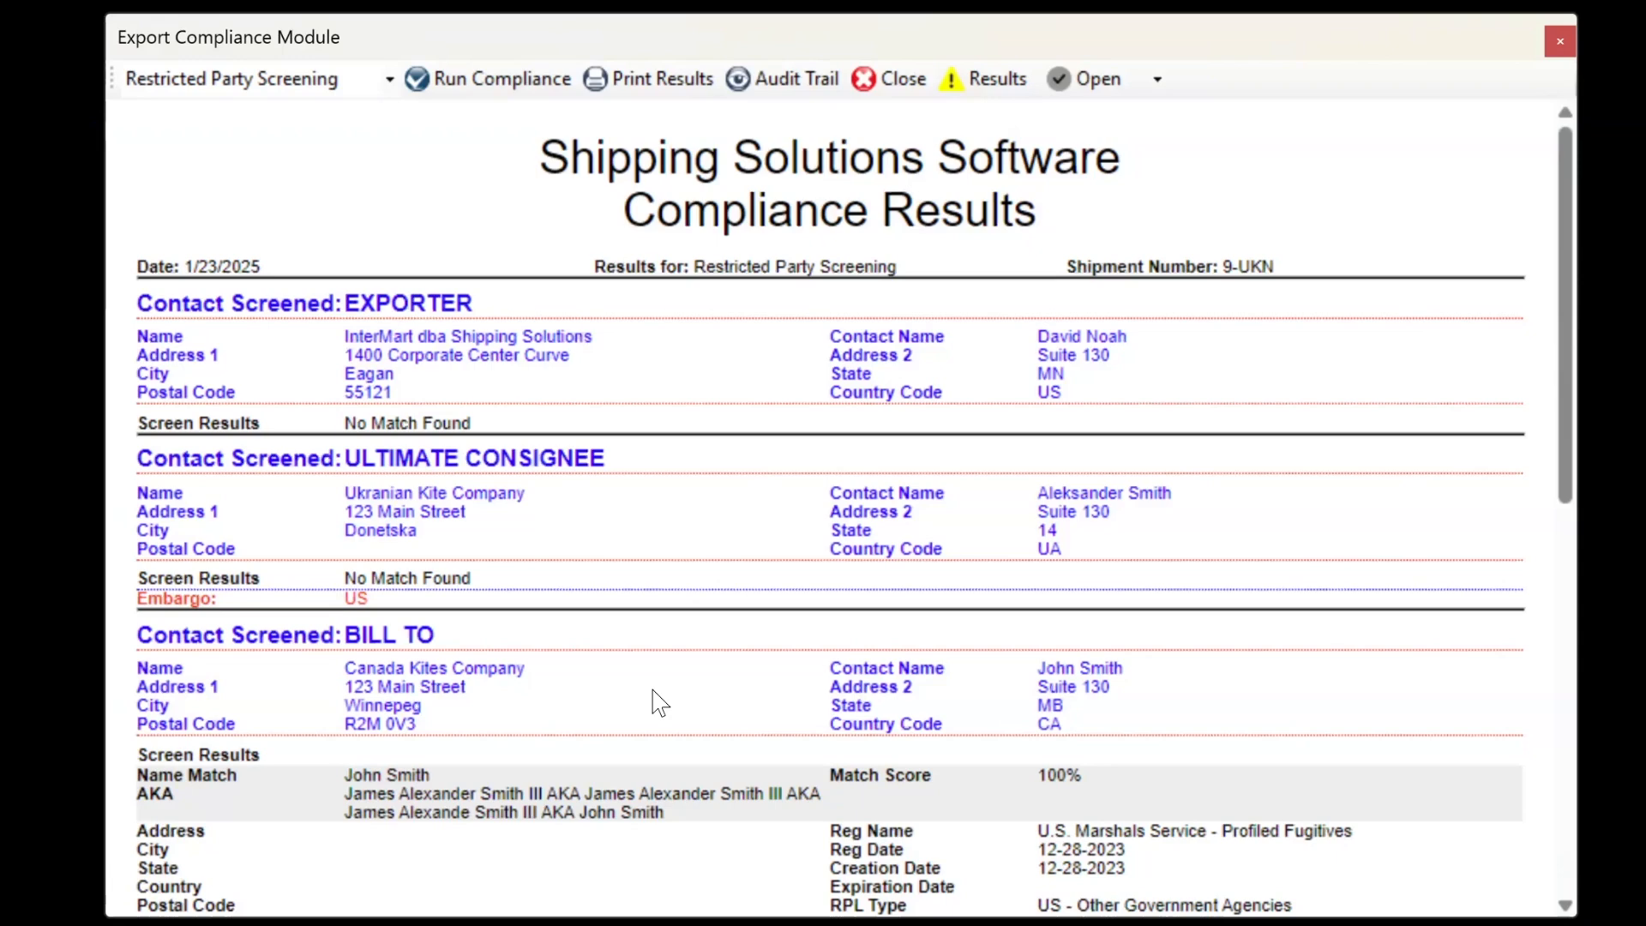
{"action": "left_click", "coordinate": [1153, 79]}
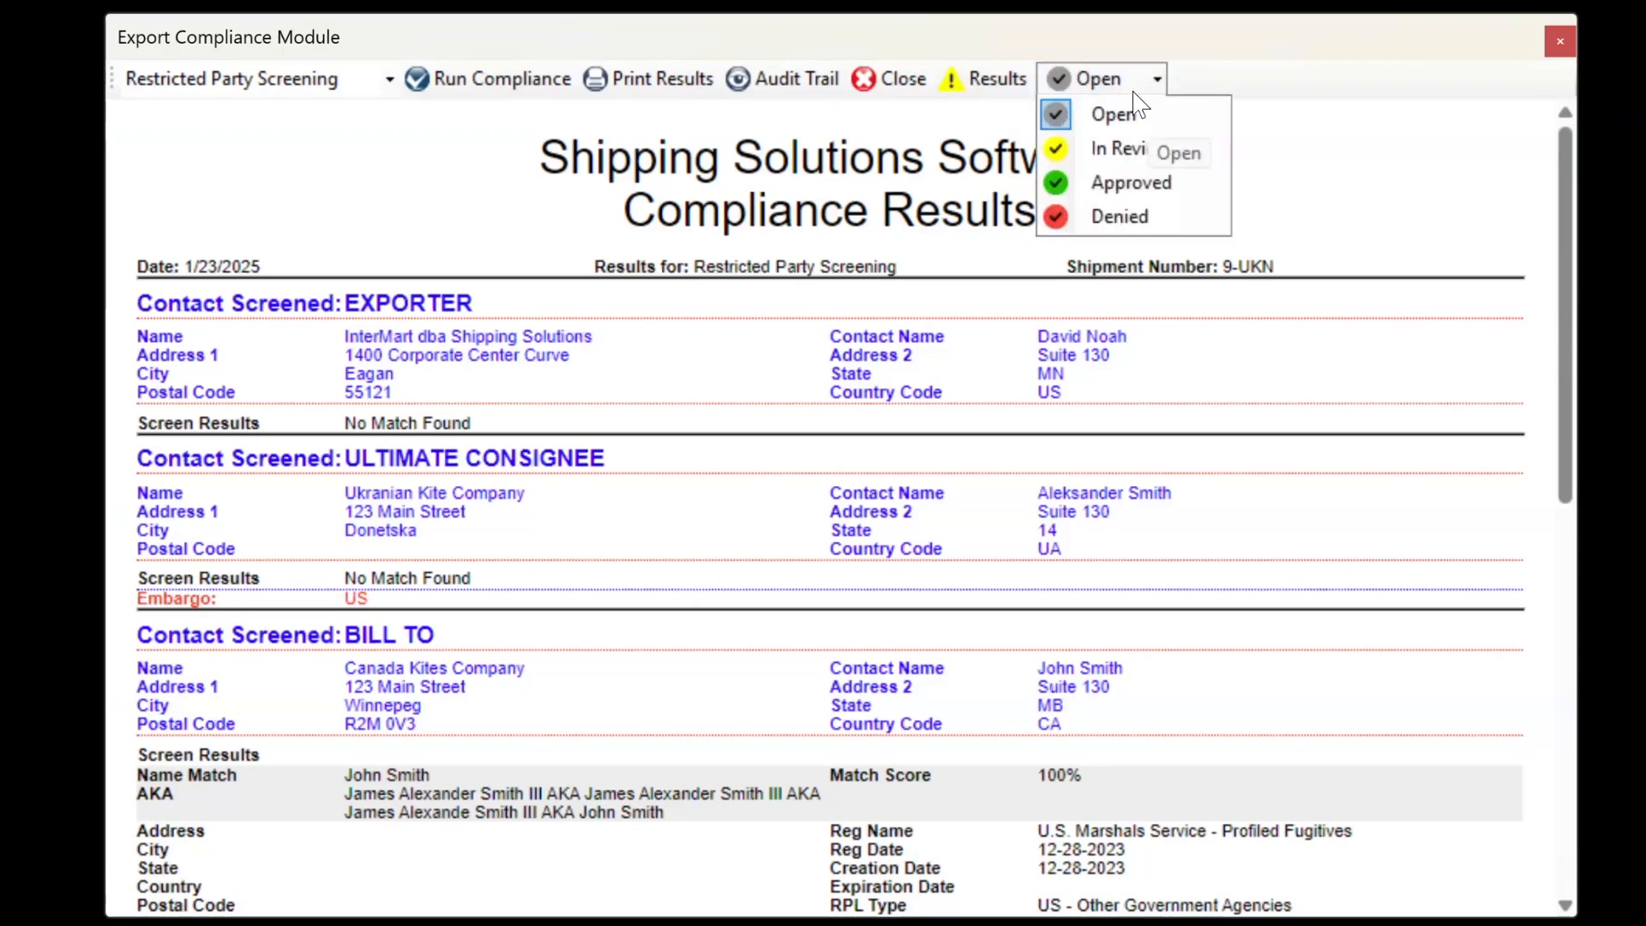
{"action": "left_click", "coordinate": [1092, 223]}
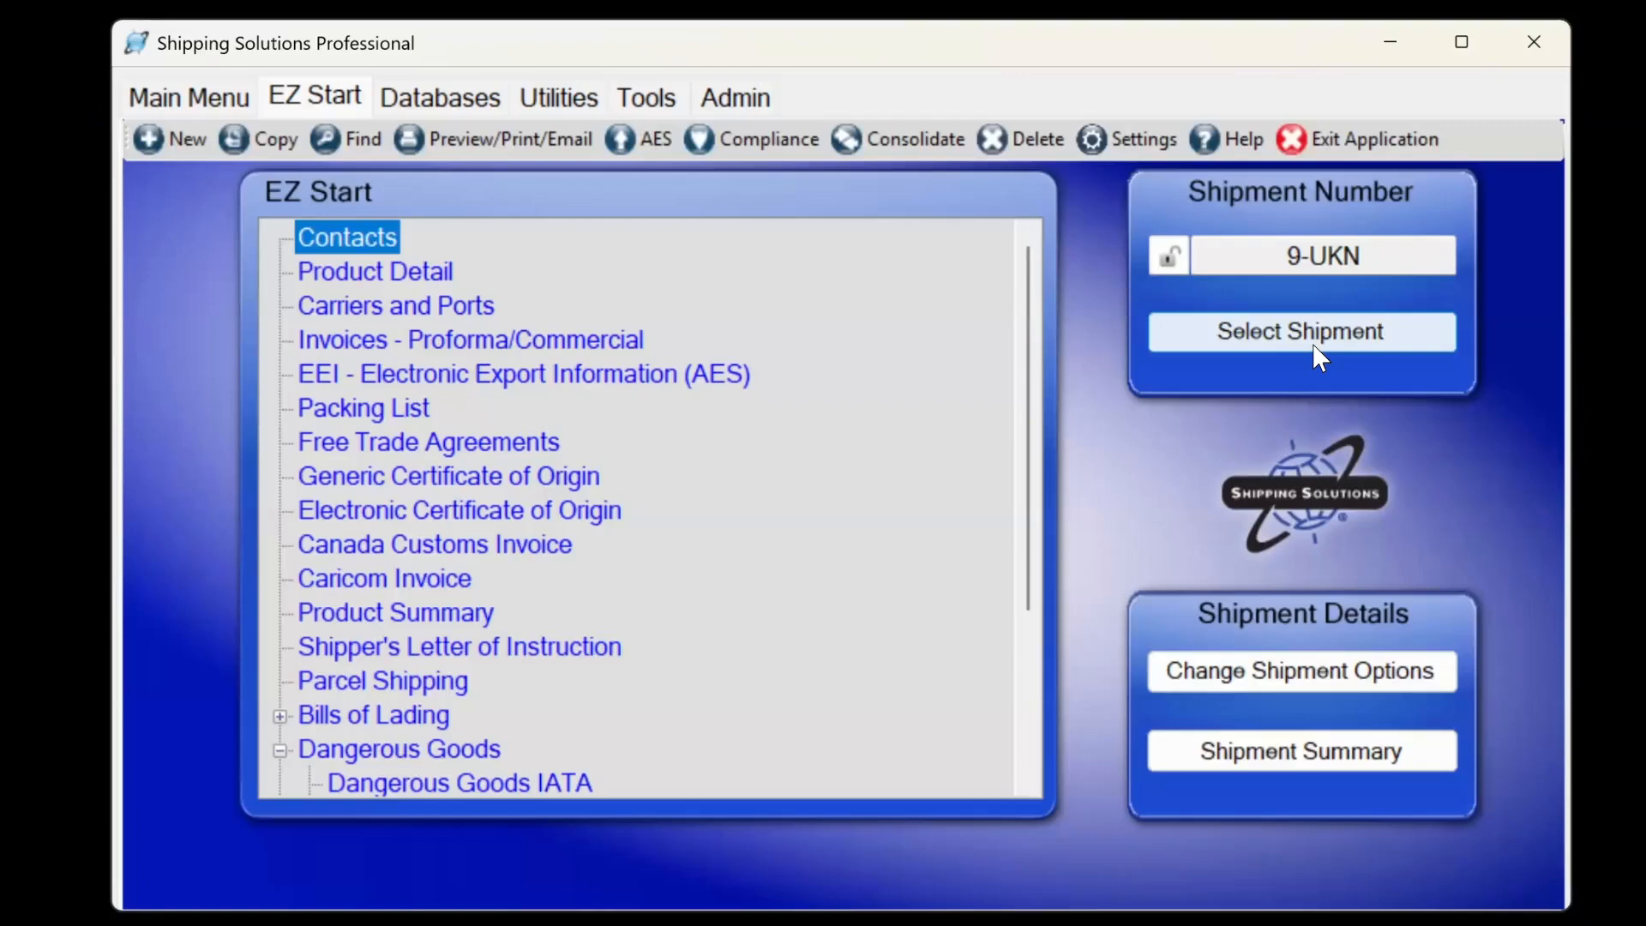
{"action": "left_click", "coordinate": [1312, 343]}
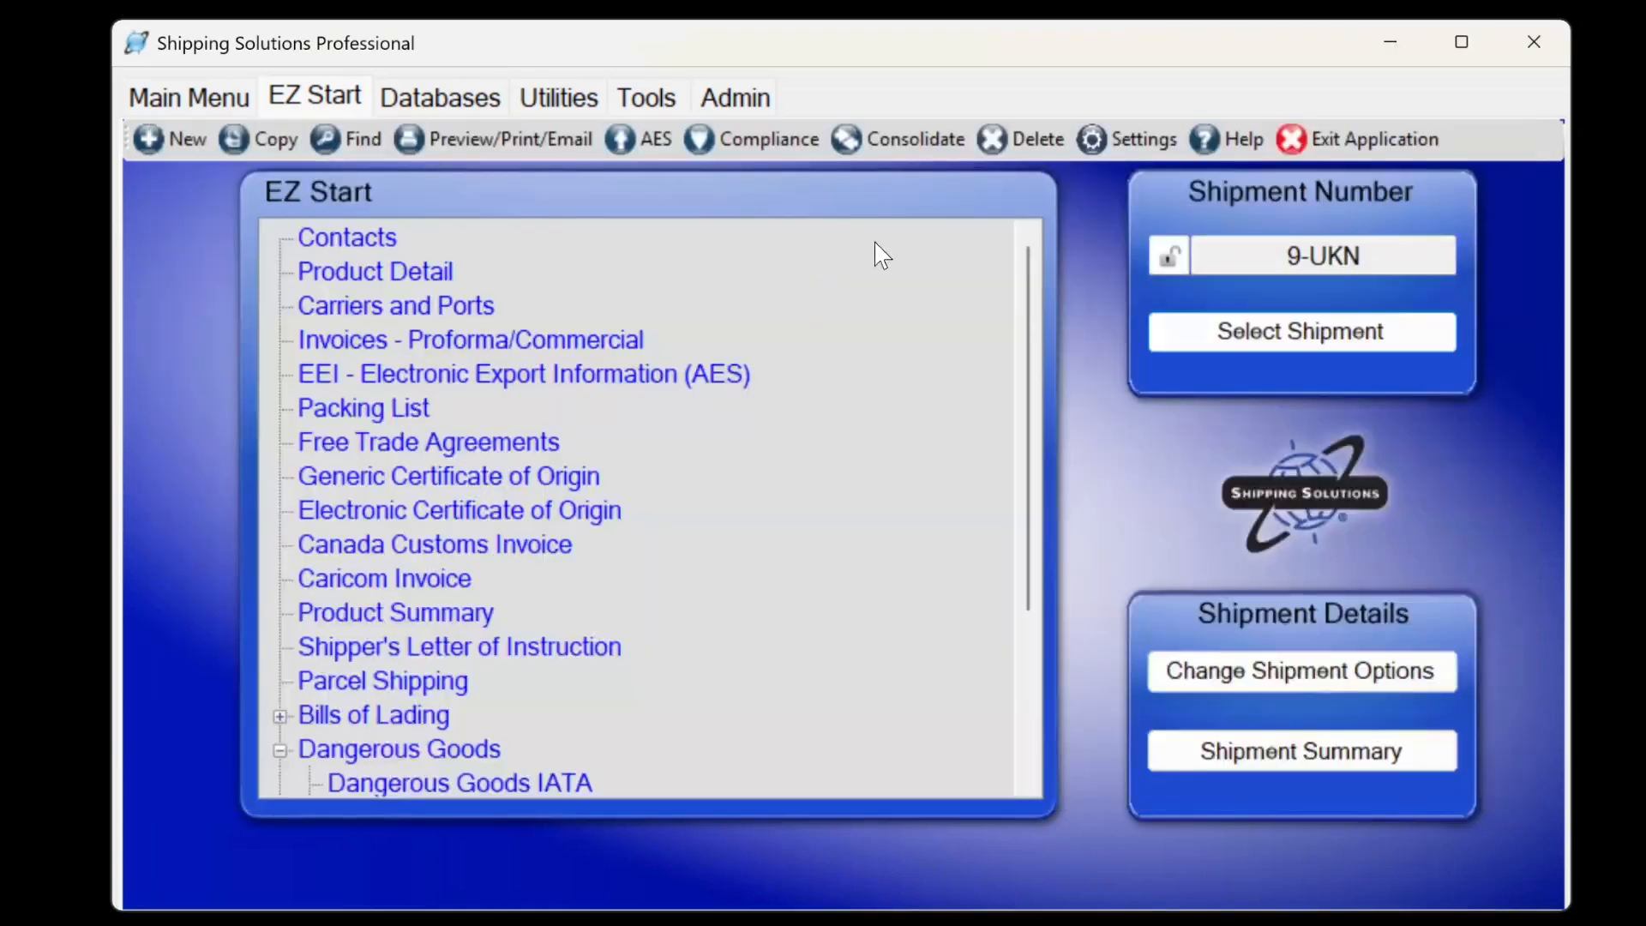
{"action": "left_click", "coordinate": [480, 138]}
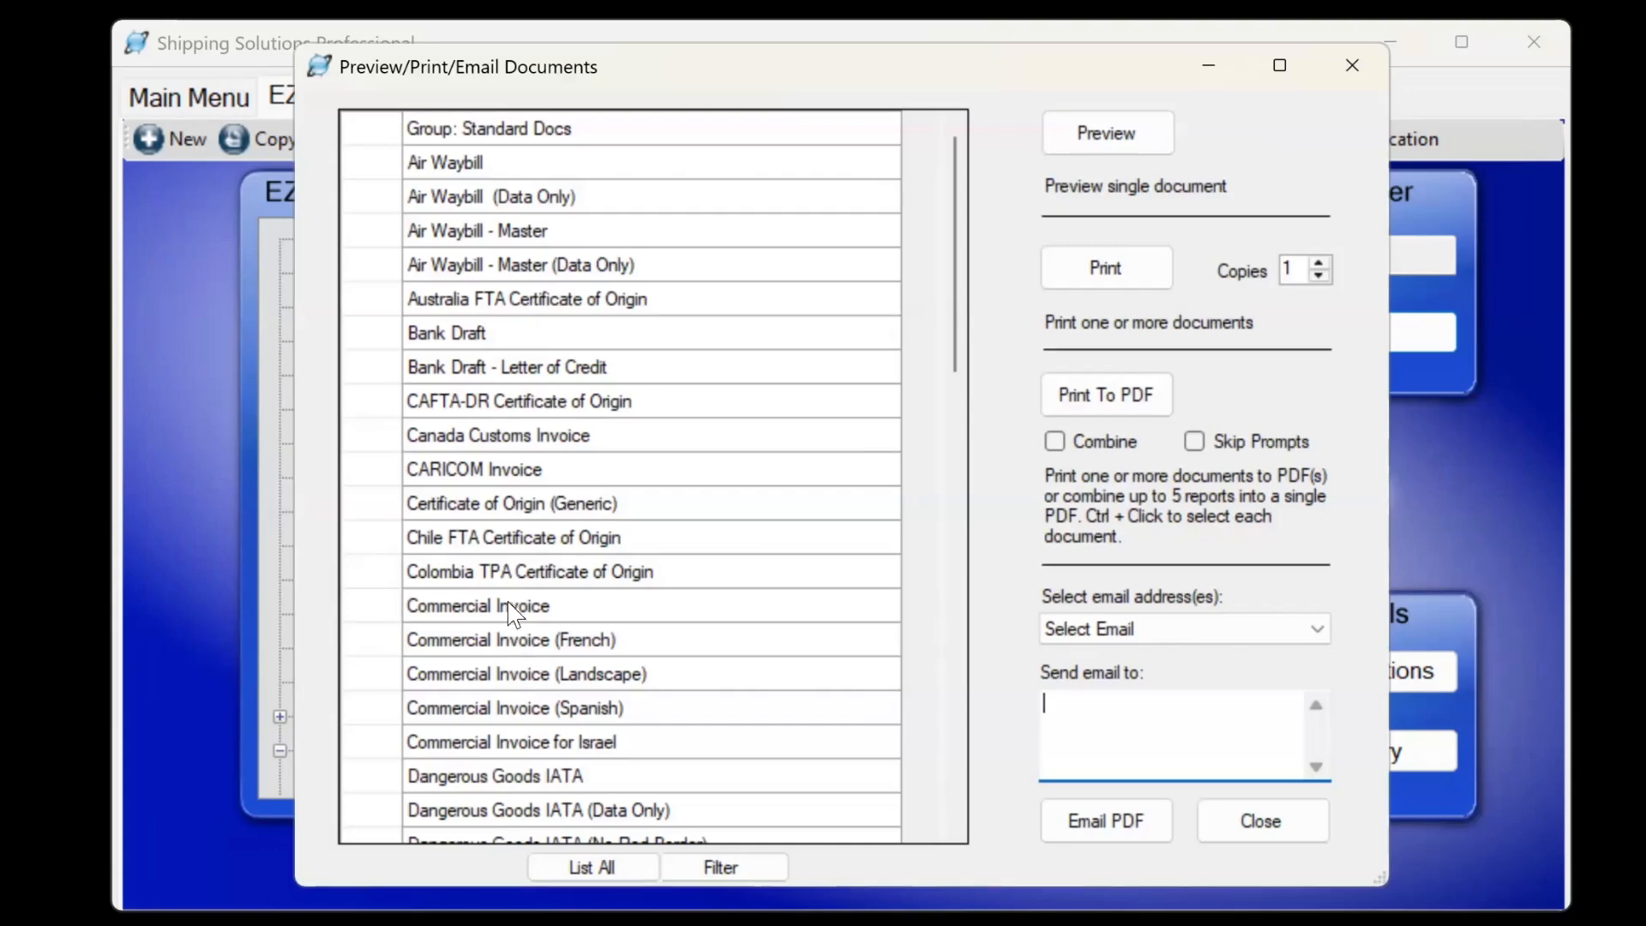
{"action": "right_click", "coordinate": [512, 613]}
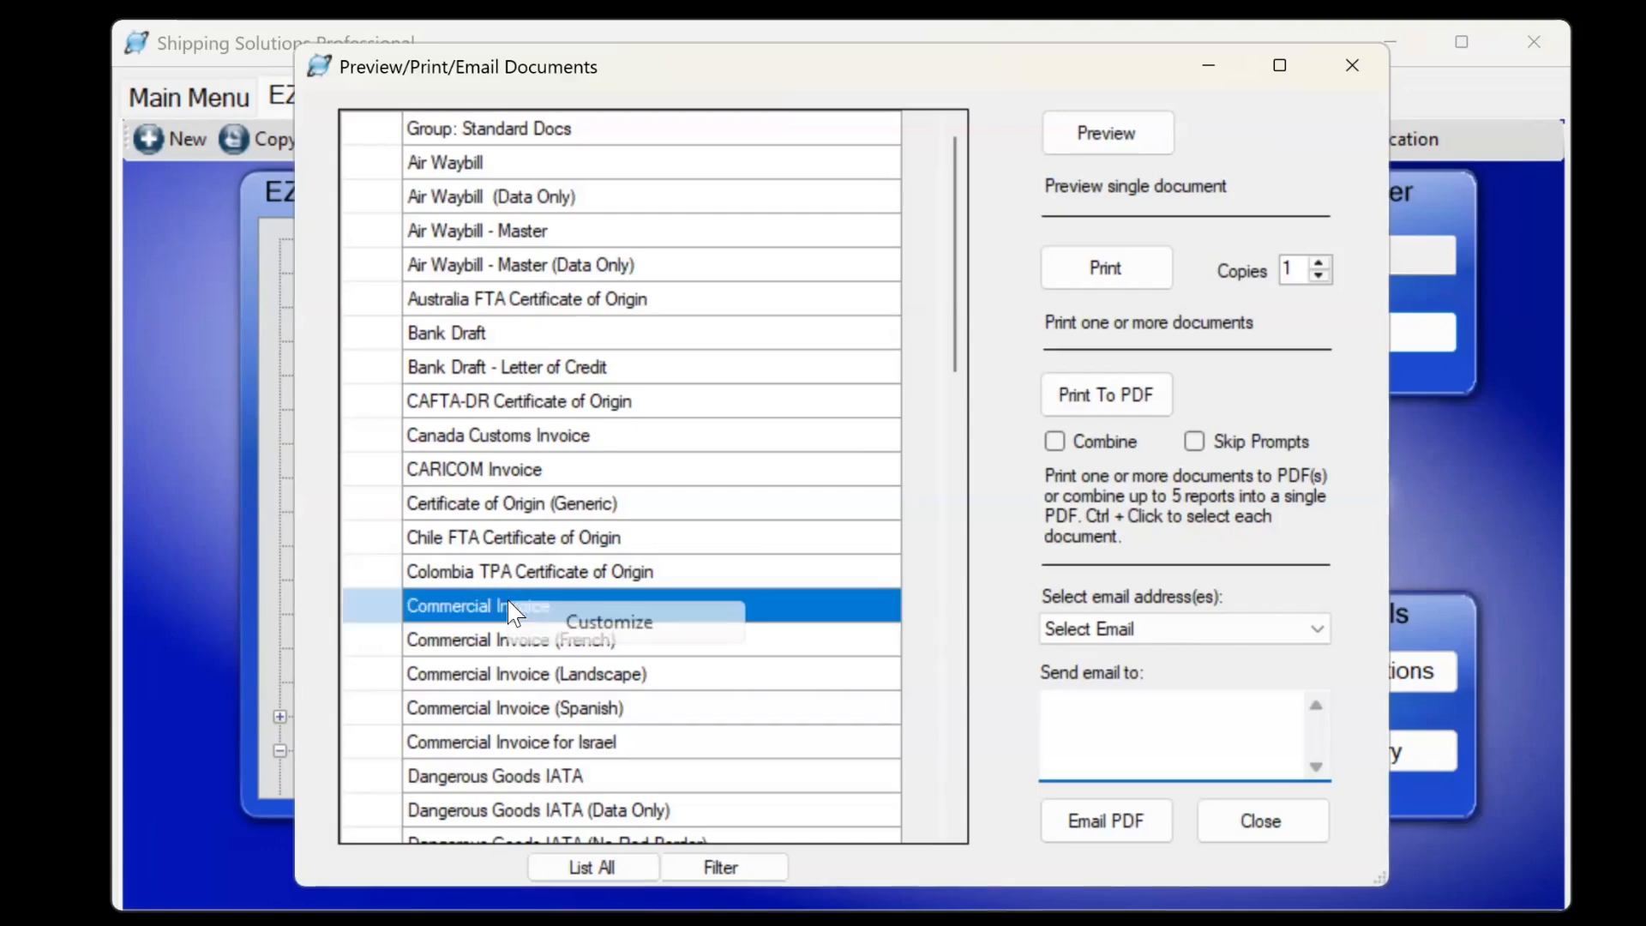
{"action": "left_click", "coordinate": [570, 623]}
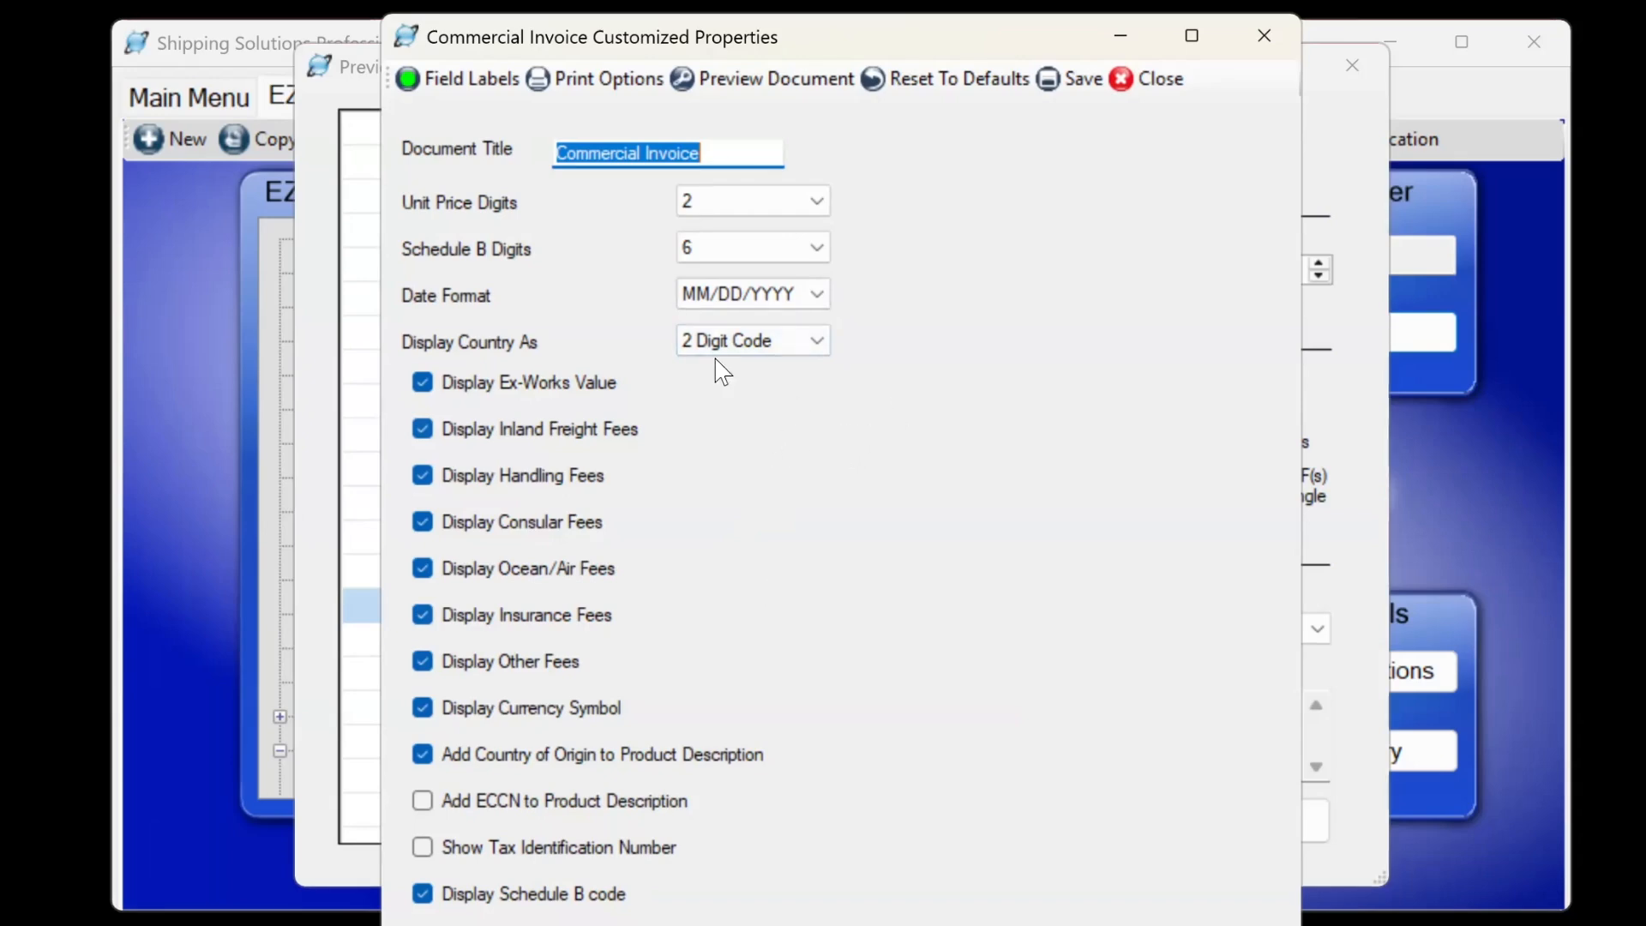
{"action": "left_click", "coordinate": [1147, 80]}
{"action": "left_click", "coordinate": [1259, 821]}
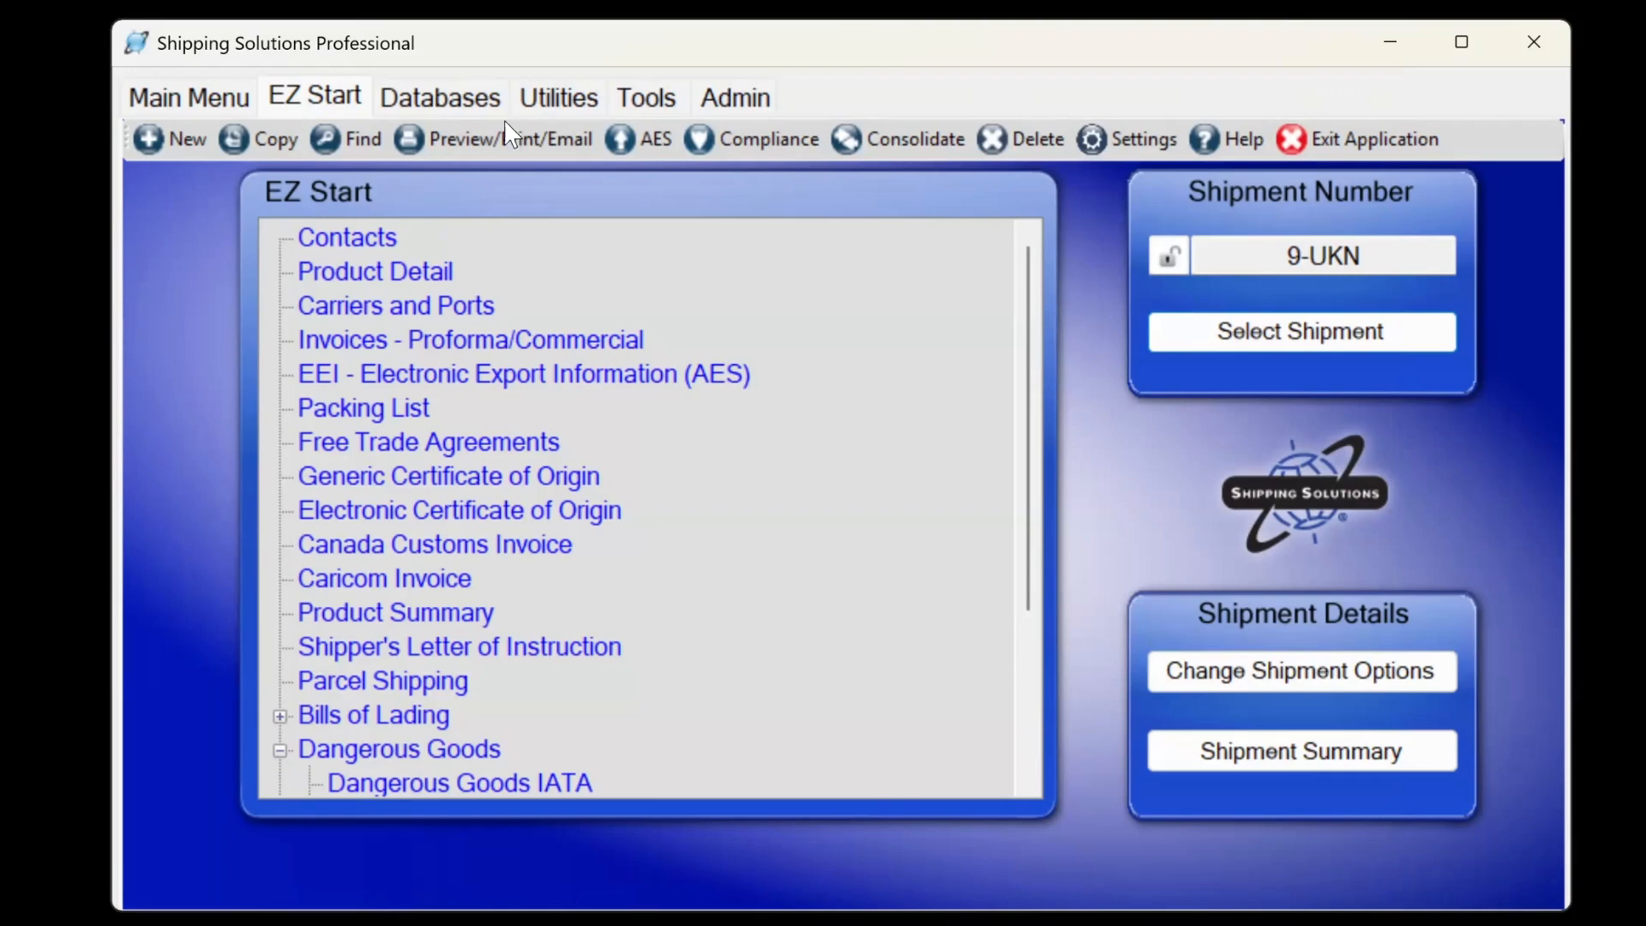
Switch to shipment 8-Web.
{"action": "left_click", "coordinate": [1272, 329]}
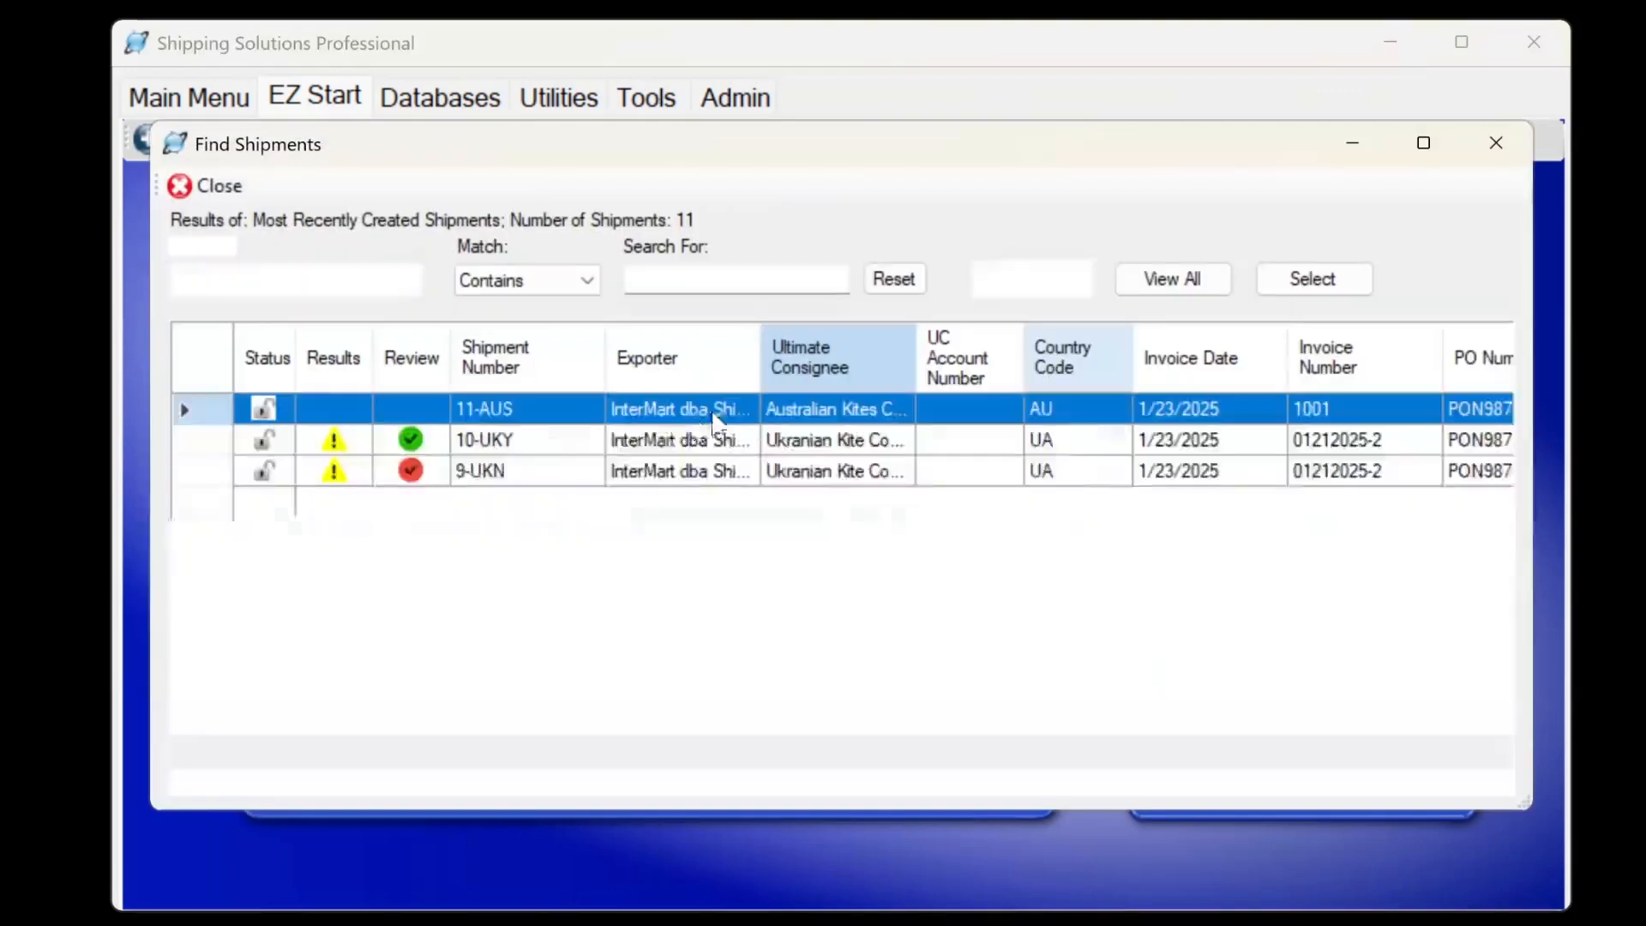
{"action": "left_click", "coordinate": [532, 504]}
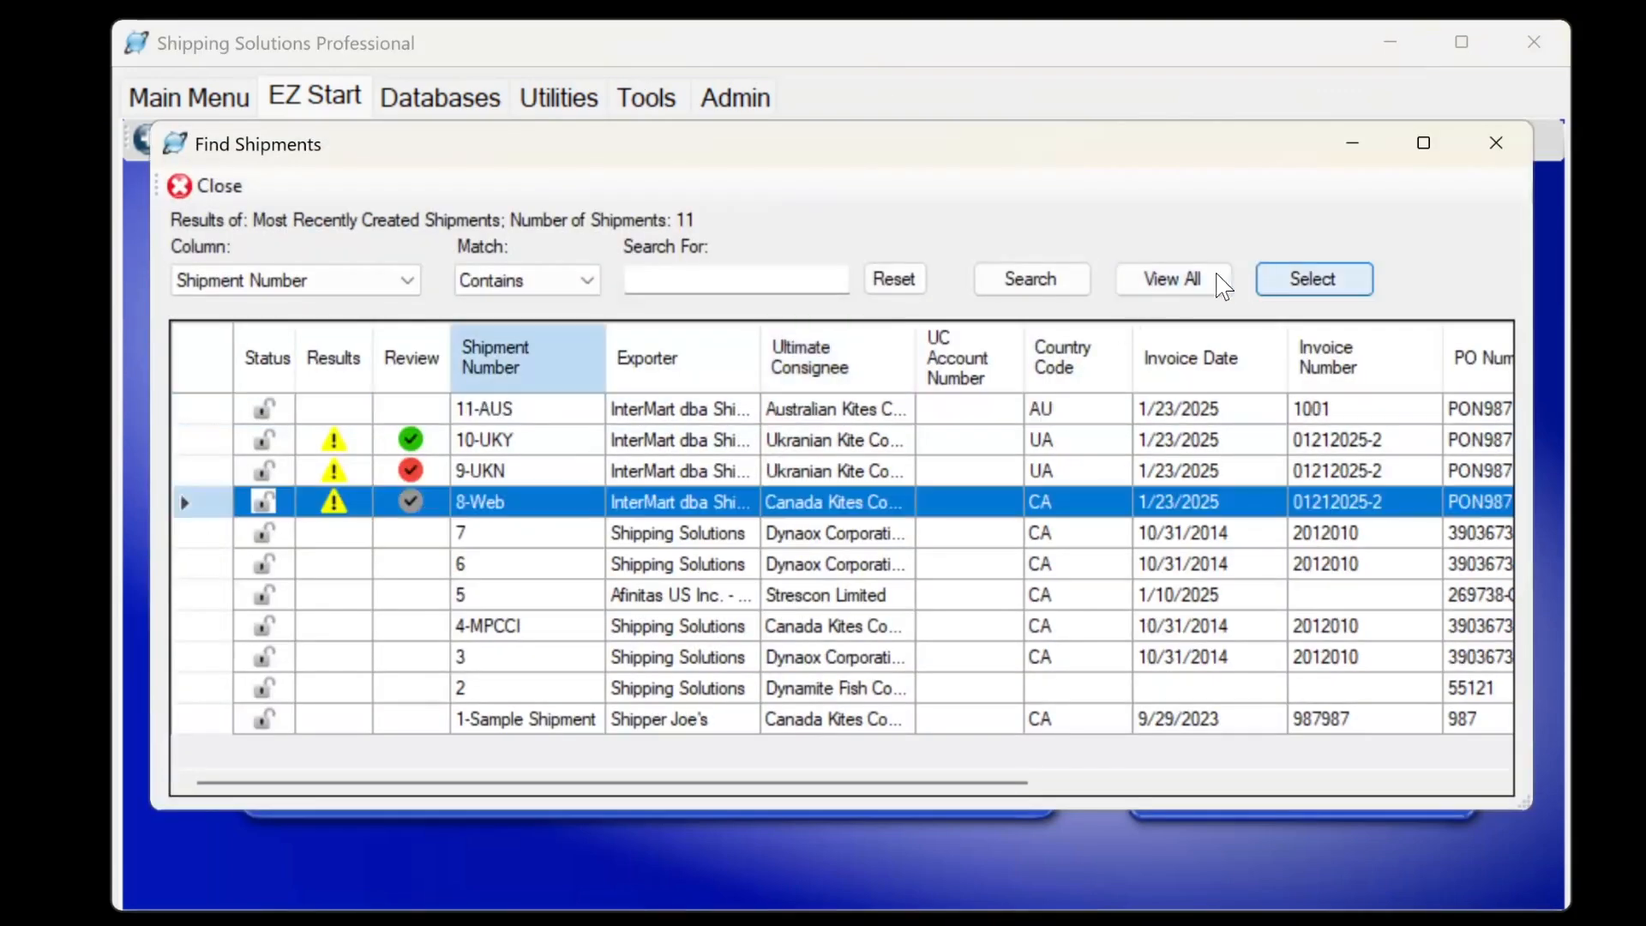
{"action": "left_click", "coordinate": [1346, 289]}
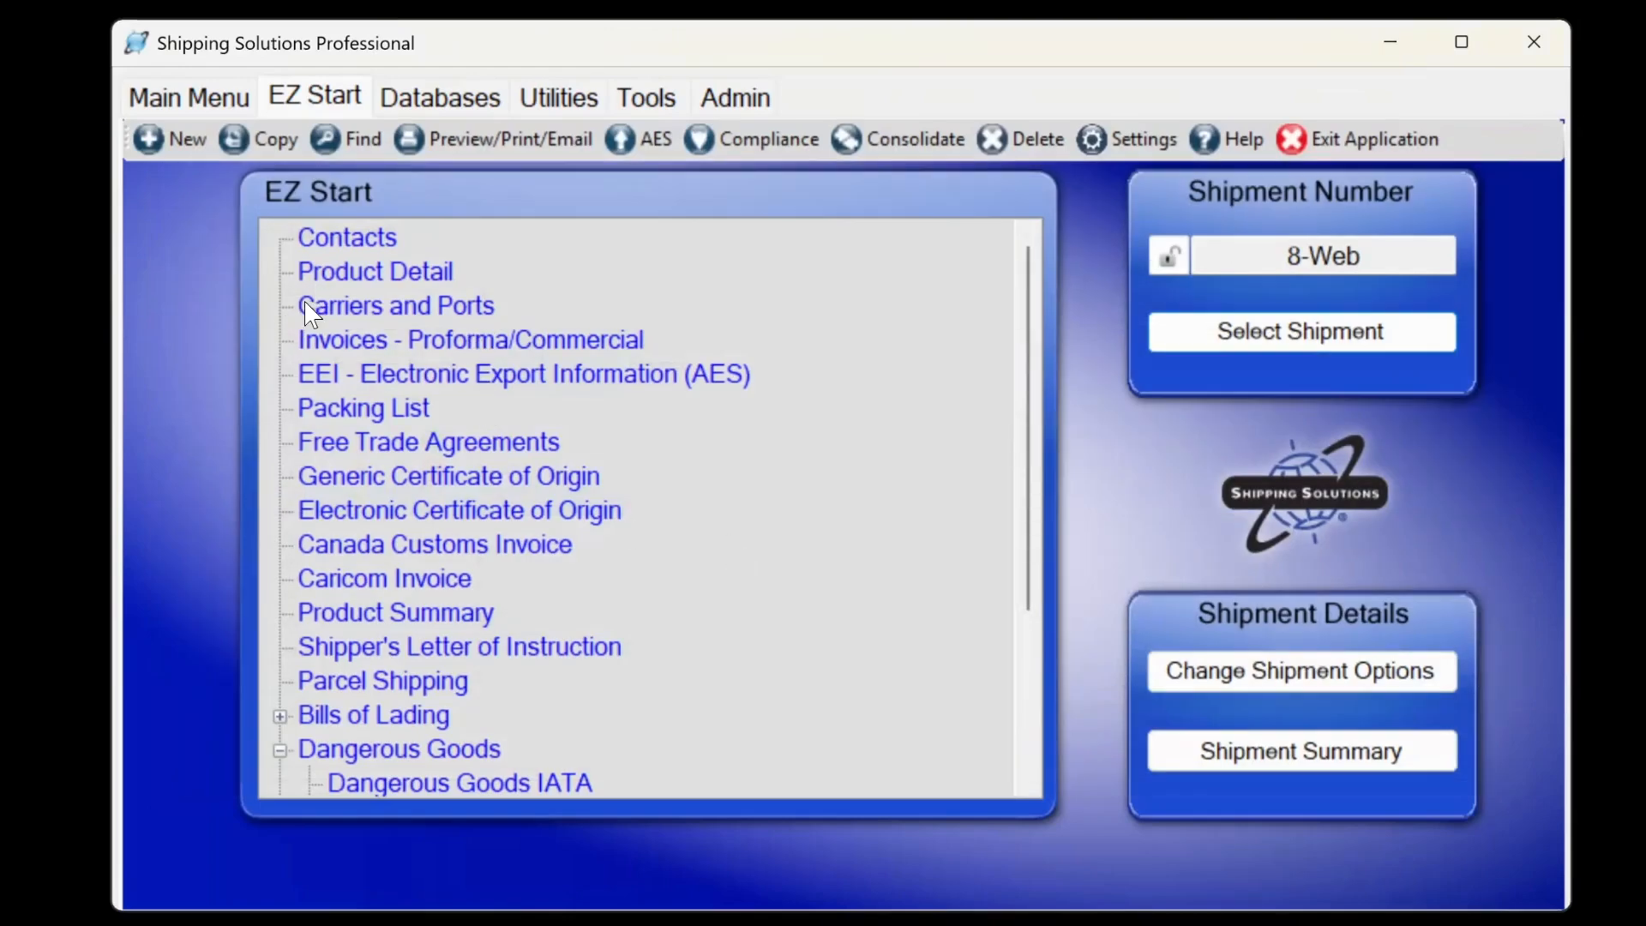
Set the packing list's number of packages to 3.
{"action": "left_click", "coordinate": [398, 410]}
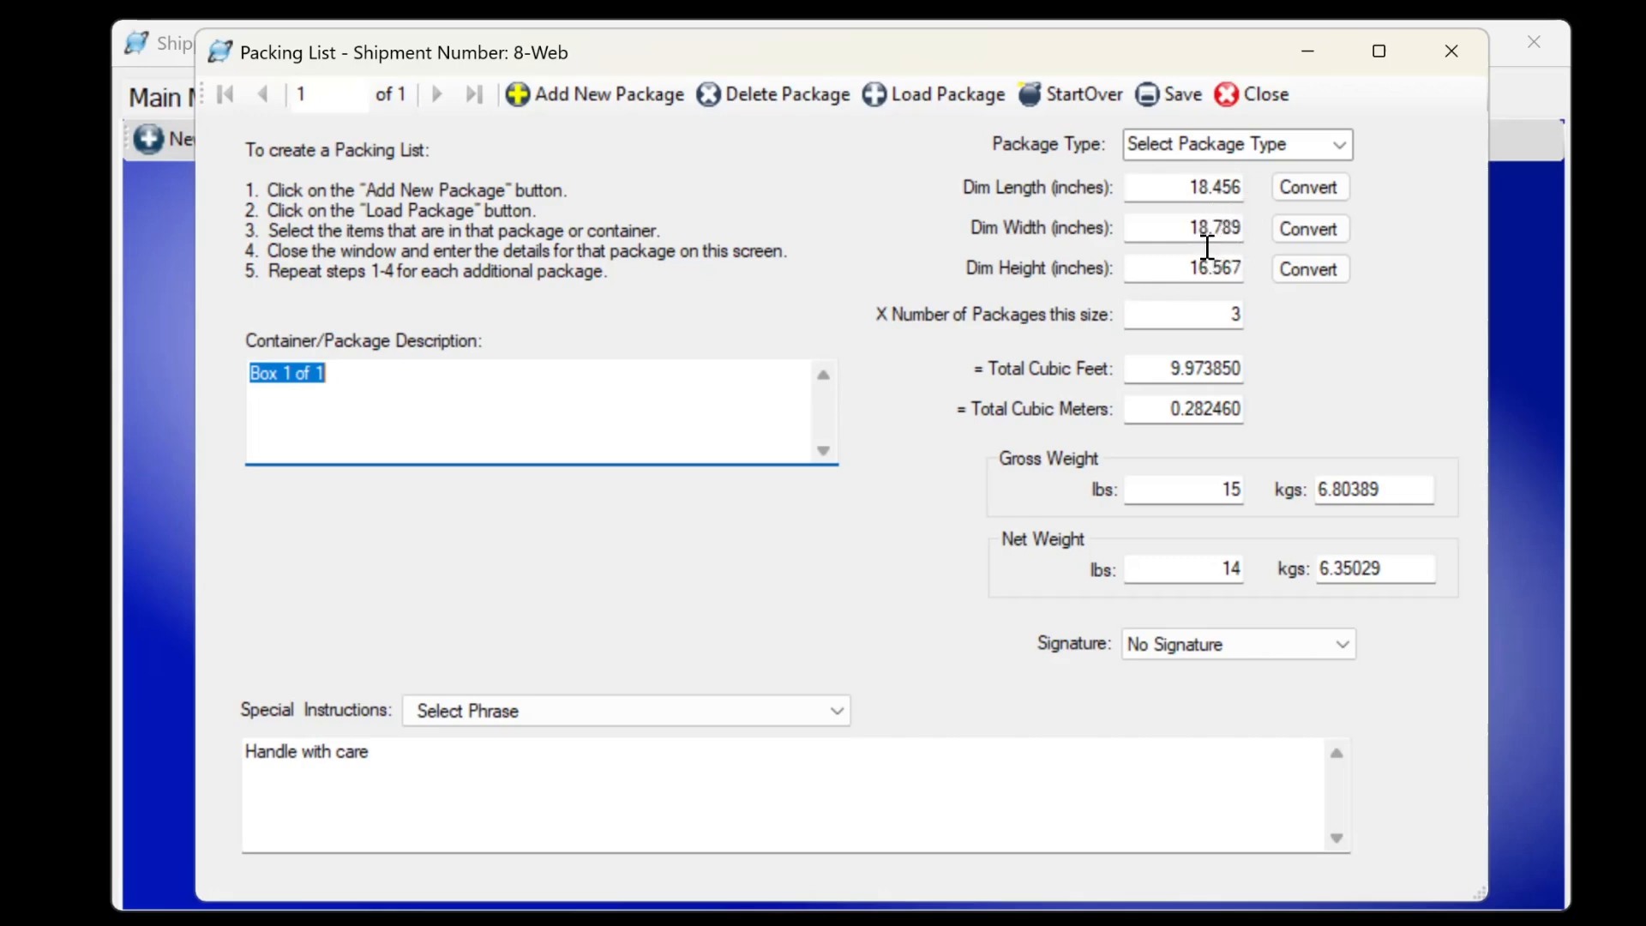
{"action": "left_click", "coordinate": [1234, 314]}
{"action": "type", "text": "3"}
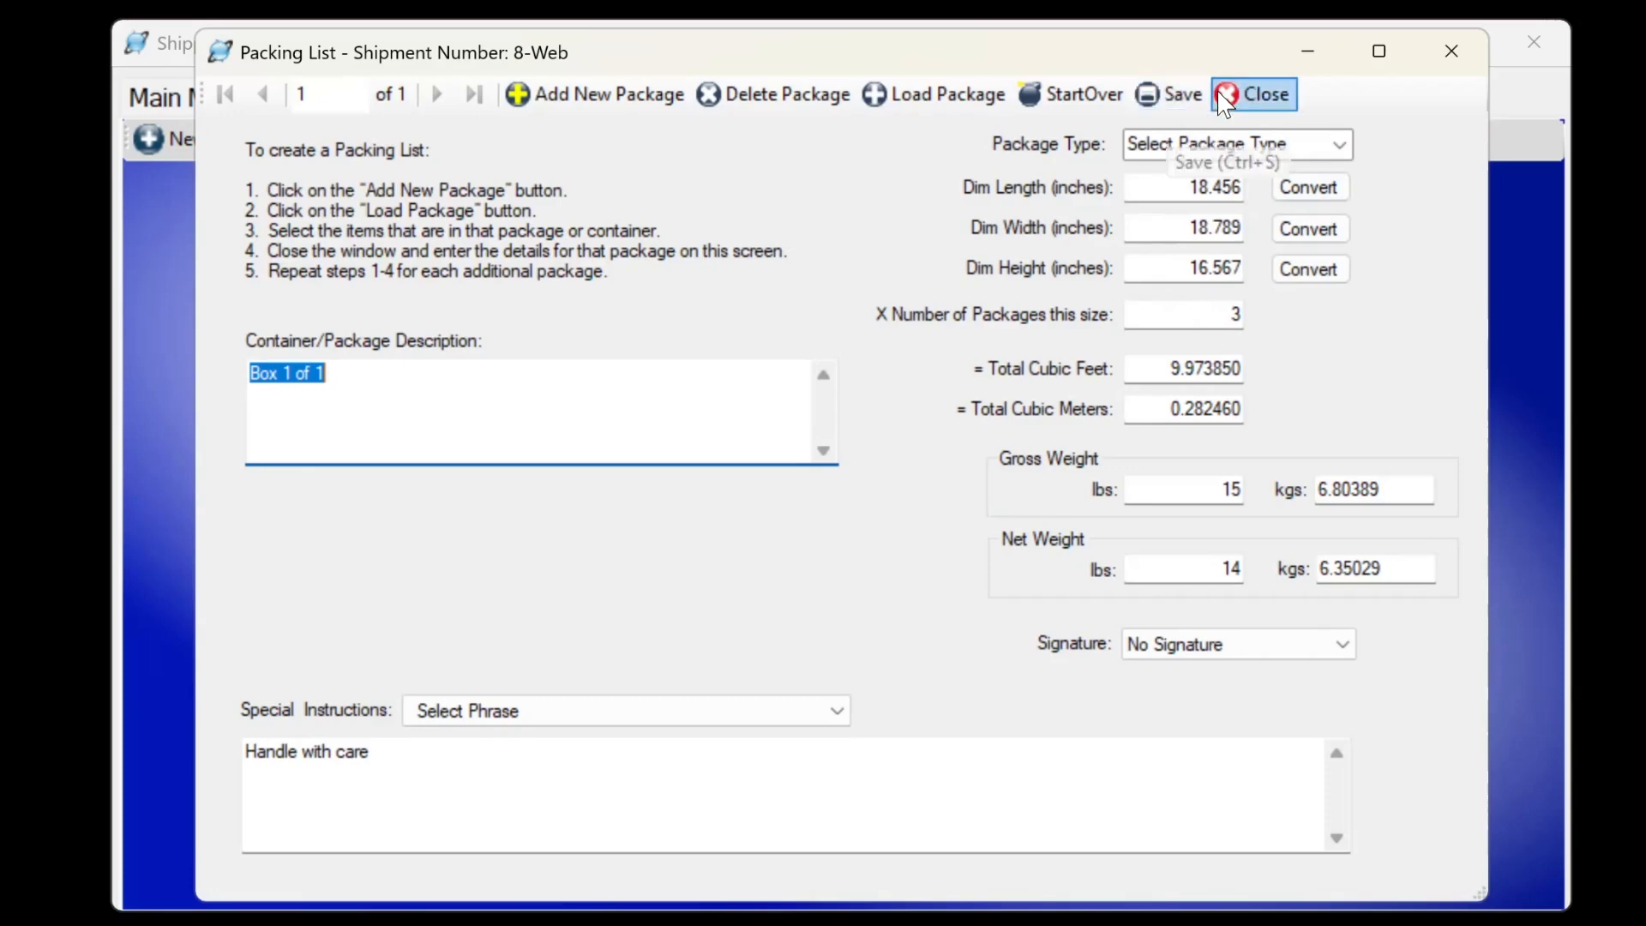
{"action": "left_click", "coordinate": [1252, 95]}
Preview the Packing List document for shipment 8-Web.
{"action": "left_click", "coordinate": [500, 137]}
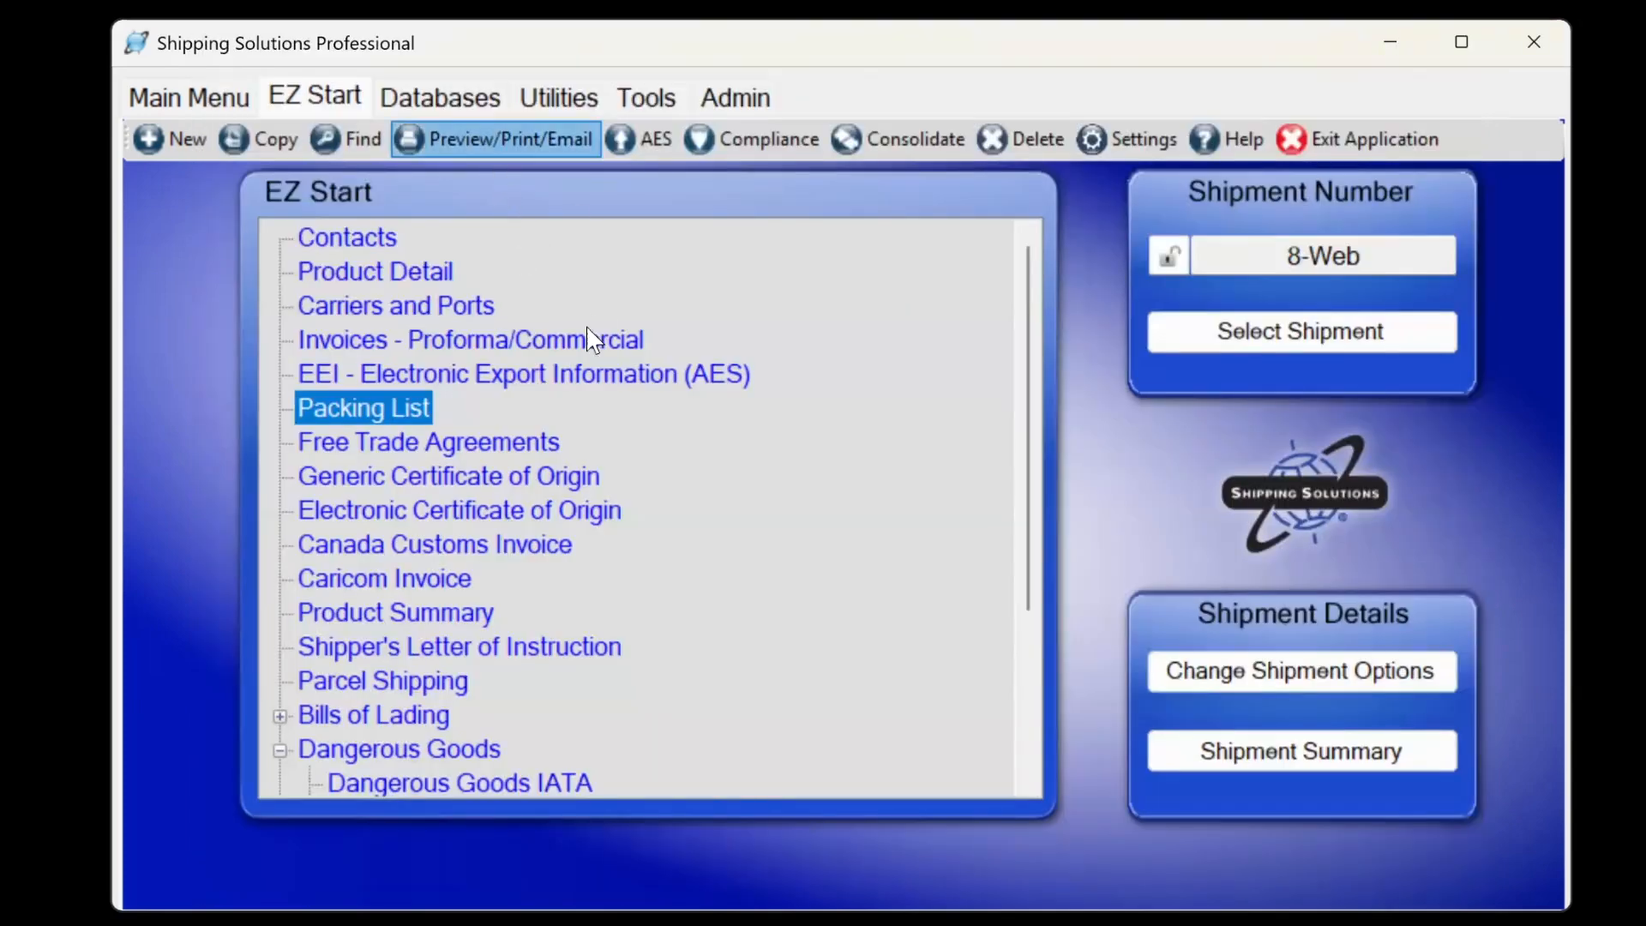
{"action": "scroll", "coordinate": [537, 677], "scroll_direction": "down", "scroll_amount": 7}
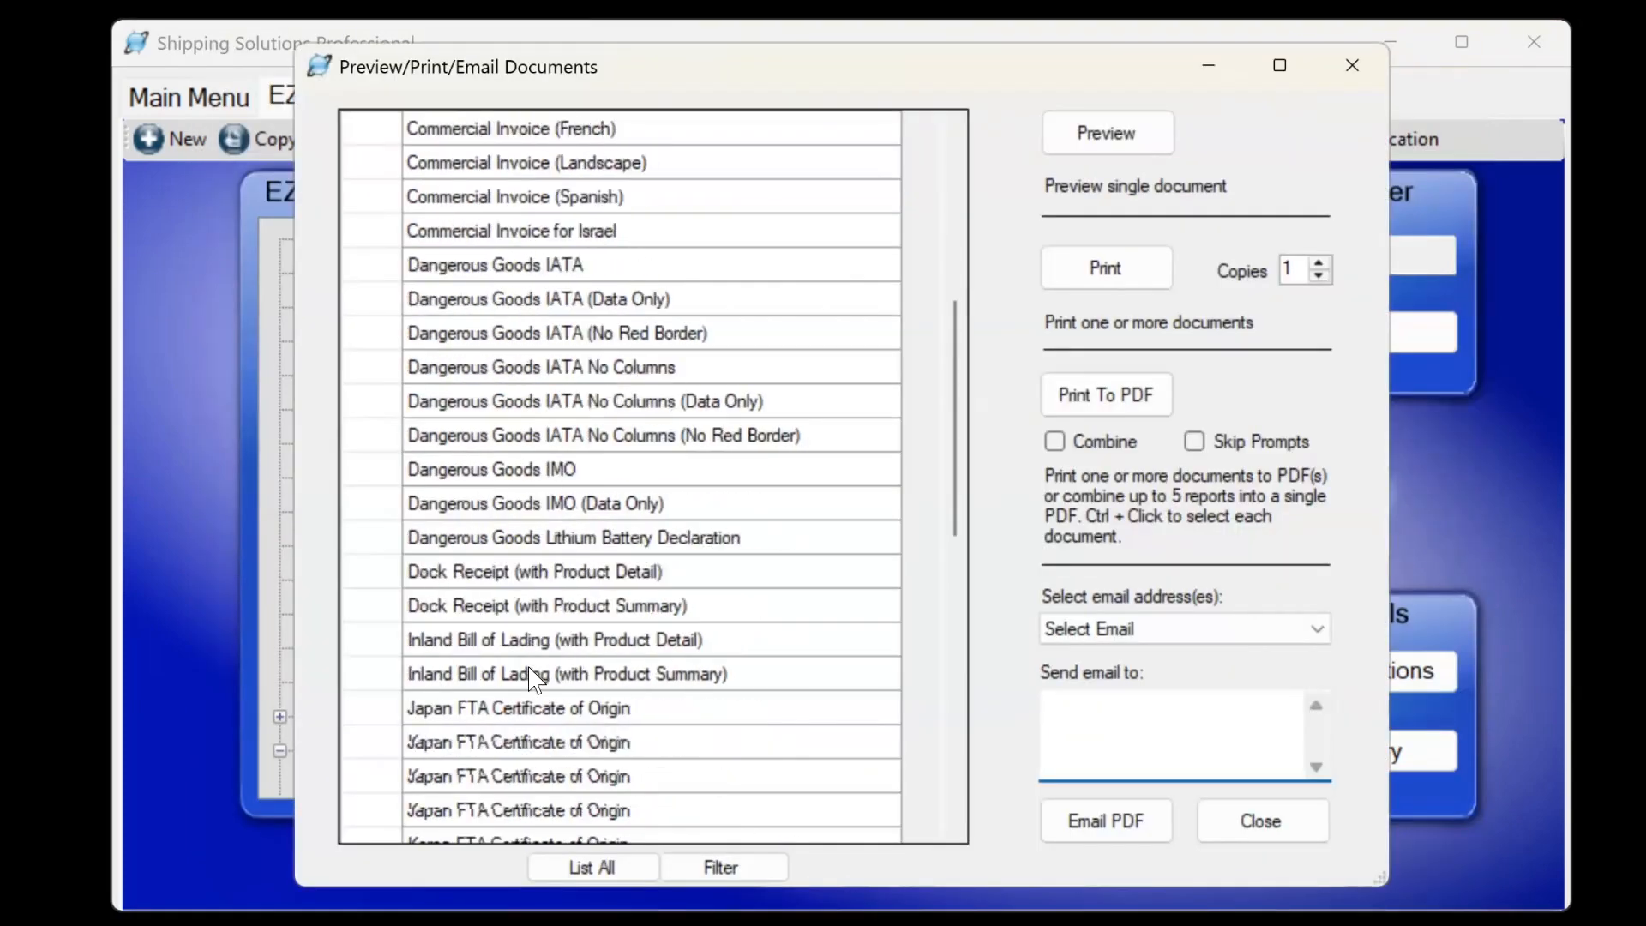
{"action": "scroll", "coordinate": [506, 515], "scroll_direction": "down", "scroll_amount": 4}
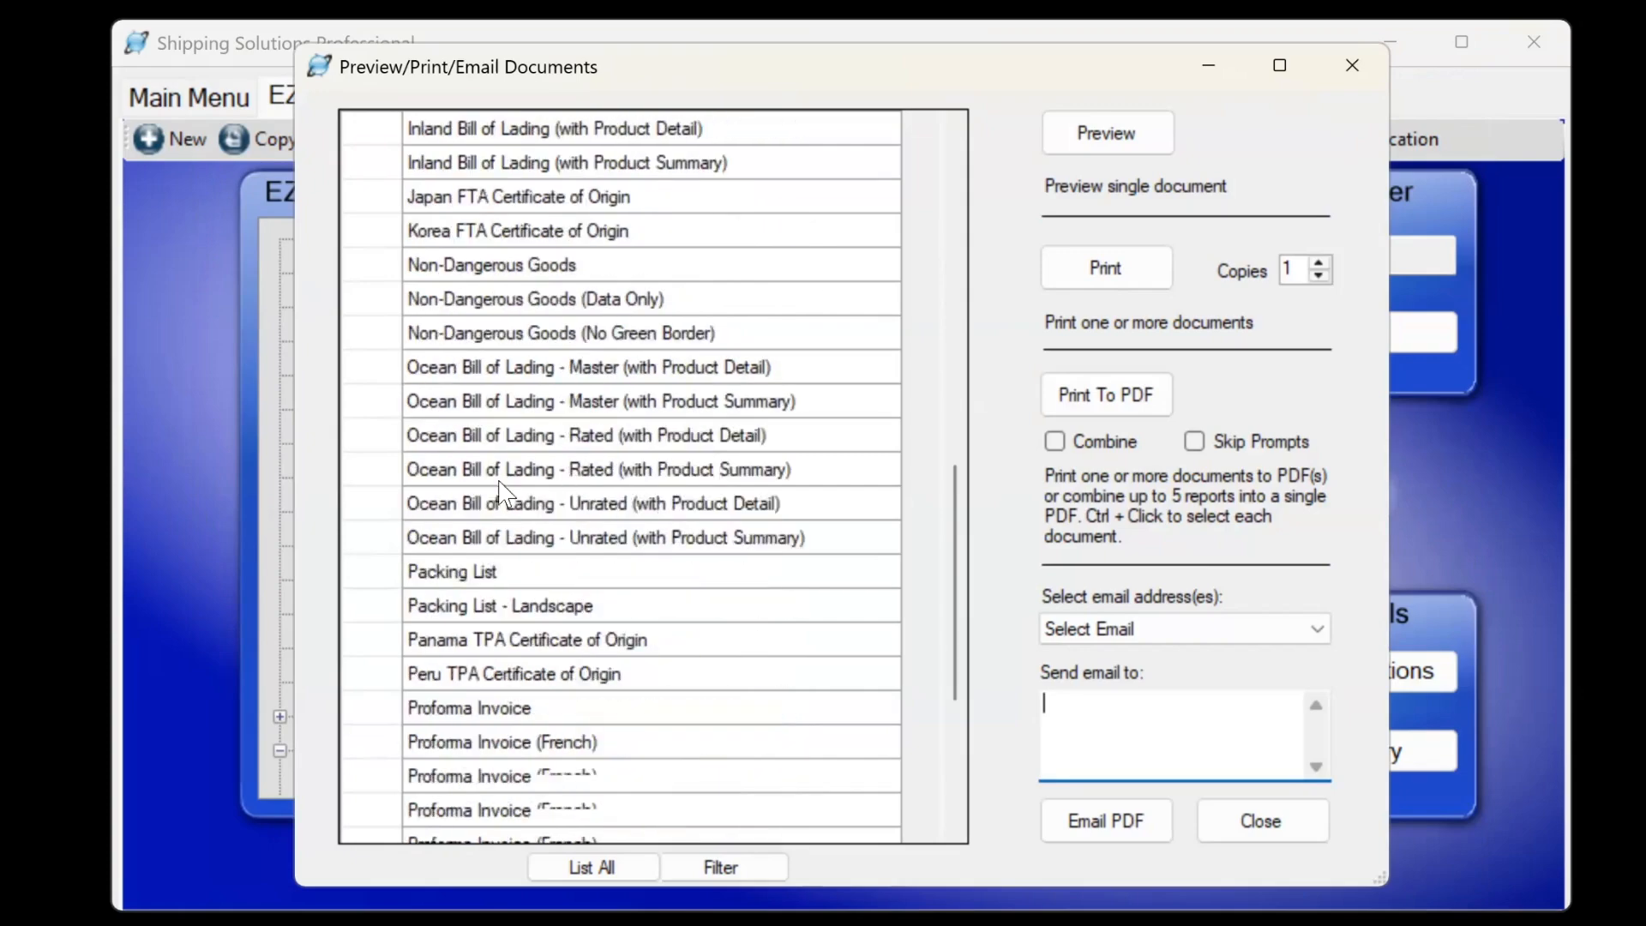
{"action": "left_click", "coordinate": [477, 471]}
{"action": "left_click", "coordinate": [1109, 134]}
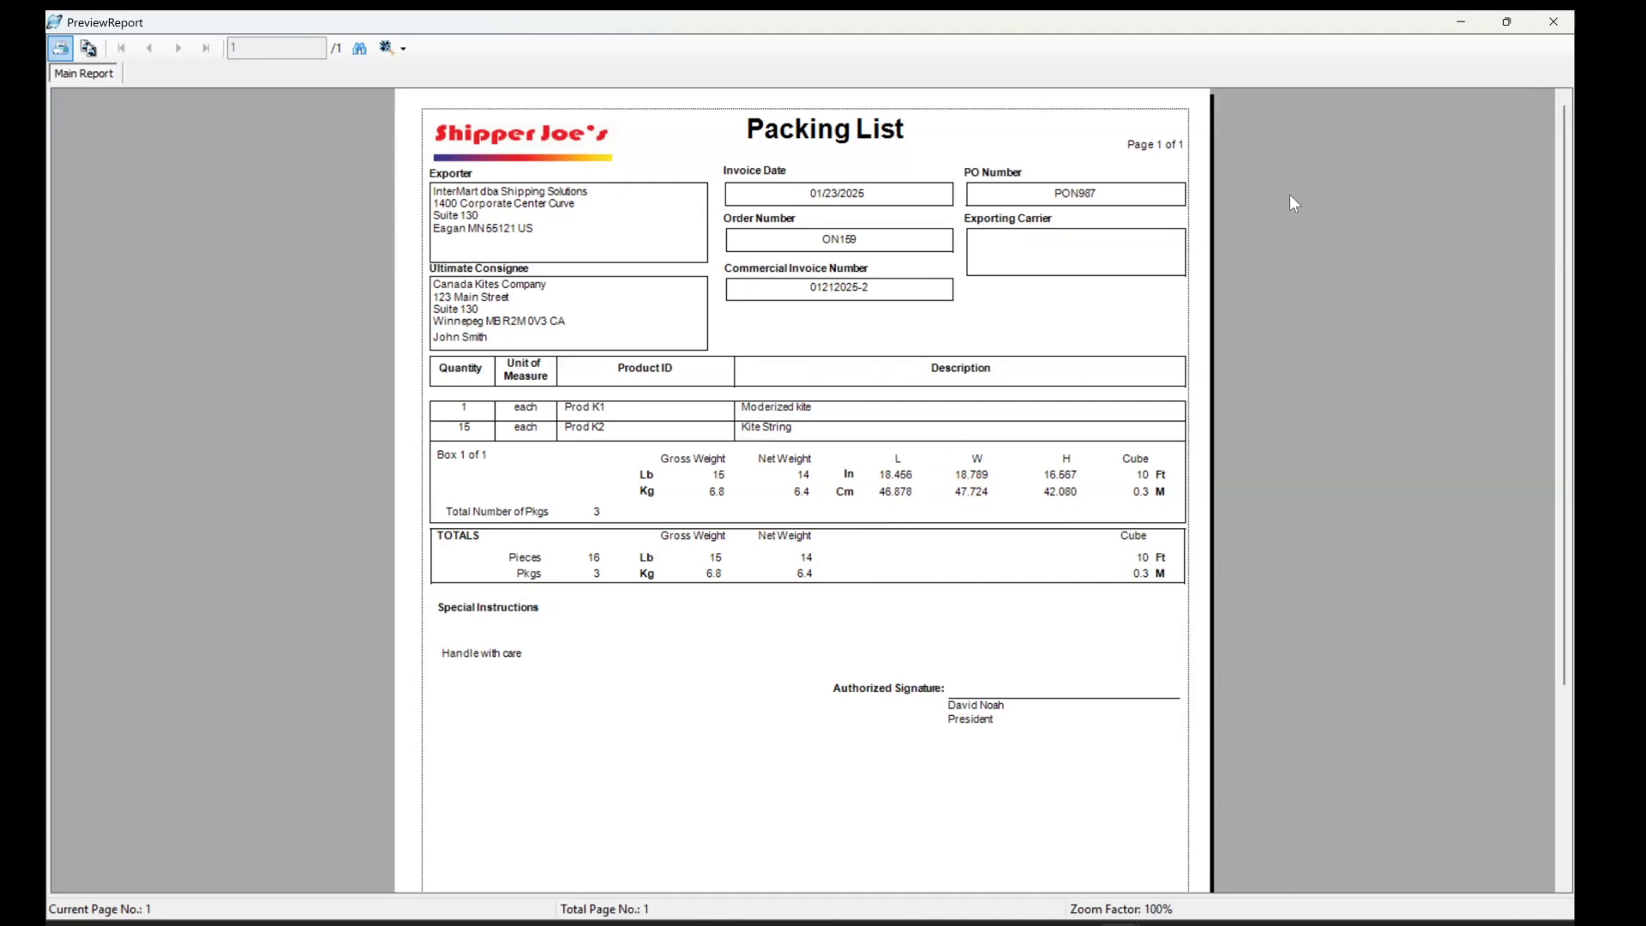
{"action": "left_click", "coordinate": [1554, 23]}
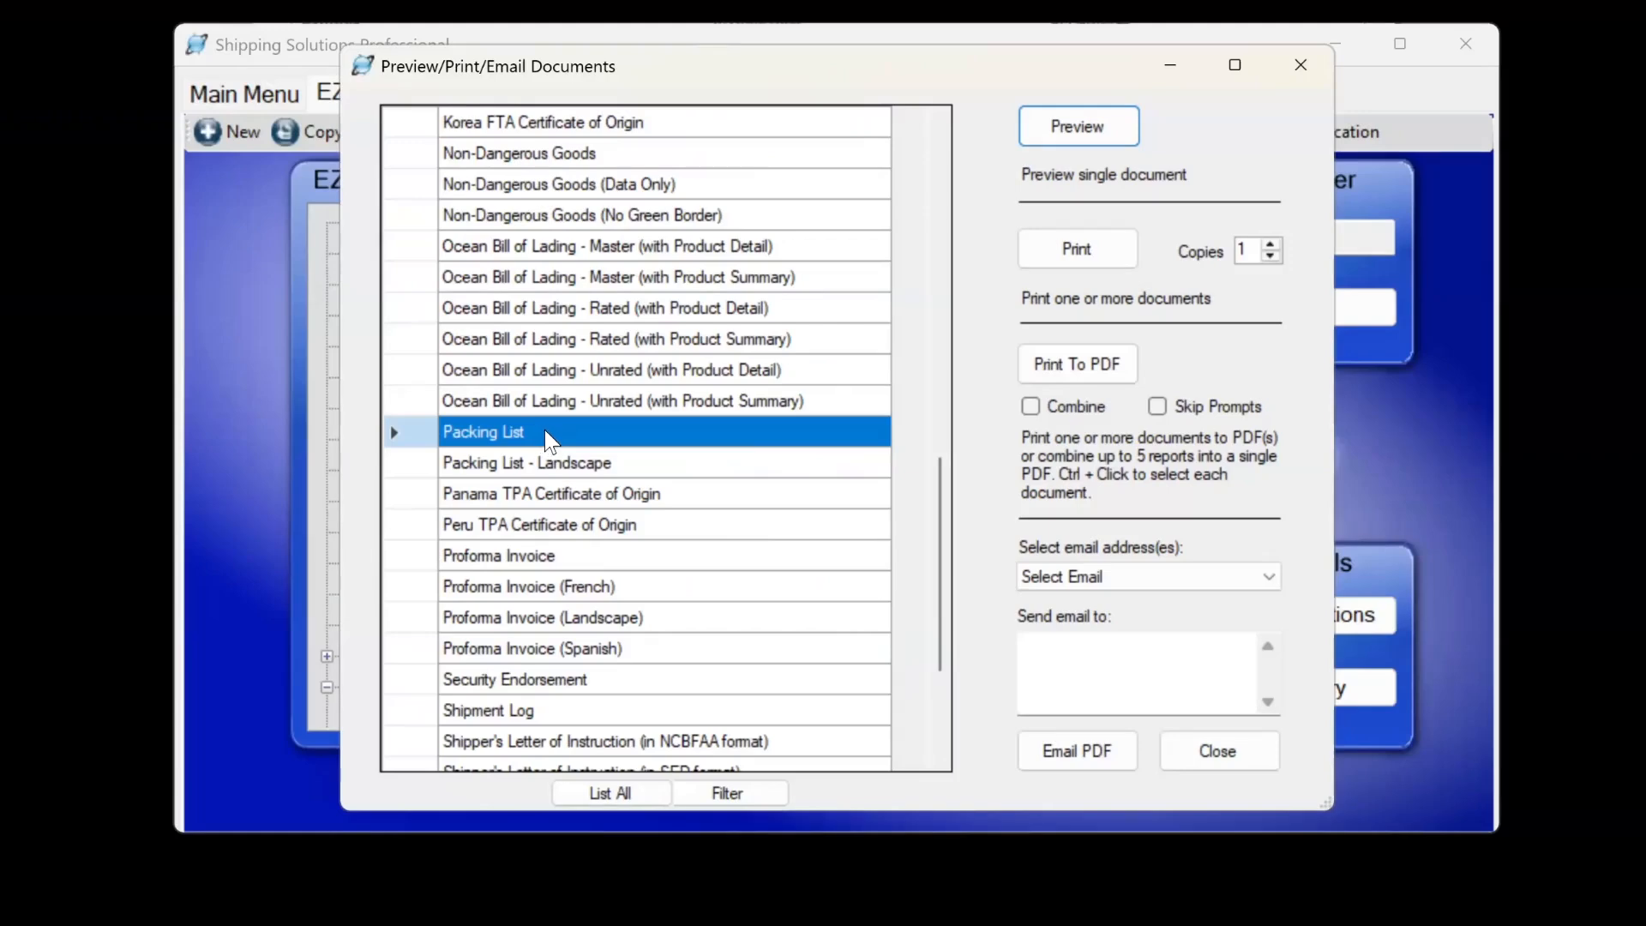
Customize the Packing List to show centimetres and inches with 2 decimals, preview it, then view Databases.
{"action": "right_click", "coordinate": [549, 439]}
{"action": "left_click", "coordinate": [600, 449]}
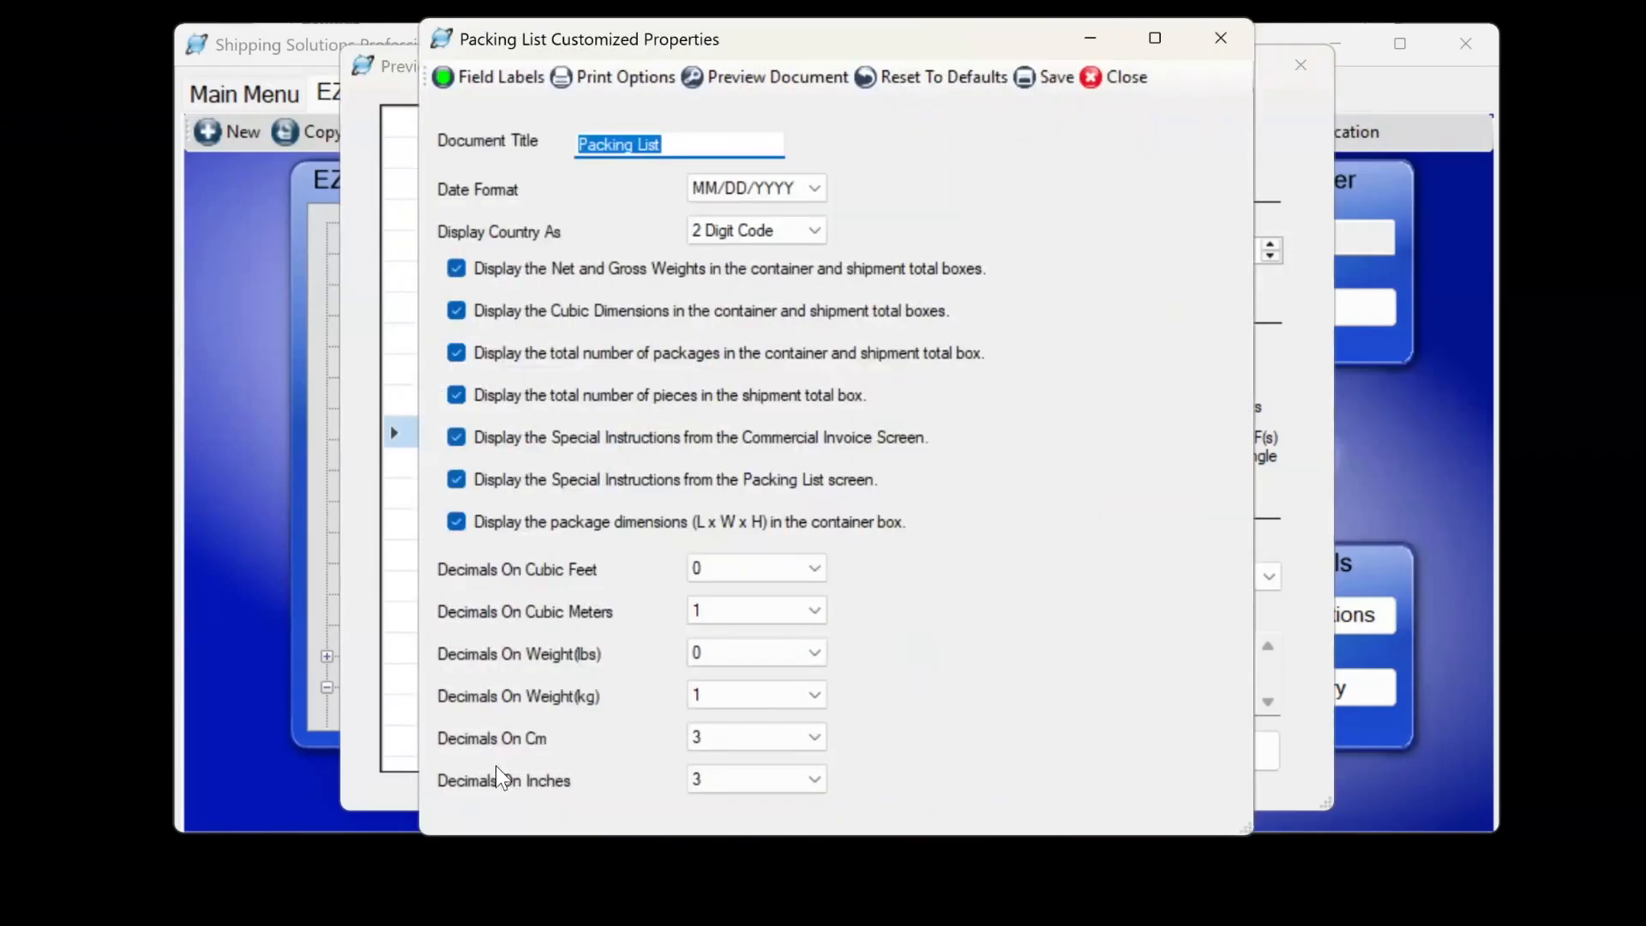
{"action": "left_click", "coordinate": [813, 739]}
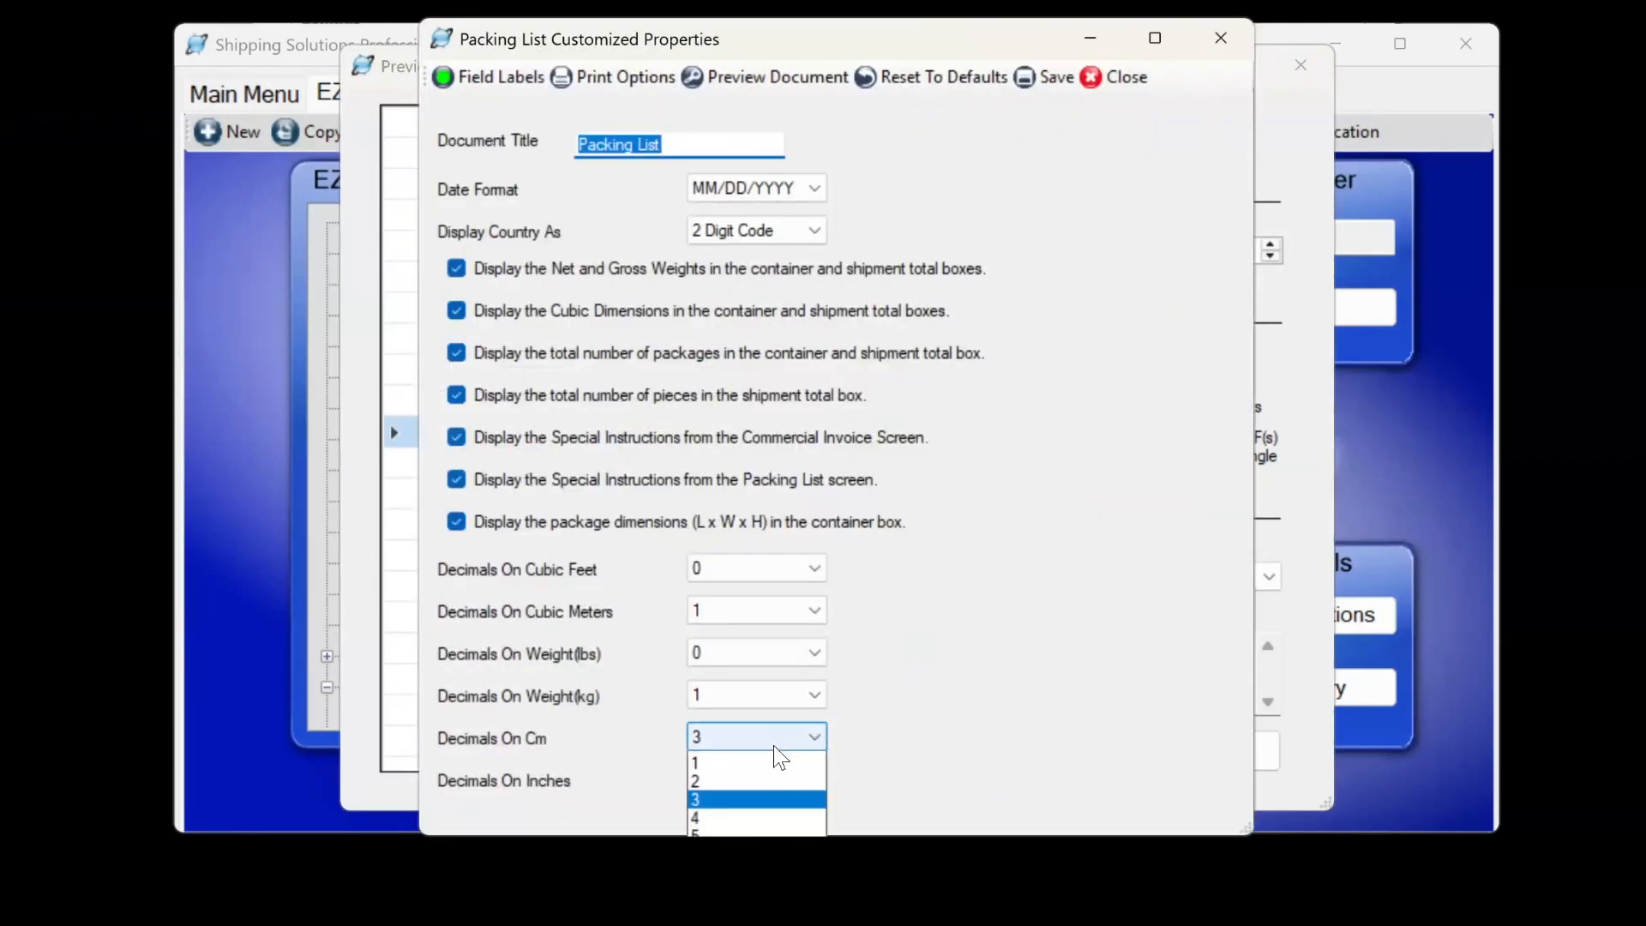
{"action": "left_click", "coordinate": [746, 781]}
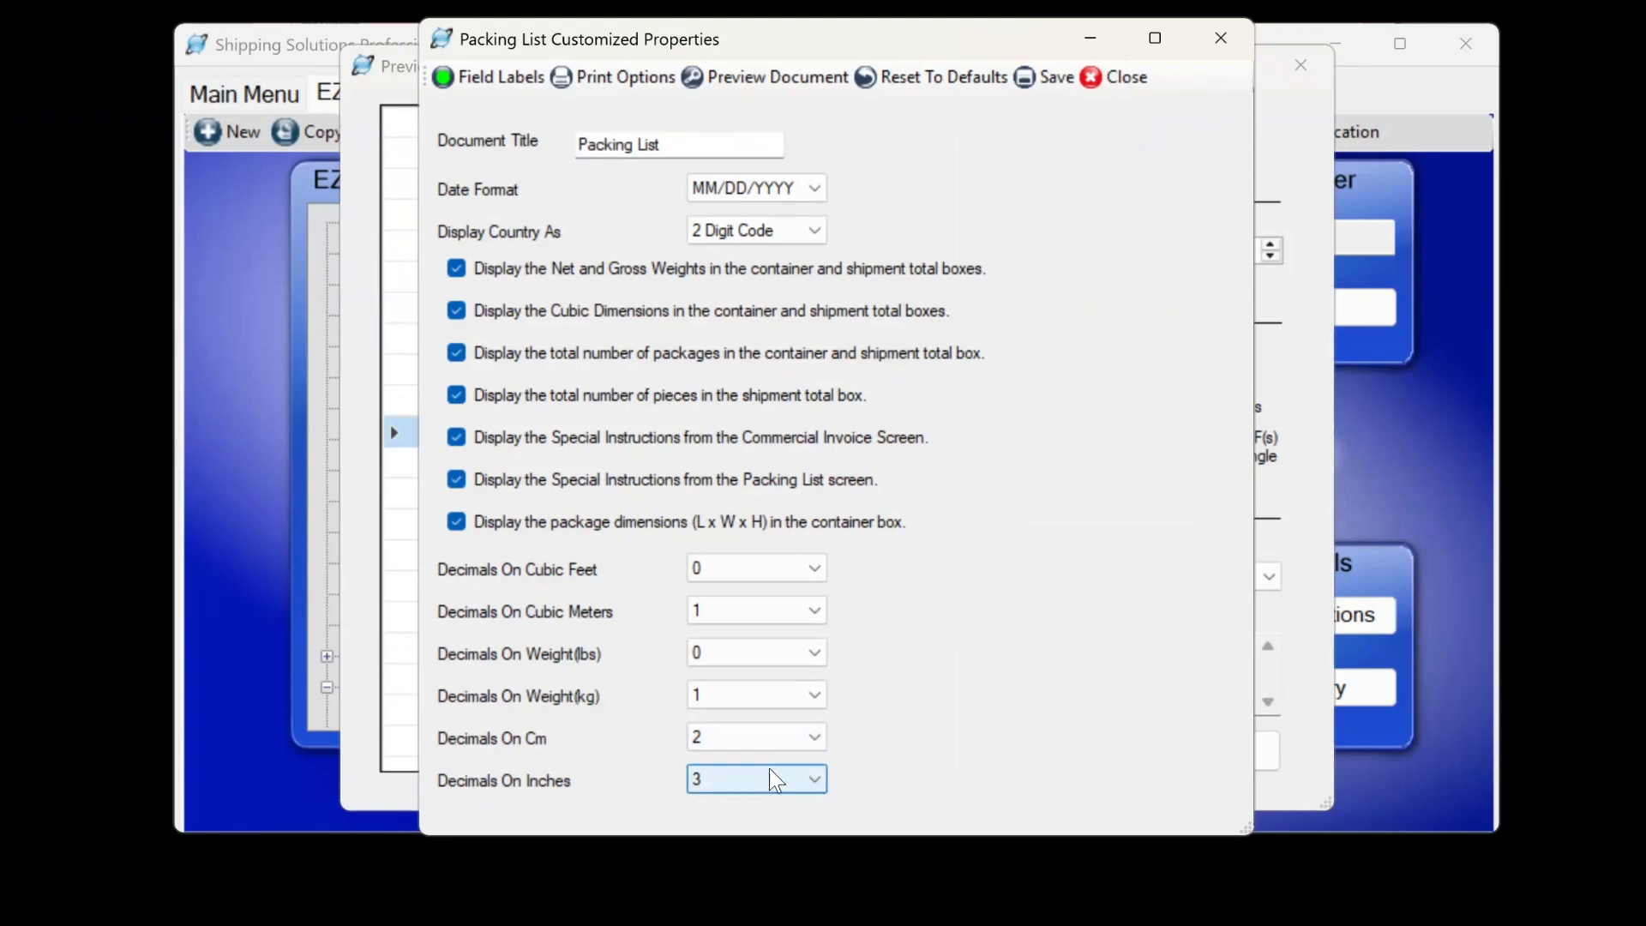
{"action": "left_click", "coordinate": [776, 781]}
{"action": "left_click", "coordinate": [746, 840]}
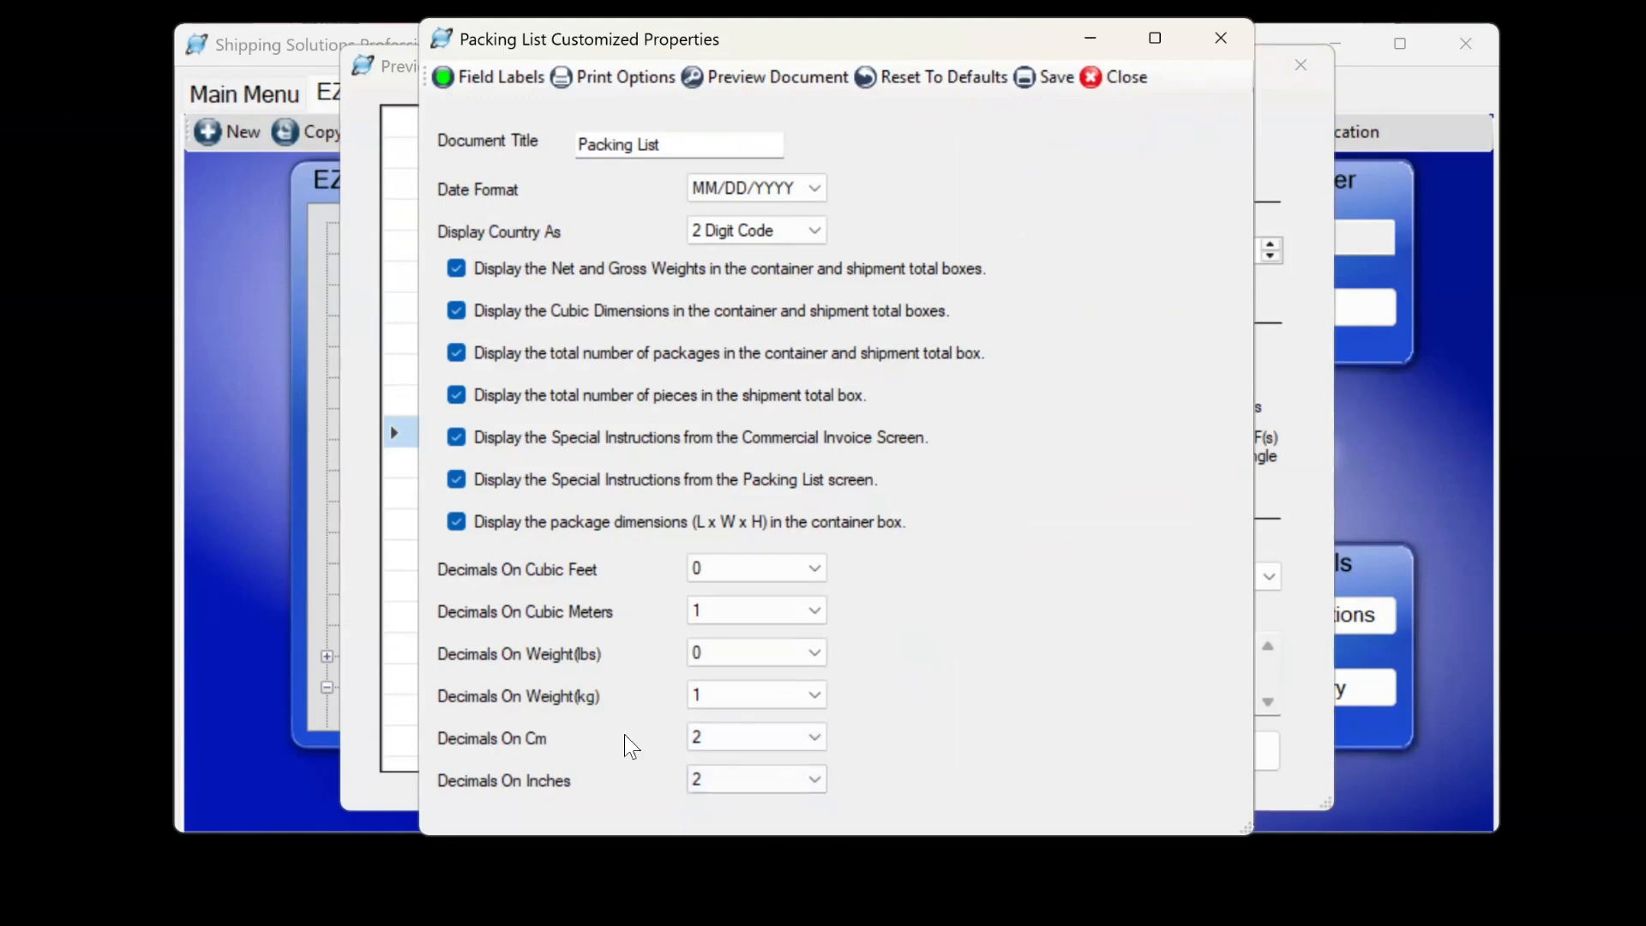
{"action": "left_click", "coordinate": [818, 740]}
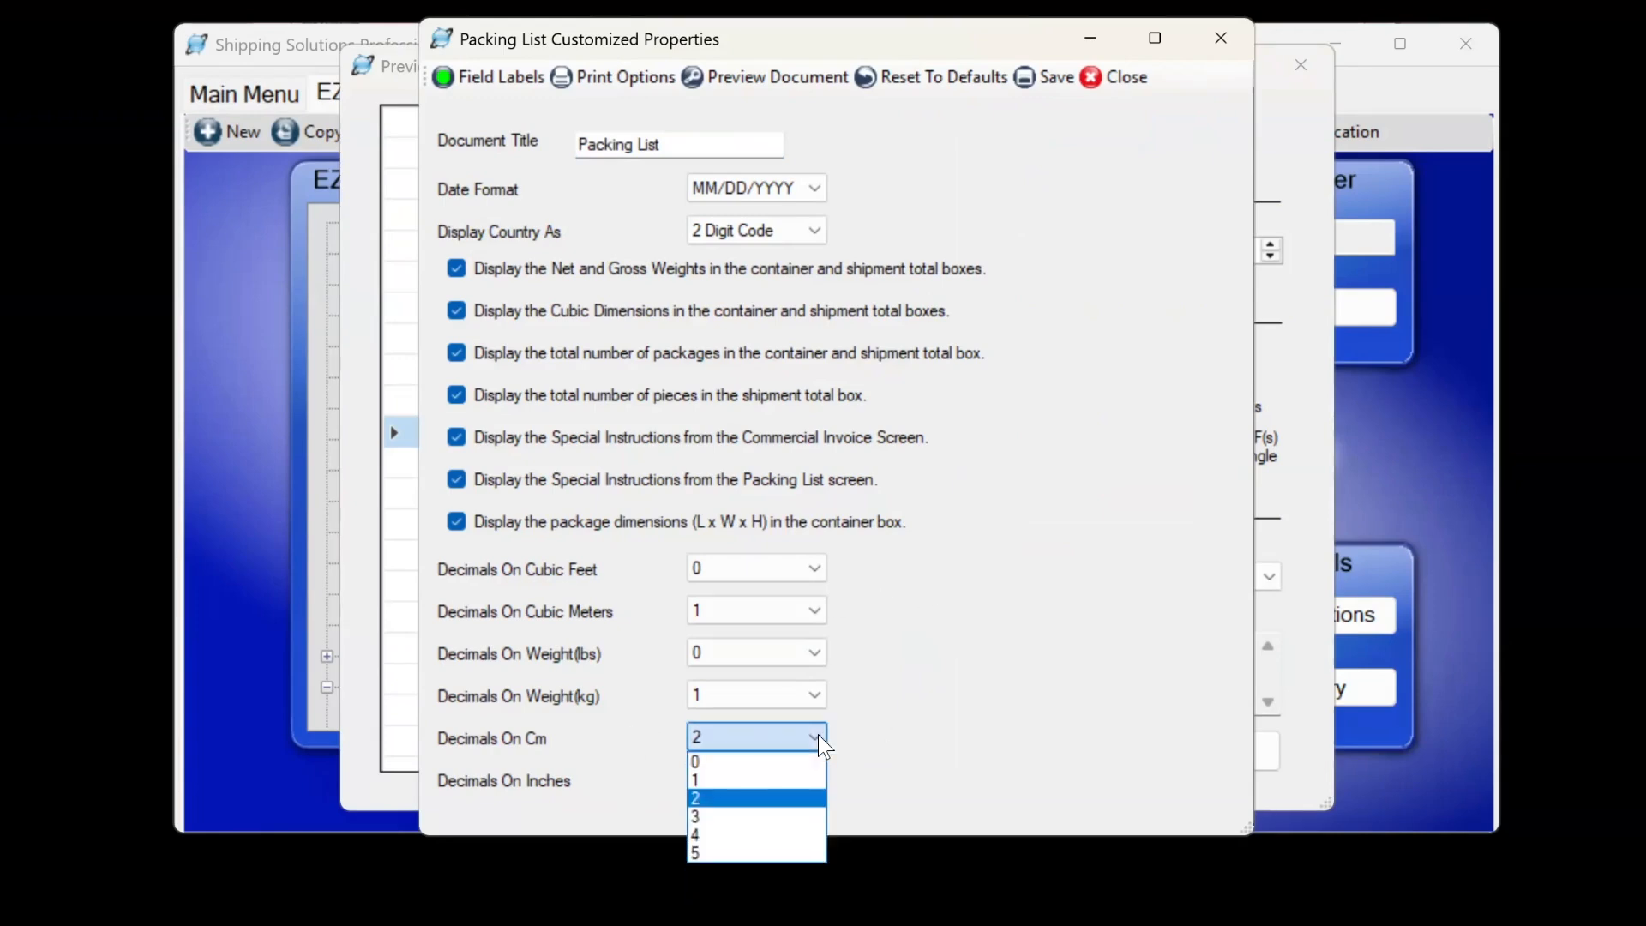
{"action": "left_click", "coordinate": [819, 737]}
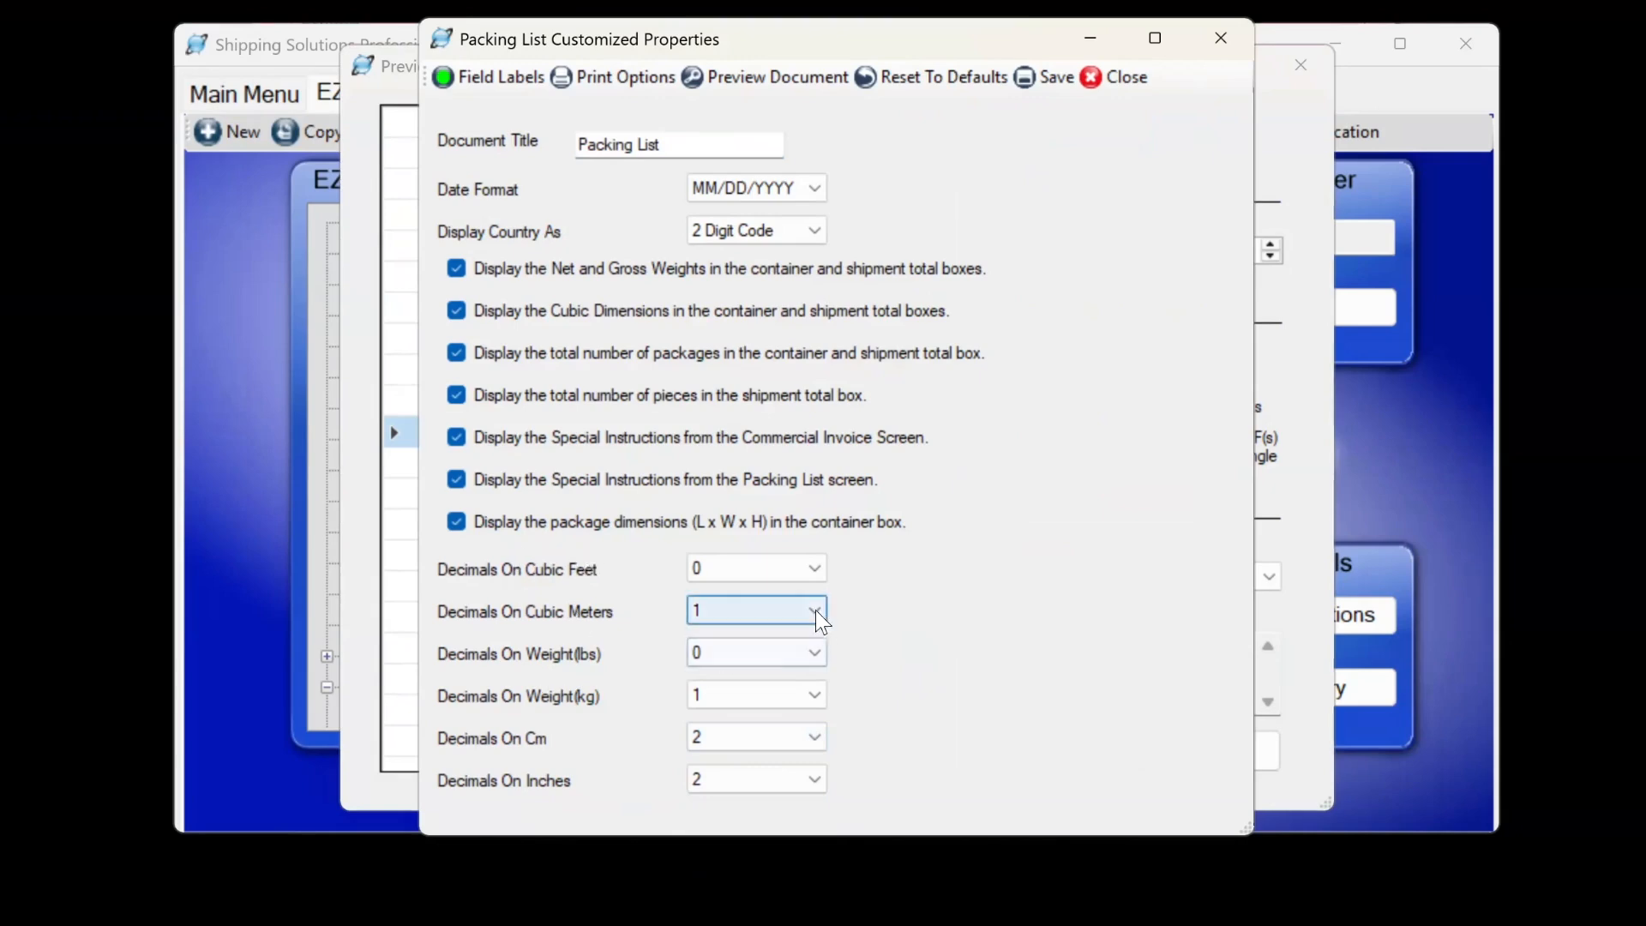
{"action": "left_click", "coordinate": [764, 79]}
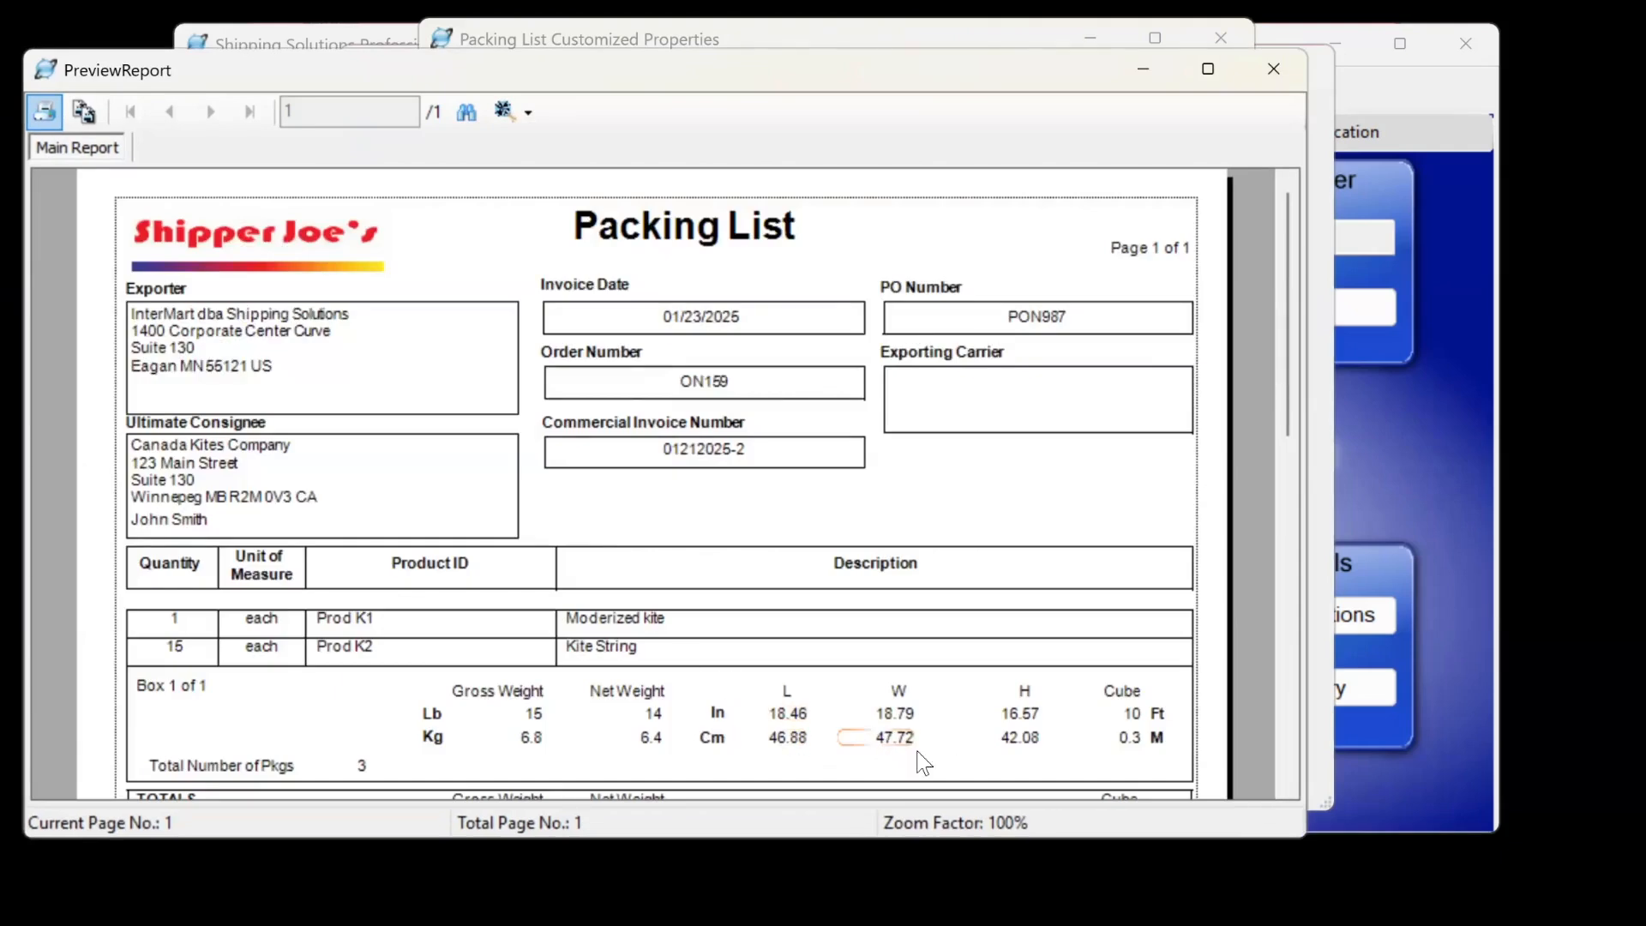
{"action": "left_click", "coordinate": [1275, 72]}
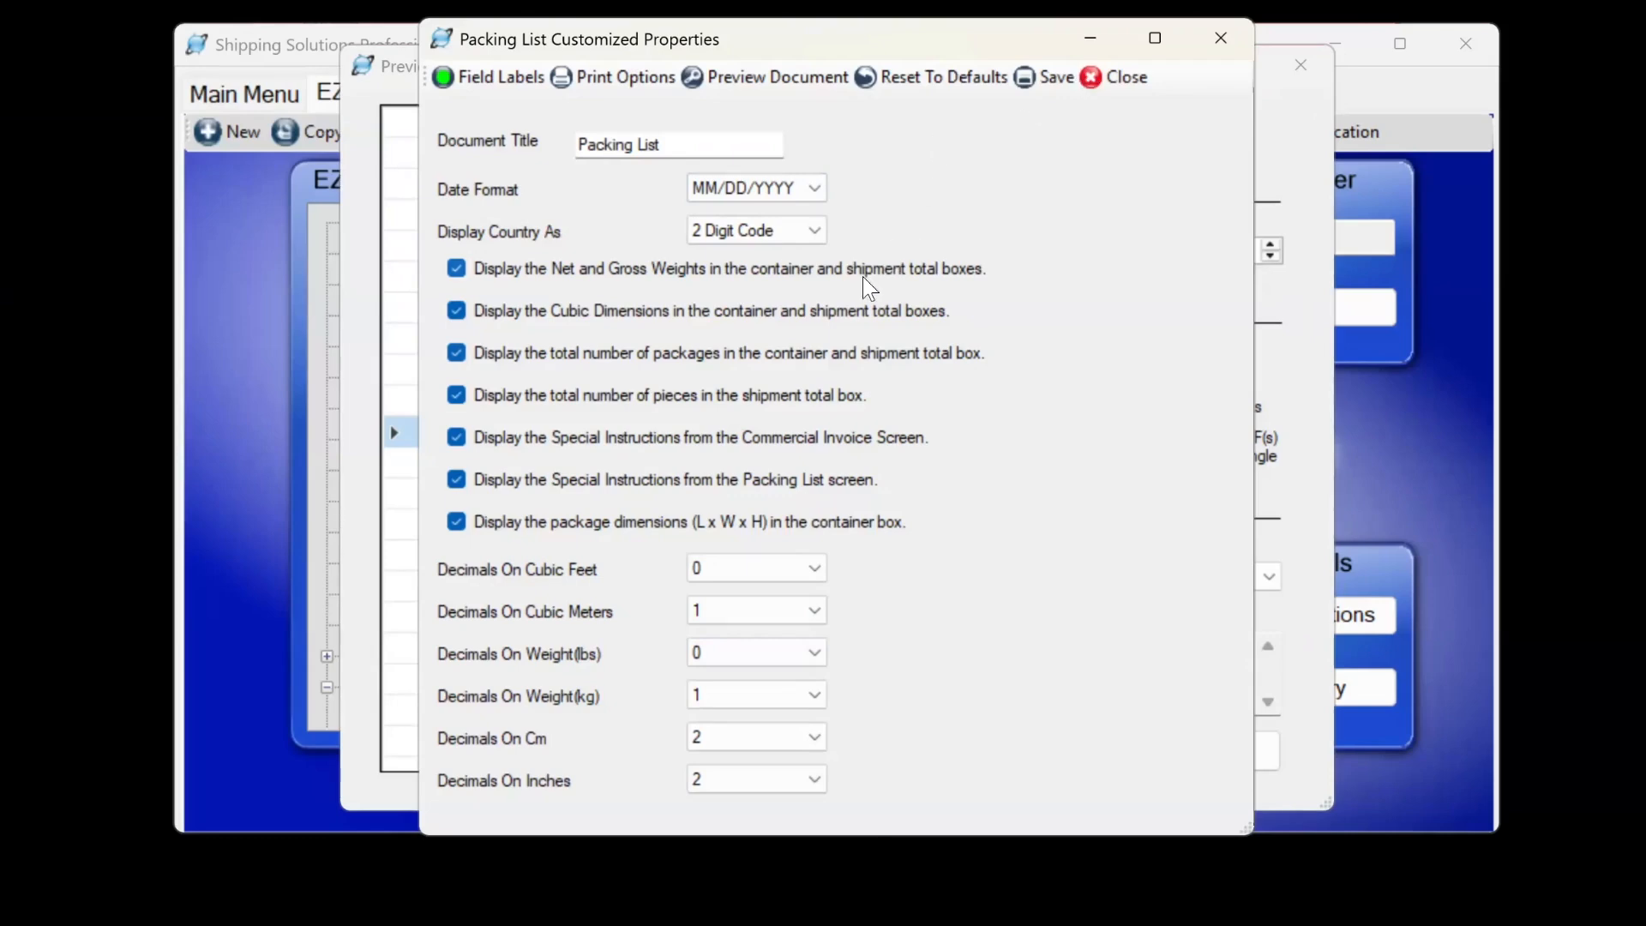
{"action": "left_click", "coordinate": [1126, 77]}
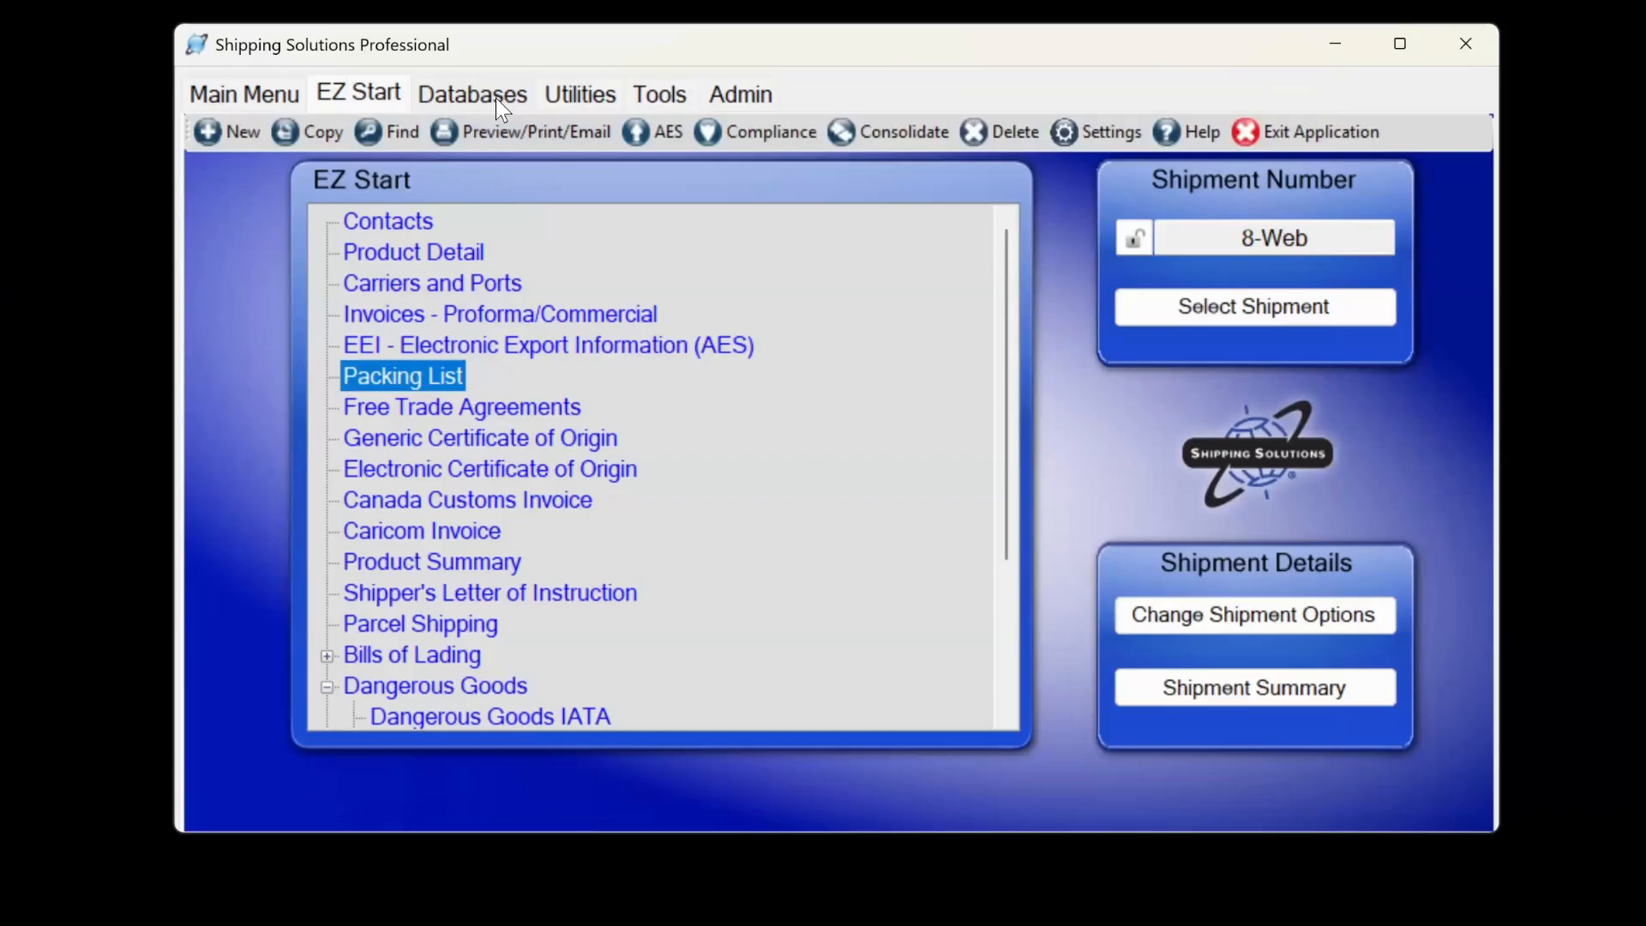
{"action": "left_click", "coordinate": [496, 97]}
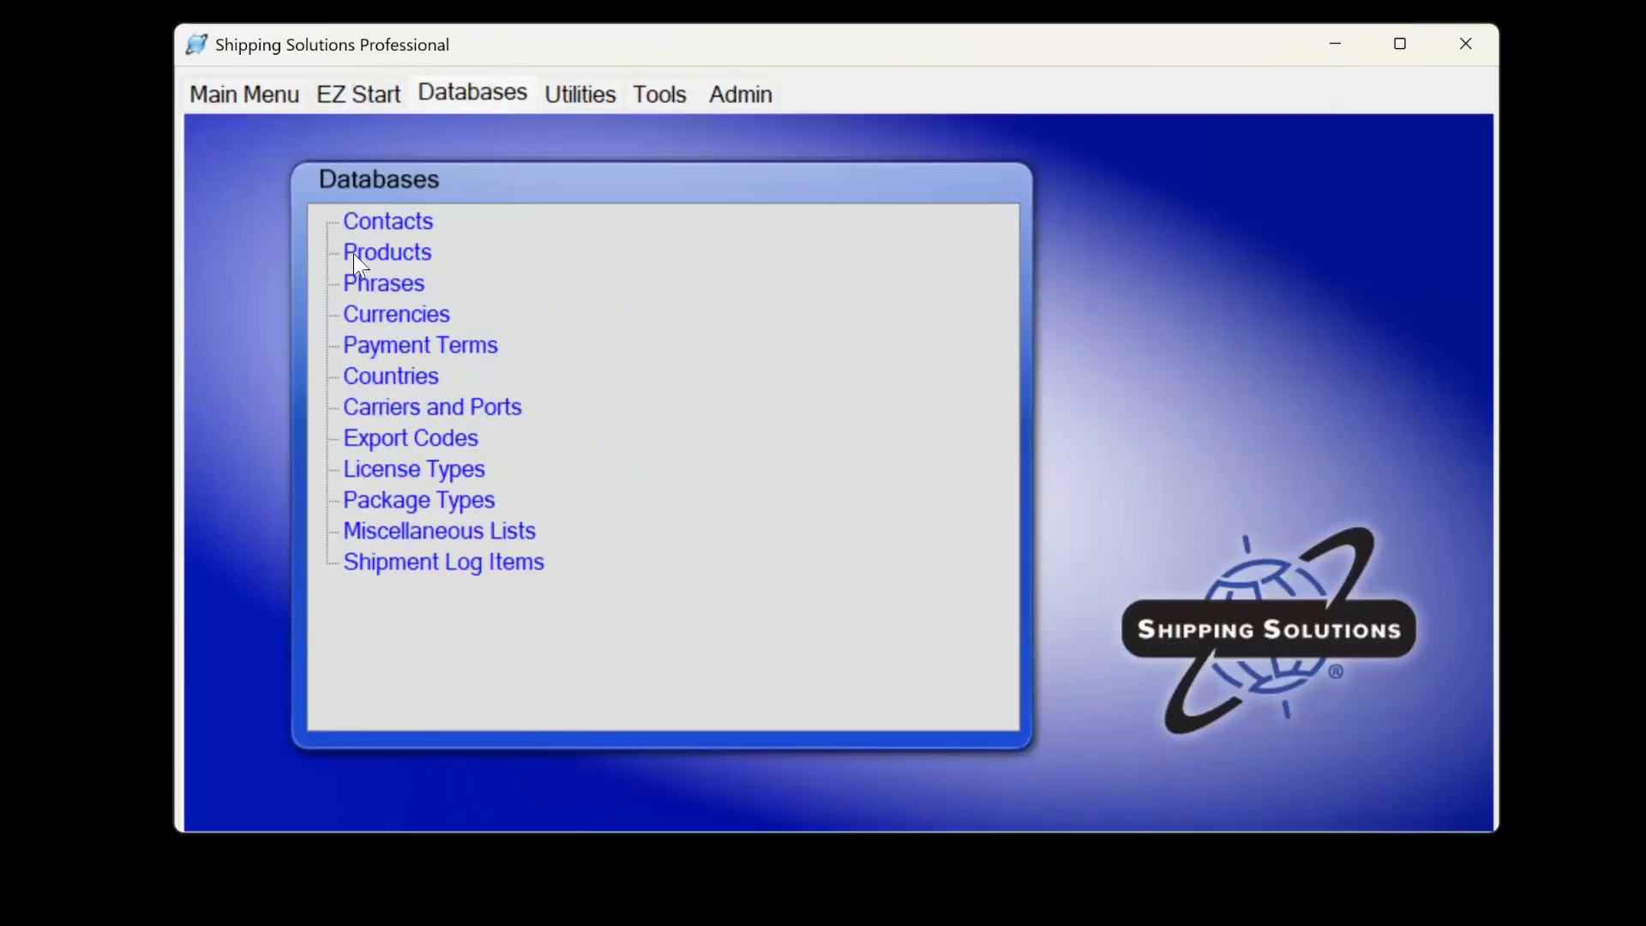
Open the Products database window.
{"action": "left_click", "coordinate": [386, 253]}
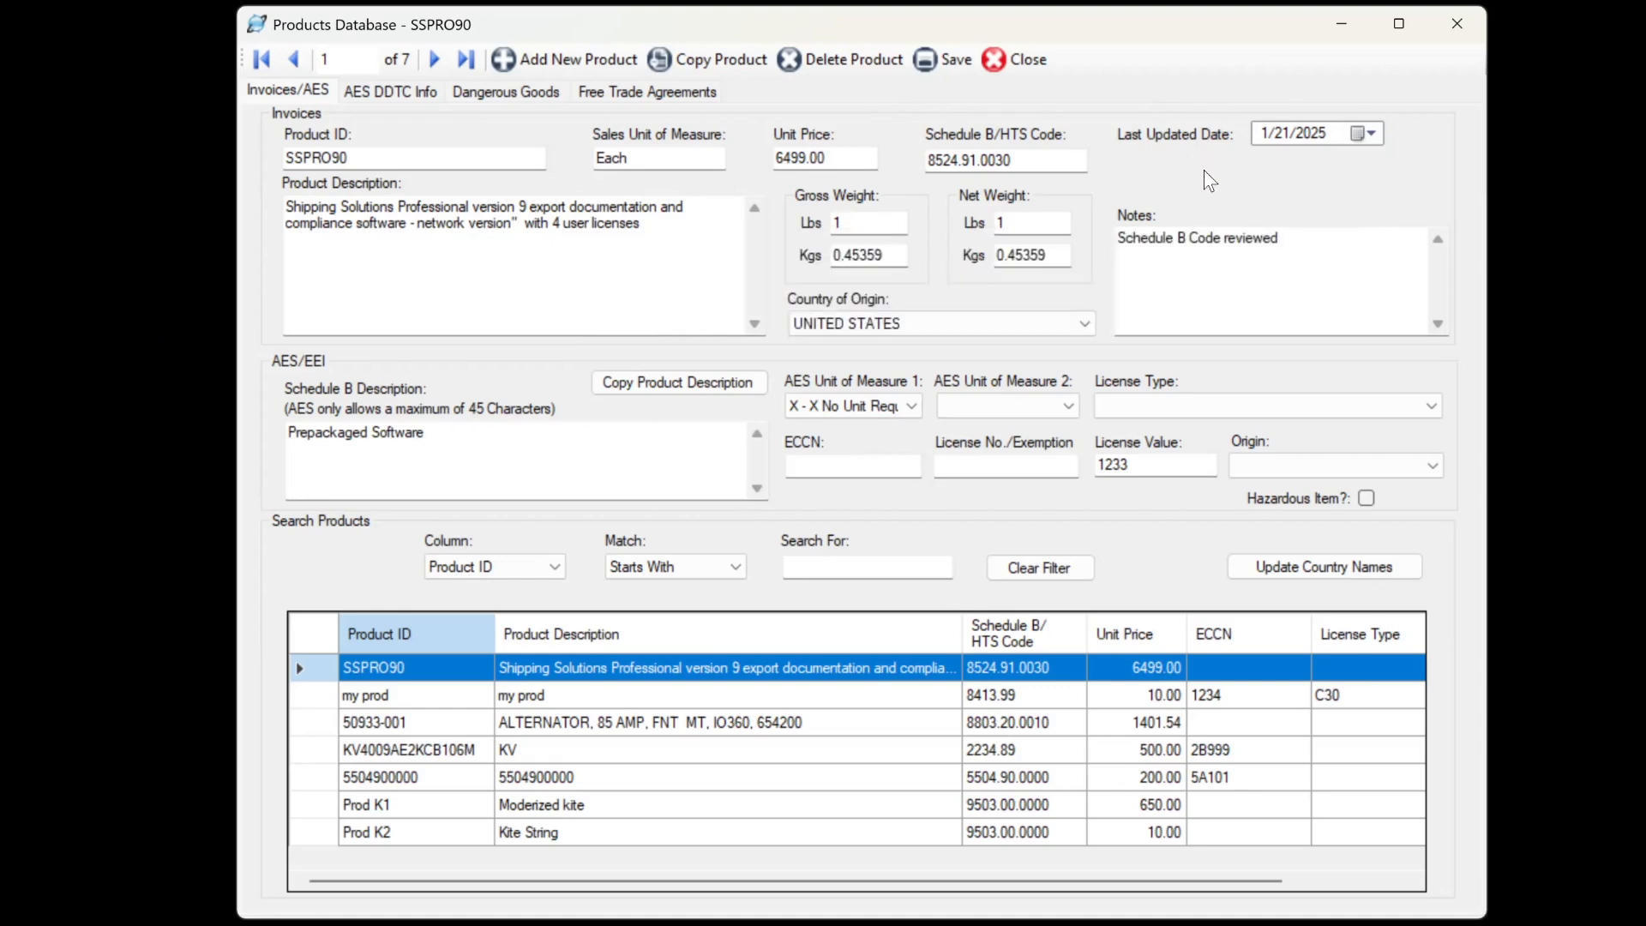
{"action": "mouse_move", "coordinate": [1230, 266]}
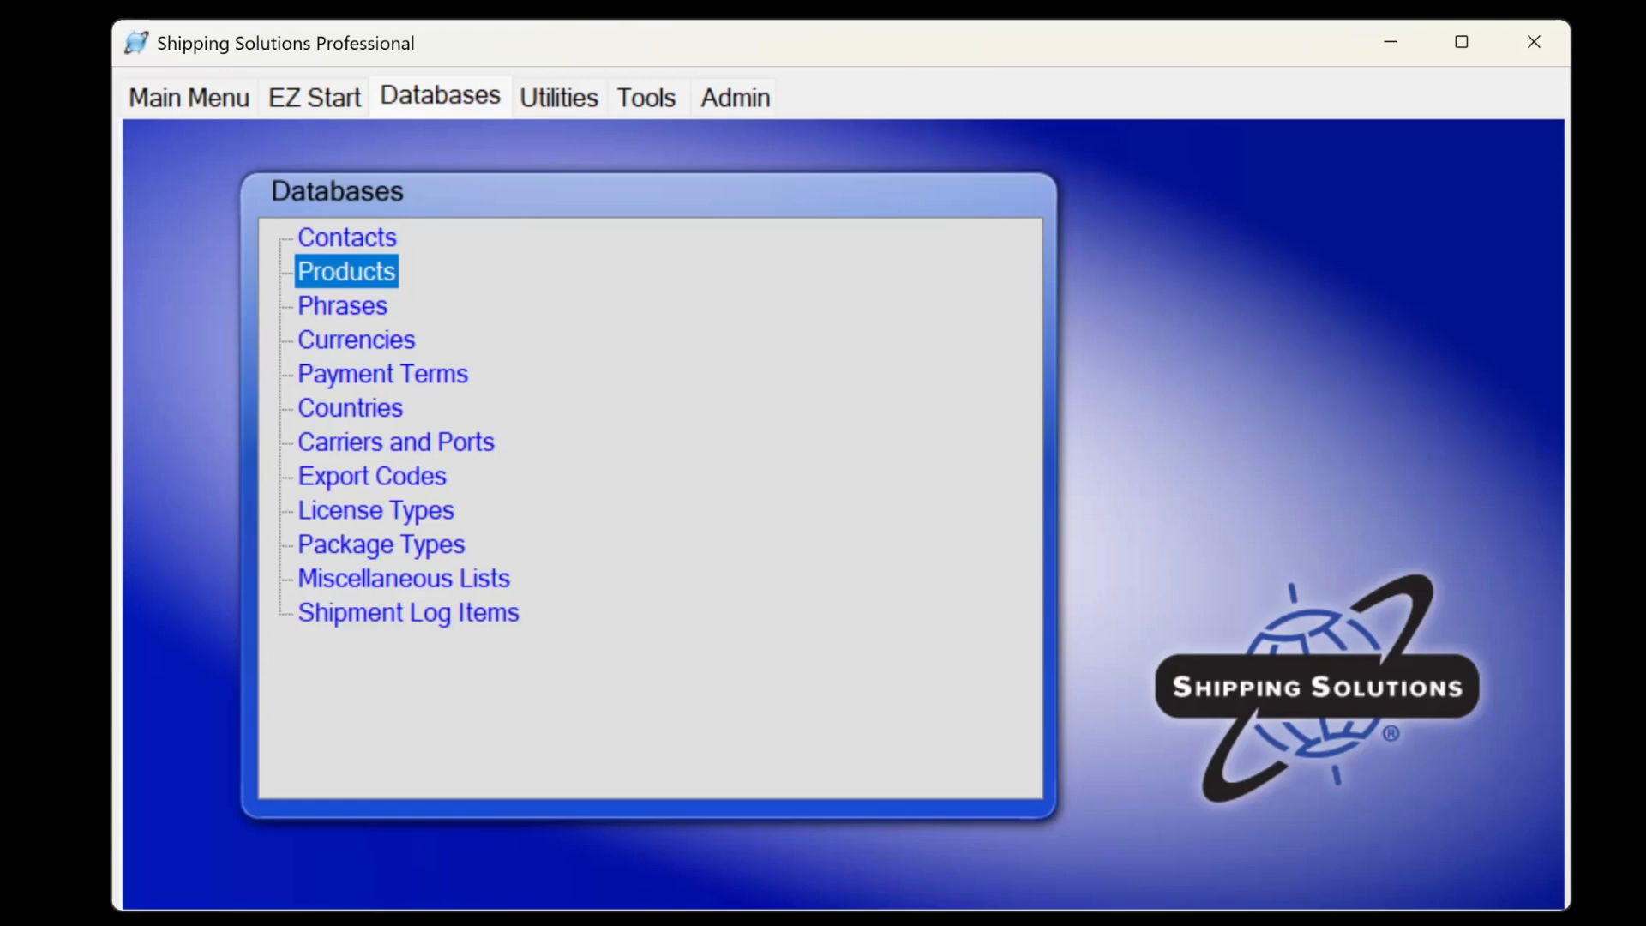
Open User Accounts under Admin, listing three active Admin-group users.
{"action": "left_click", "coordinate": [739, 101]}
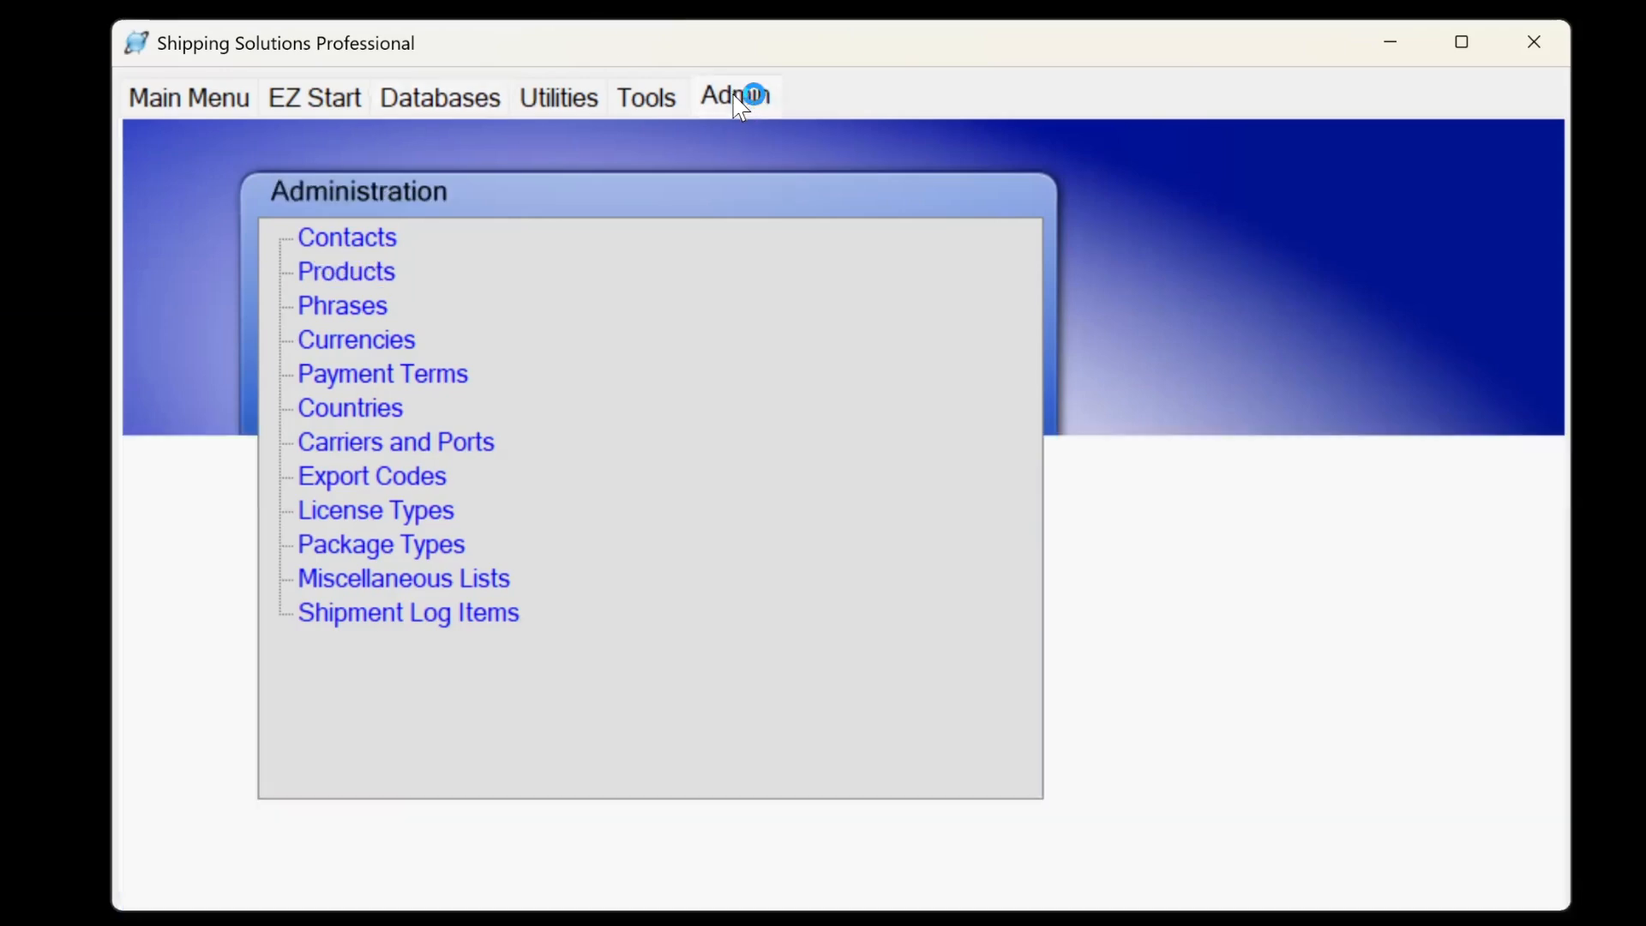
{"action": "left_click", "coordinate": [341, 443]}
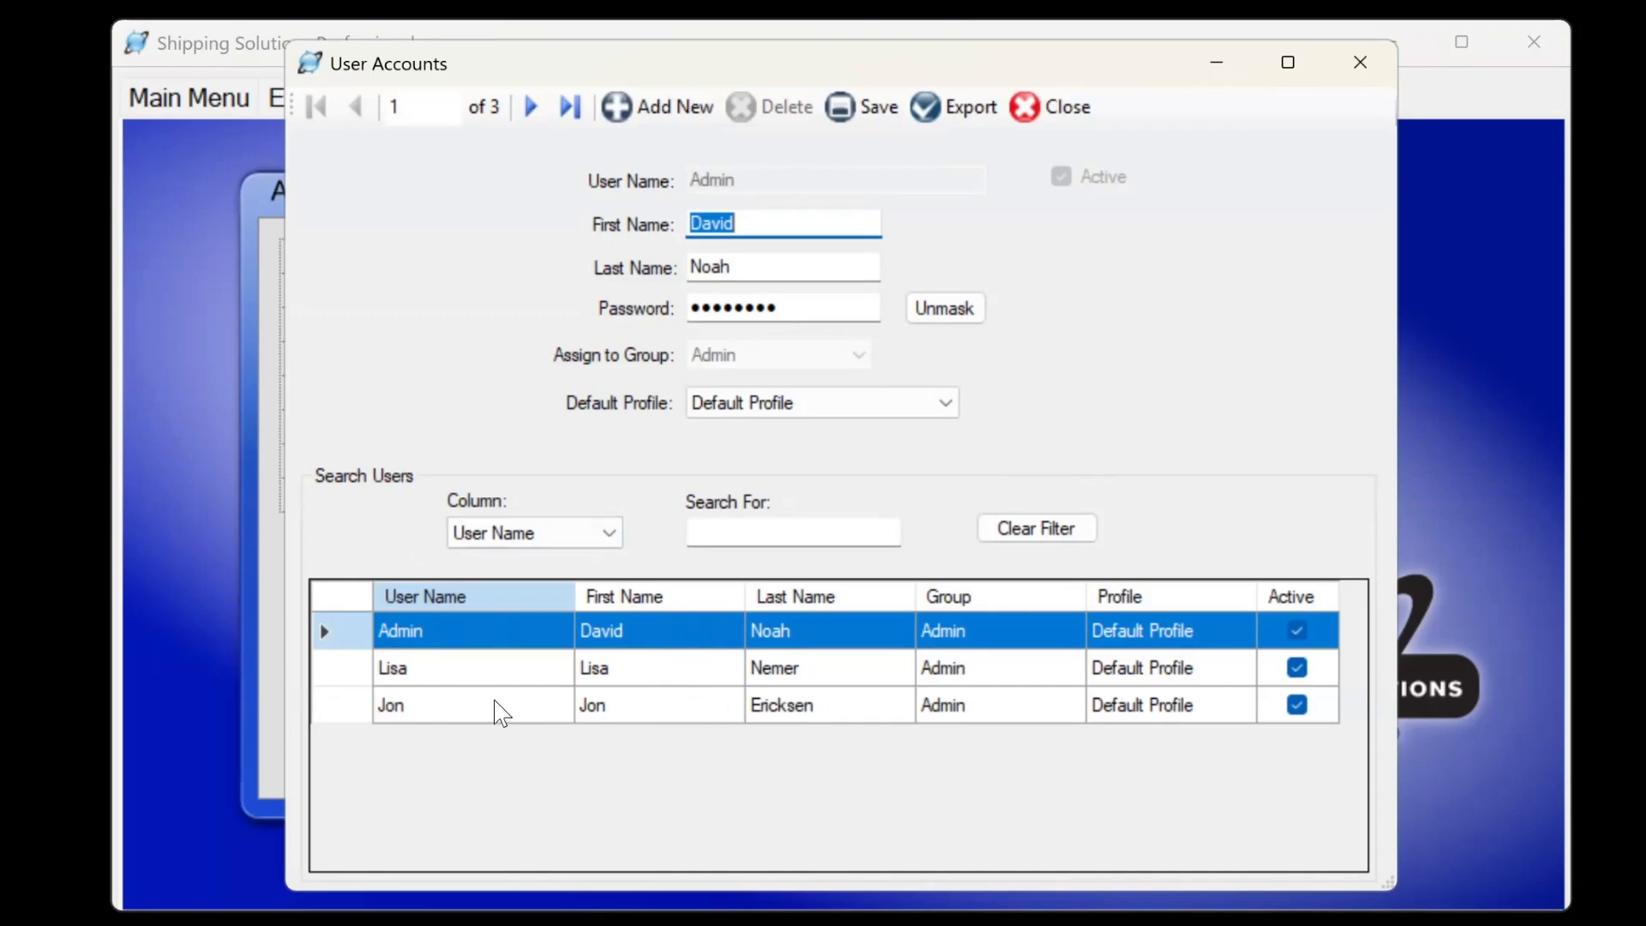
Export the user accounts list to Downloads as UserList20250123.XLS and acknowledge the file-created message.
{"action": "left_click", "coordinate": [954, 120]}
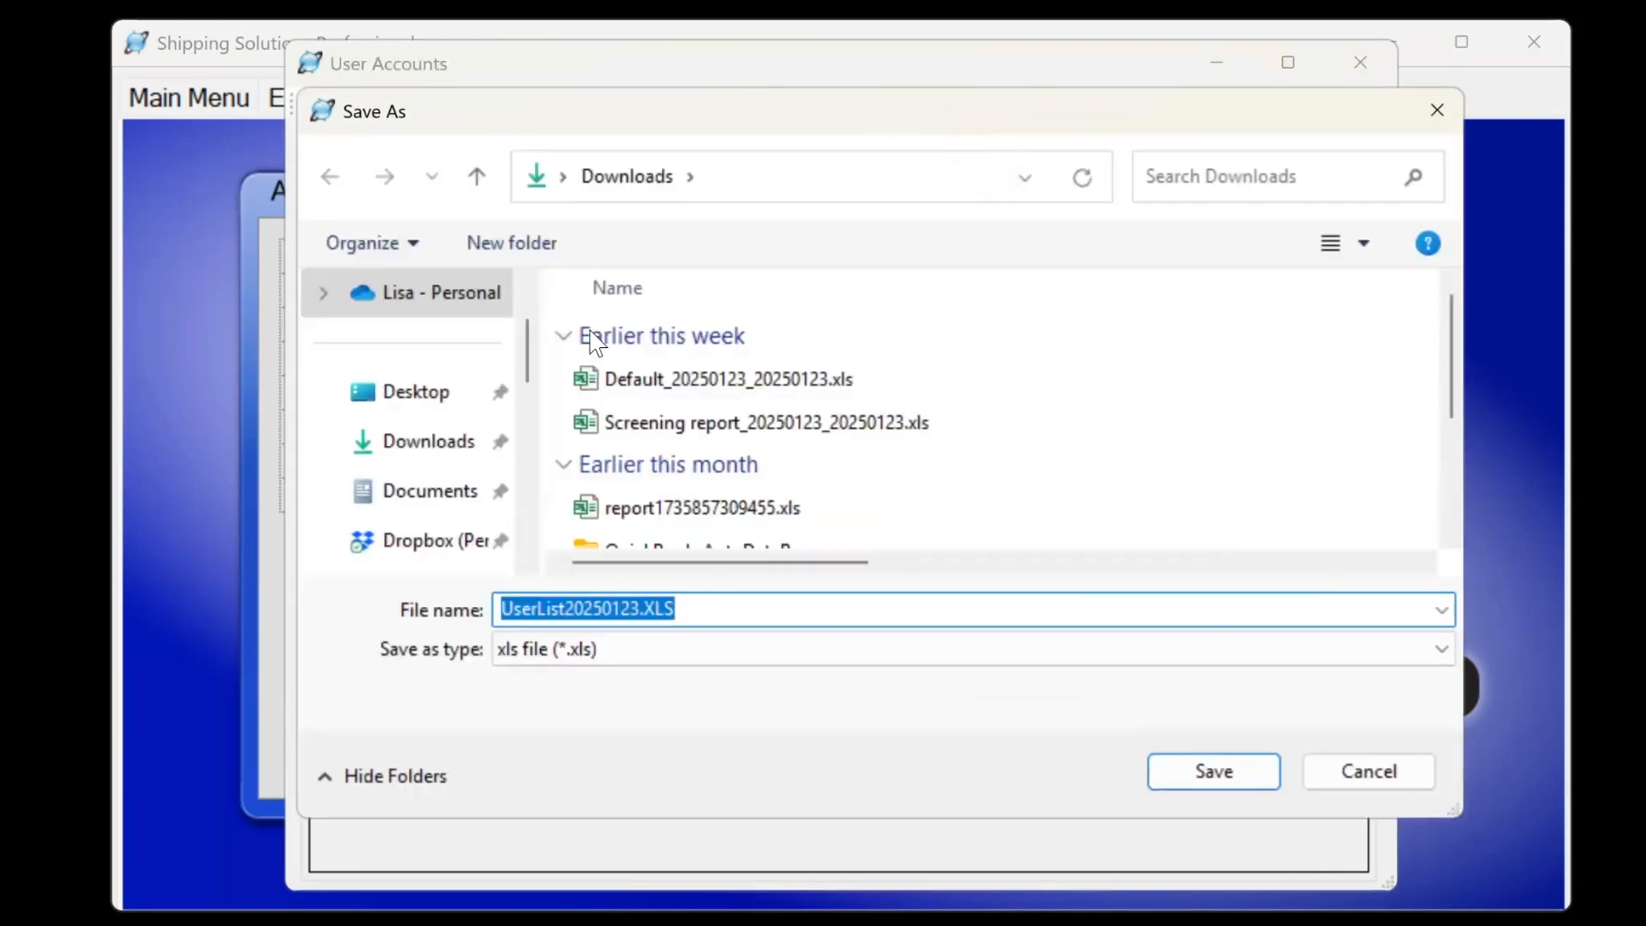
{"action": "left_click", "coordinate": [1213, 772]}
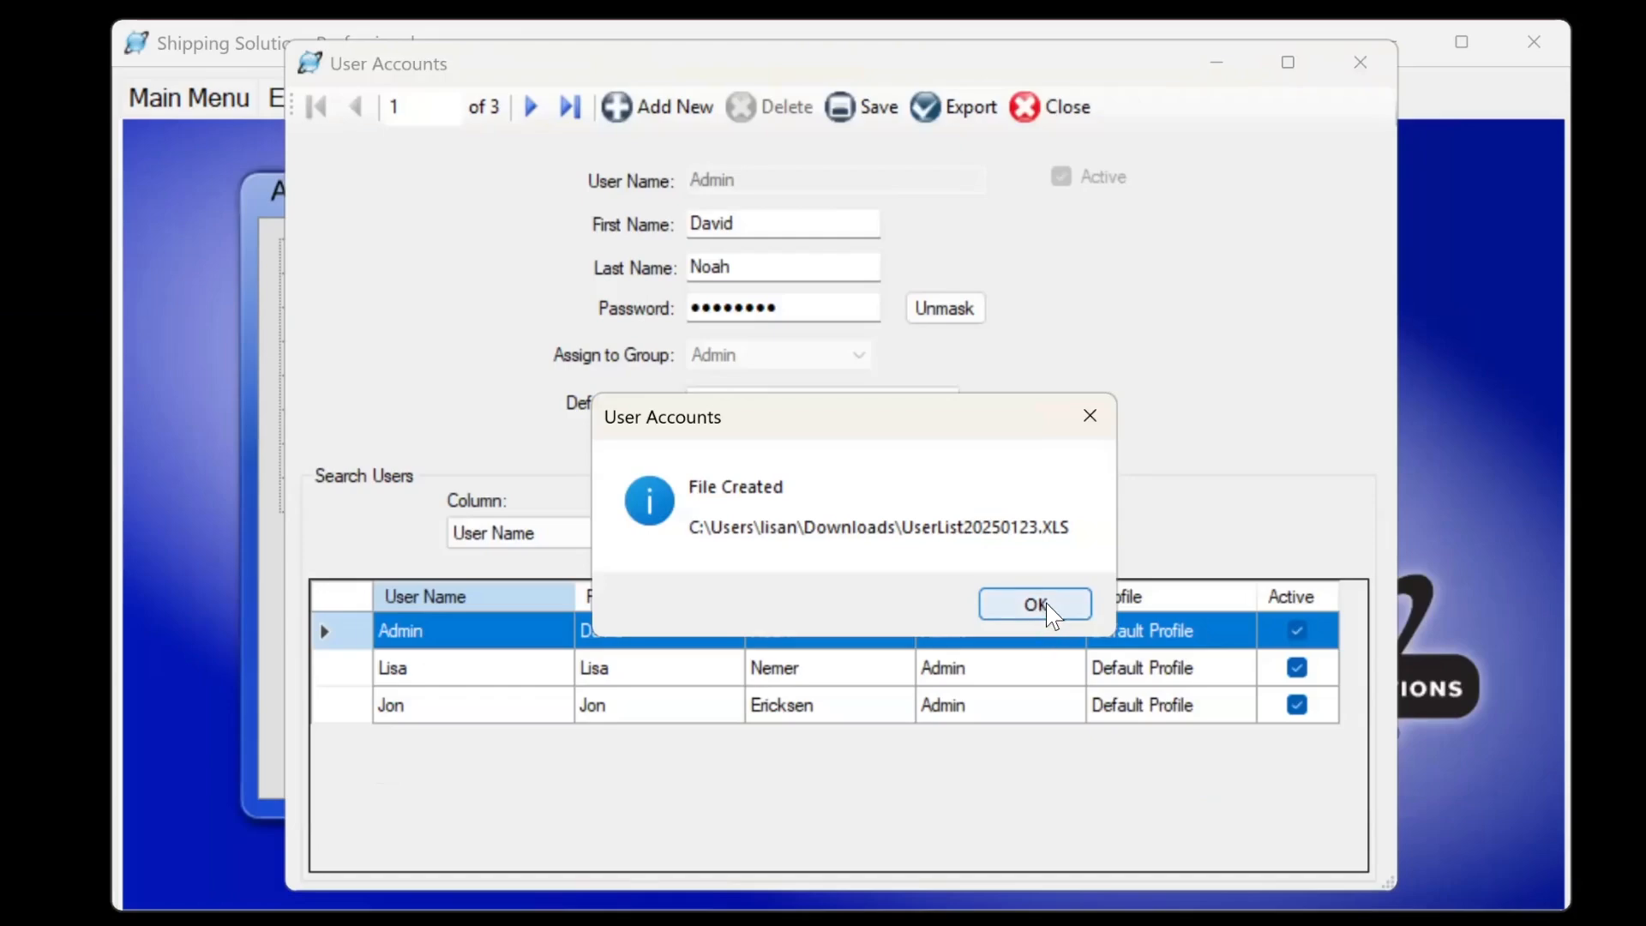
{"action": "left_click", "coordinate": [1046, 603]}
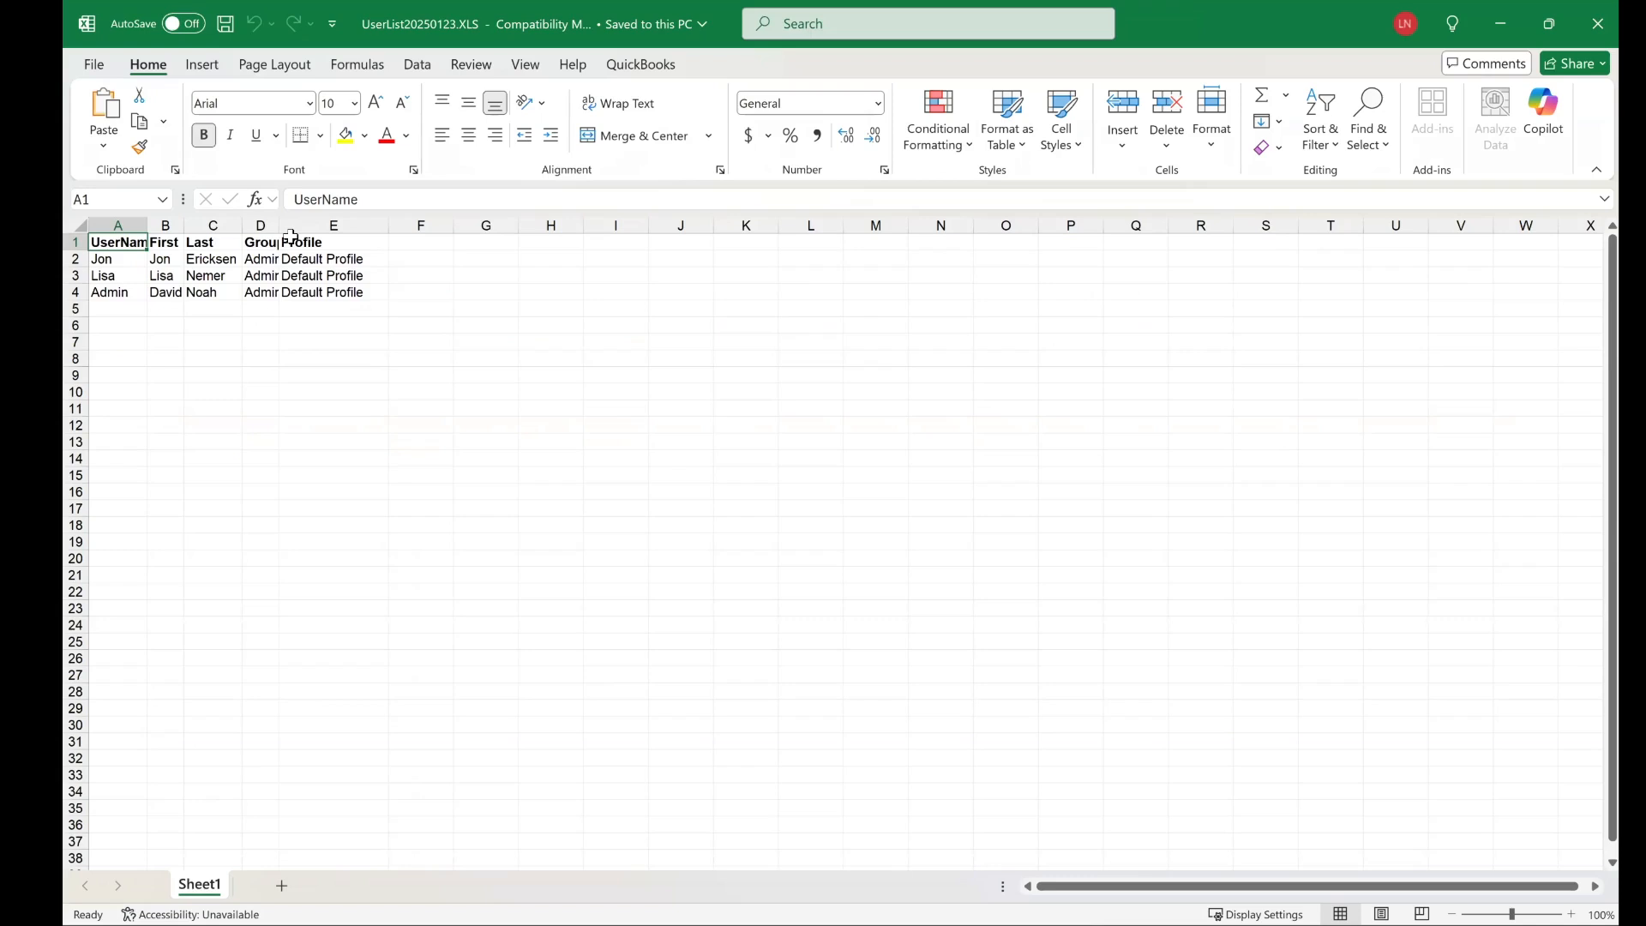
AutoFit column D of the exported user list so the Group entries fit.
{"action": "double_click", "coordinate": [290, 236]}
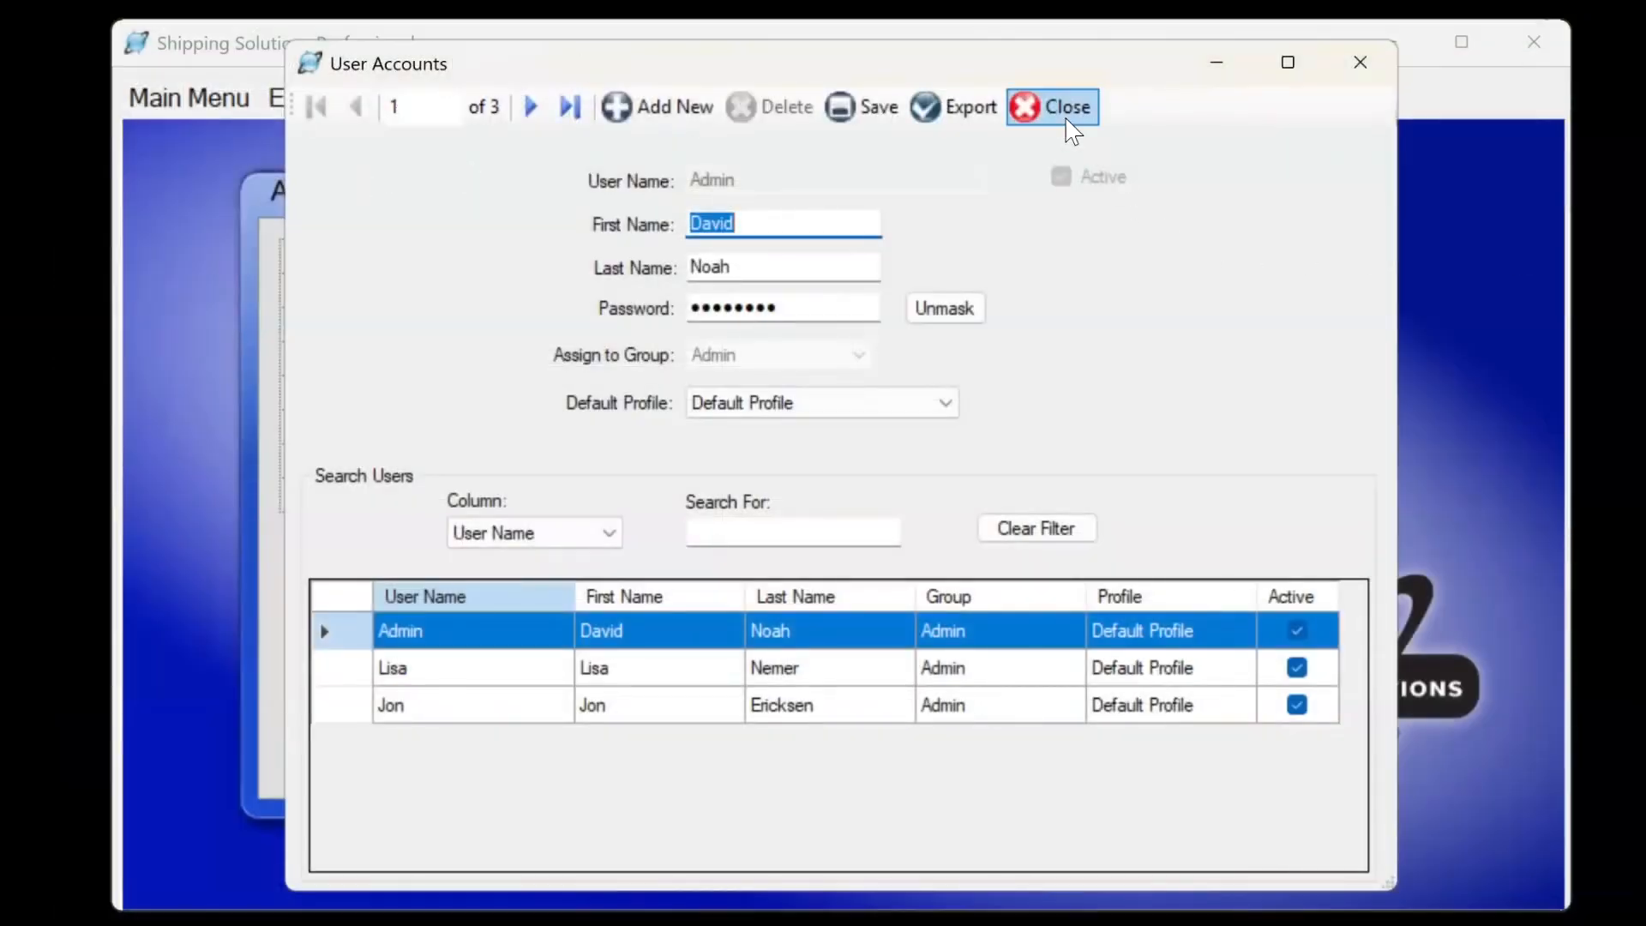
Close User Accounts and review then dismiss shipment 8-Web's summary from EZ Start.
{"action": "left_click", "coordinate": [1071, 131]}
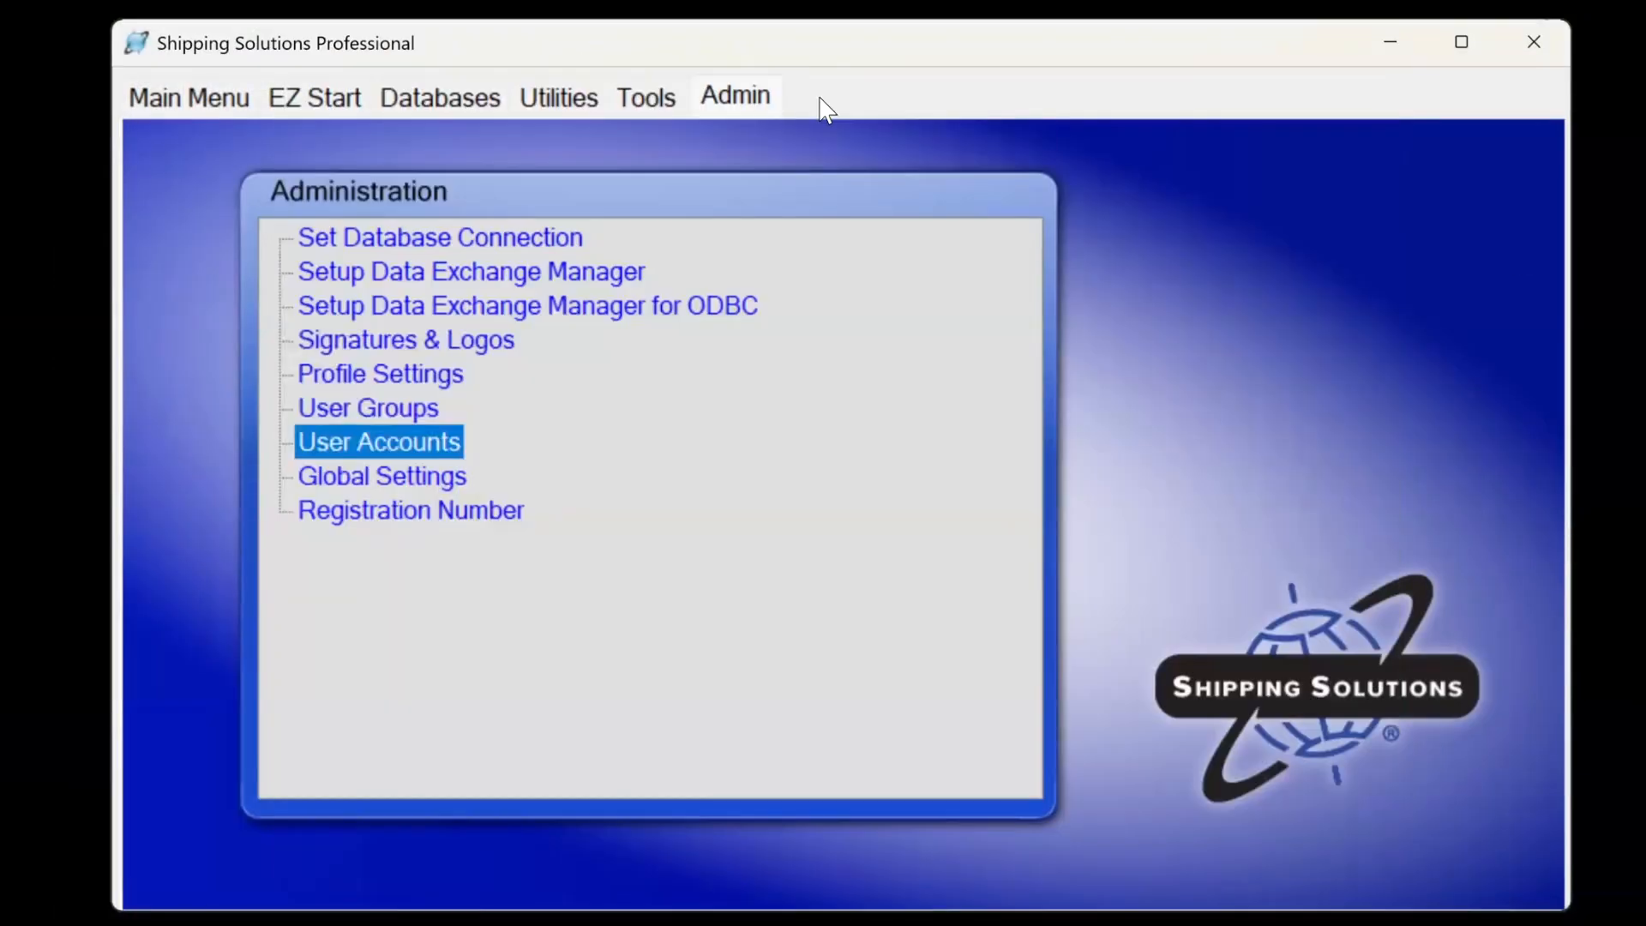
{"action": "left_click", "coordinate": [285, 105]}
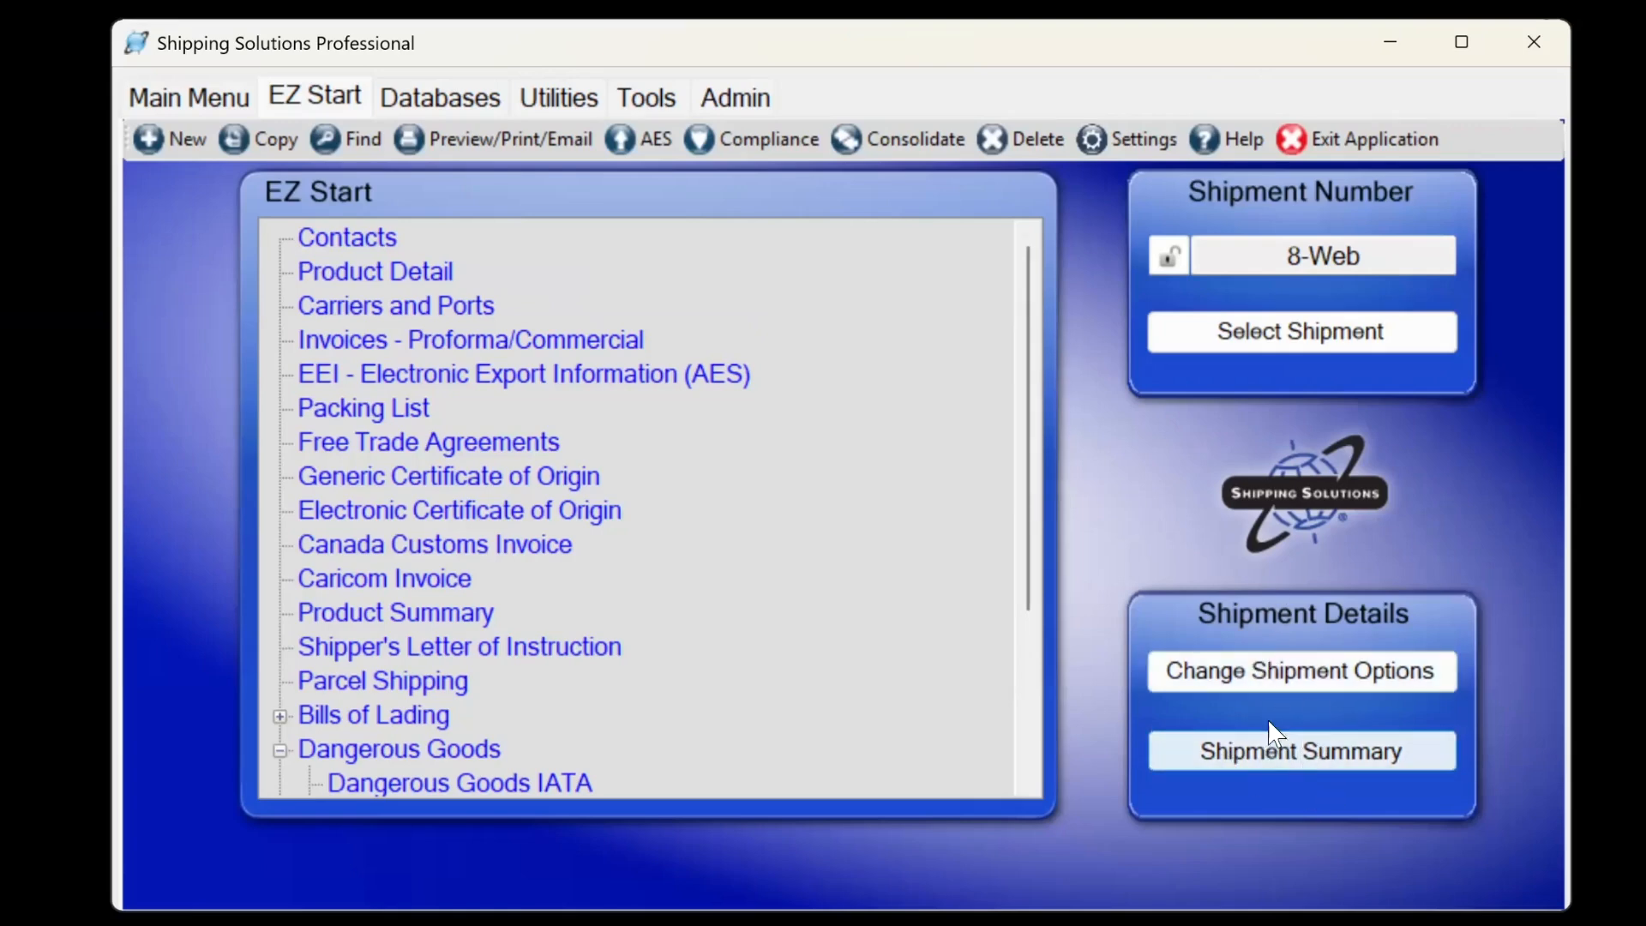
{"action": "left_click", "coordinate": [1286, 759]}
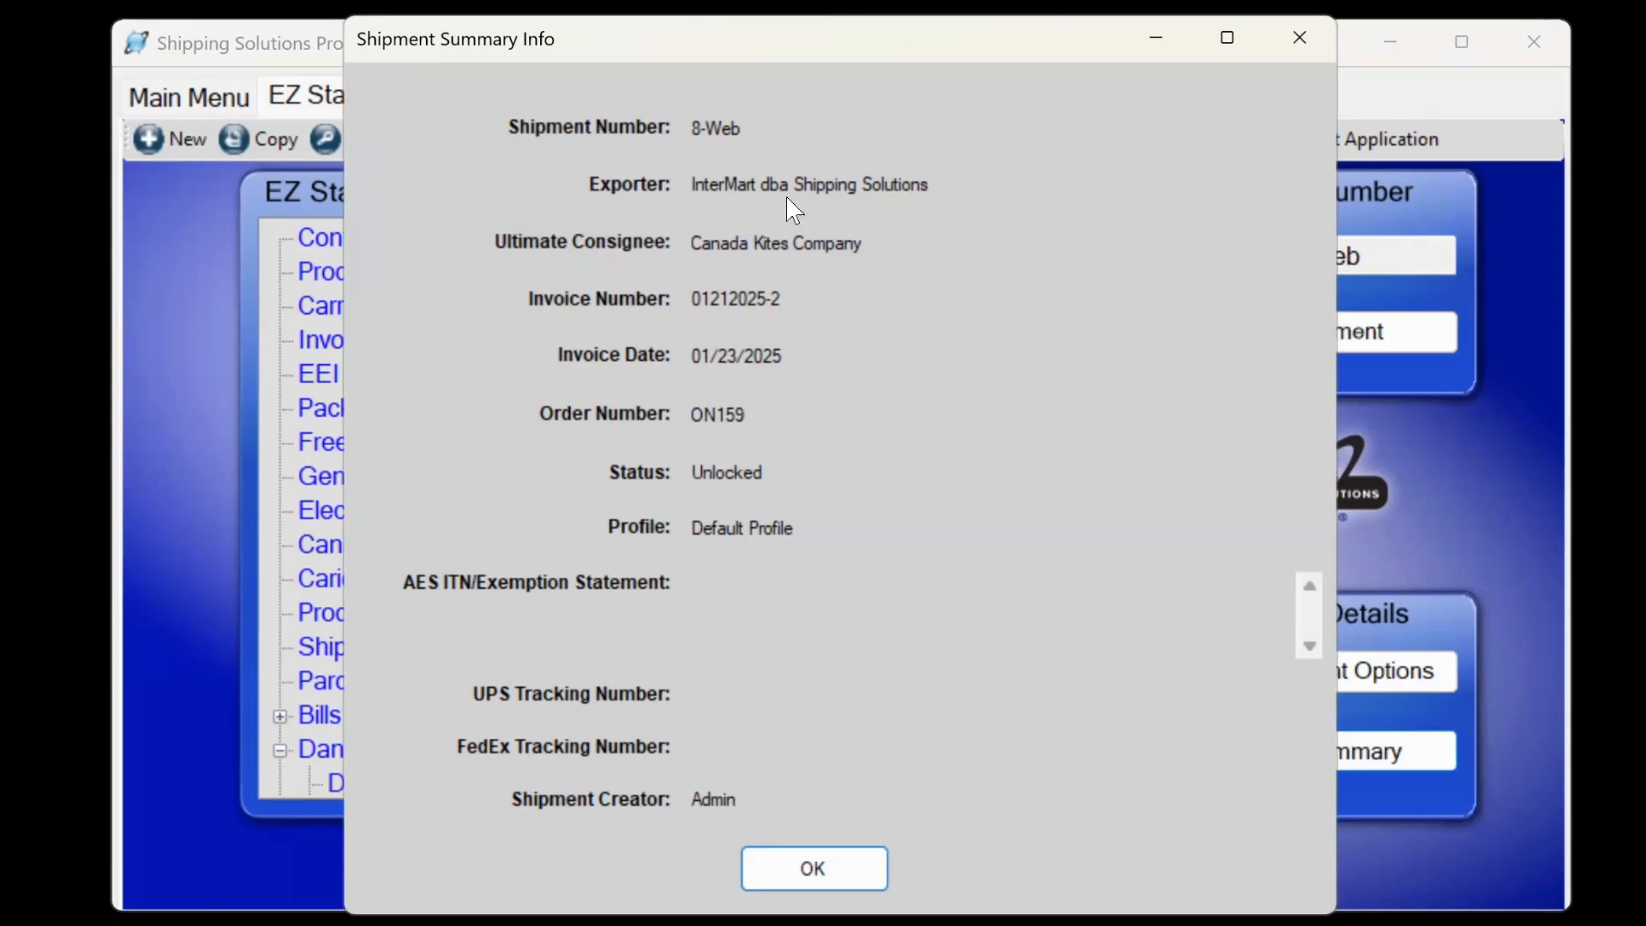
{"action": "left_click", "coordinate": [793, 872]}
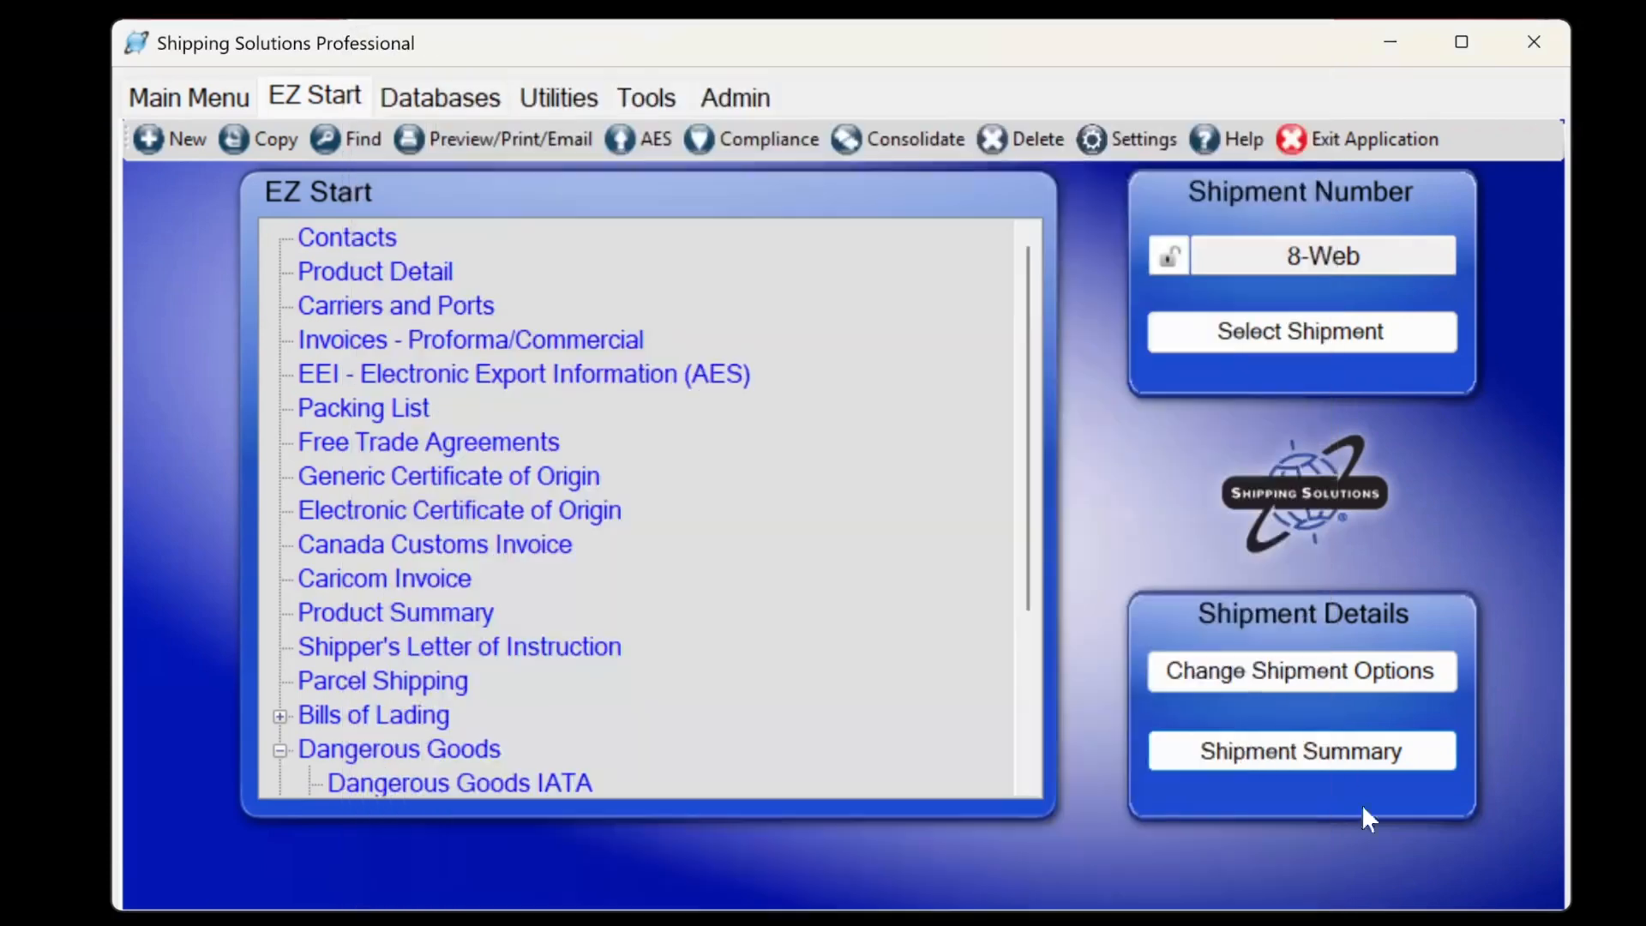
{"action": "left_click", "coordinate": [1338, 694]}
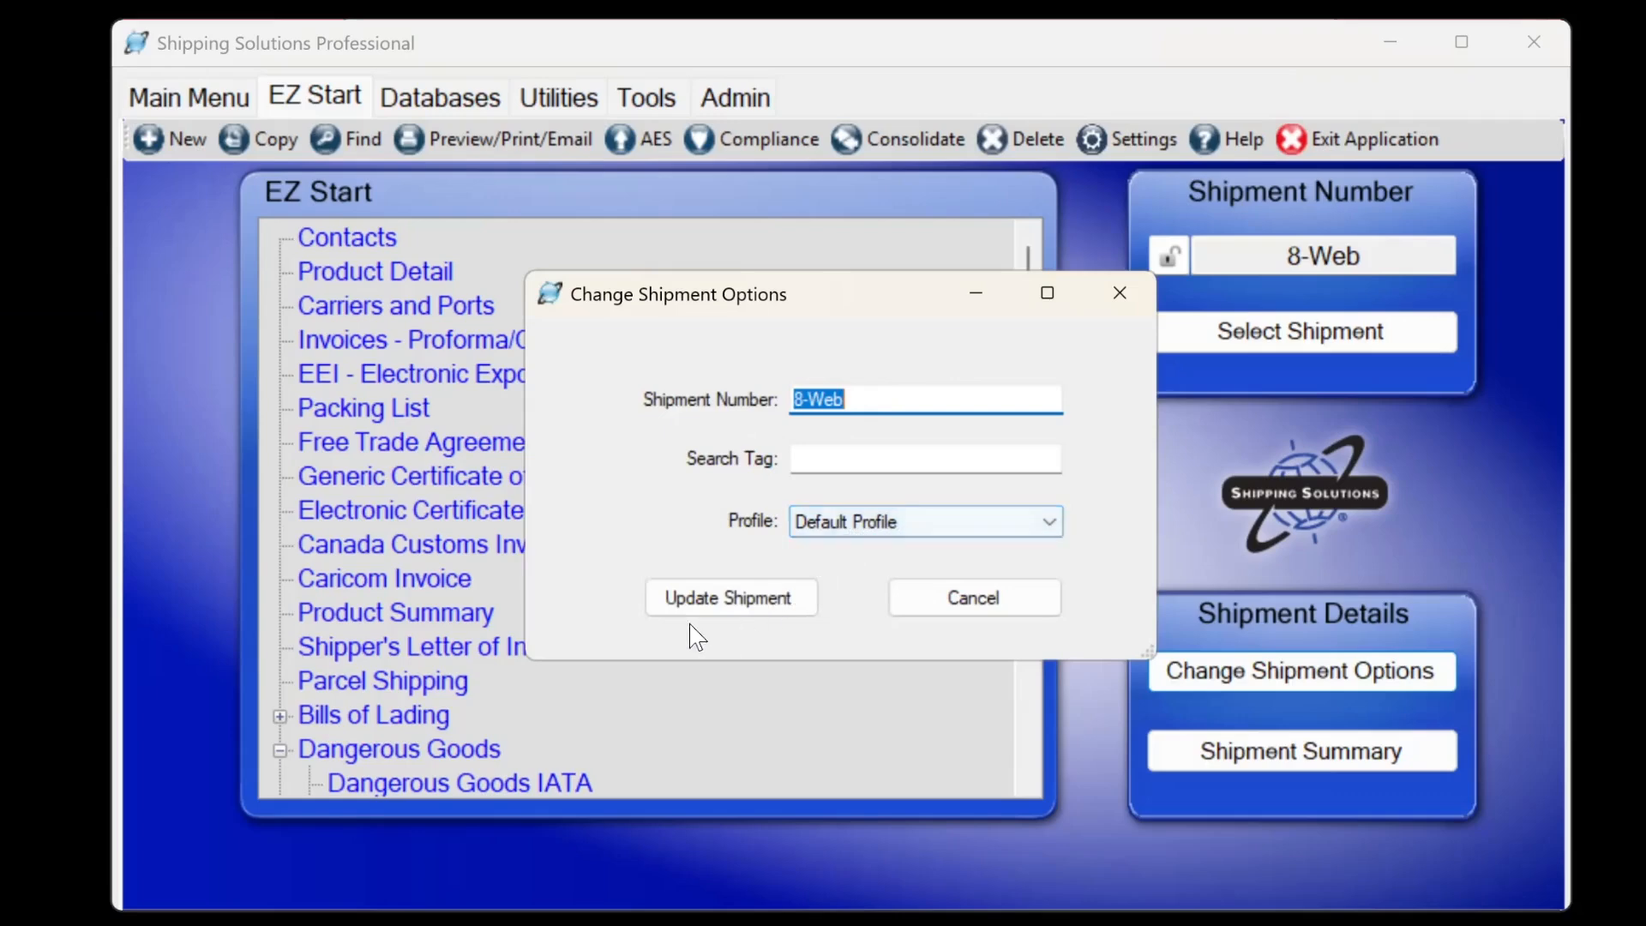
{"action": "left_click", "coordinate": [1026, 614]}
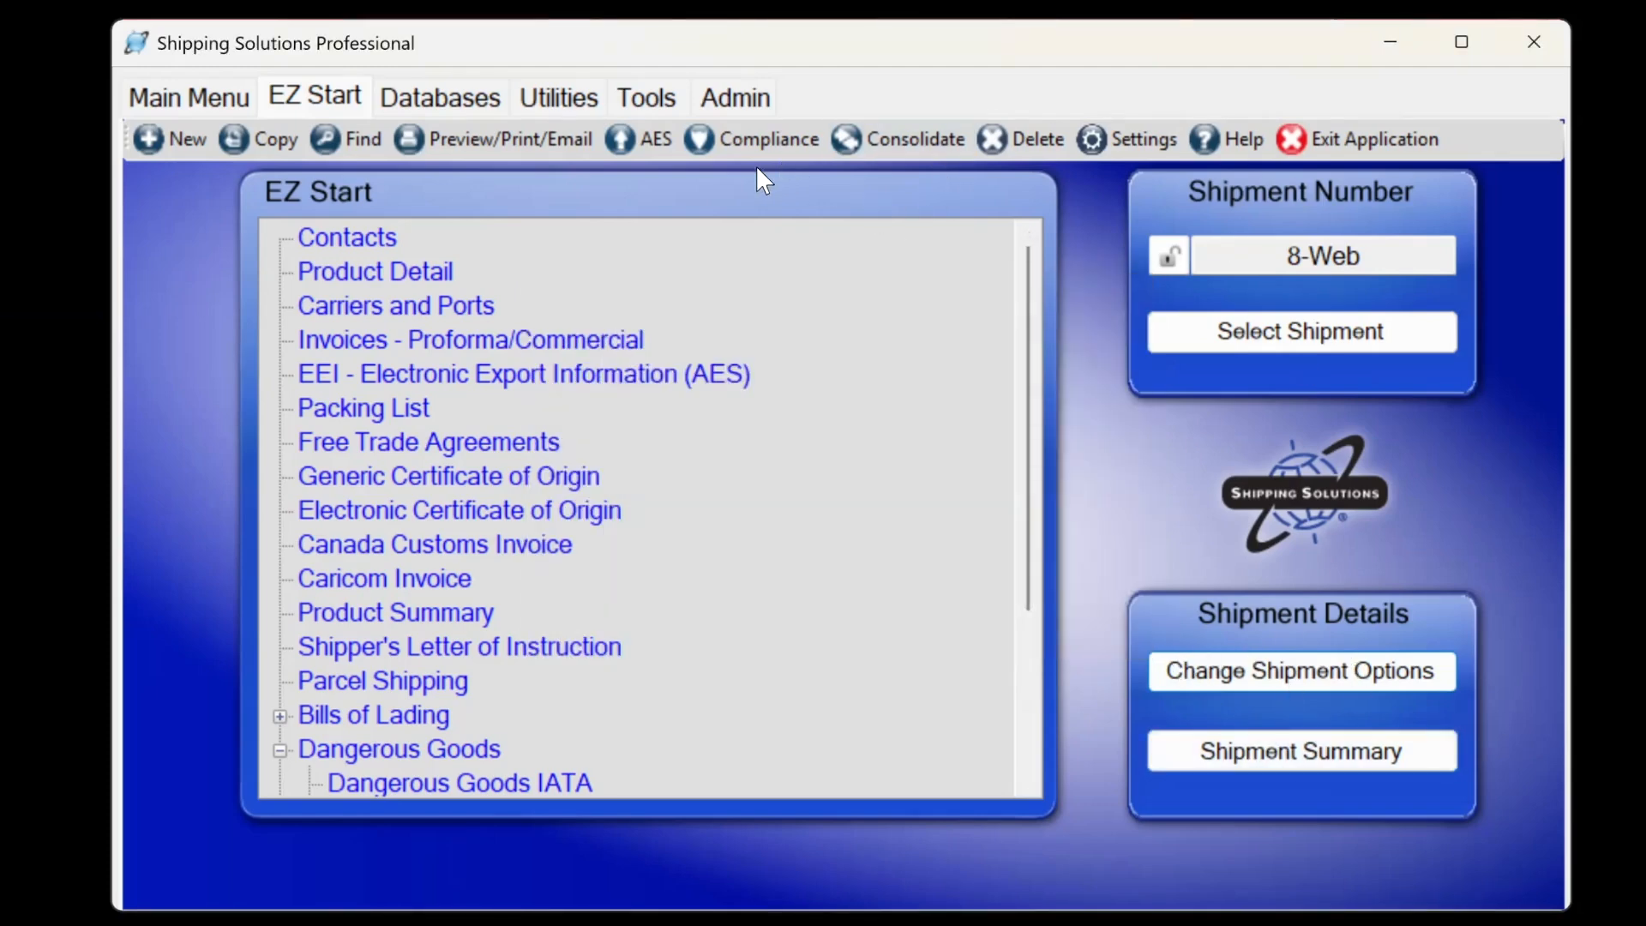
Open the Generate Reports window from the Utilities tab.
{"action": "left_click", "coordinate": [553, 97]}
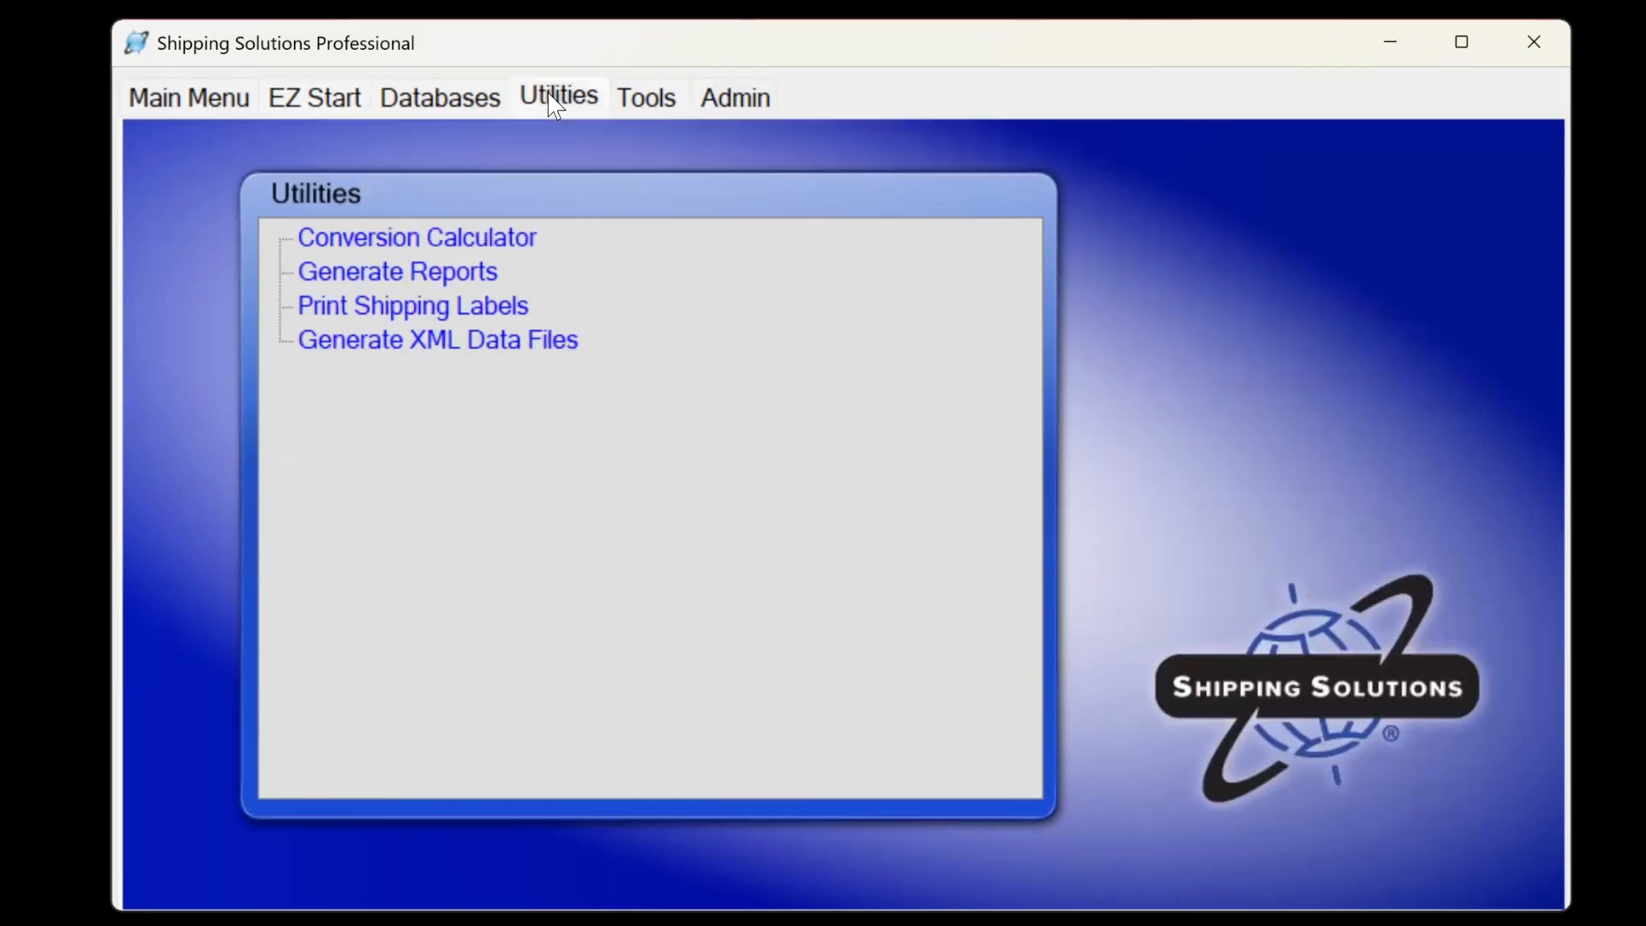
{"action": "left_click", "coordinate": [395, 273]}
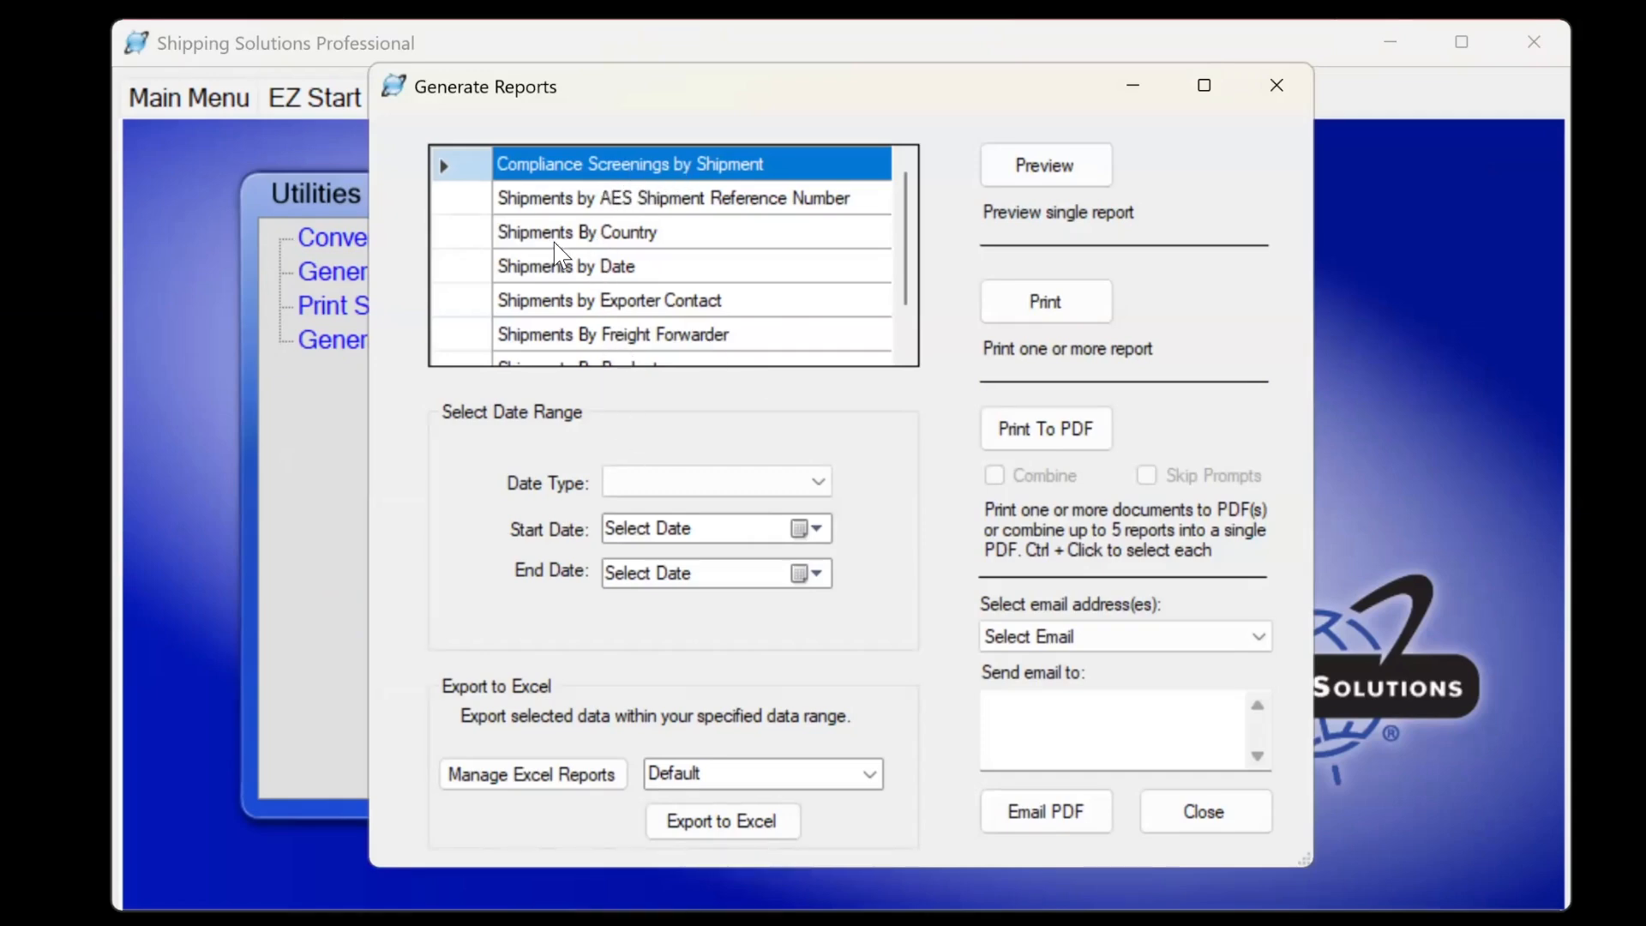
{"action": "scroll", "coordinate": [638, 283], "scroll_direction": "down", "scroll_amount": 1}
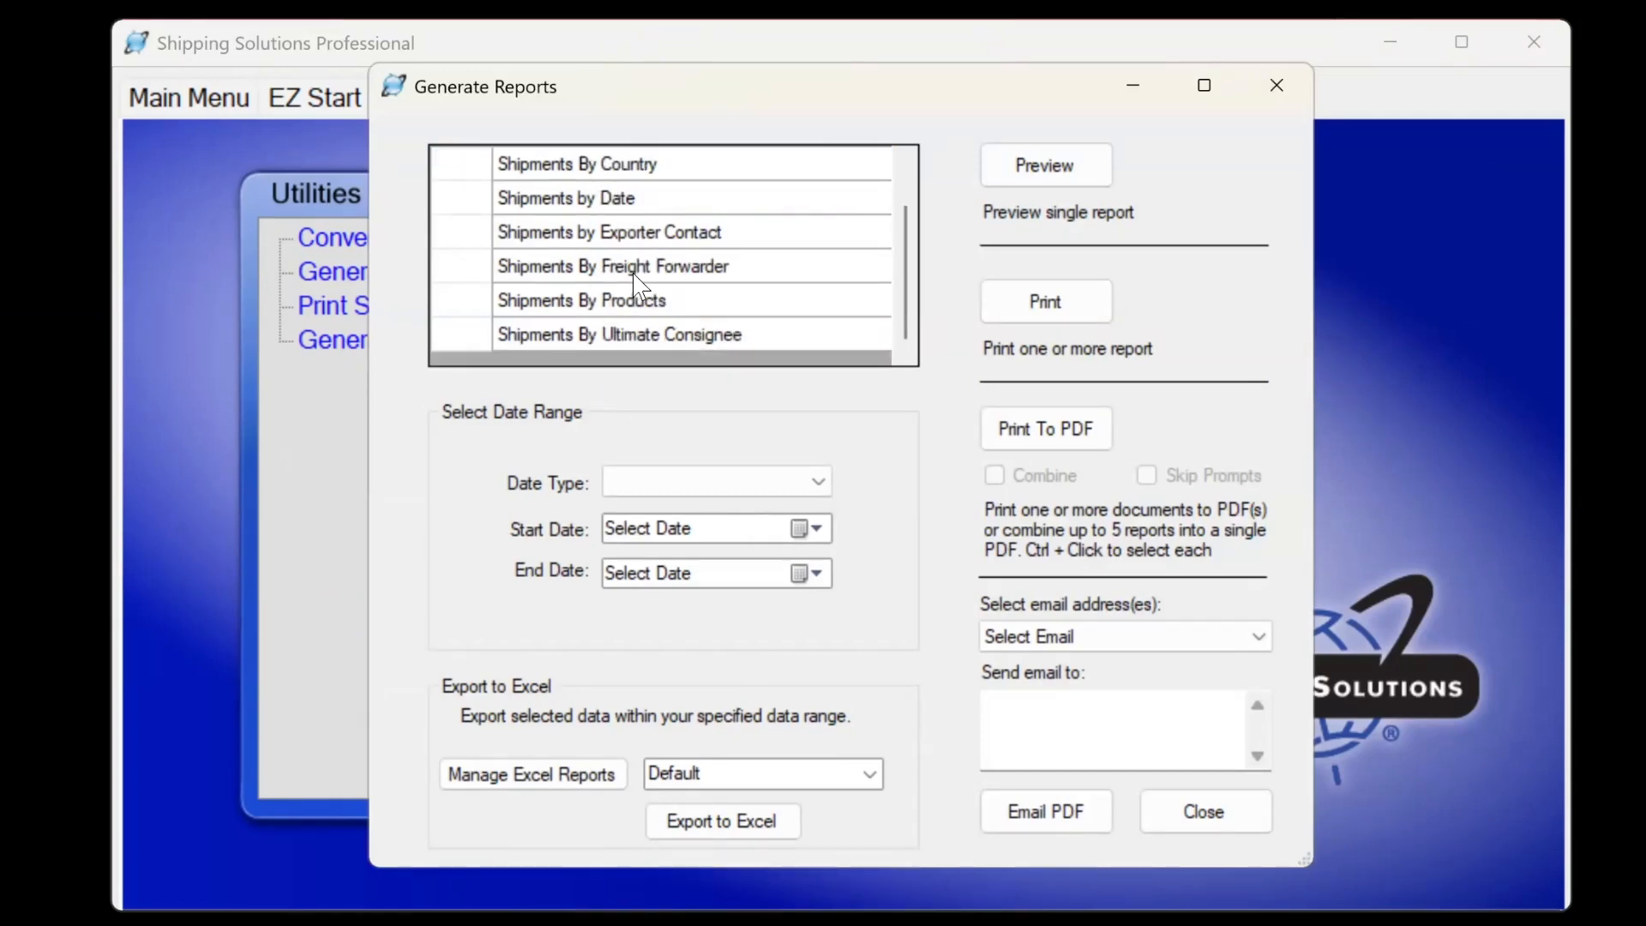
{"action": "scroll", "coordinate": [638, 283], "scroll_direction": "up", "scroll_amount": 1}
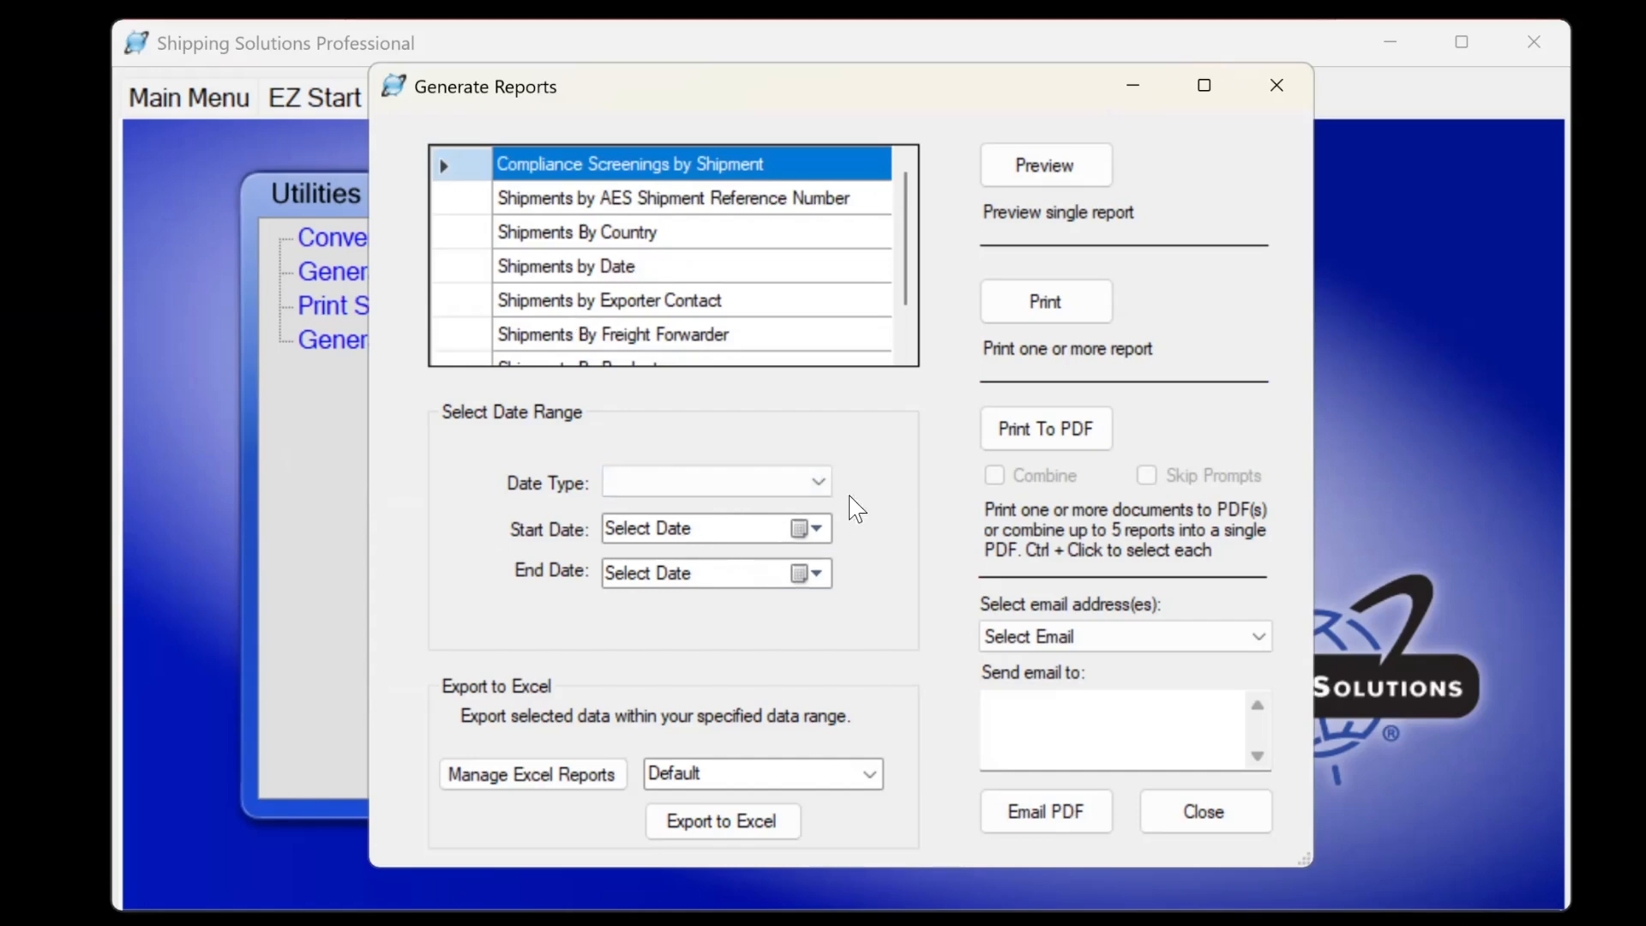
Preview Compliance Screenings by Shipment for Commercial Invoice Date 1/21/2025 to 1/23/2025.
{"action": "left_click", "coordinate": [821, 485]}
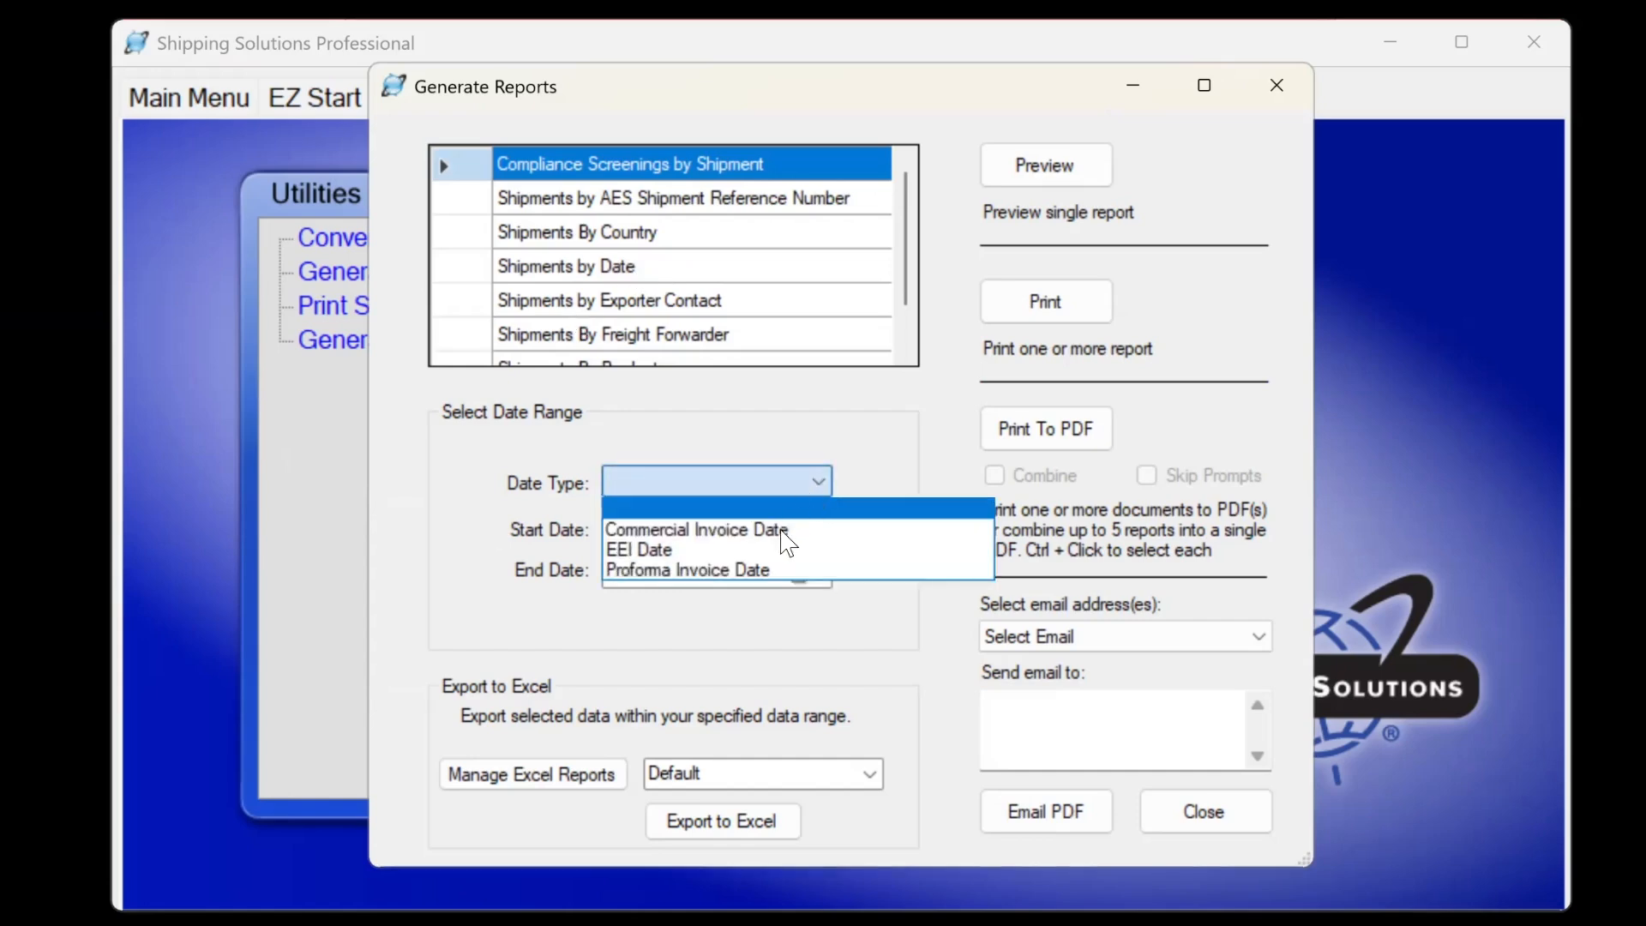
{"action": "left_click", "coordinate": [783, 533]}
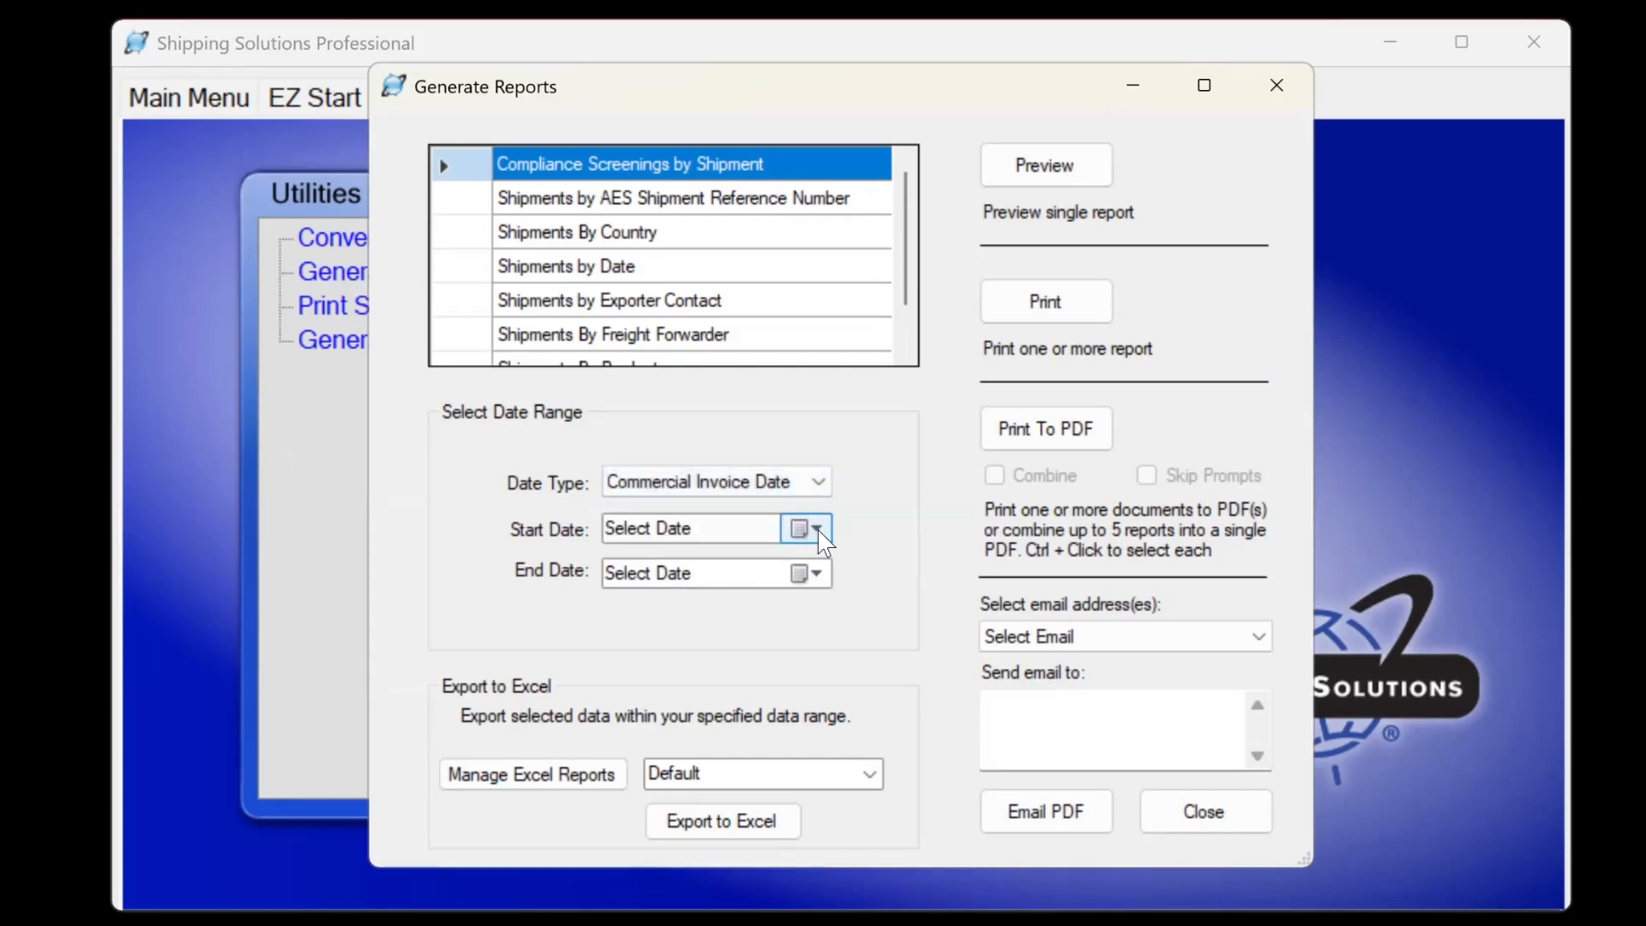
{"action": "left_click", "coordinate": [810, 529]}
{"action": "left_click", "coordinate": [727, 700]}
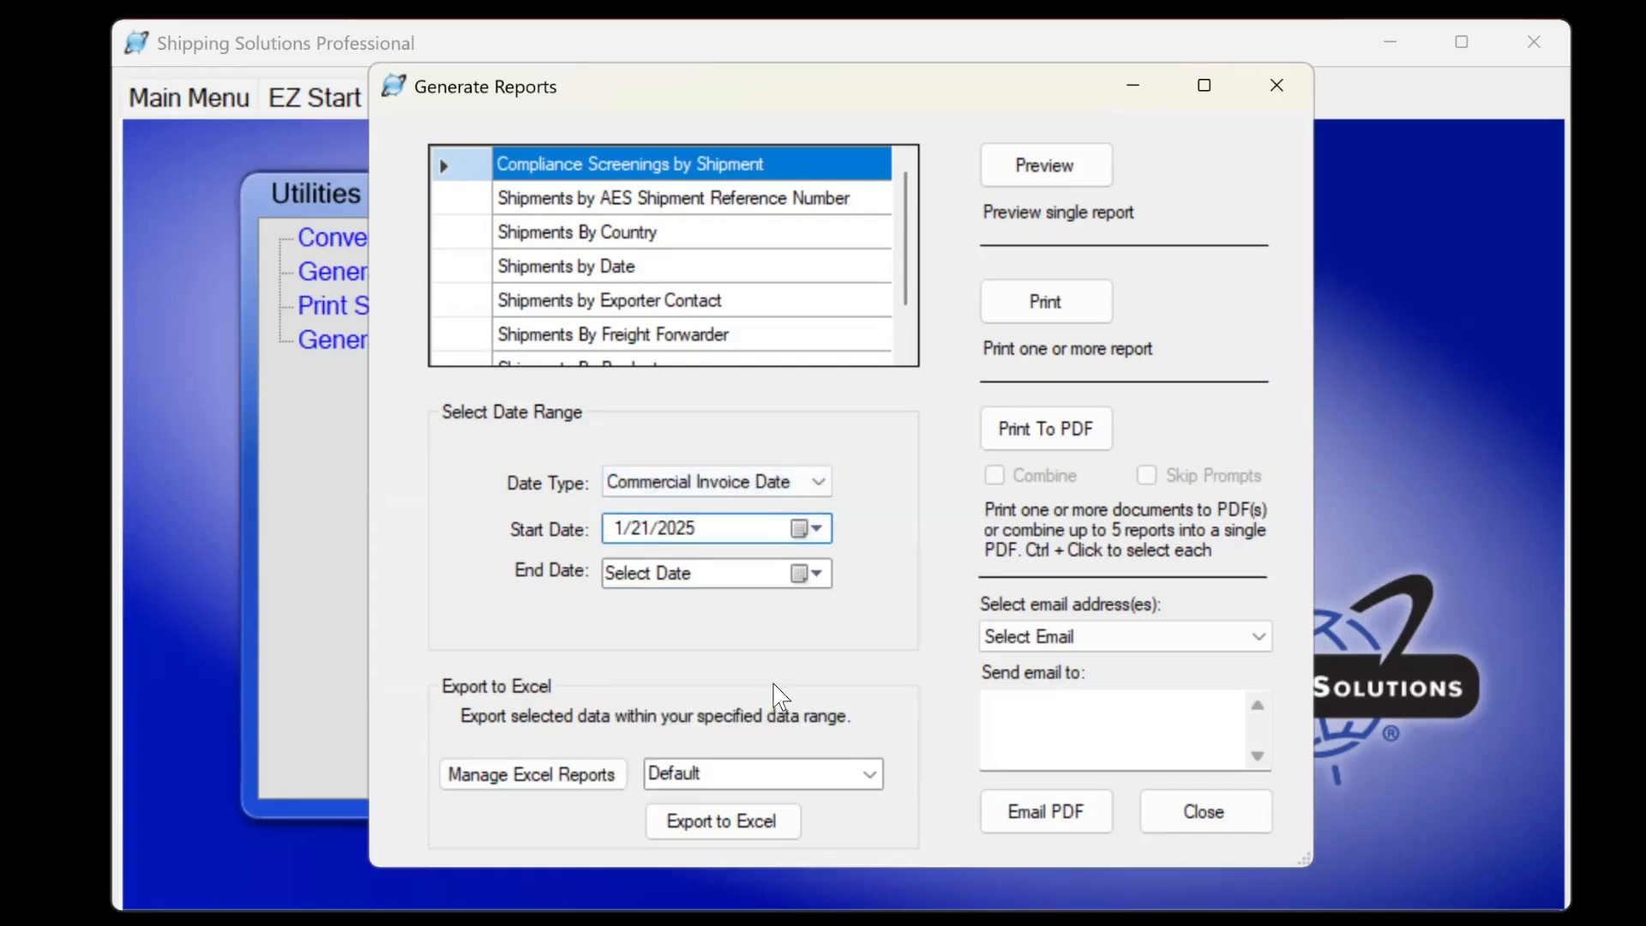
{"action": "left_click", "coordinate": [809, 574]}
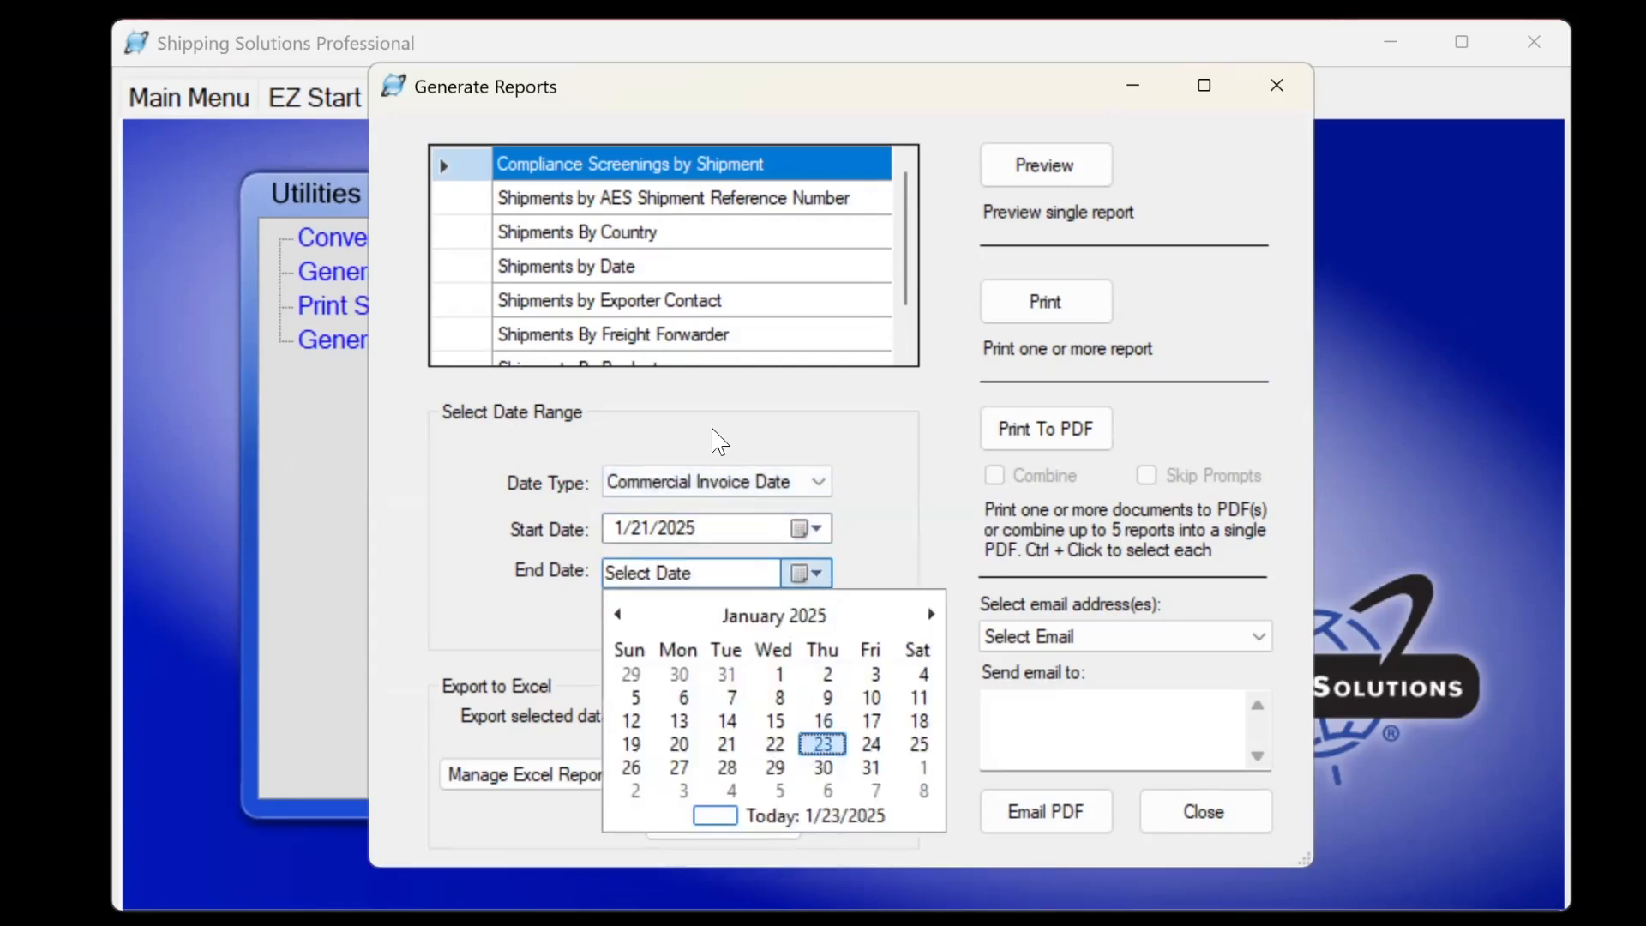
{"action": "left_click", "coordinate": [823, 746]}
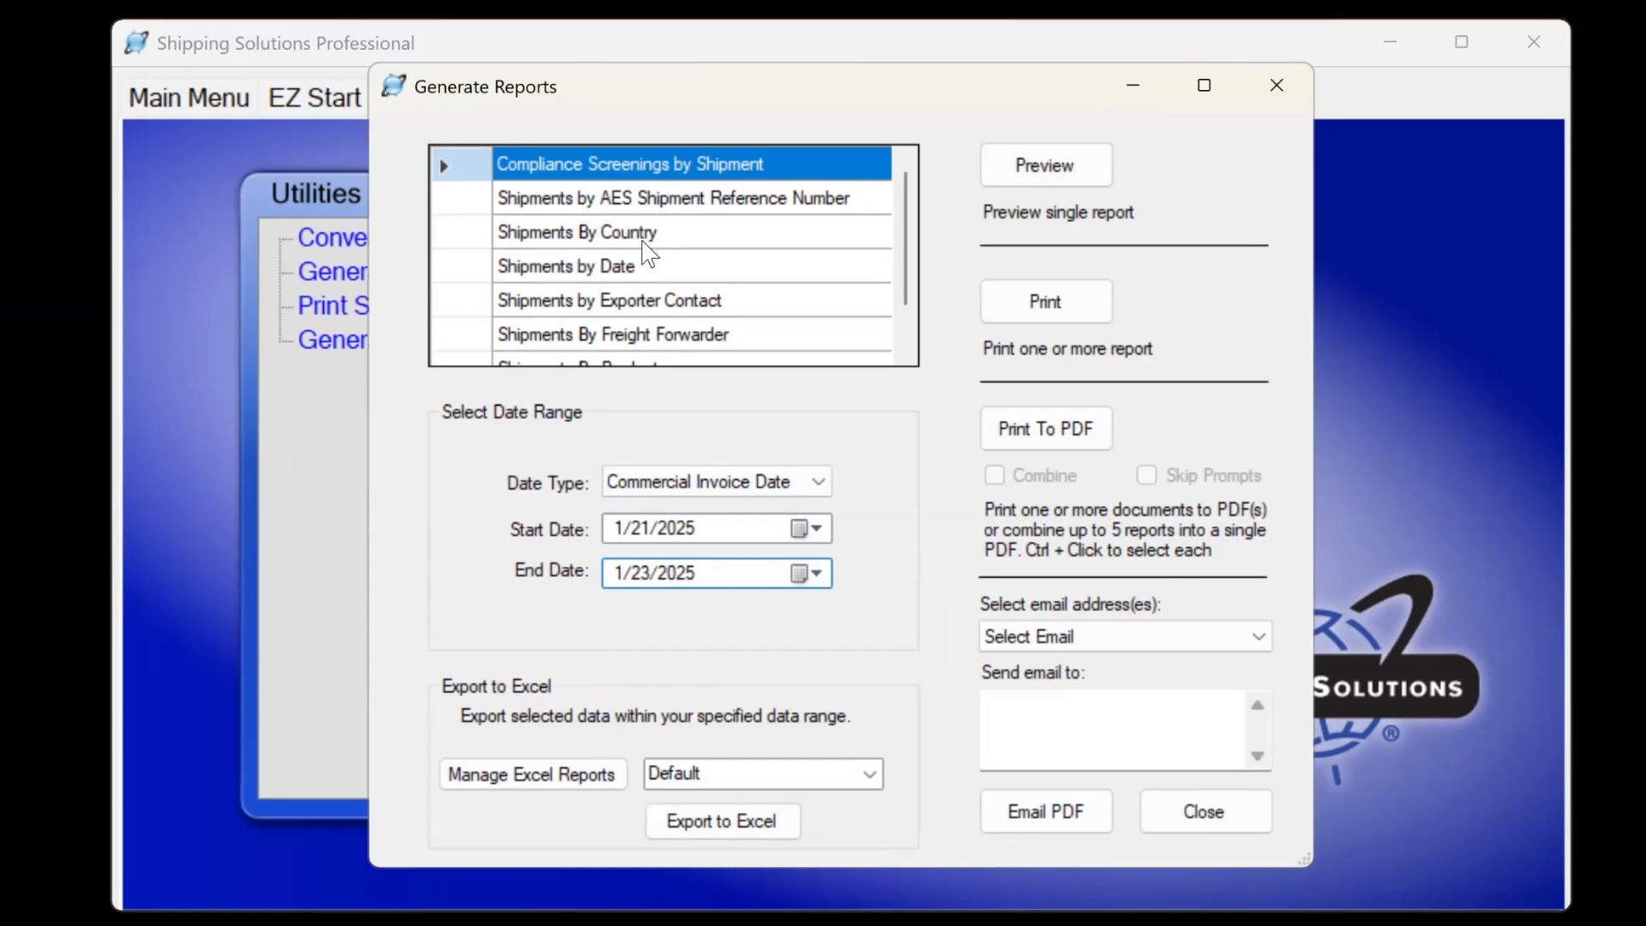
{"action": "left_click", "coordinate": [1059, 171]}
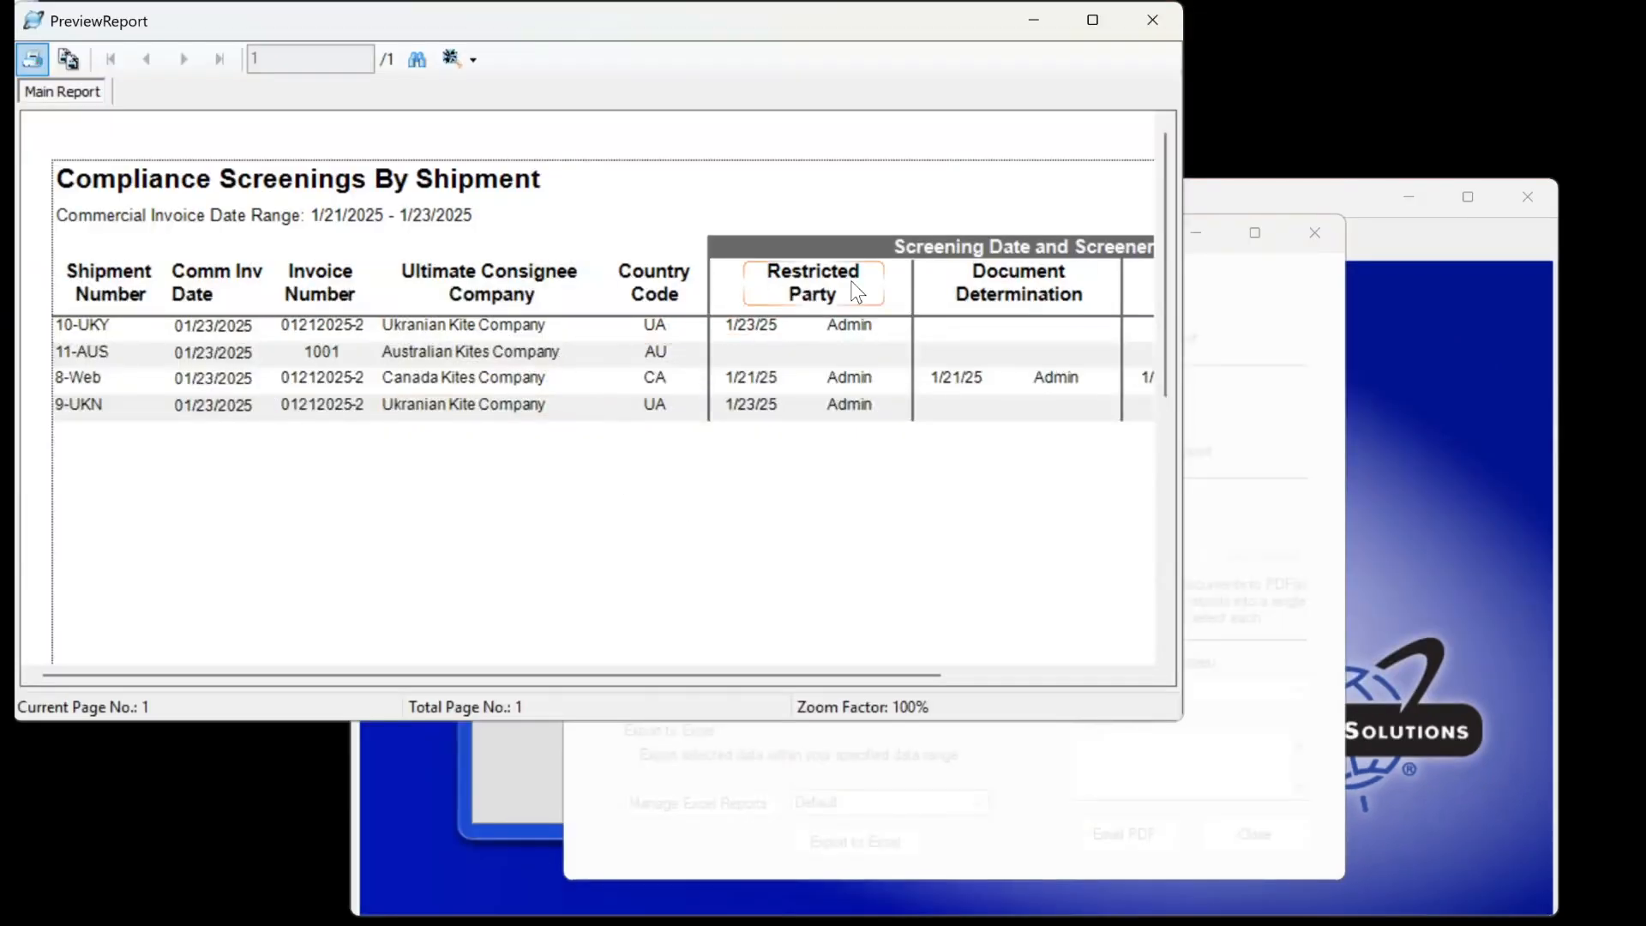
Scroll the report preview across the screening columns through Export License, then close it.
{"action": "left_click_drag", "start_coordinate": [670, 674], "coordinate": [847, 691]}
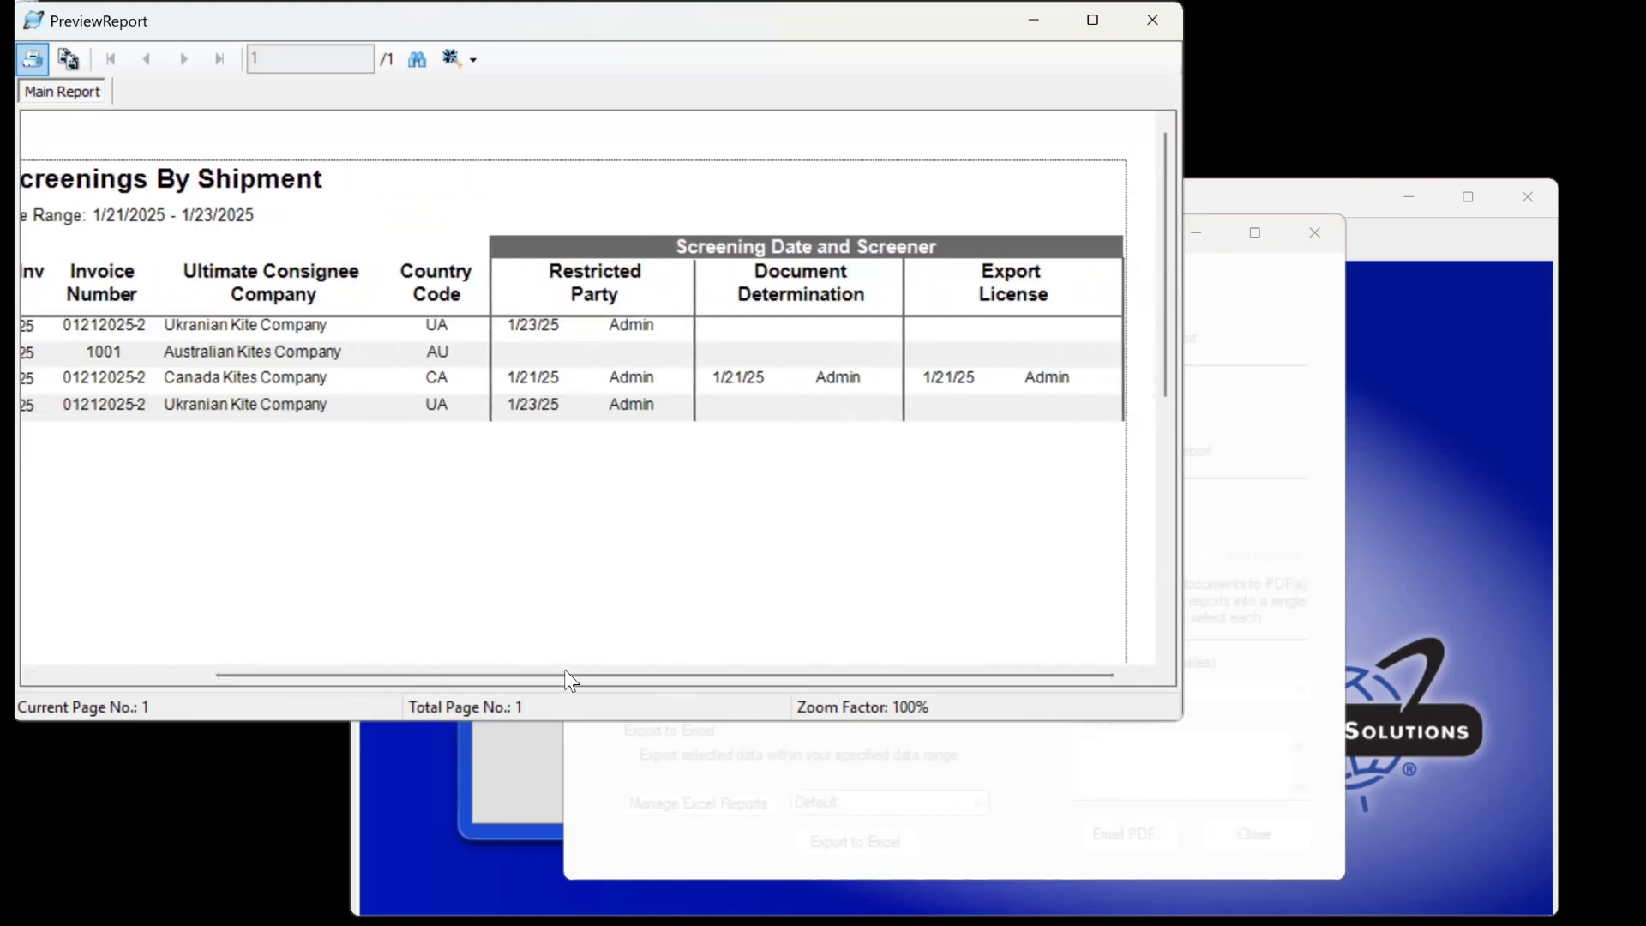
{"action": "left_click_drag", "start_coordinate": [566, 672], "coordinate": [401, 648]}
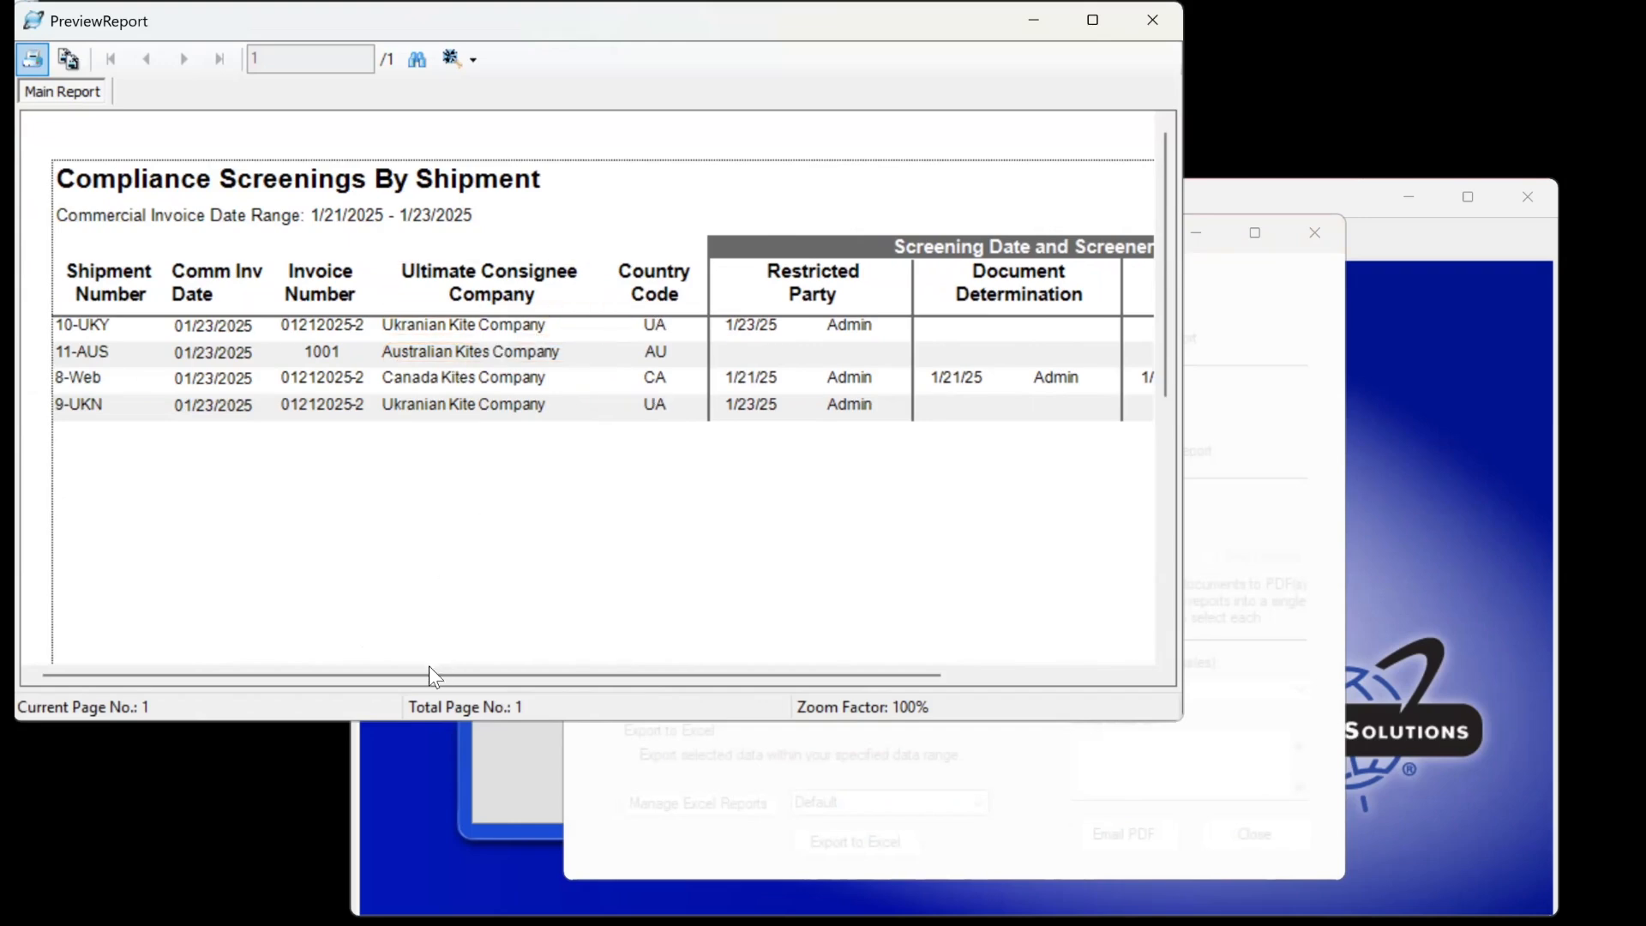
{"action": "left_click_drag", "start_coordinate": [438, 674], "coordinate": [573, 679]}
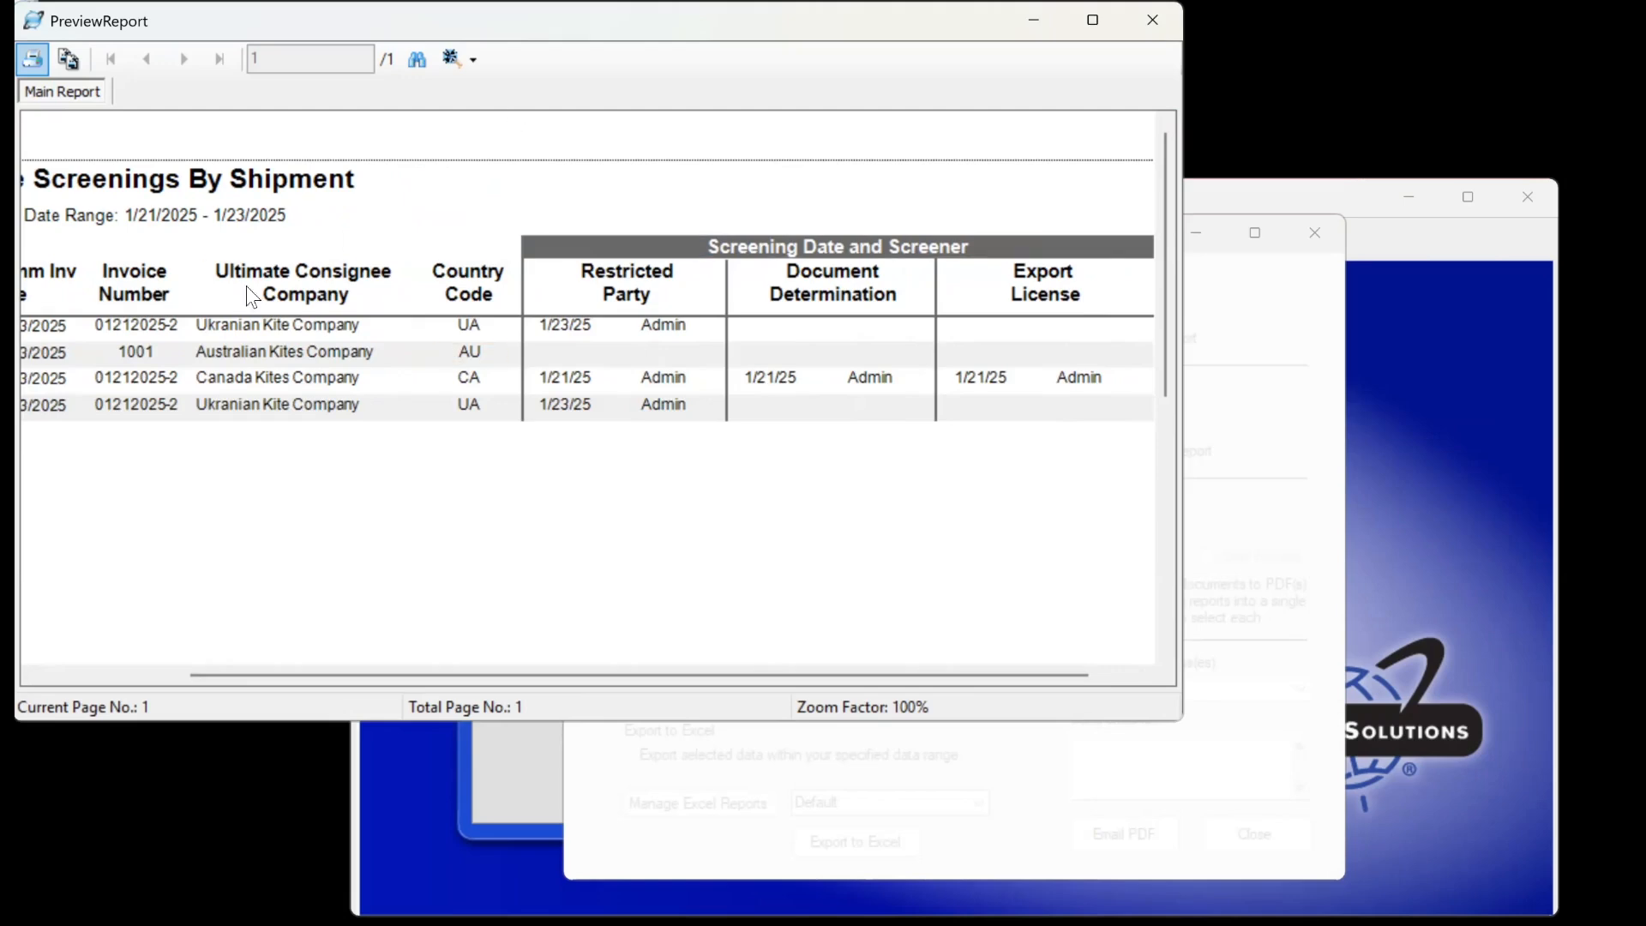
{"action": "left_click", "coordinate": [1161, 19]}
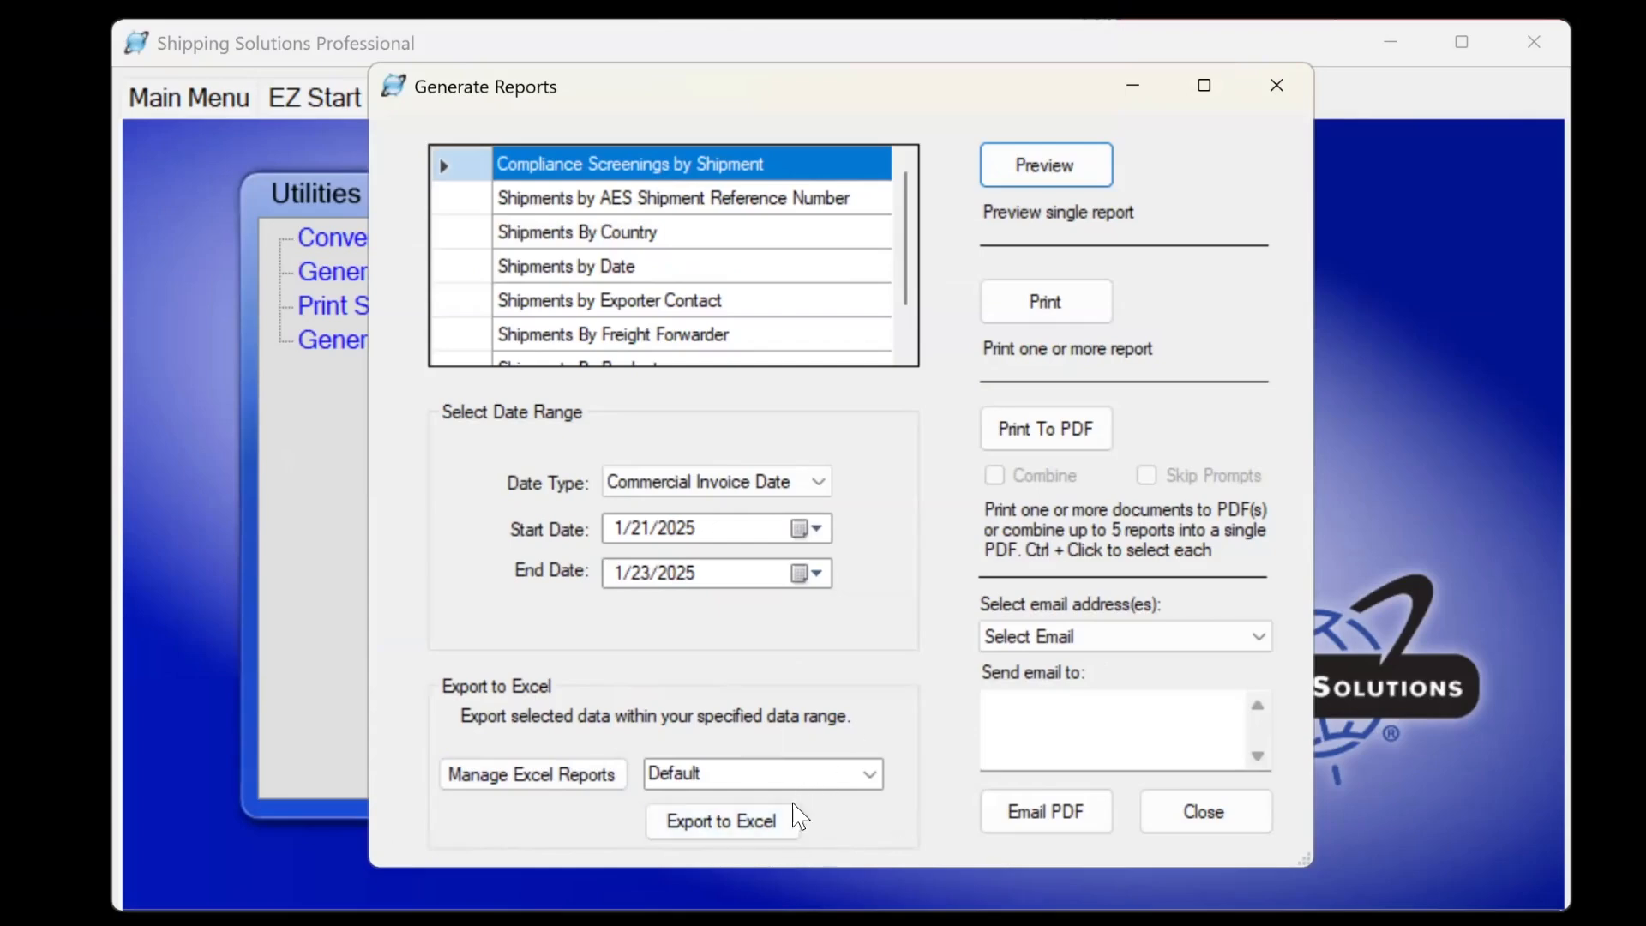
Inspect the Screening report definition in the Excel report field settings.
{"action": "left_click", "coordinate": [564, 774]}
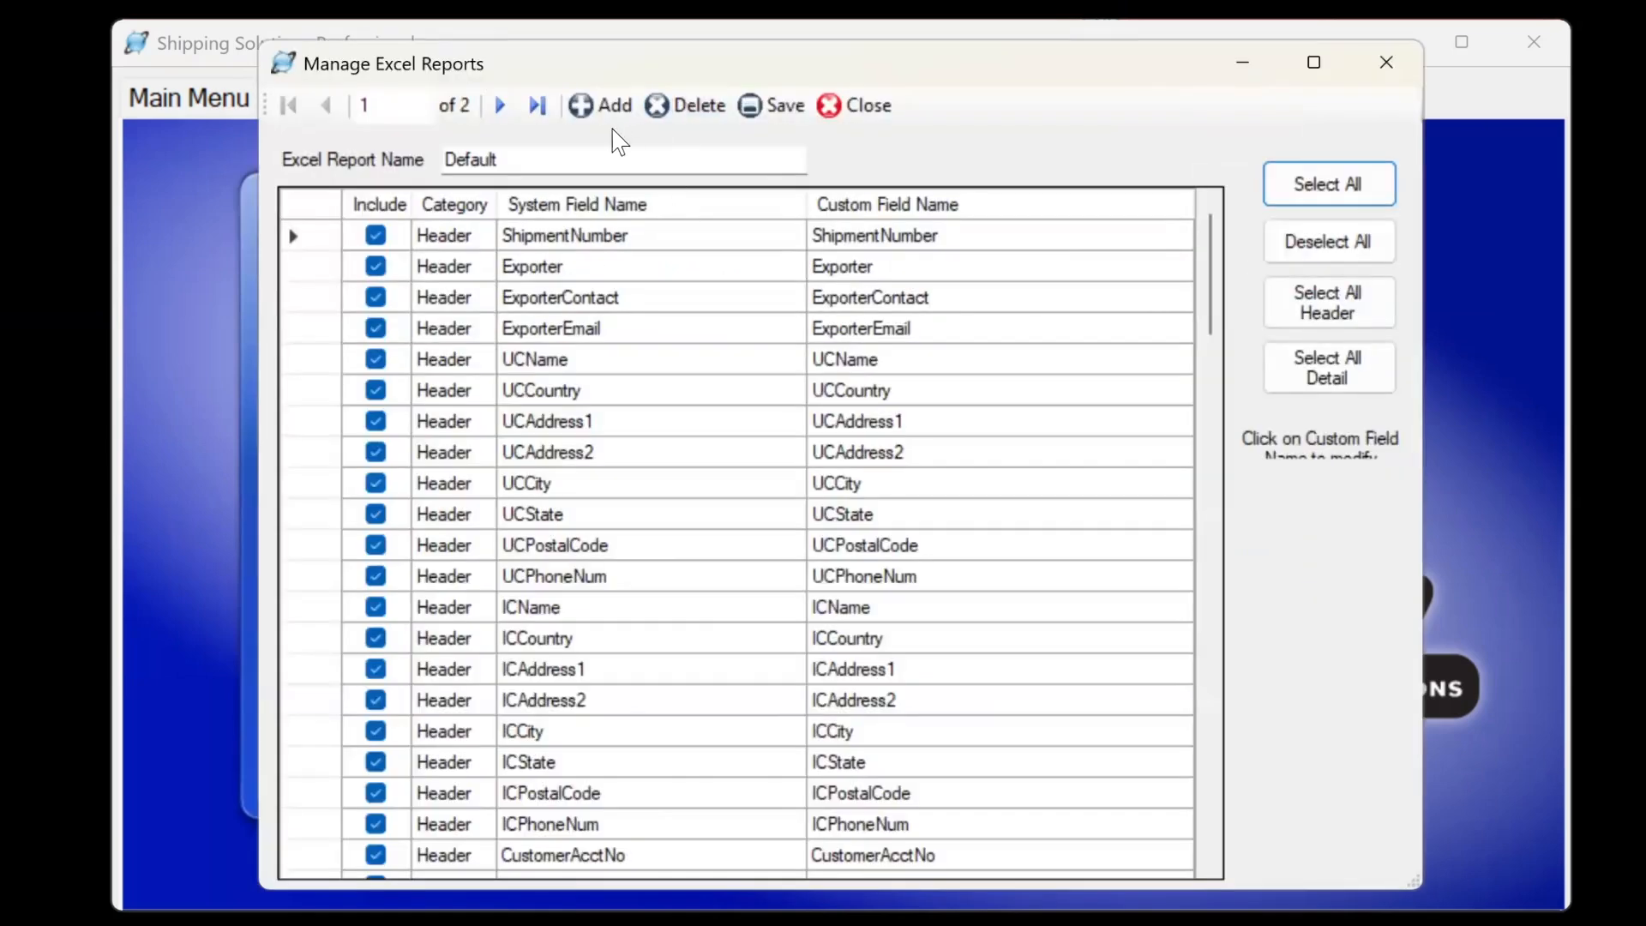
{"action": "left_click", "coordinate": [501, 109]}
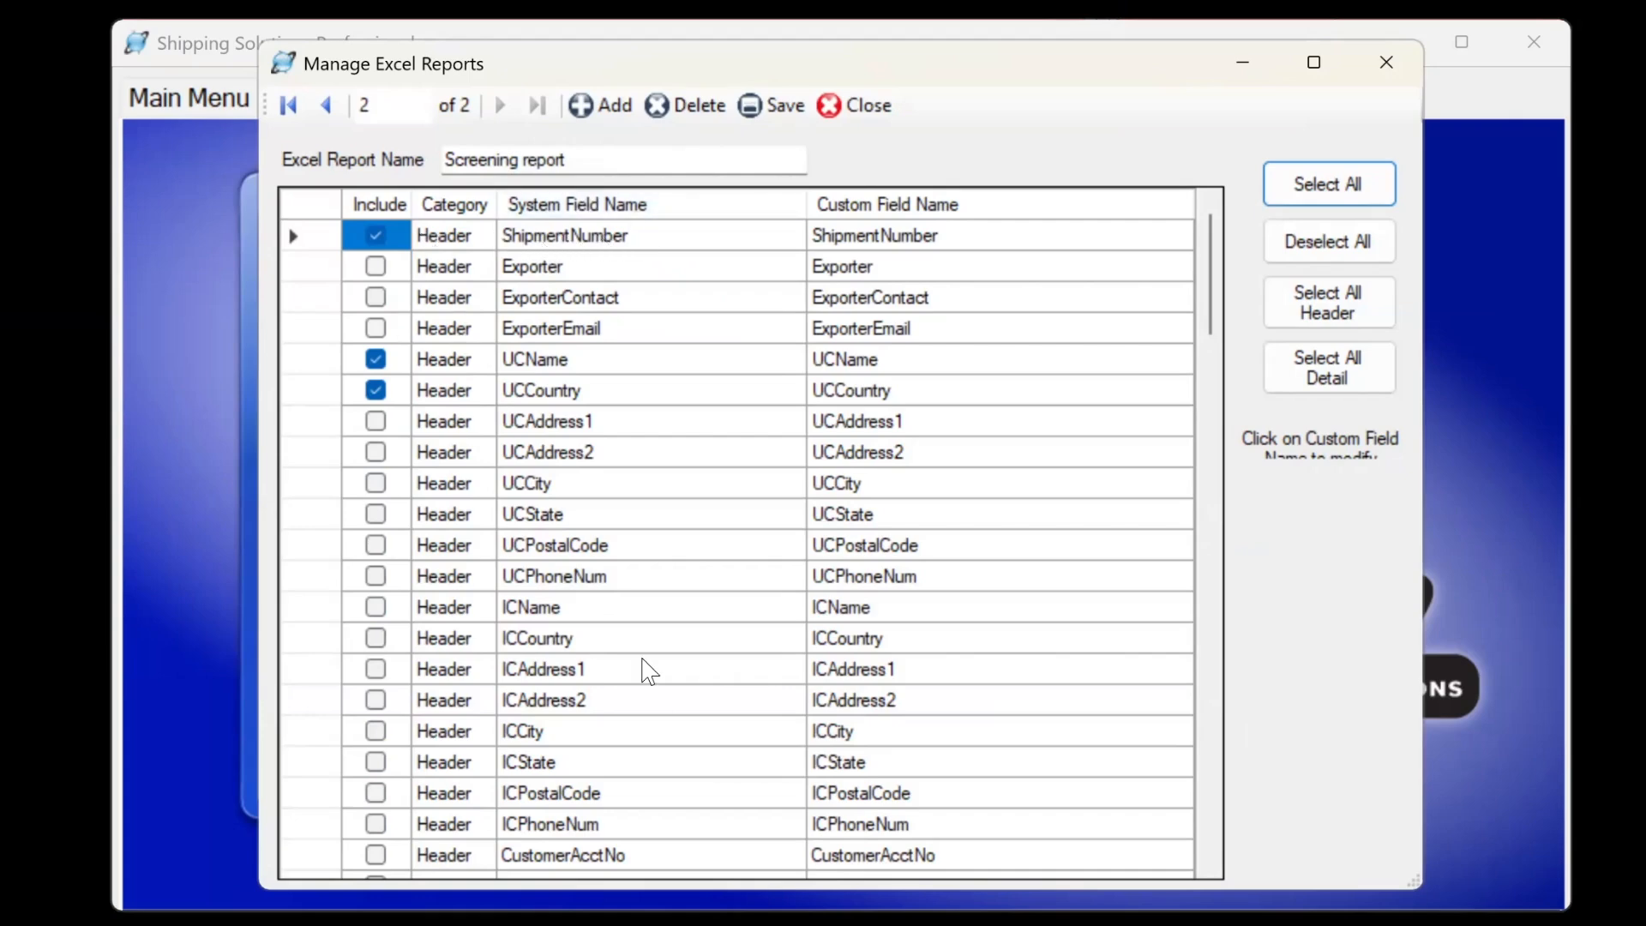
{"action": "left_click_drag", "start_coordinate": [1213, 291], "coordinate": [1224, 557]}
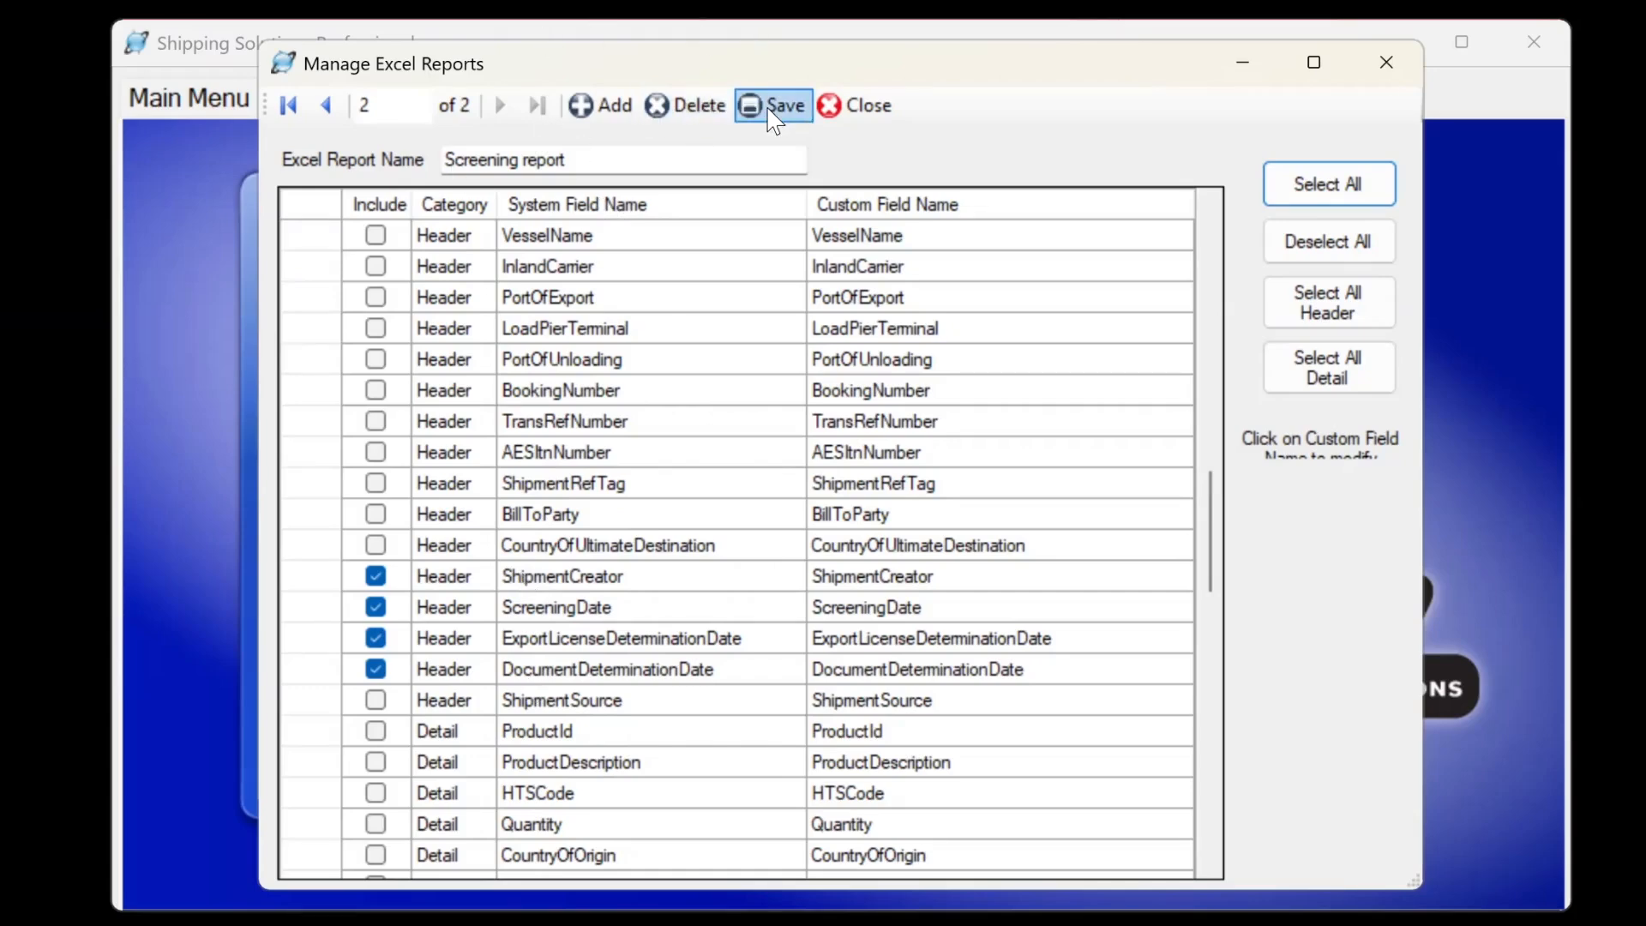
{"action": "left_click", "coordinate": [837, 108]}
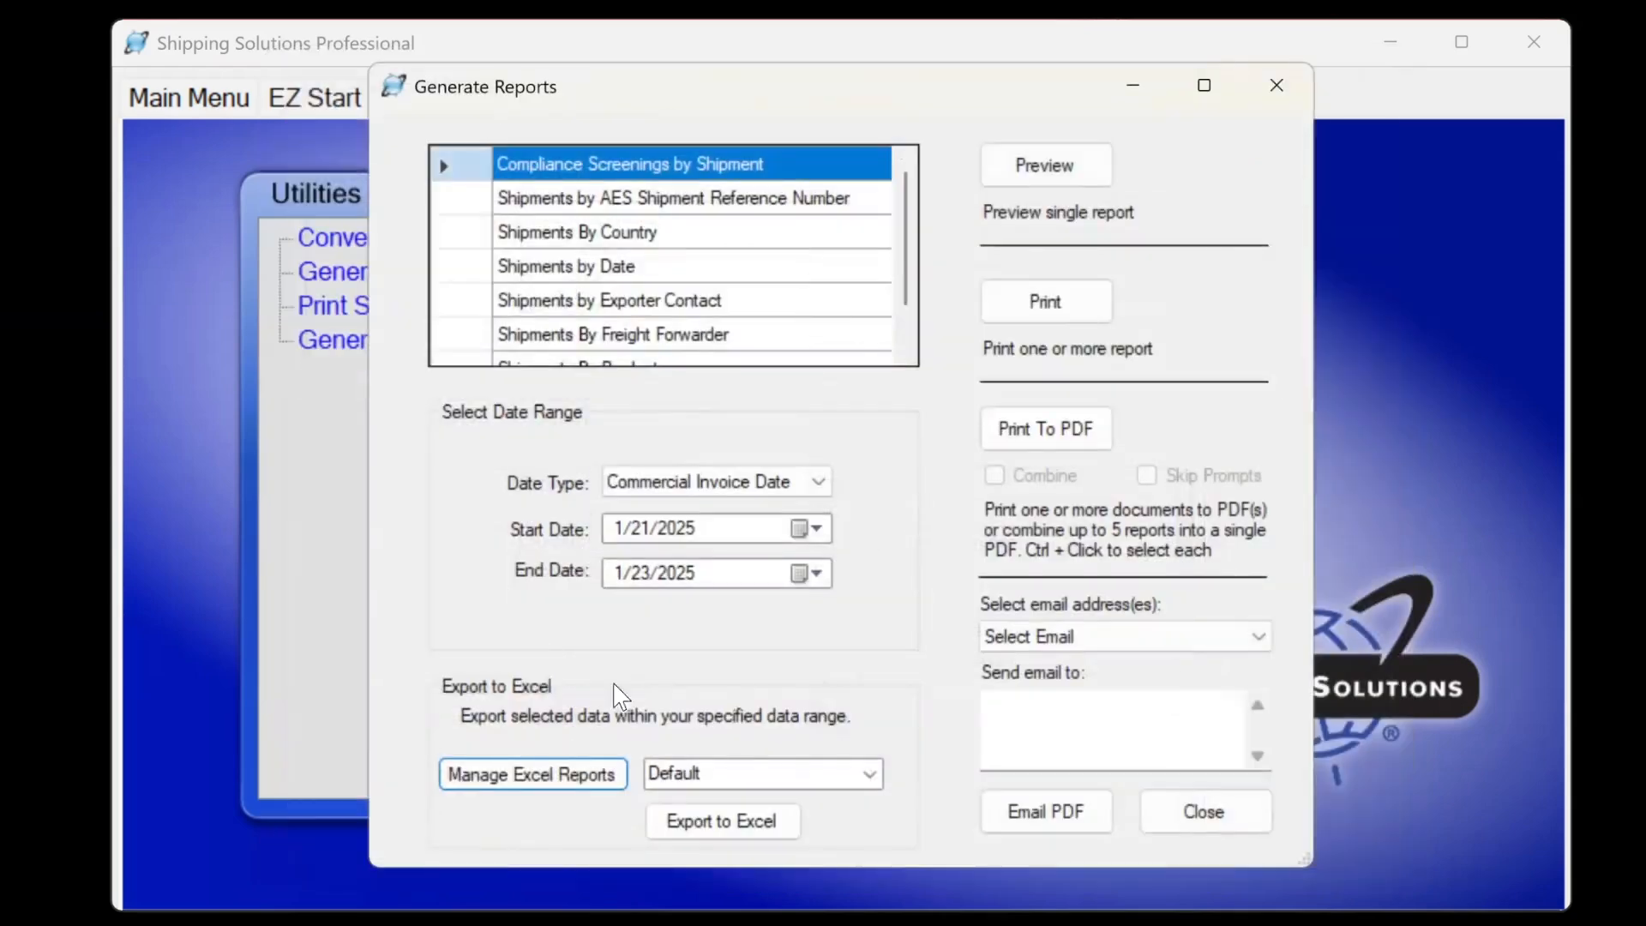
Export the screening data to Excel using the Screening report layout and save the file.
{"action": "left_click", "coordinate": [870, 774]}
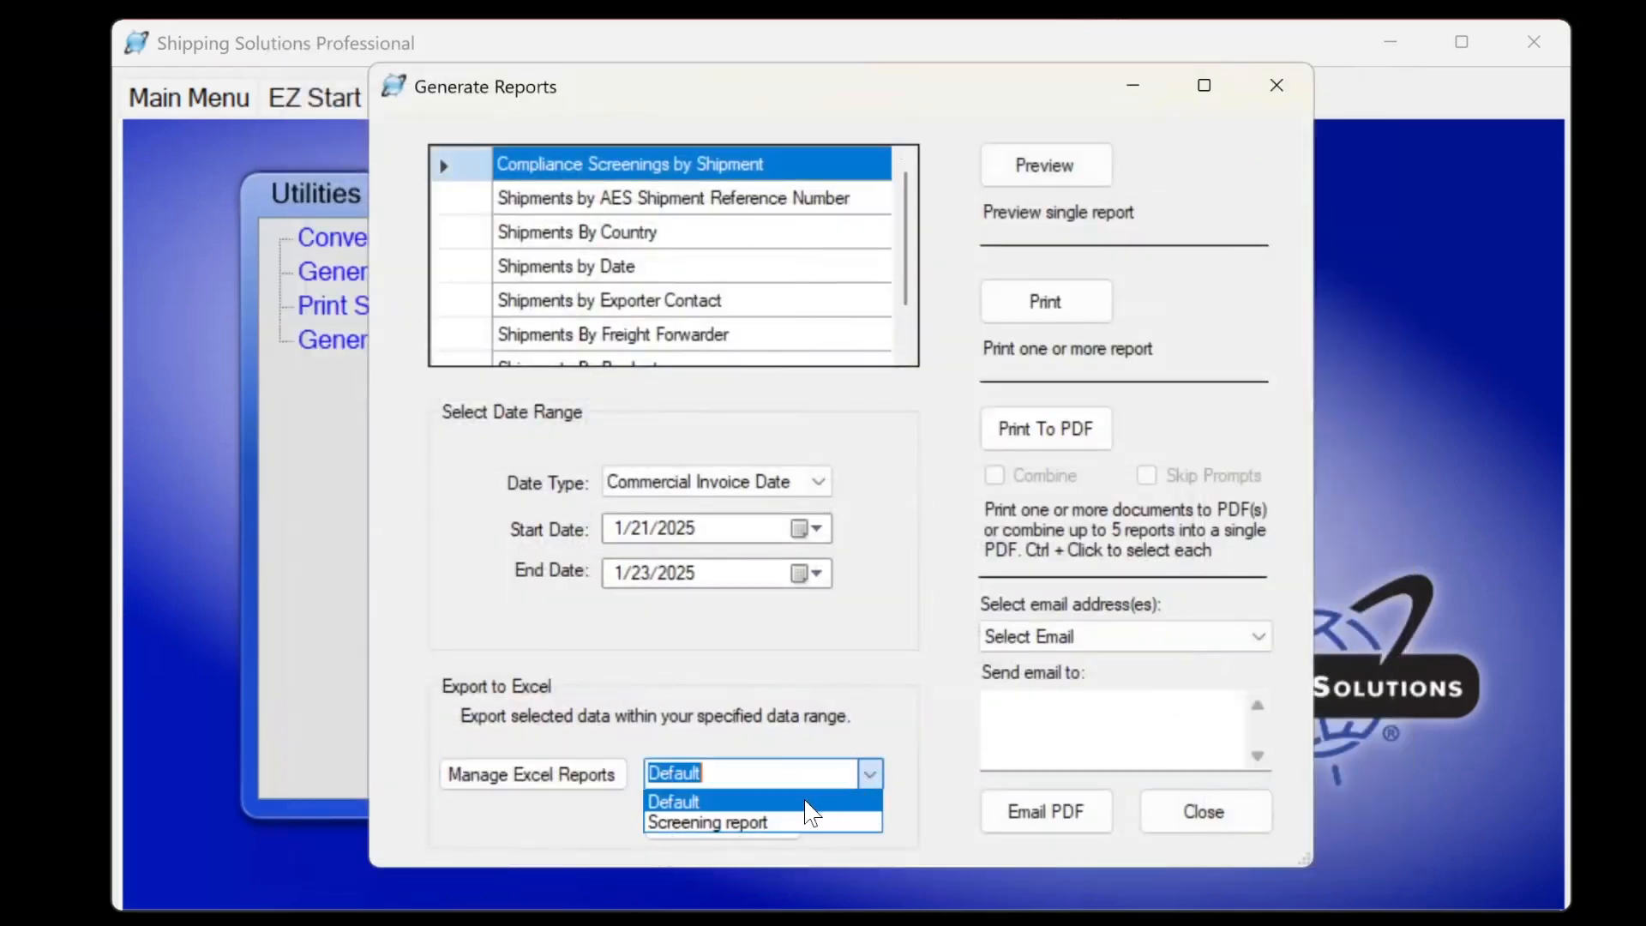
{"action": "left_click", "coordinate": [772, 825]}
{"action": "left_click", "coordinate": [741, 823]}
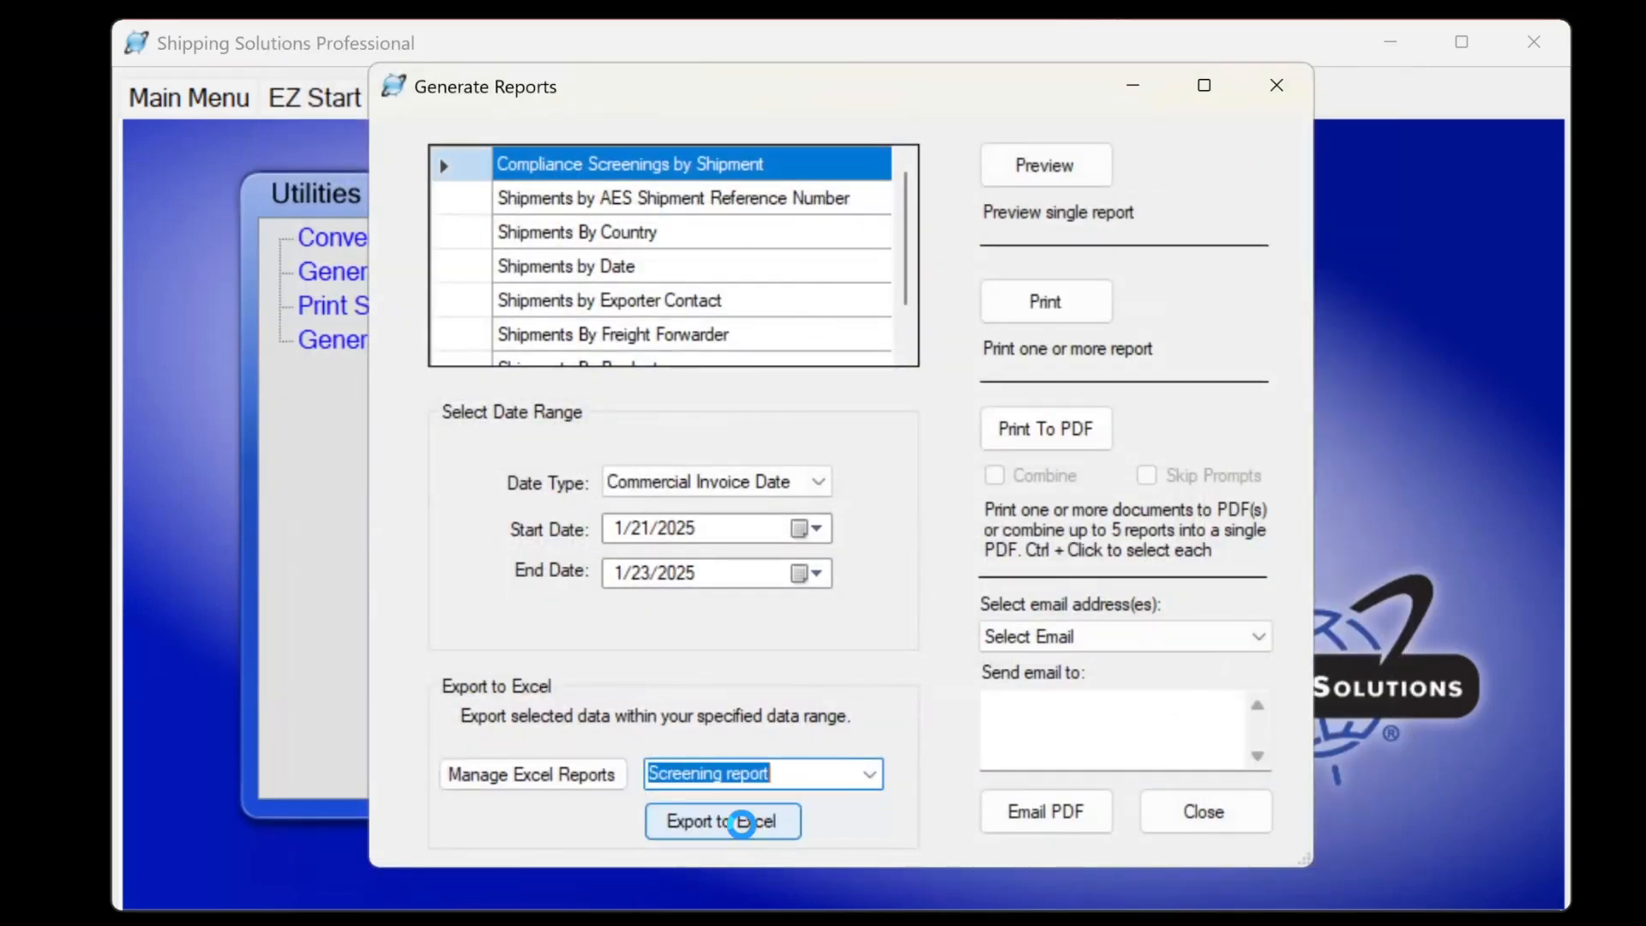
{"action": "key", "text": "Return"}
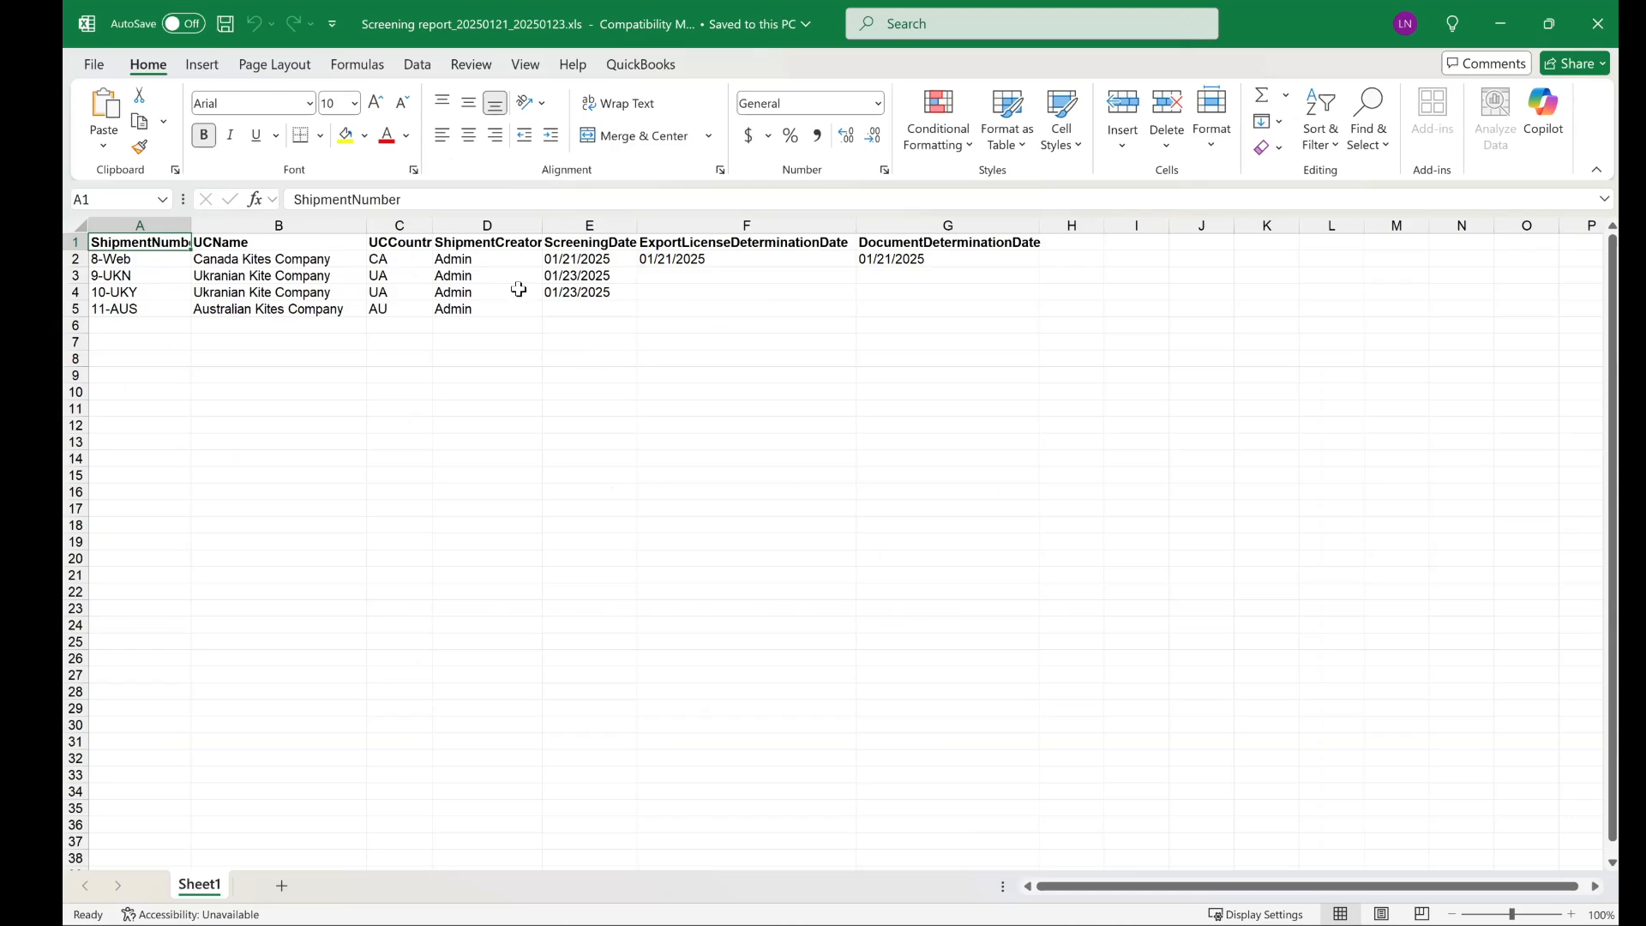
AutoFit columns D (ShipmentCreator) and E (ScreeningDate), then close the workbook.
{"action": "double_click", "coordinate": [544, 225]}
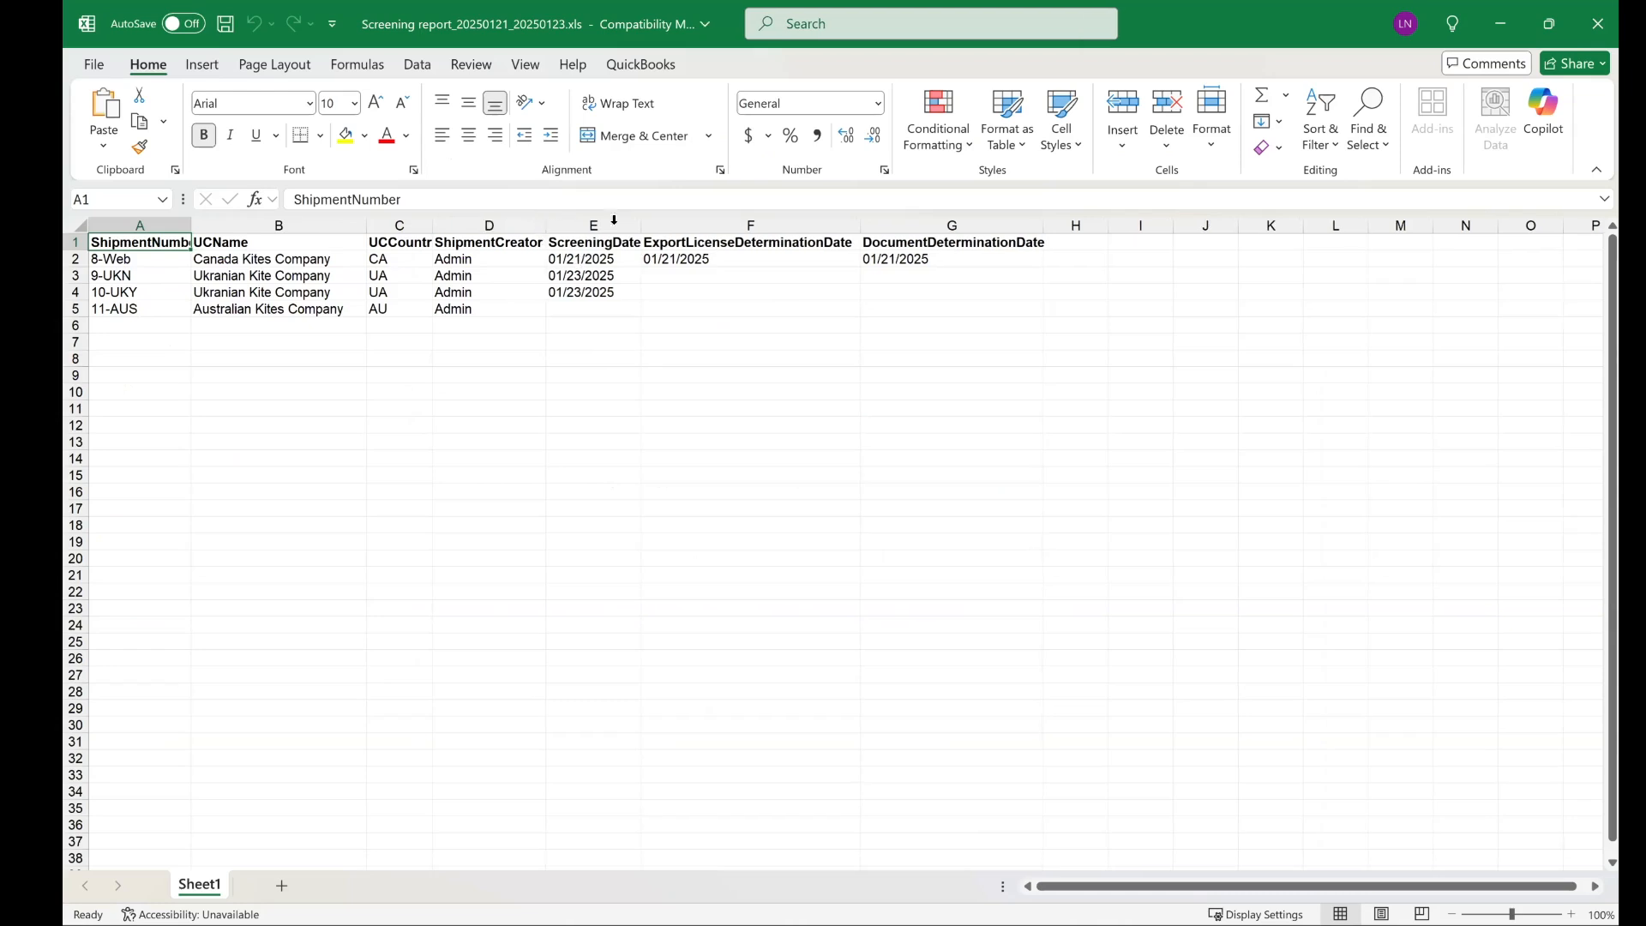
{"action": "double_click", "coordinate": [637, 229]}
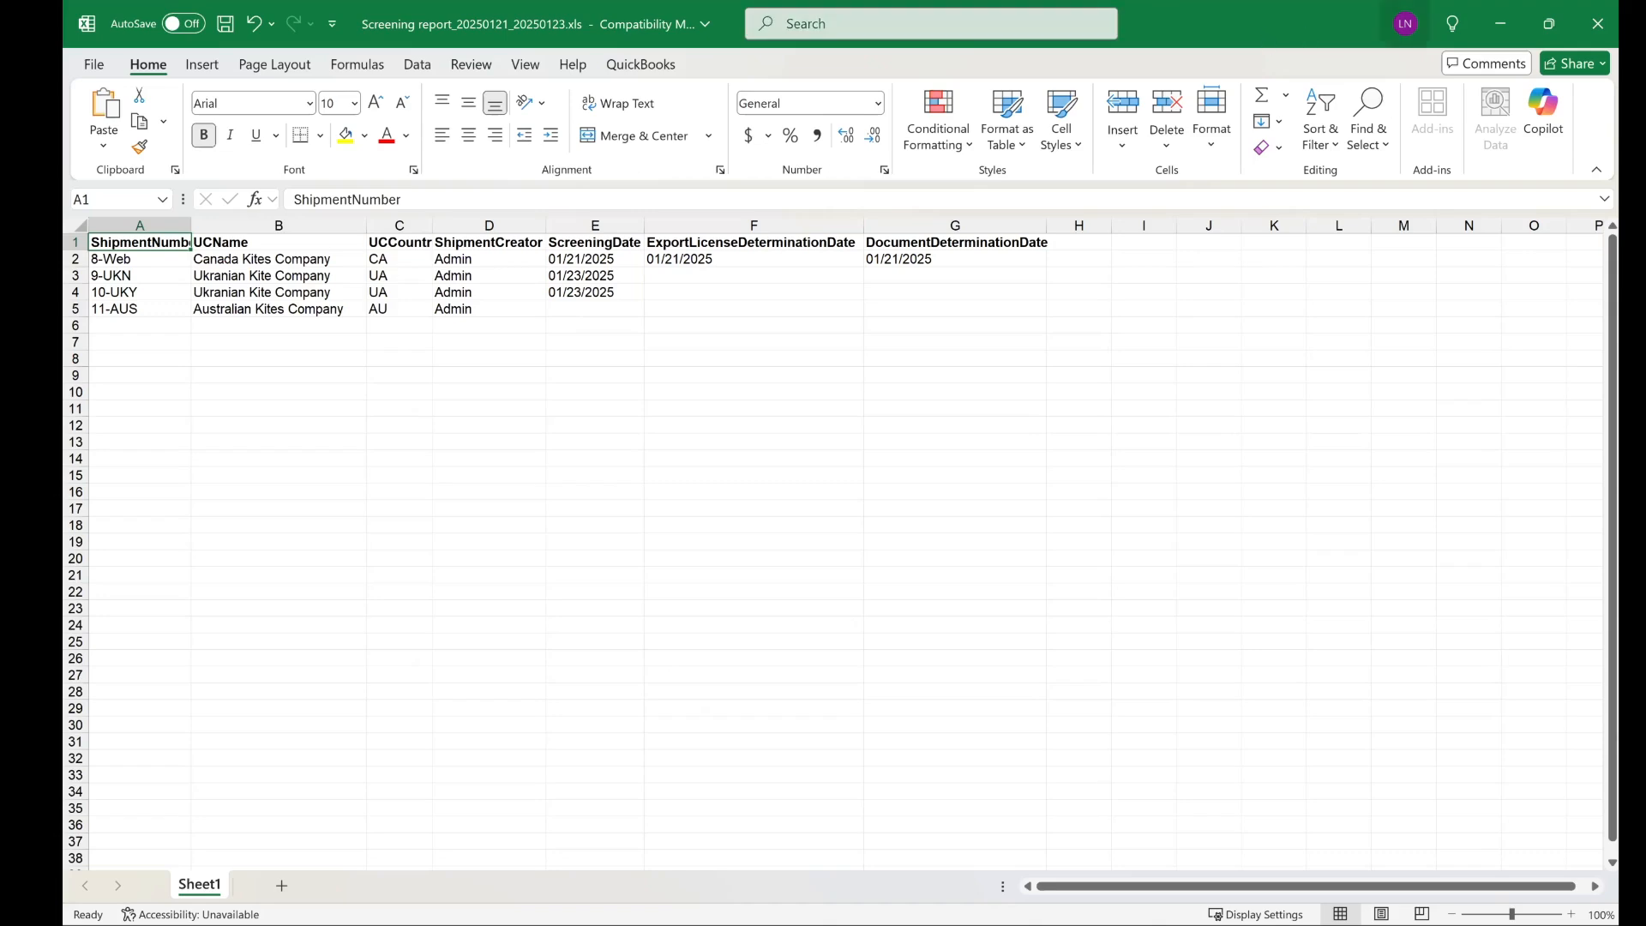
{"action": "left_click", "coordinate": [1599, 23]}
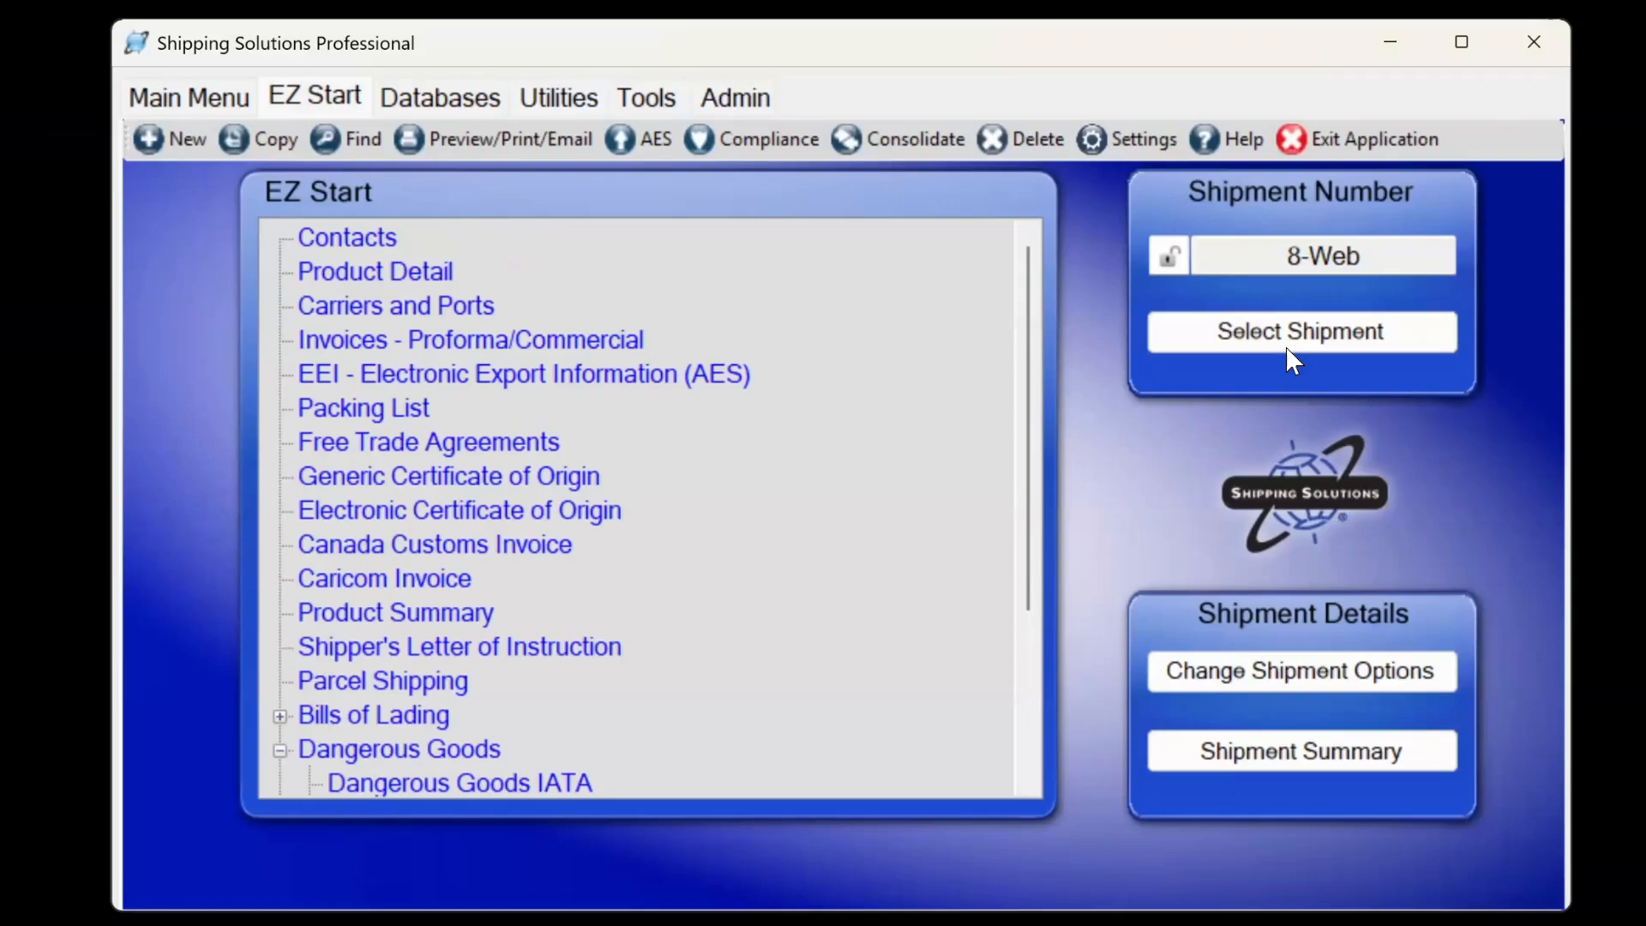
Select shipment 11-AUS and page through its two-page Australia FTA Certificate of Origin preview.
{"action": "left_click", "coordinate": [1287, 333]}
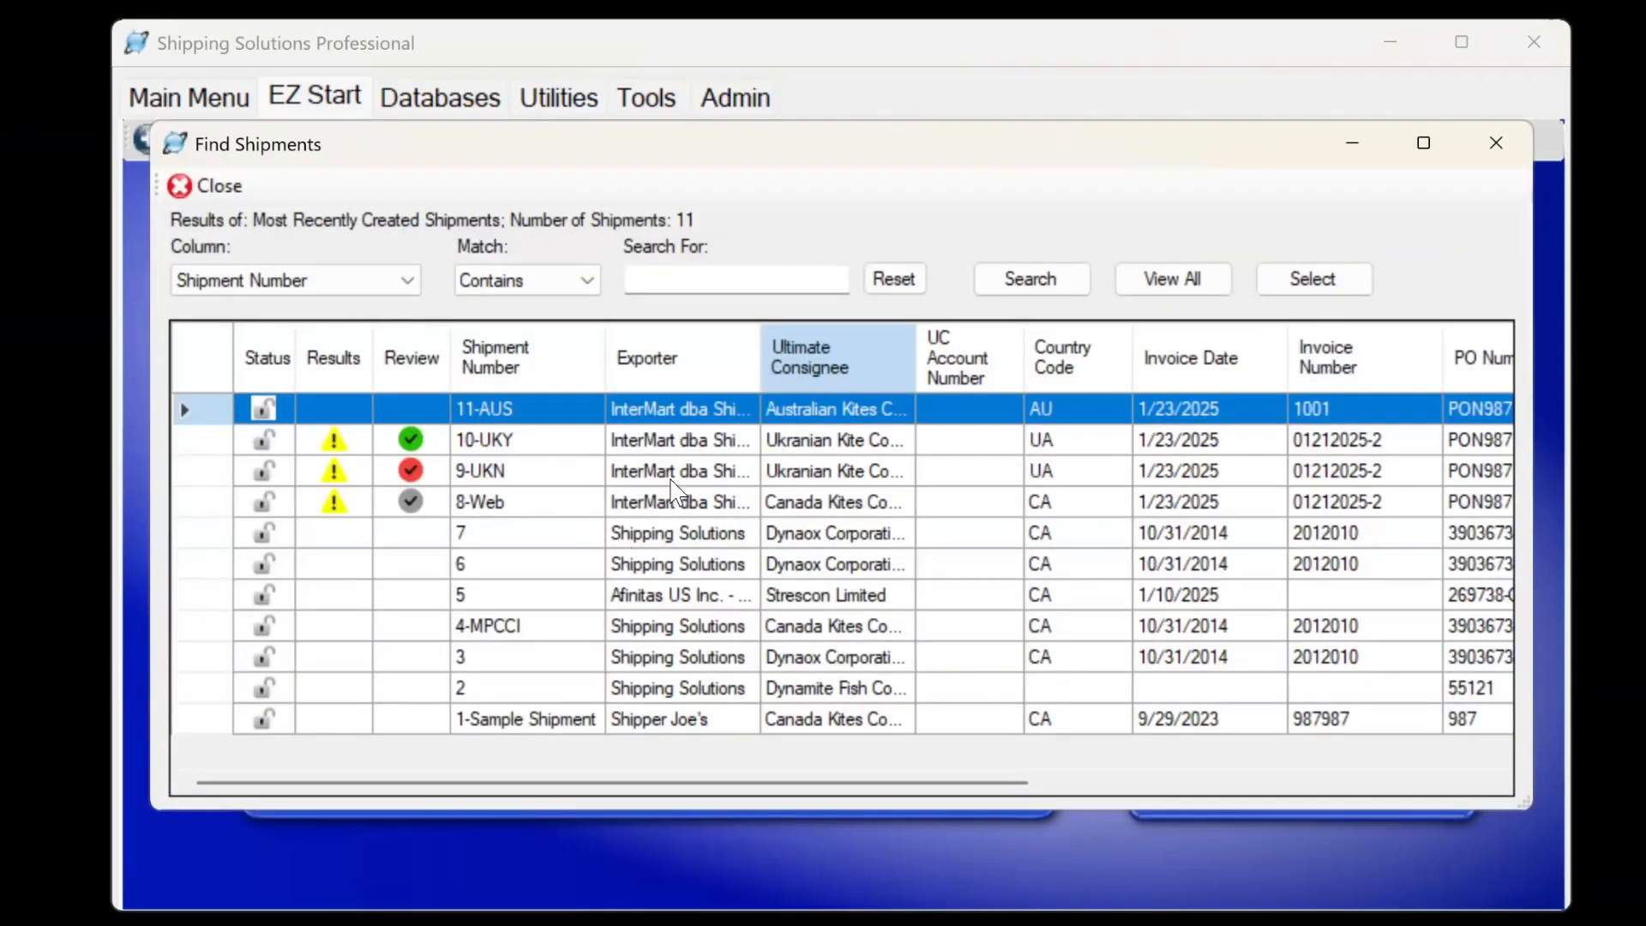
{"action": "left_click", "coordinate": [1283, 280]}
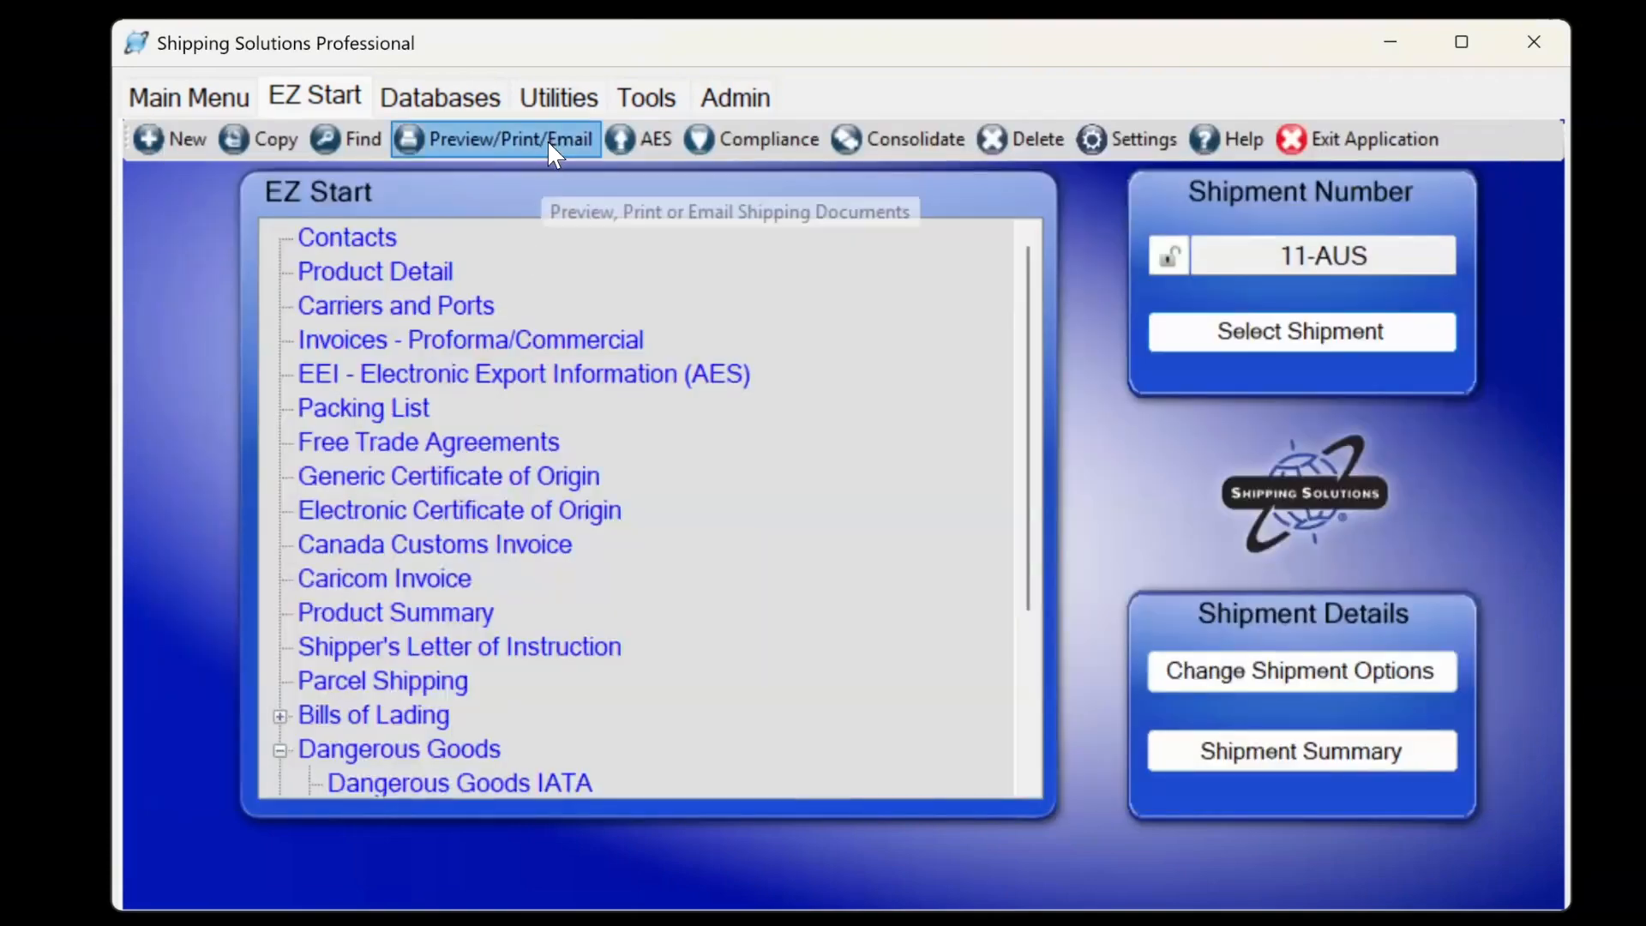
{"action": "left_click", "coordinate": [545, 143]}
{"action": "left_click", "coordinate": [485, 313]}
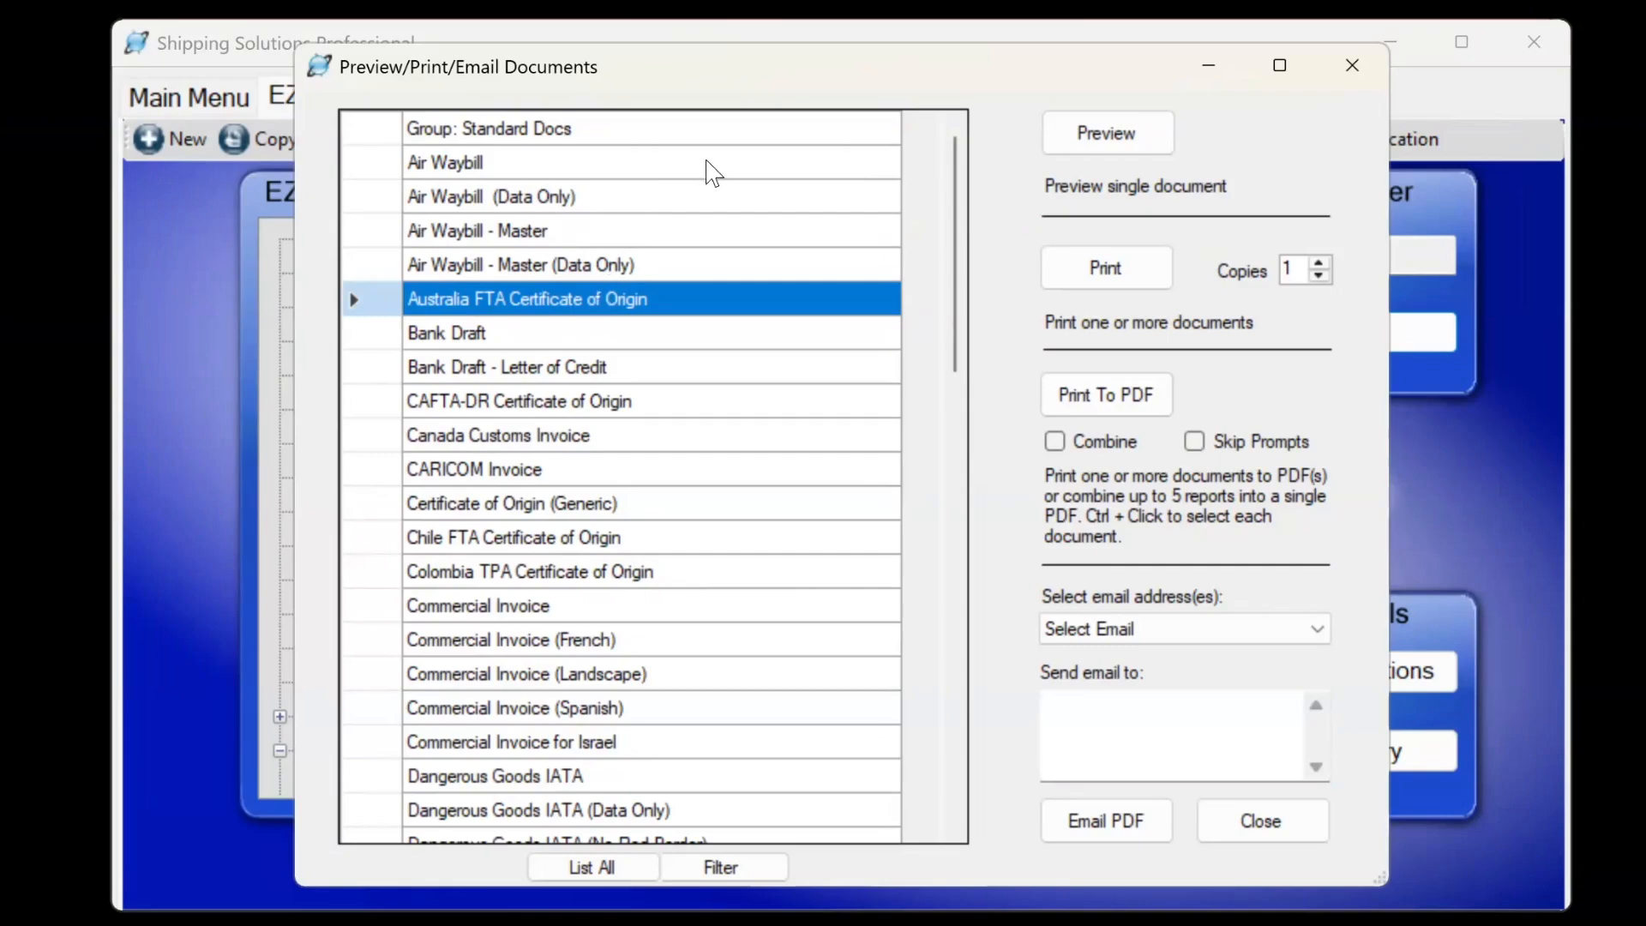
{"action": "left_click", "coordinate": [1154, 133]}
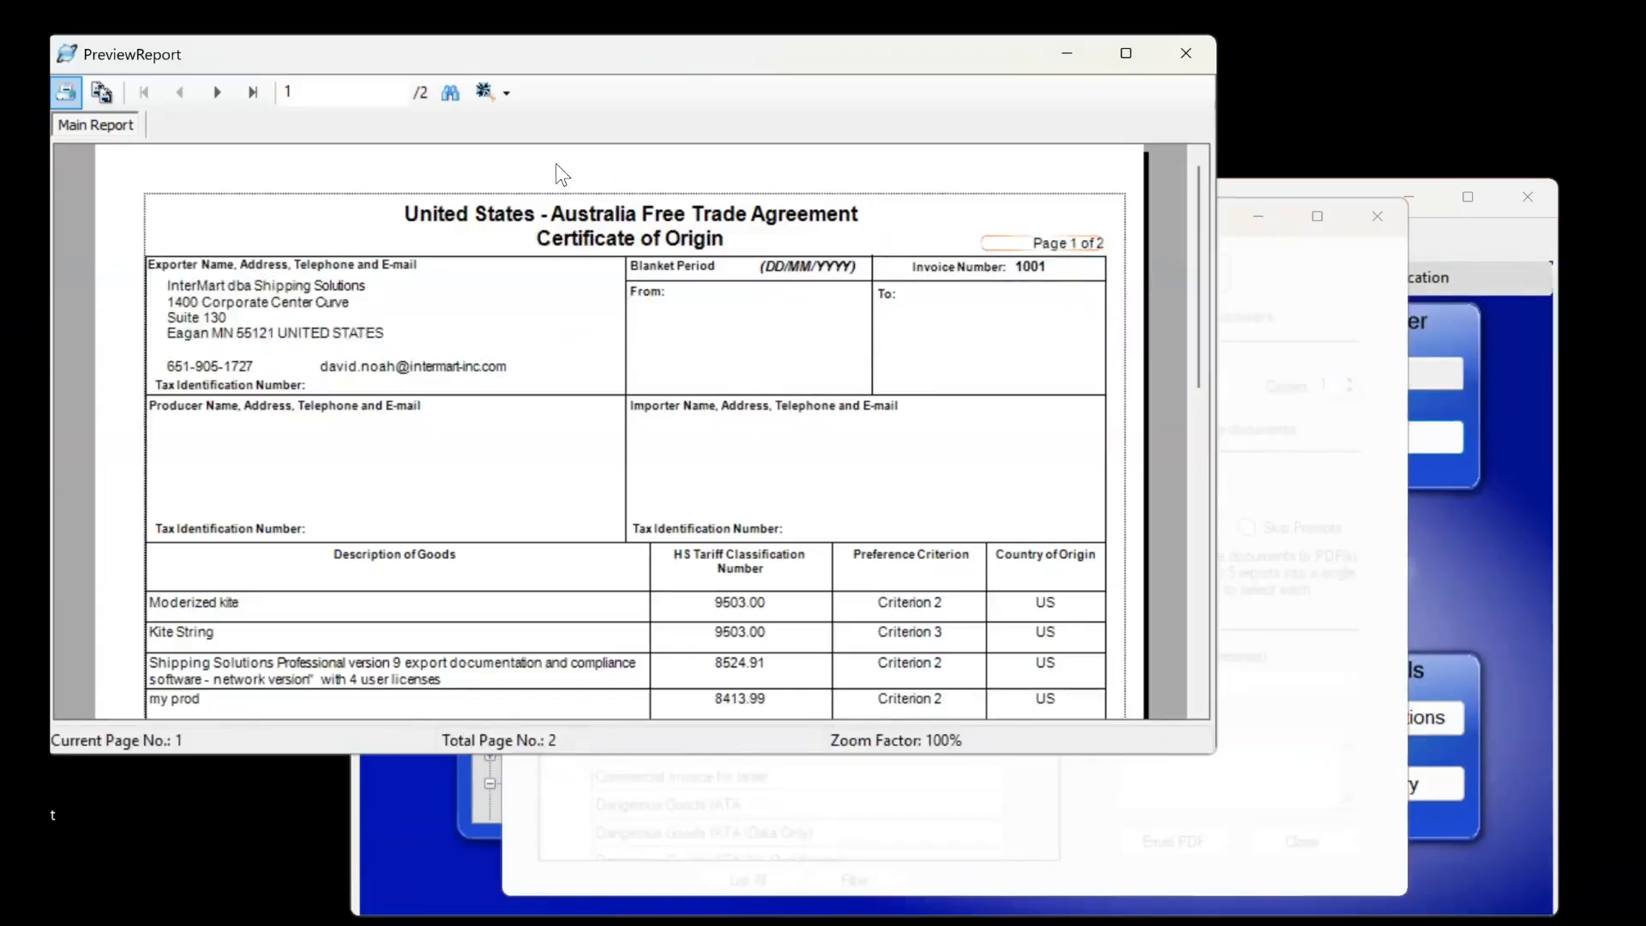
{"action": "left_click", "coordinate": [217, 92]}
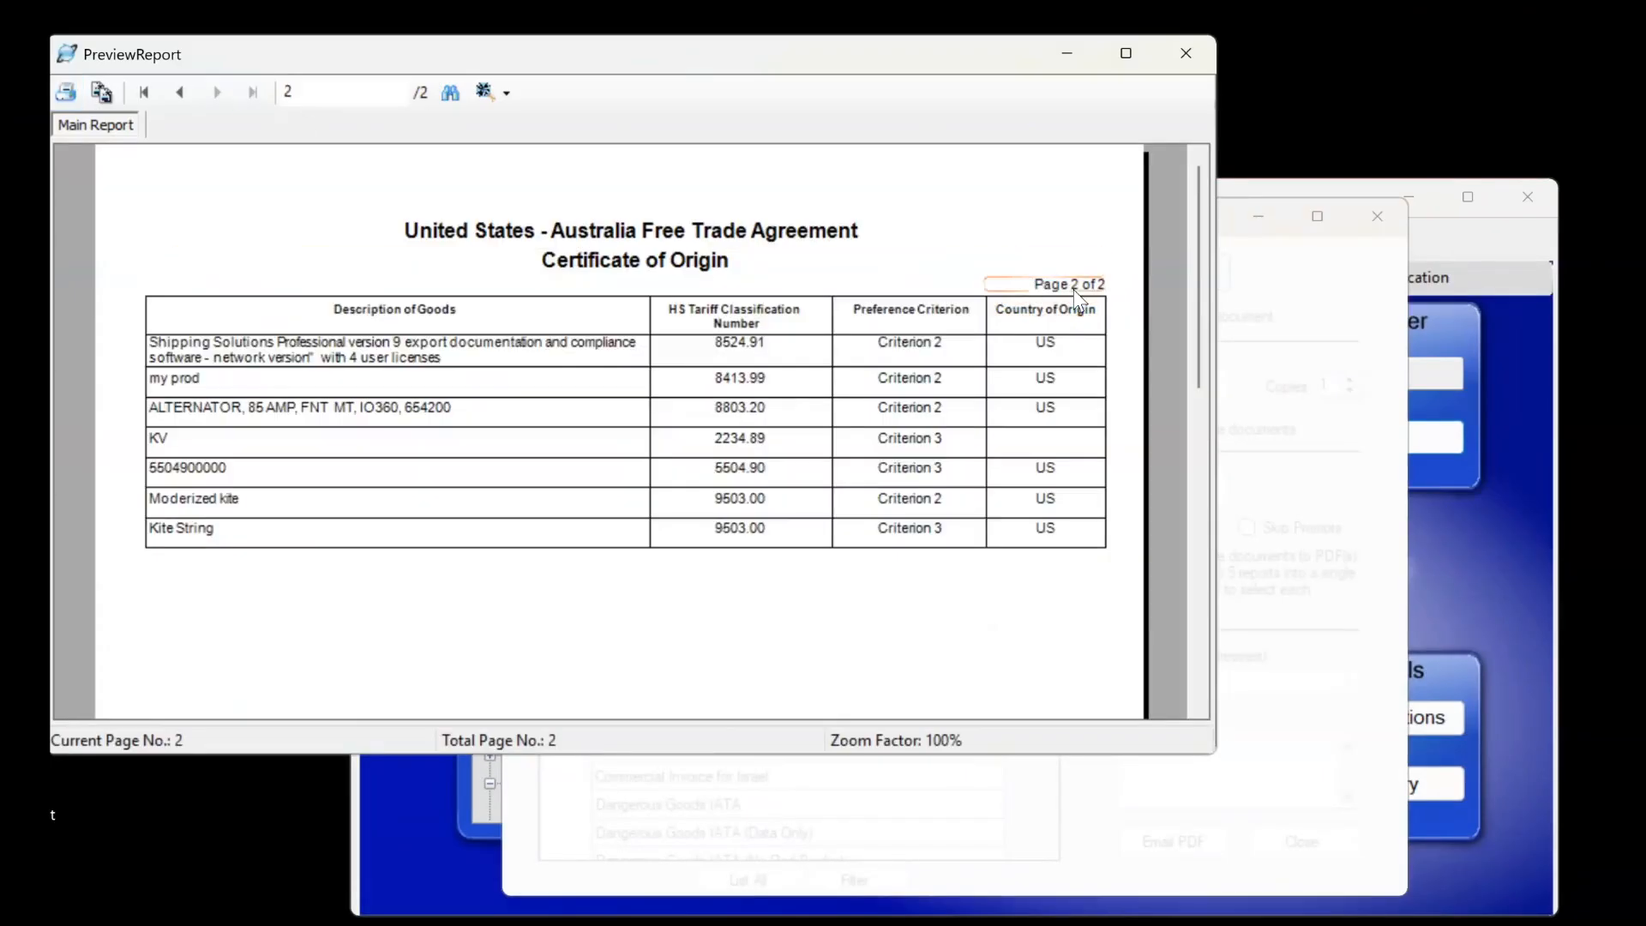
{"action": "left_click", "coordinate": [179, 92]}
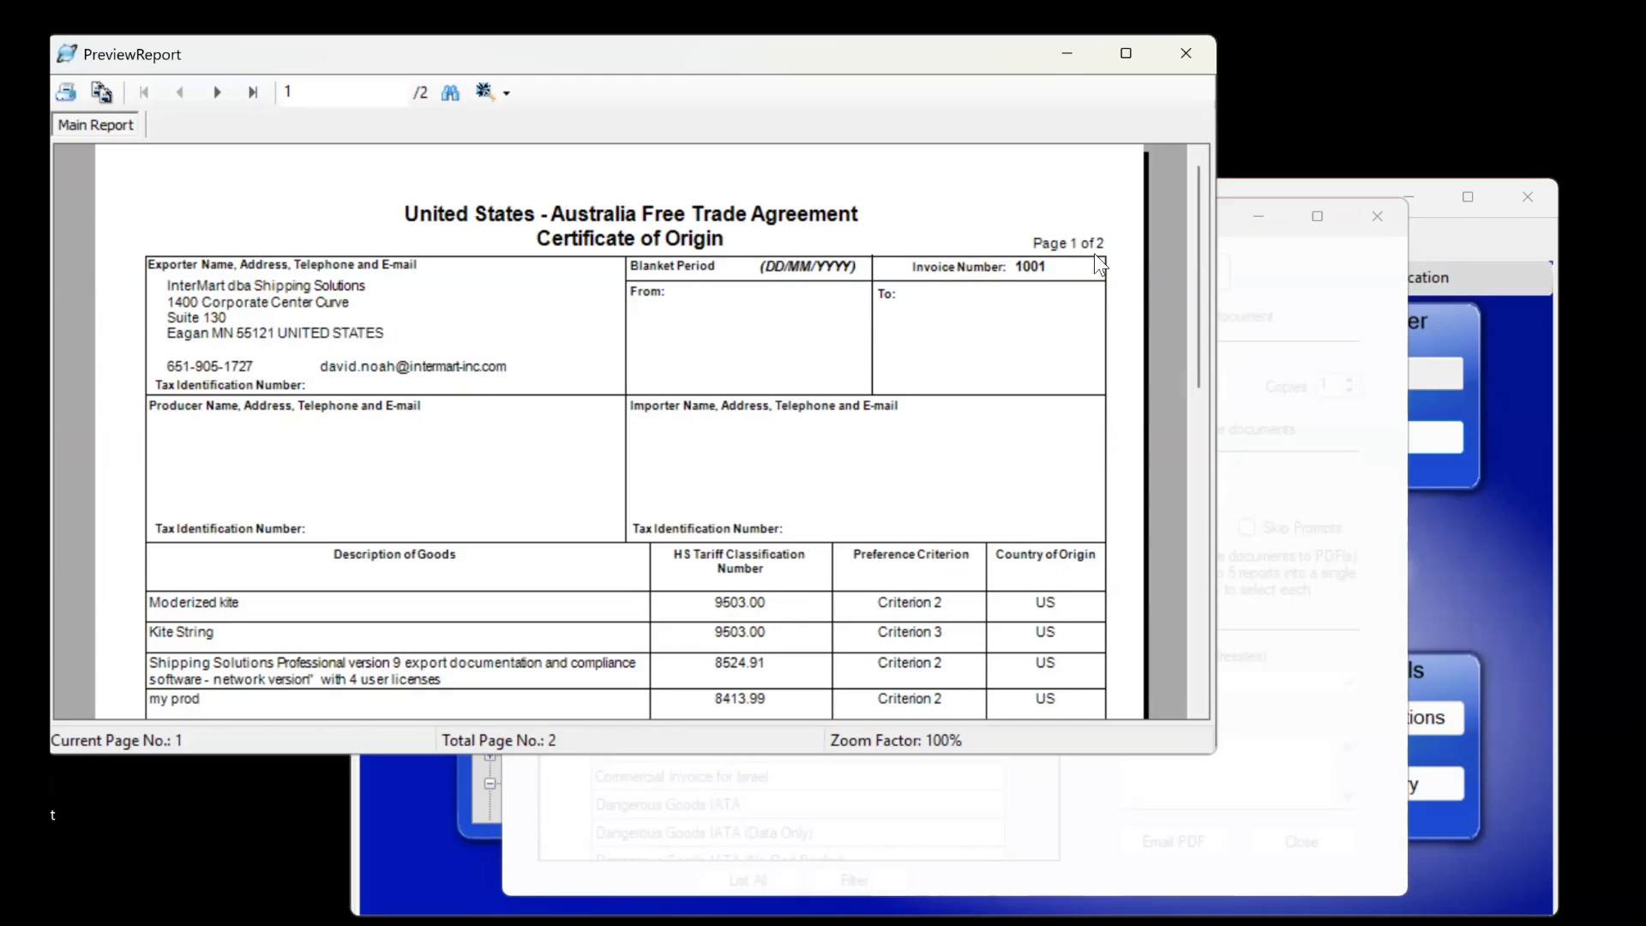
{"action": "left_click", "coordinate": [1186, 53]}
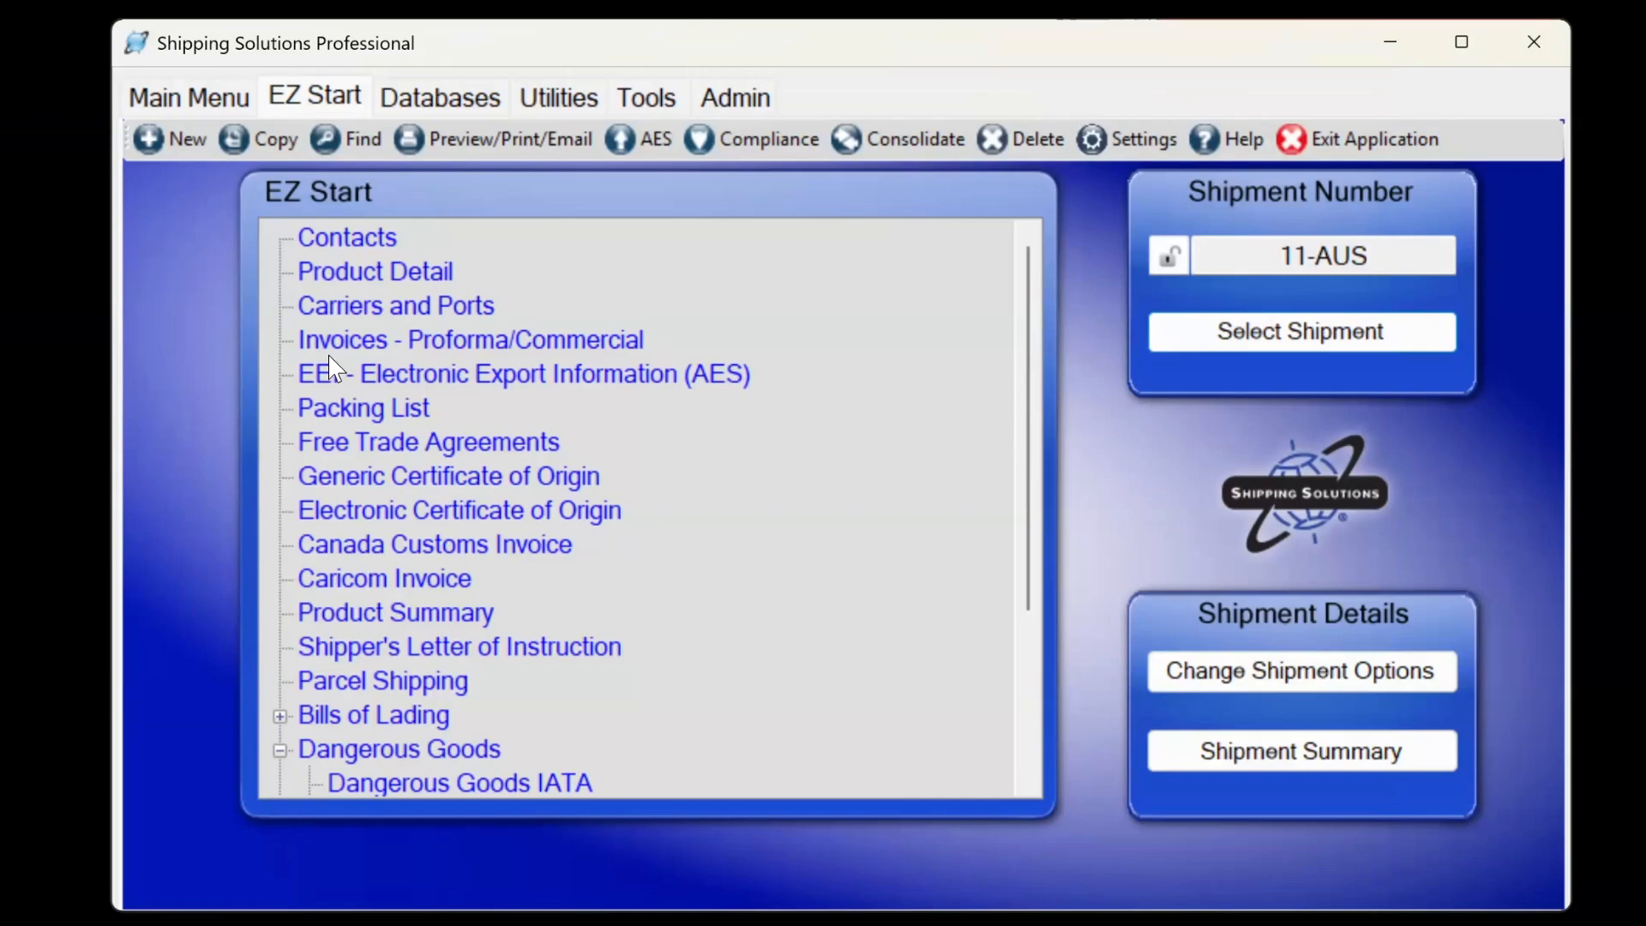
Open Prod K1's product details and scroll through the License Type dropdown entries.
{"action": "left_click", "coordinate": [346, 270]}
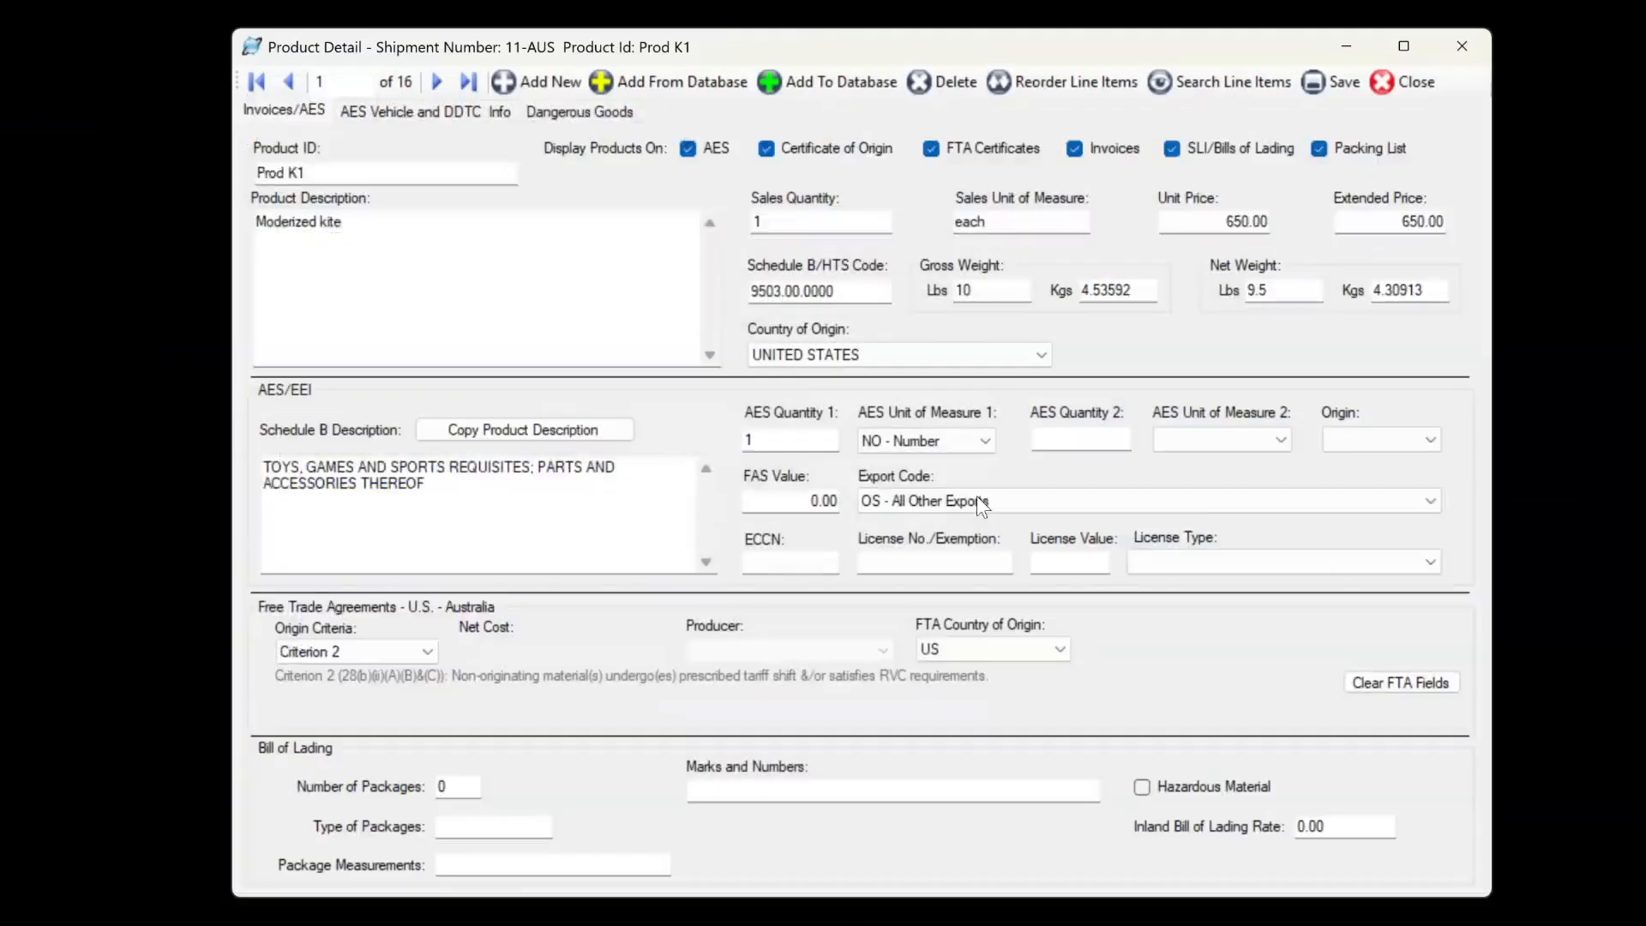
{"action": "left_click", "coordinate": [1183, 560]}
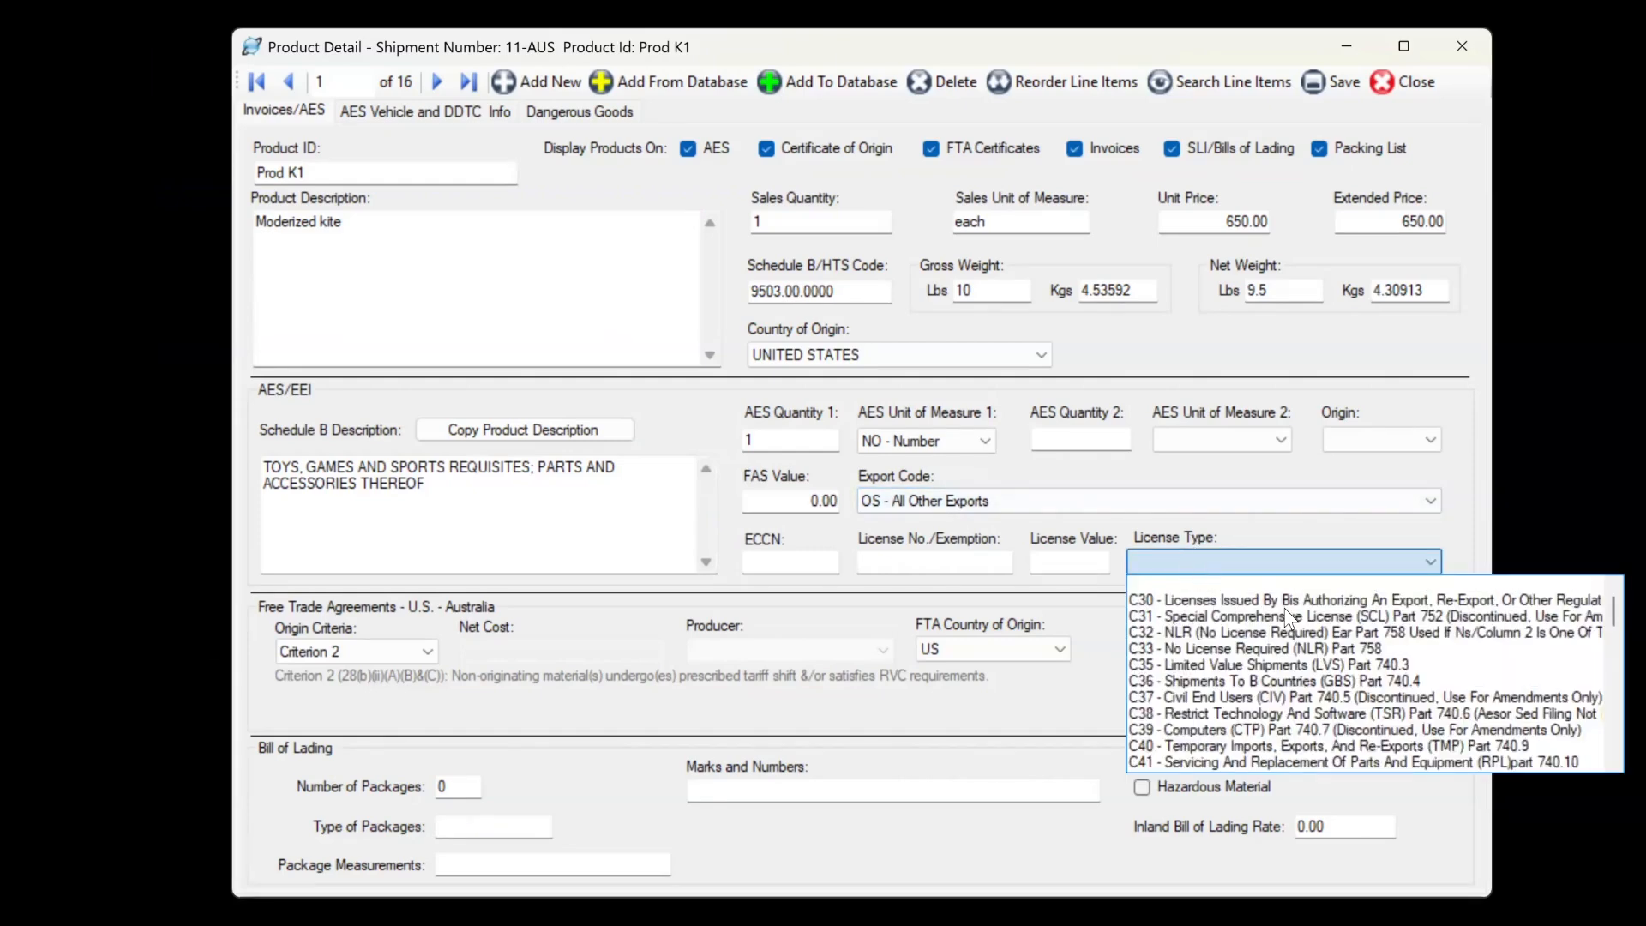
{"action": "scroll", "coordinate": [1300, 696], "scroll_direction": "down", "scroll_amount": 4}
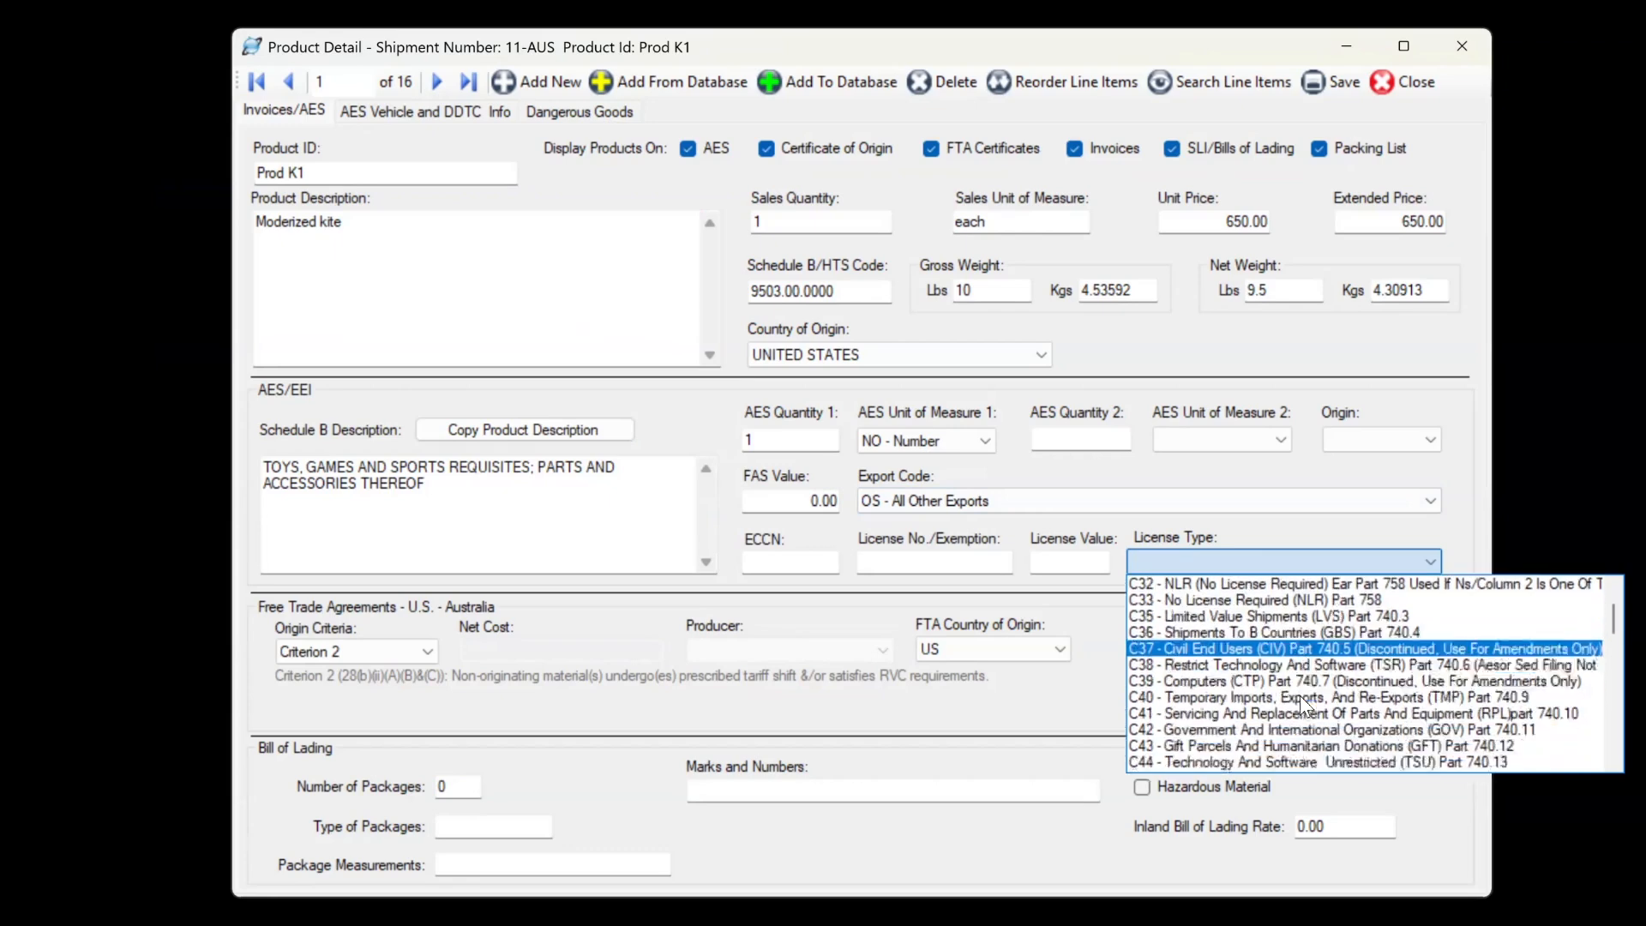
{"action": "scroll", "coordinate": [1299, 696], "scroll_direction": "down", "scroll_amount": 3}
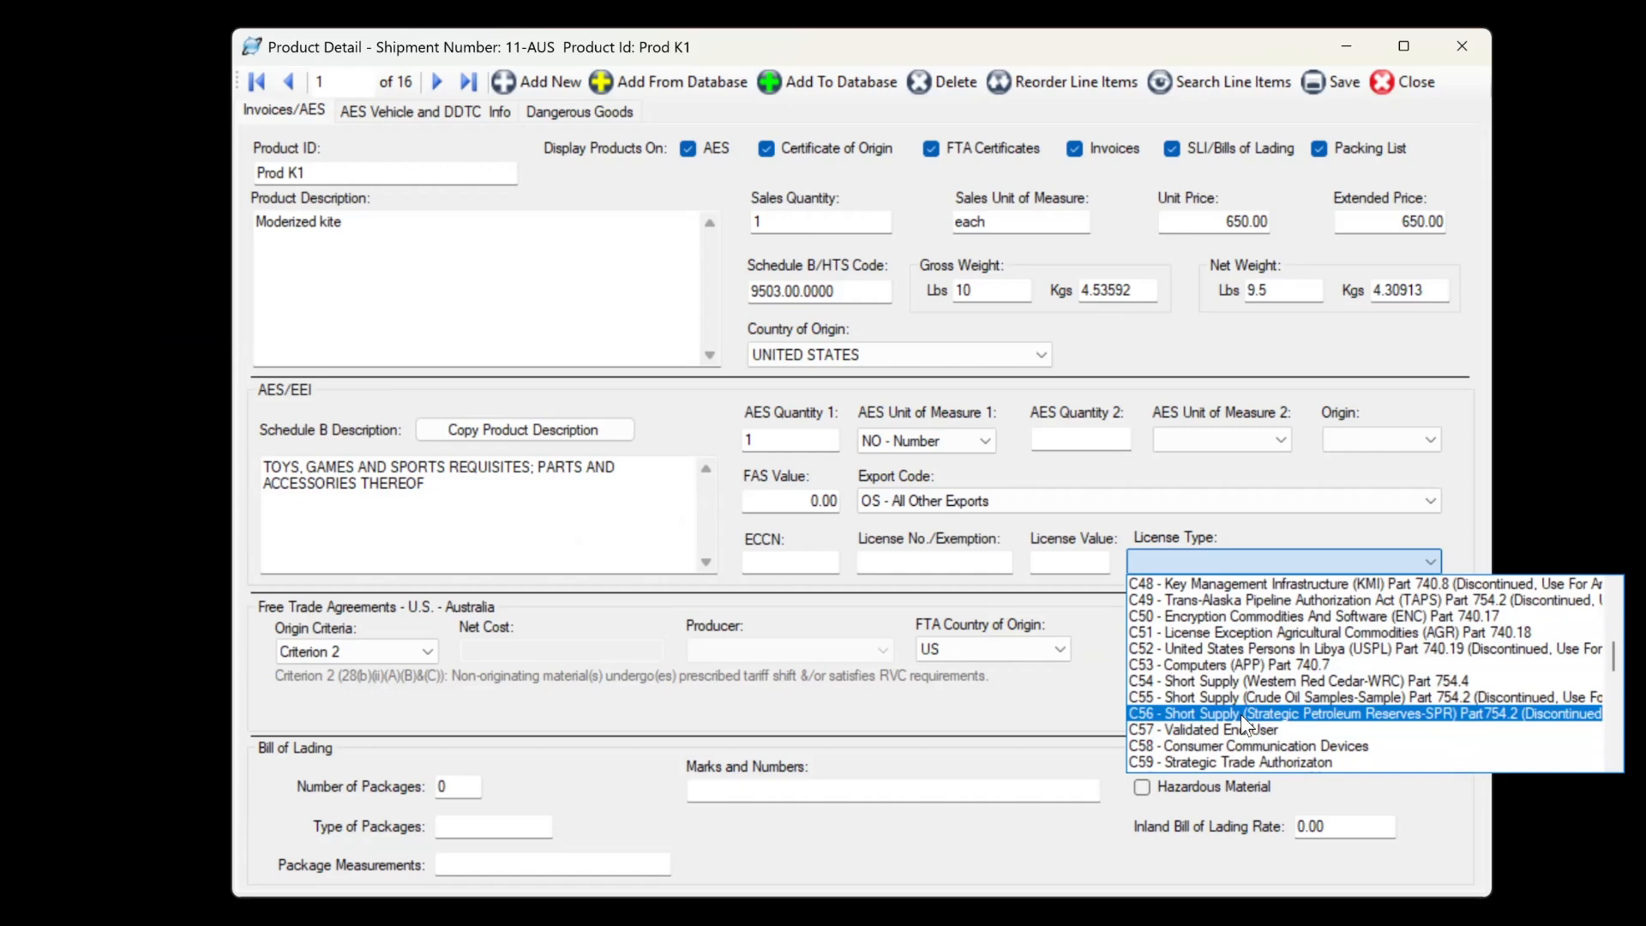
{"action": "scroll", "coordinate": [1242, 714], "scroll_direction": "down", "scroll_amount": 3}
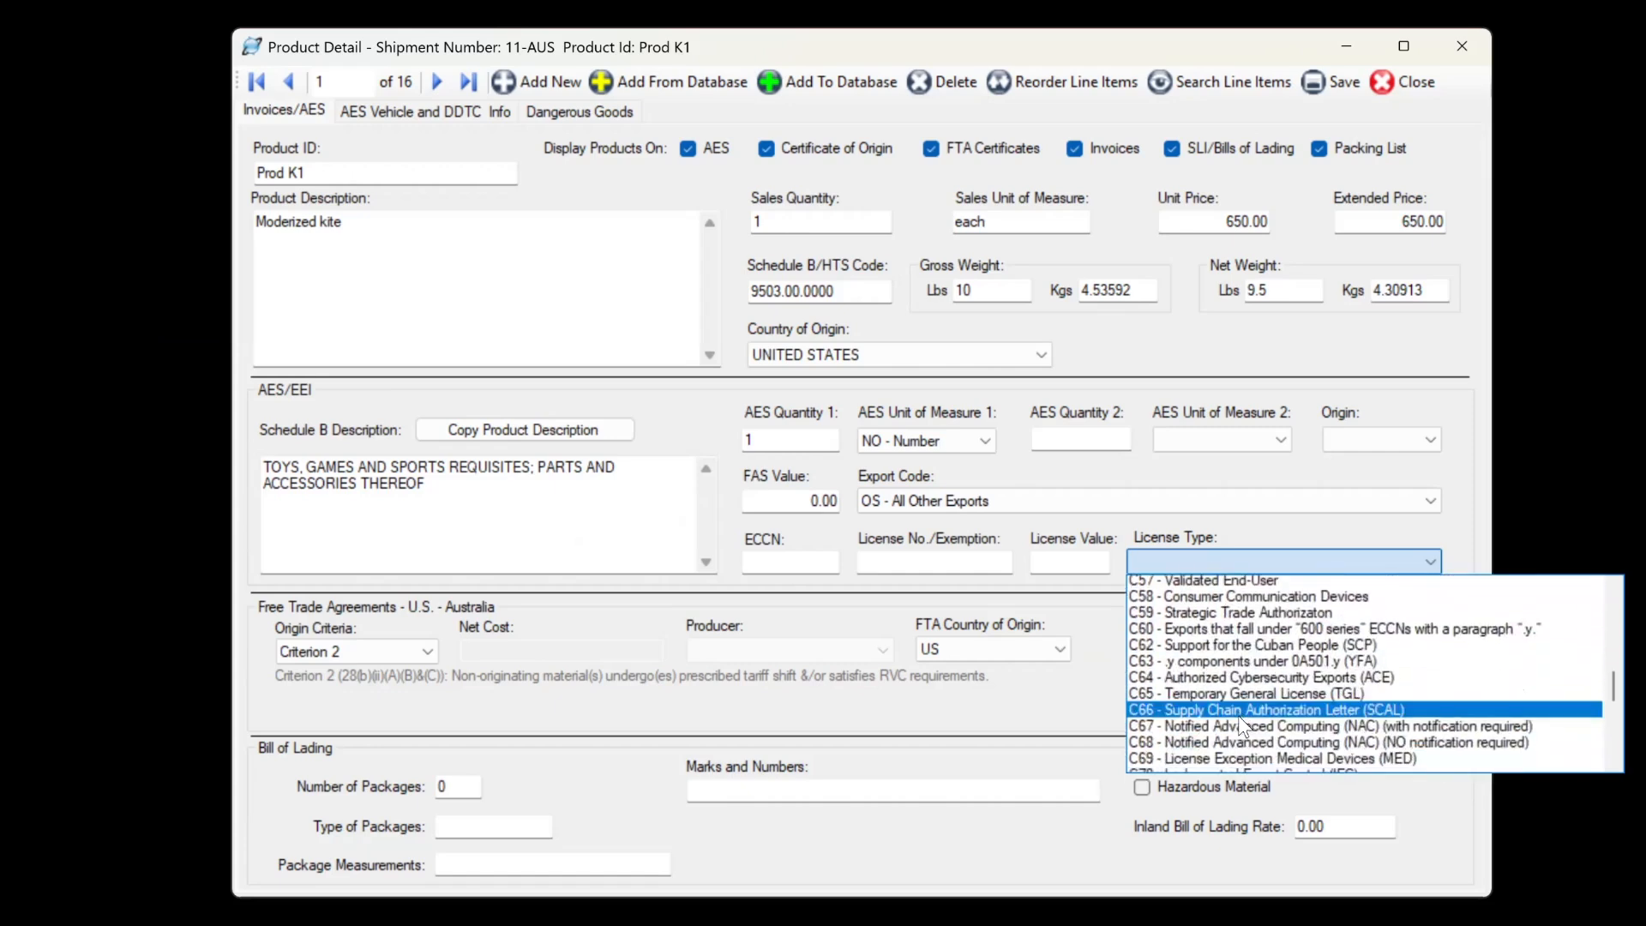
{"action": "scroll", "coordinate": [1239, 715], "scroll_direction": "down", "scroll_amount": 1}
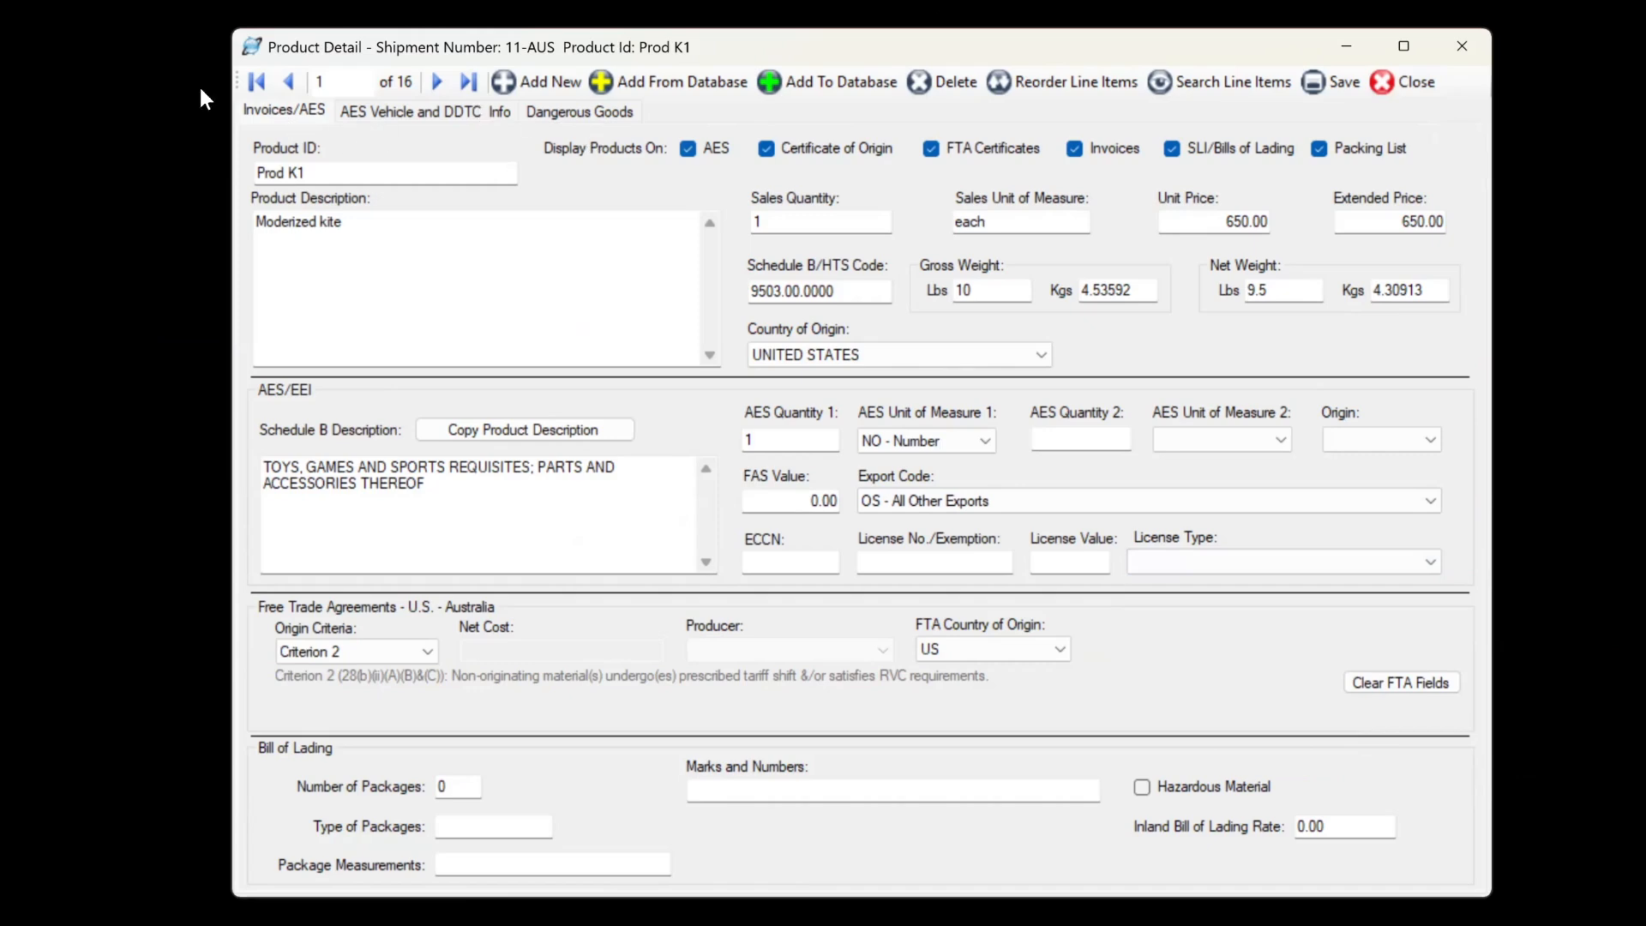
Browse the DDTC exemption numbers and USML category codes without choosing any, then close Product Detail.
{"action": "left_click", "coordinate": [447, 109]}
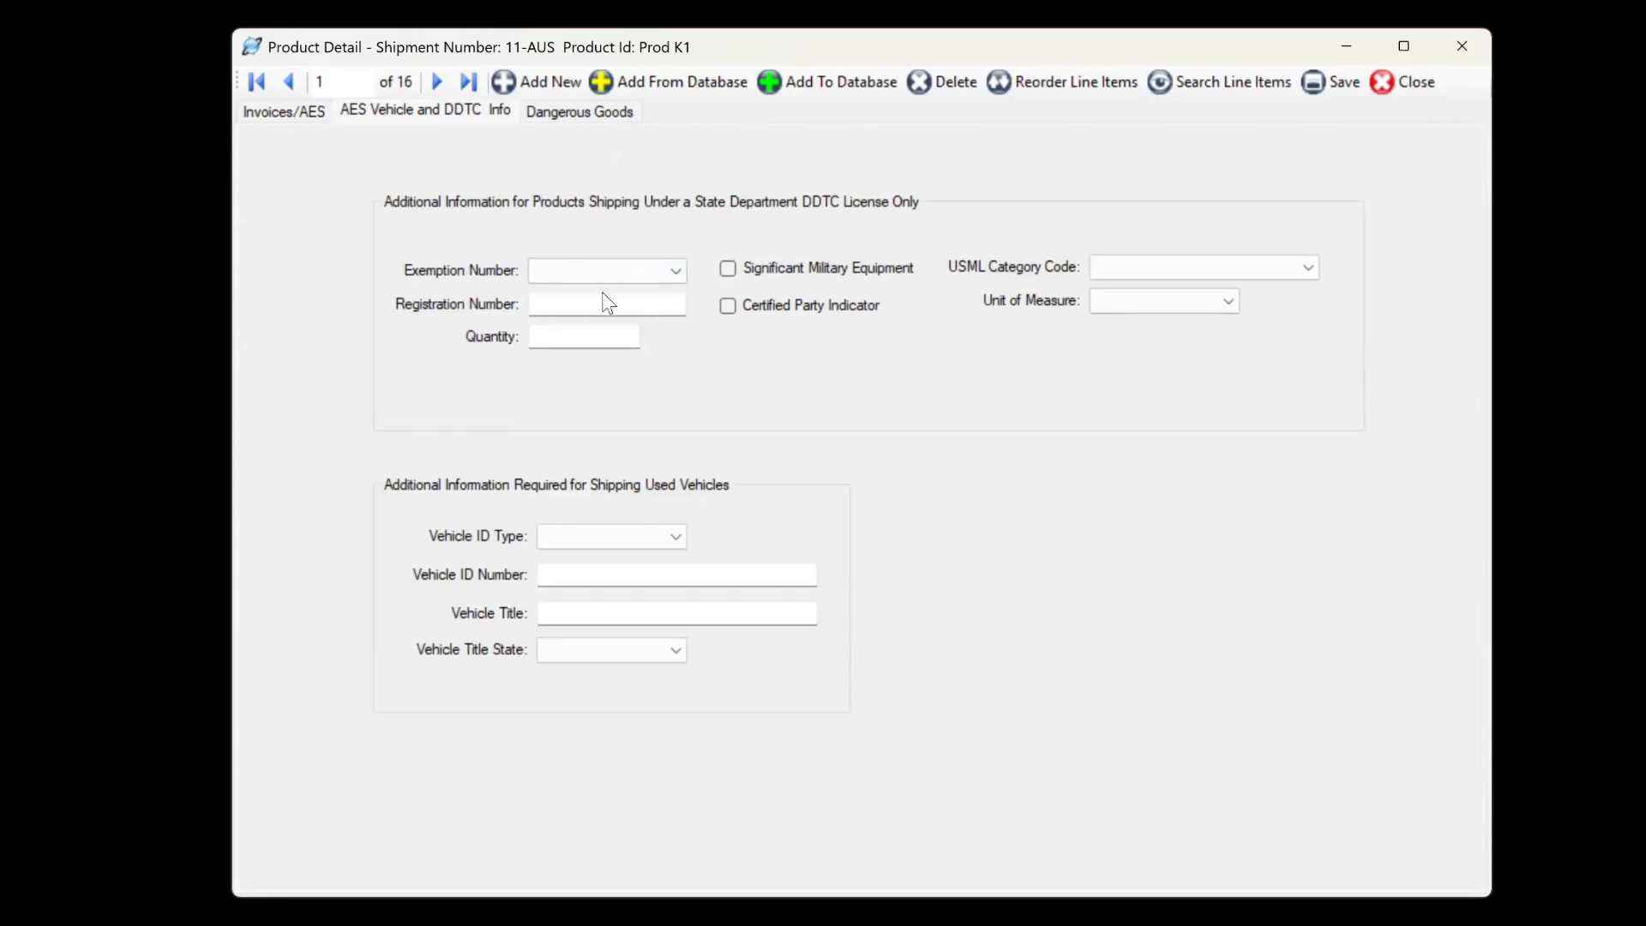
{"action": "left_click", "coordinate": [677, 272]}
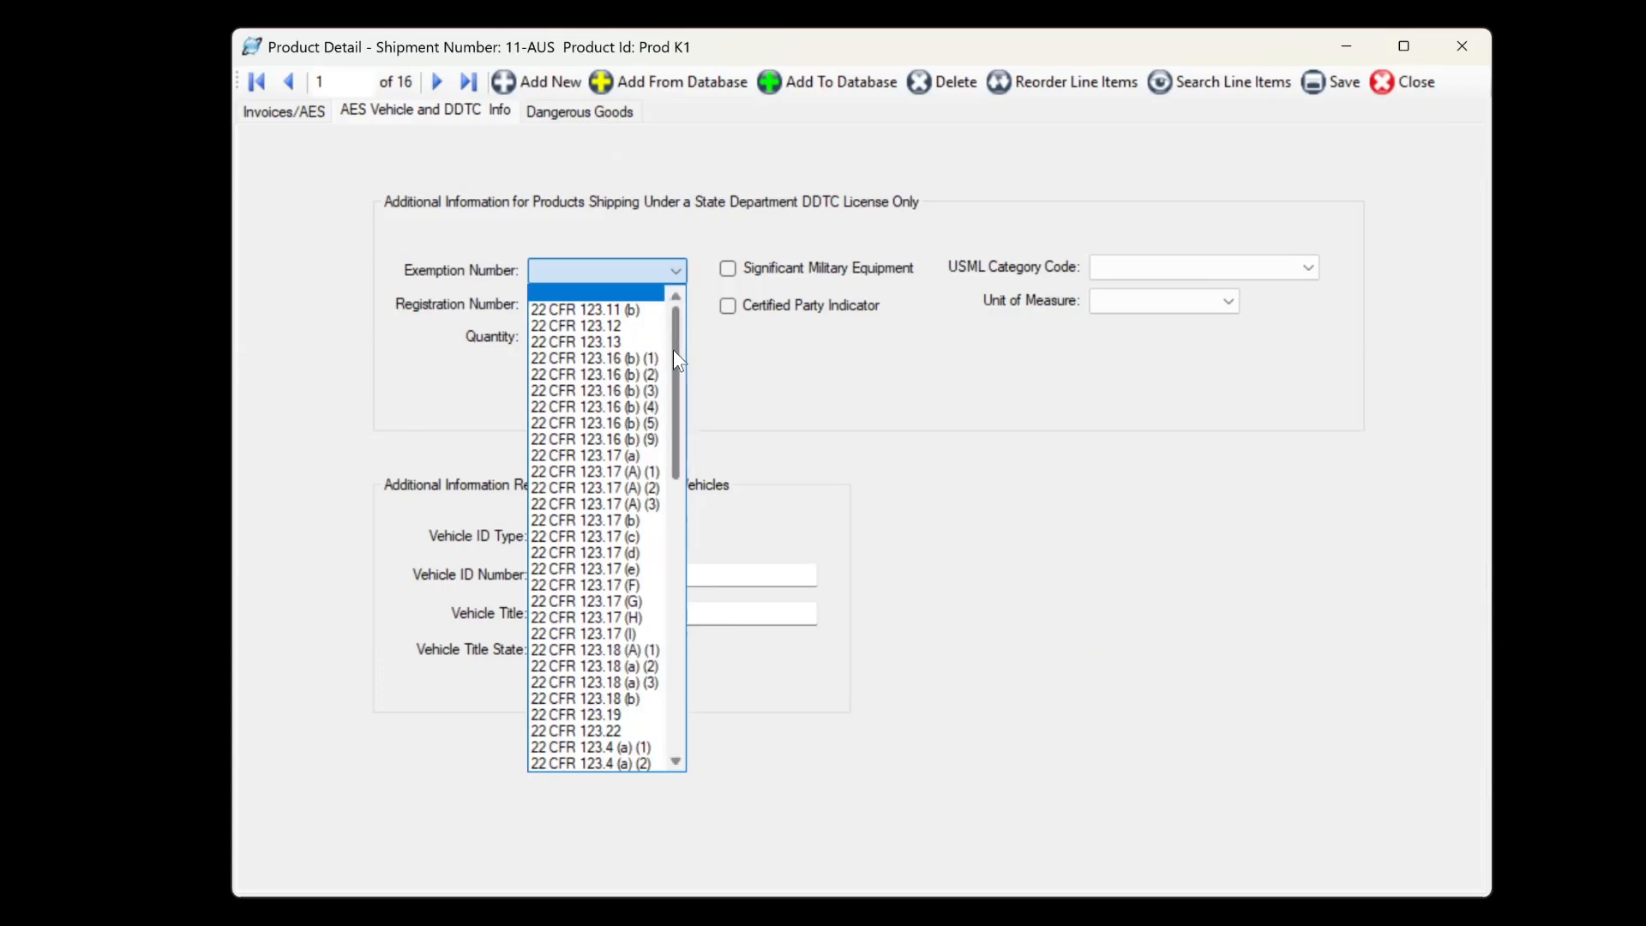
{"action": "left_click_drag", "start_coordinate": [677, 350], "coordinate": [686, 637]}
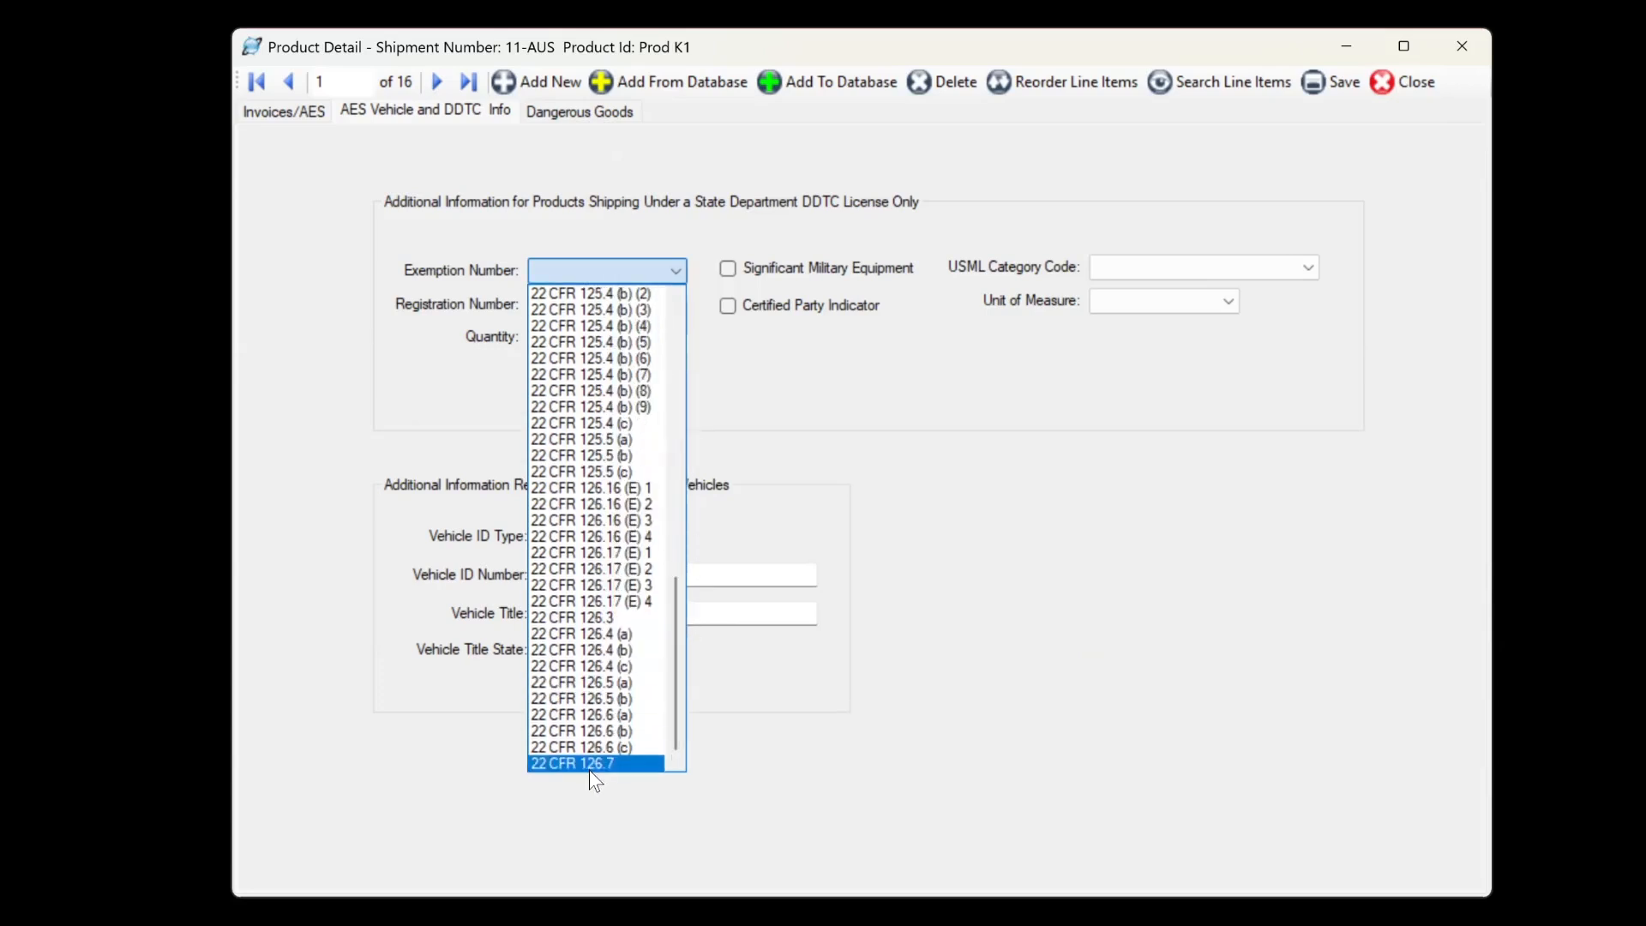
{"action": "left_click", "coordinate": [1312, 271]}
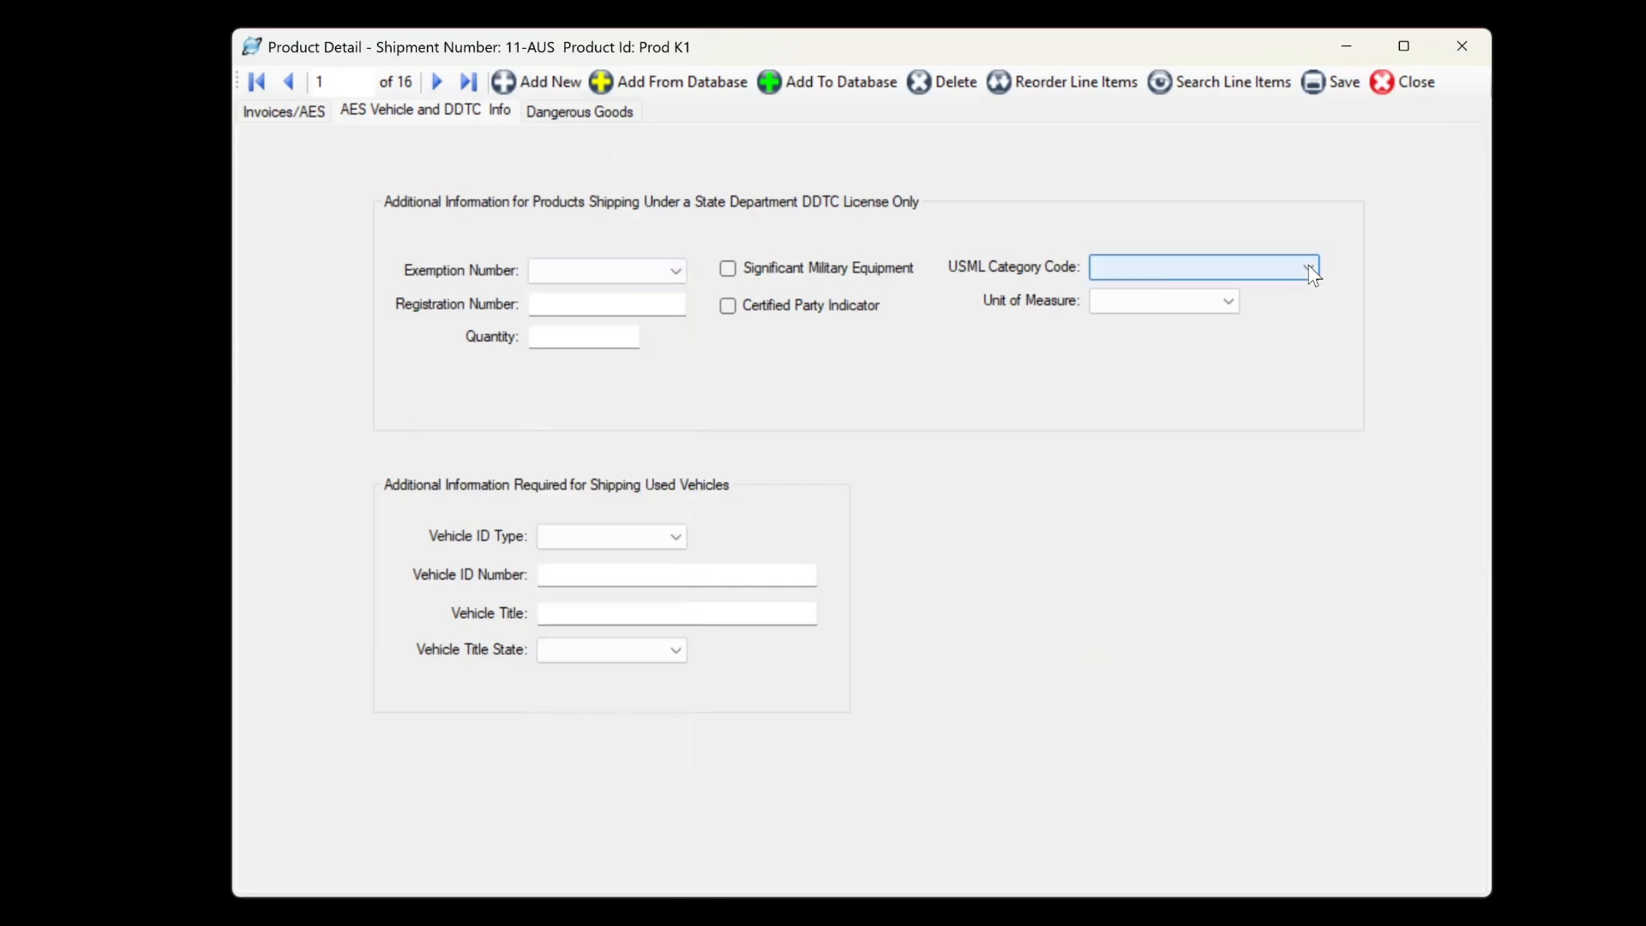
{"action": "left_click", "coordinate": [1313, 272]}
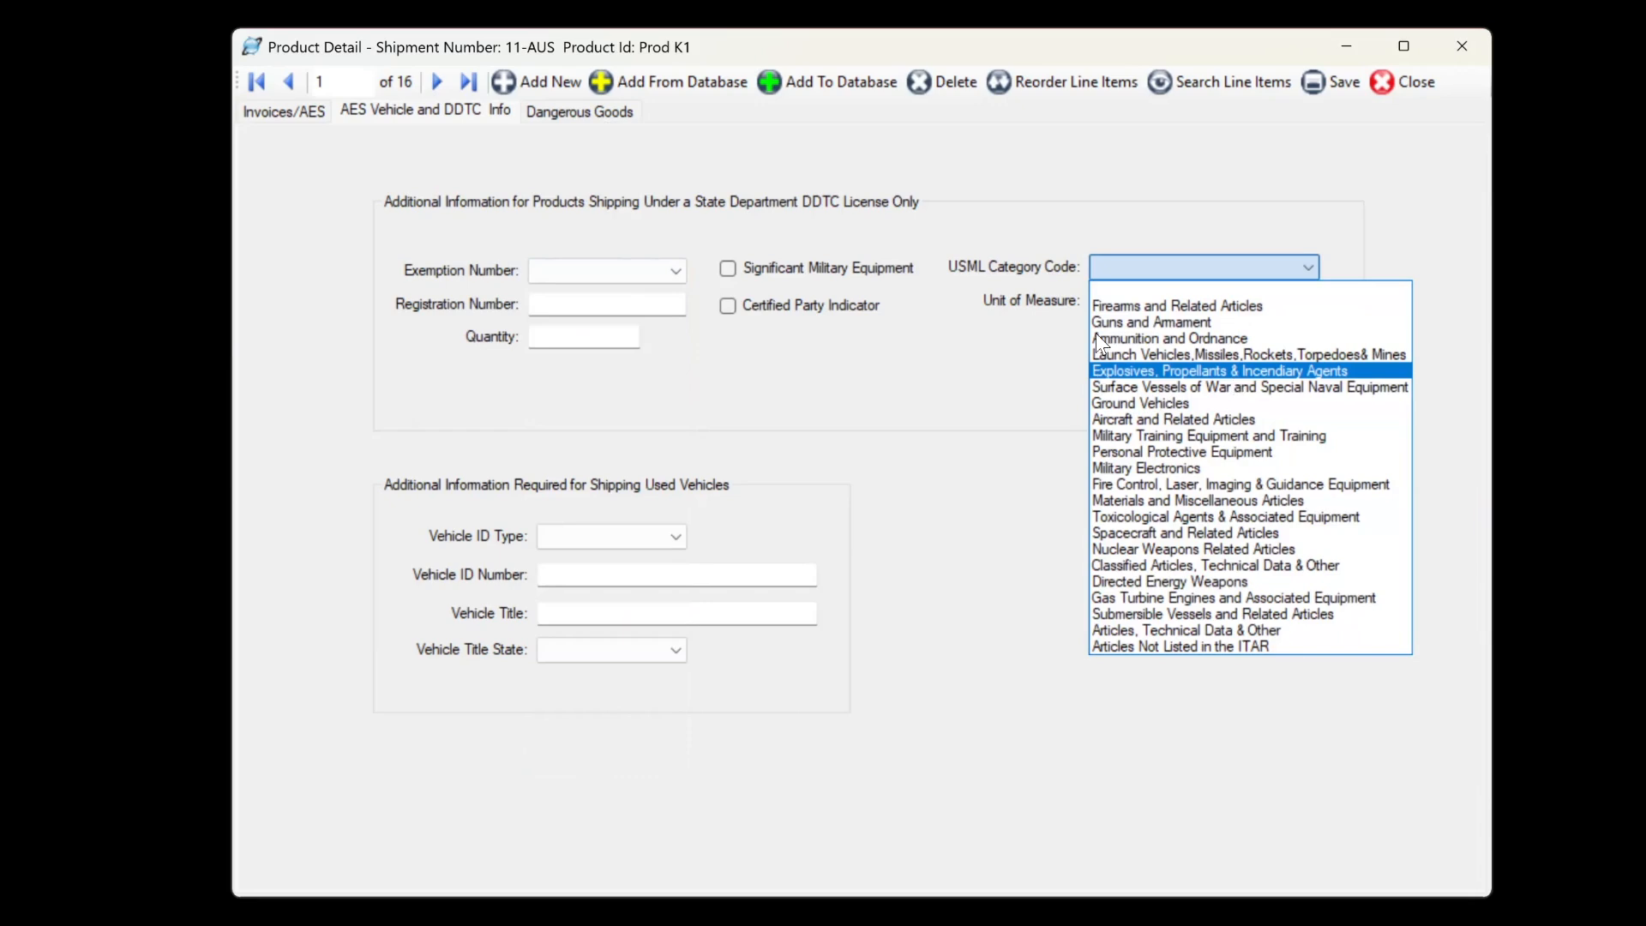
{"action": "left_click", "coordinate": [980, 425]}
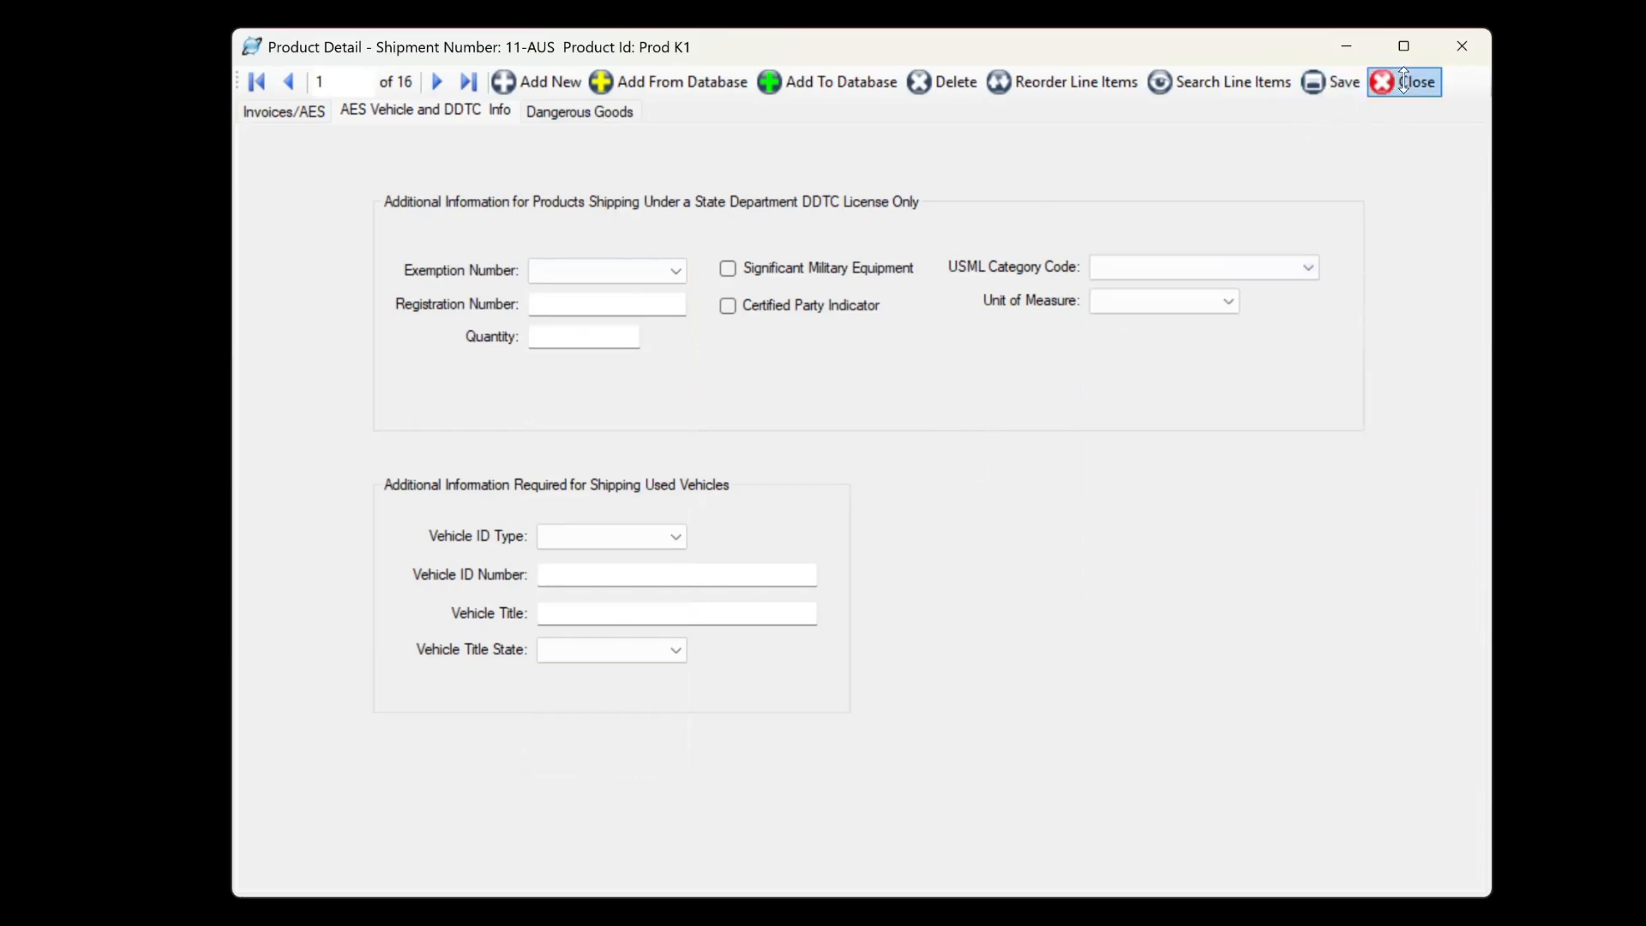
{"action": "left_click", "coordinate": [1406, 82]}
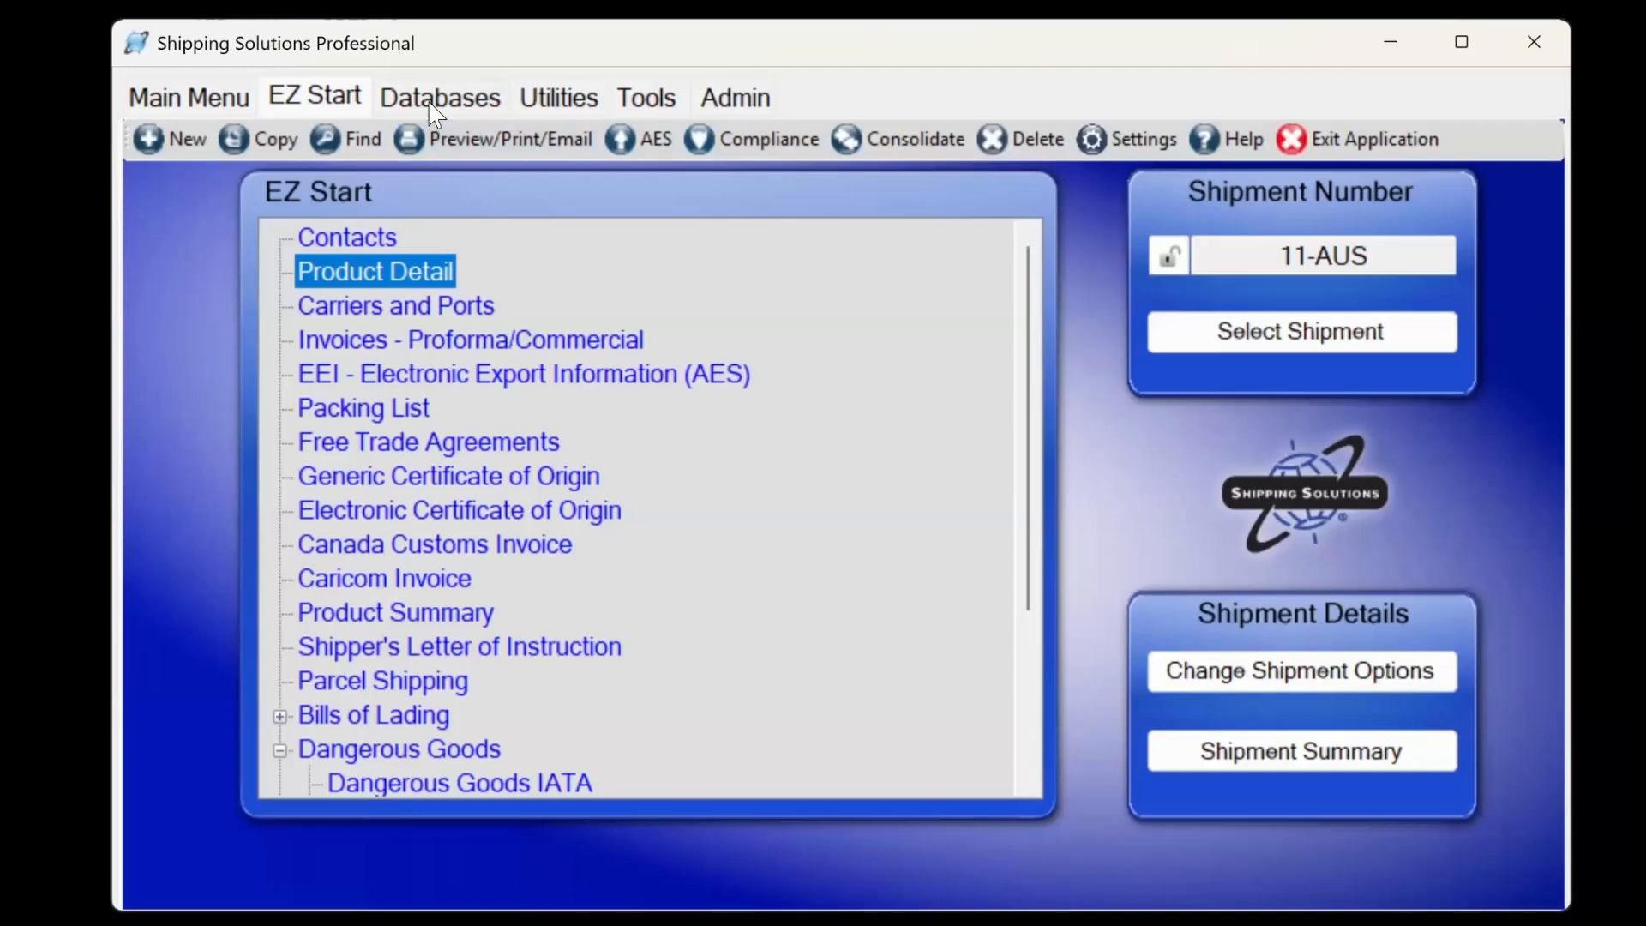
{"action": "left_click", "coordinate": [438, 99]}
{"action": "left_click", "coordinate": [361, 441]}
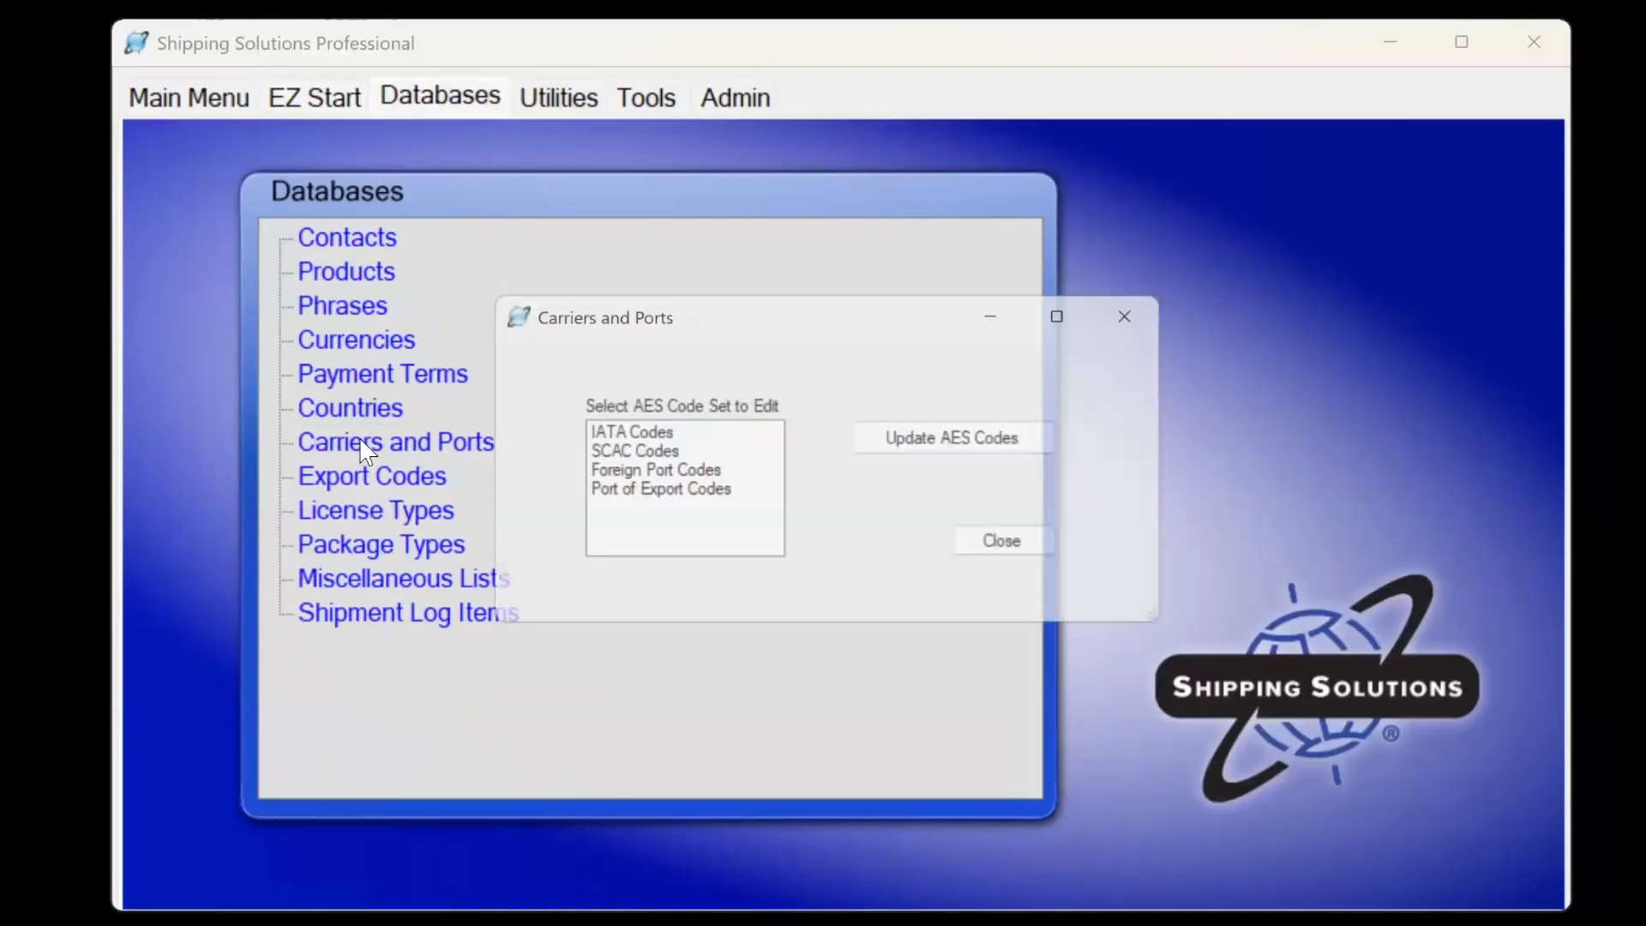
{"action": "left_click", "coordinate": [649, 478]}
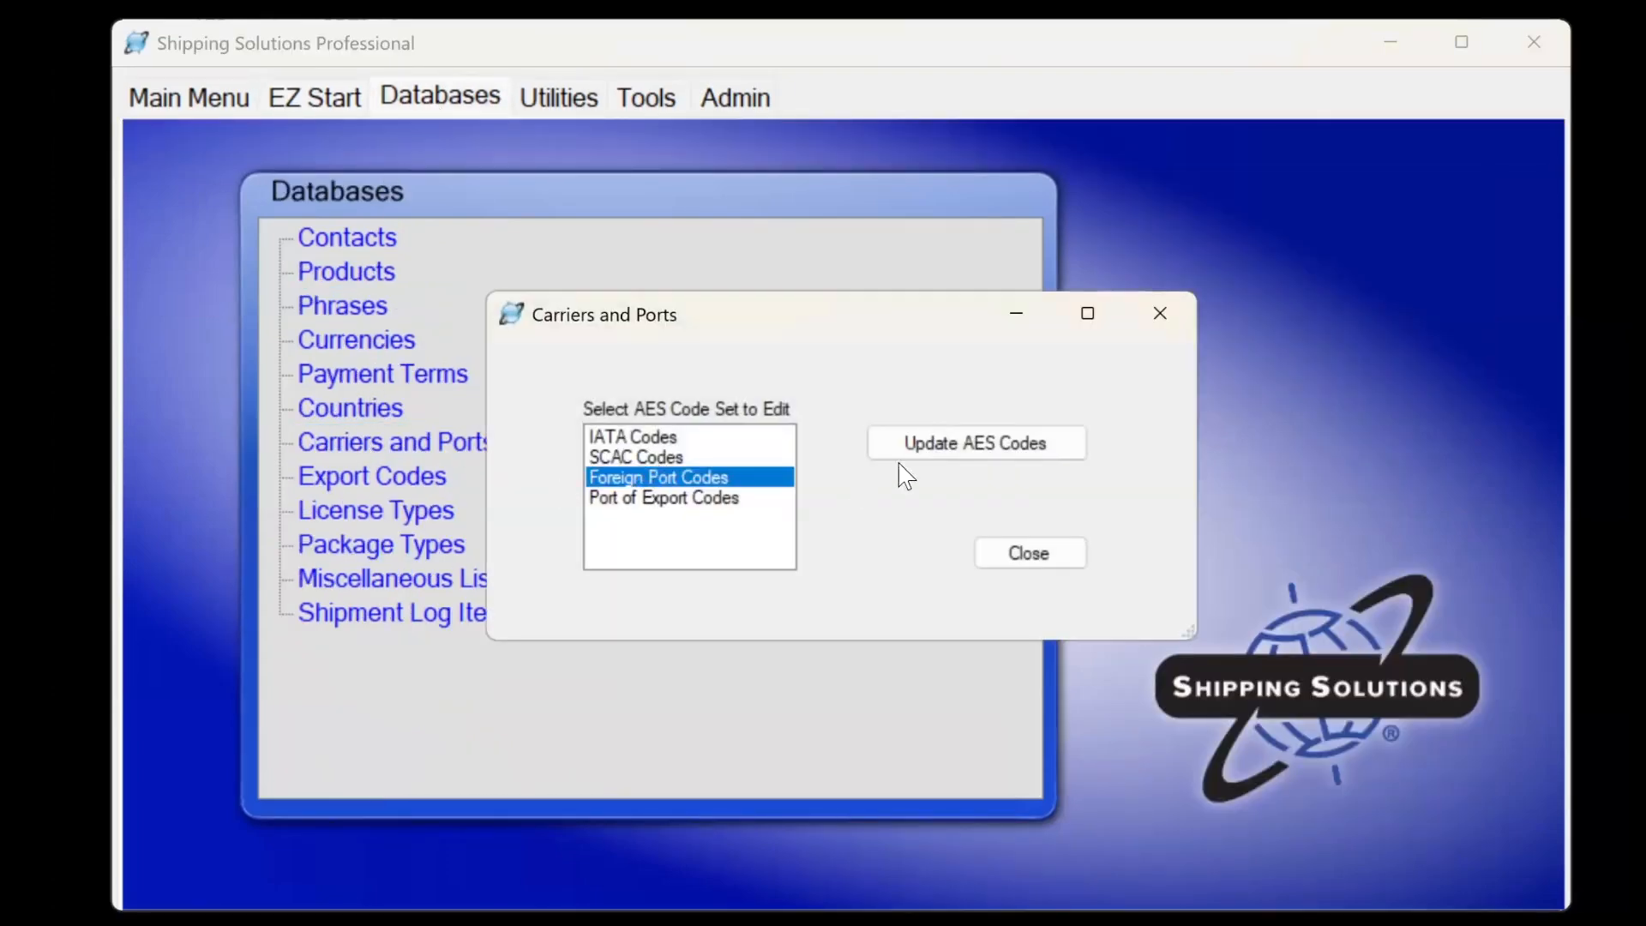
{"action": "left_click", "coordinate": [907, 452]}
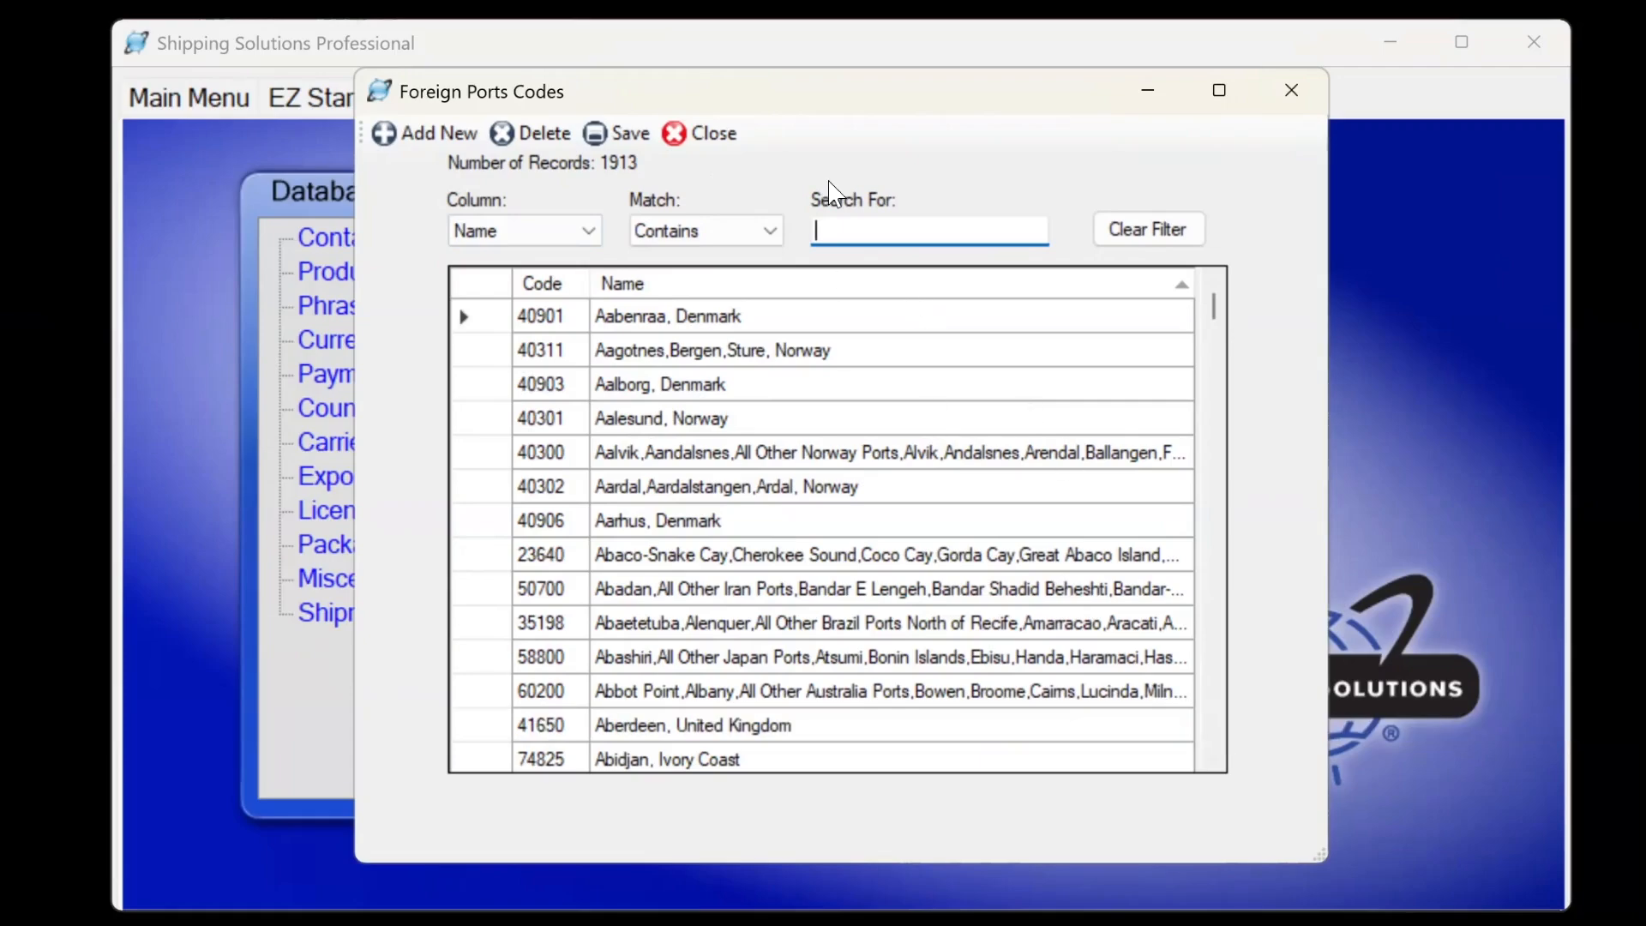
{"action": "left_click", "coordinate": [686, 133]}
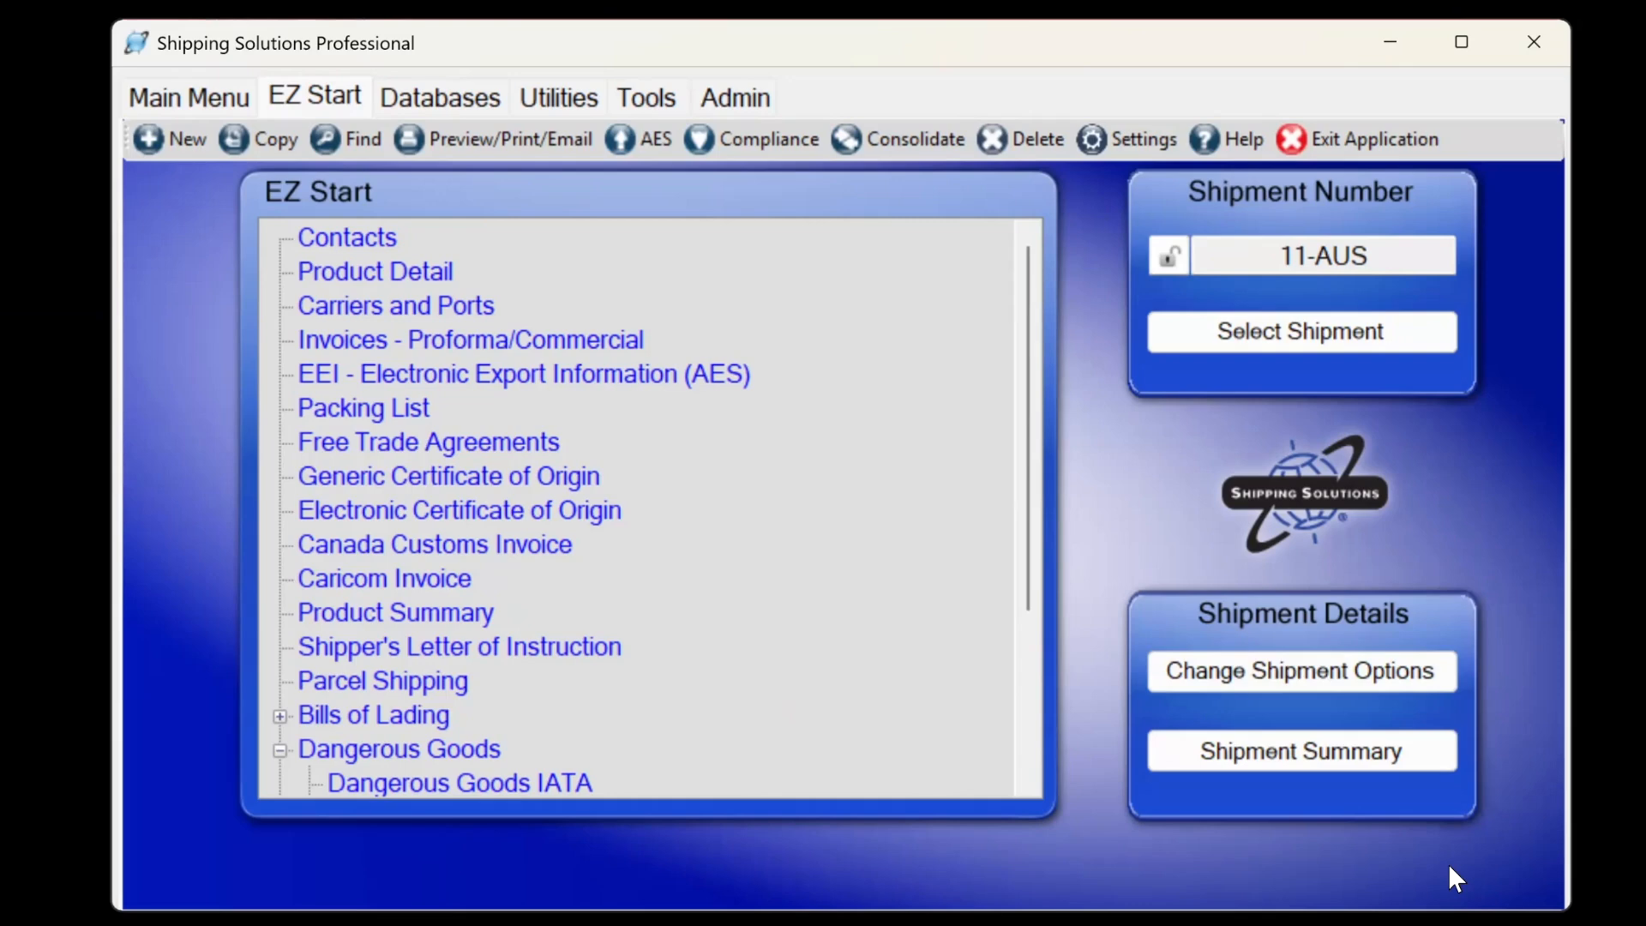
View the two Ultimate Consignee records in the Contacts database, then close it and return to EZ Start.
{"action": "left_click", "coordinate": [441, 96]}
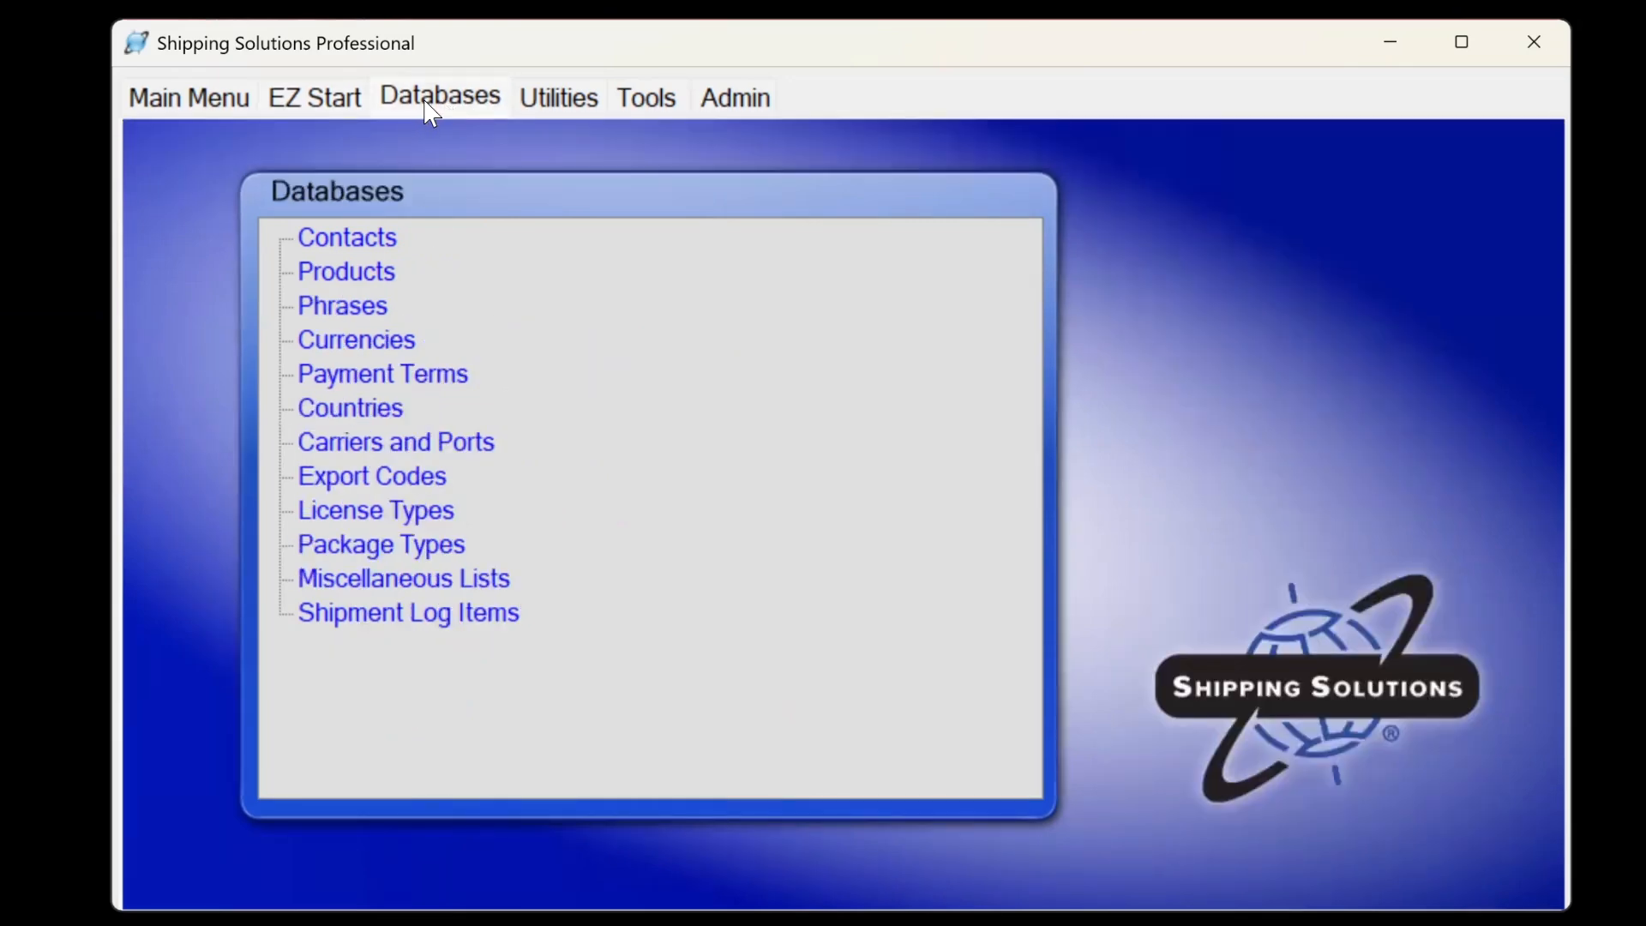
{"action": "left_click", "coordinate": [341, 233]}
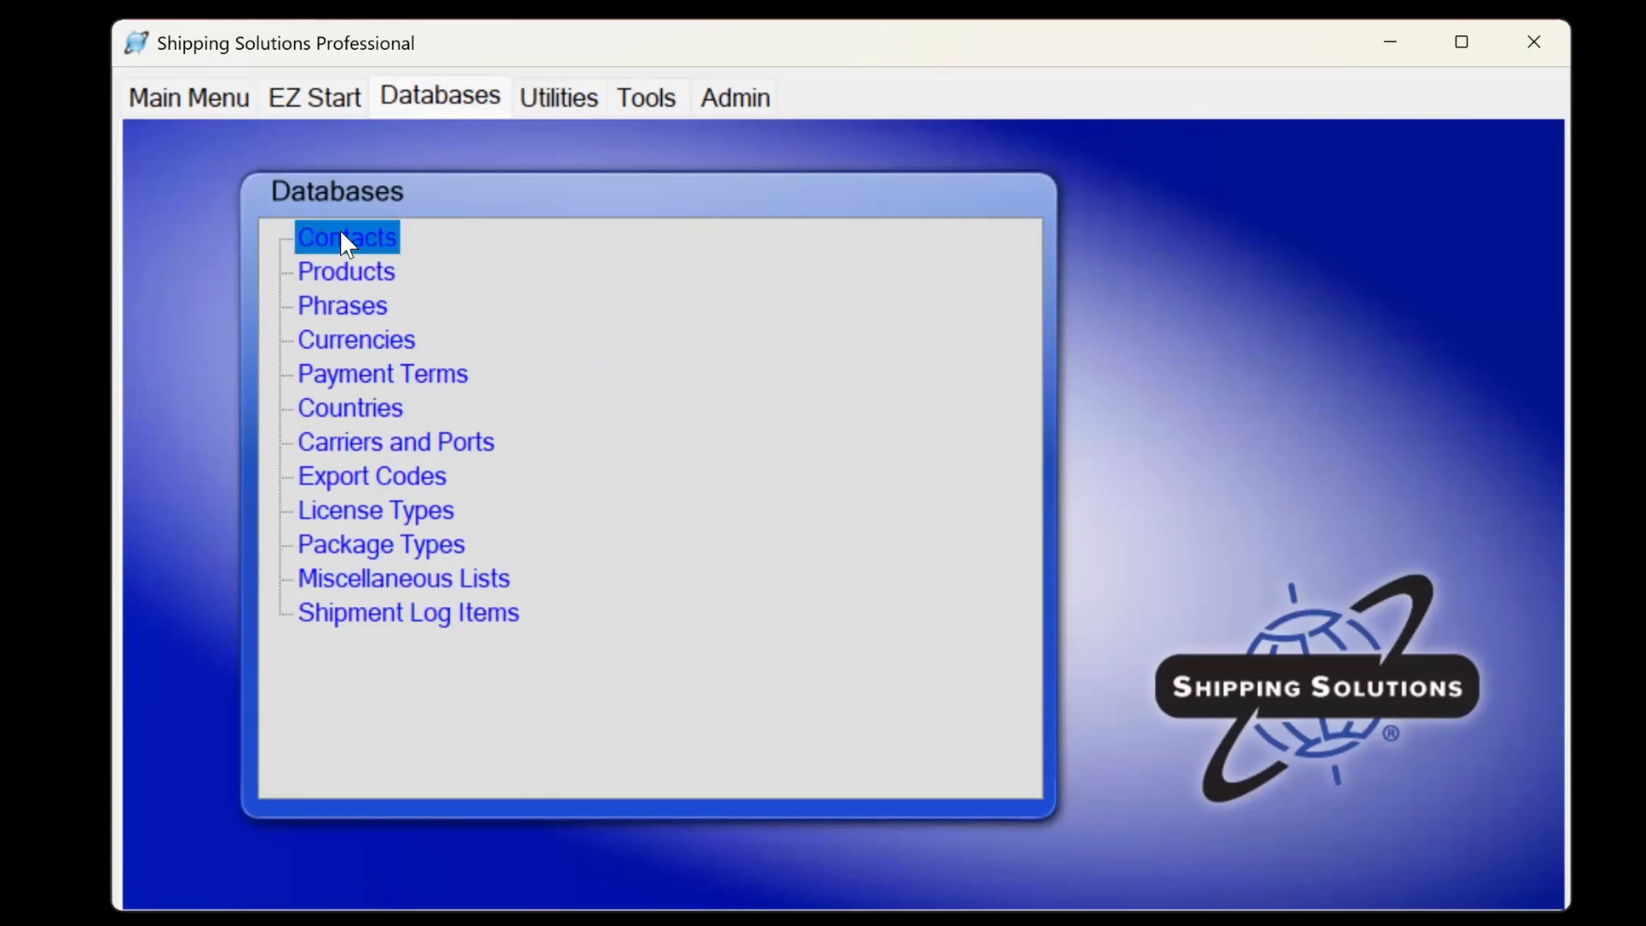
{"action": "left_click", "coordinate": [530, 121]}
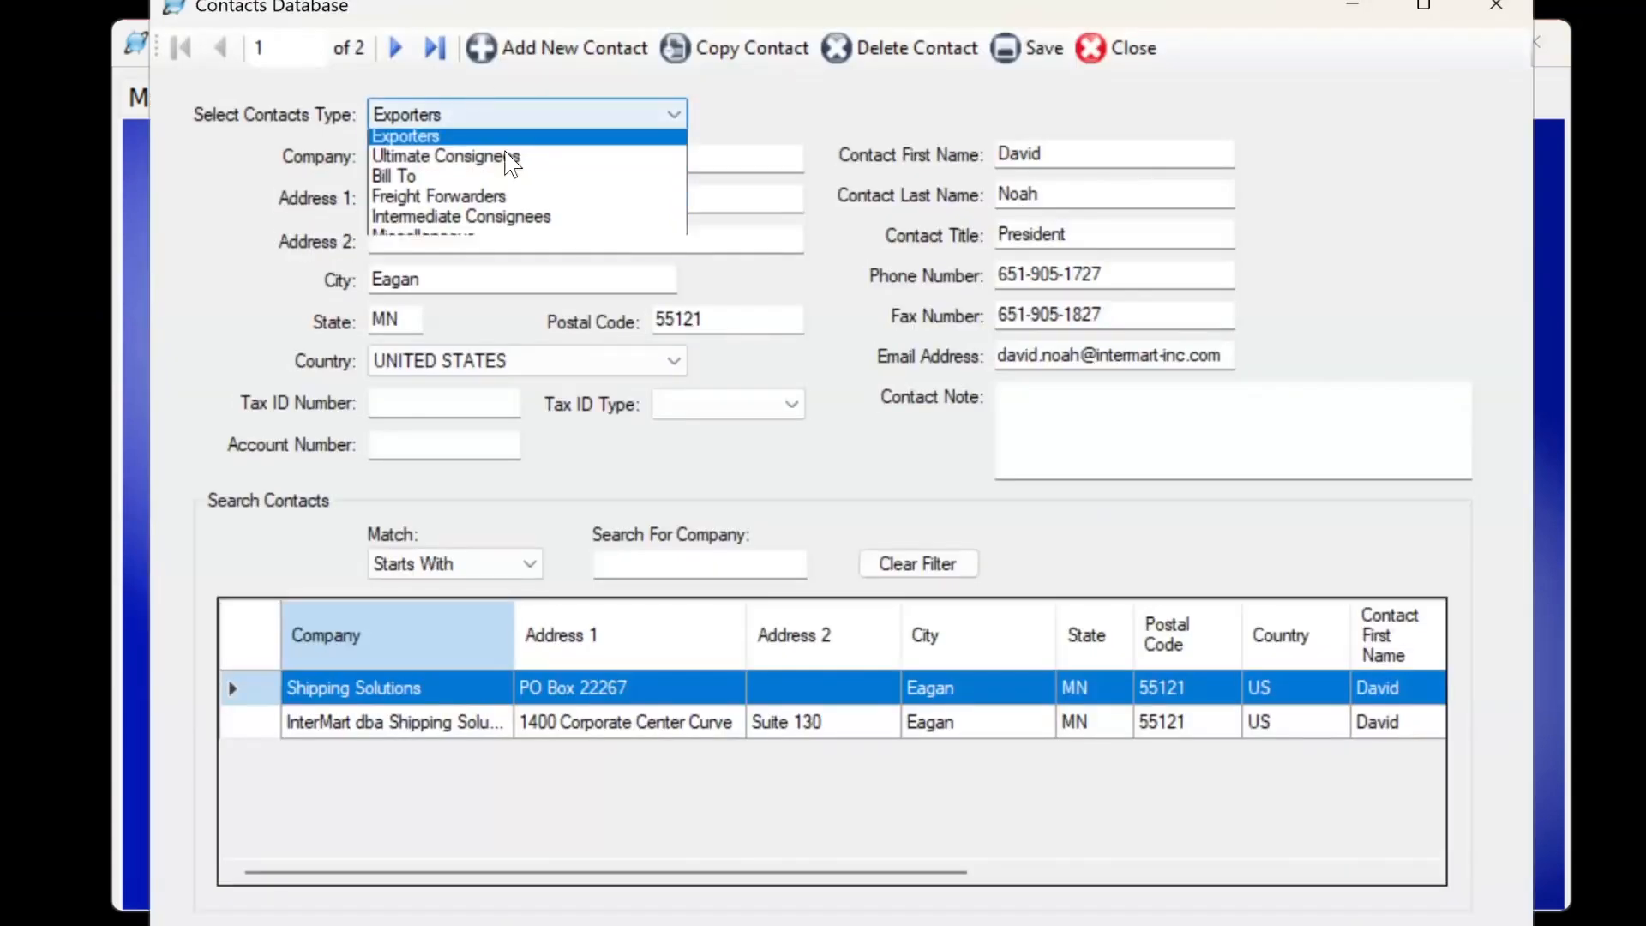
{"action": "left_click", "coordinate": [504, 163]}
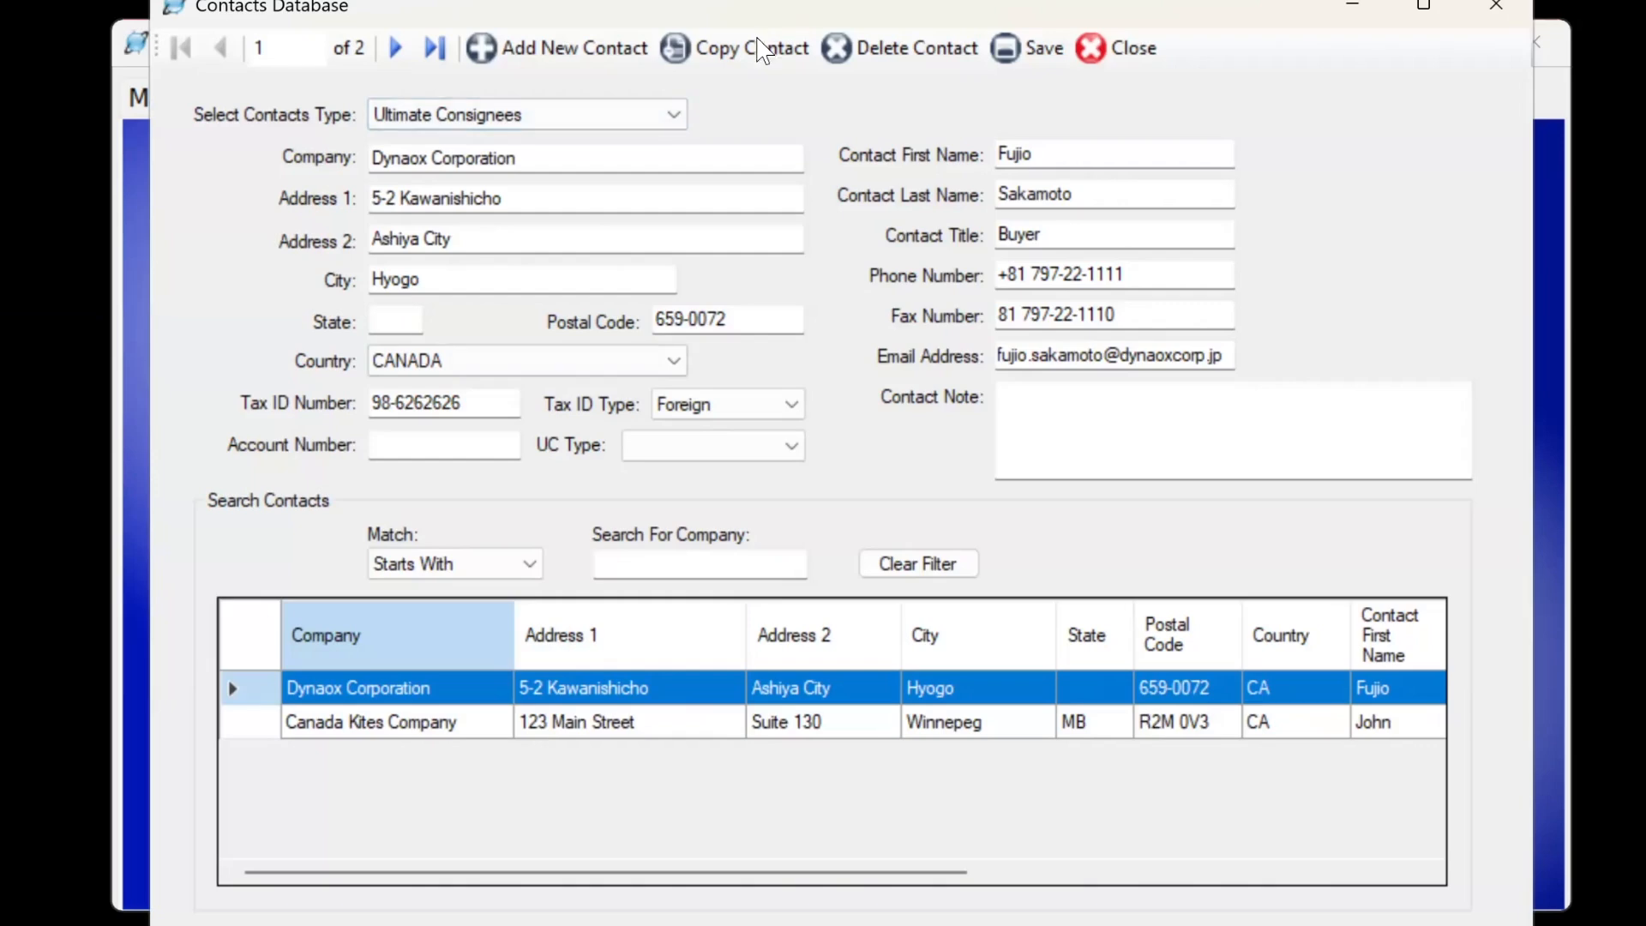
{"action": "left_click", "coordinate": [1123, 60]}
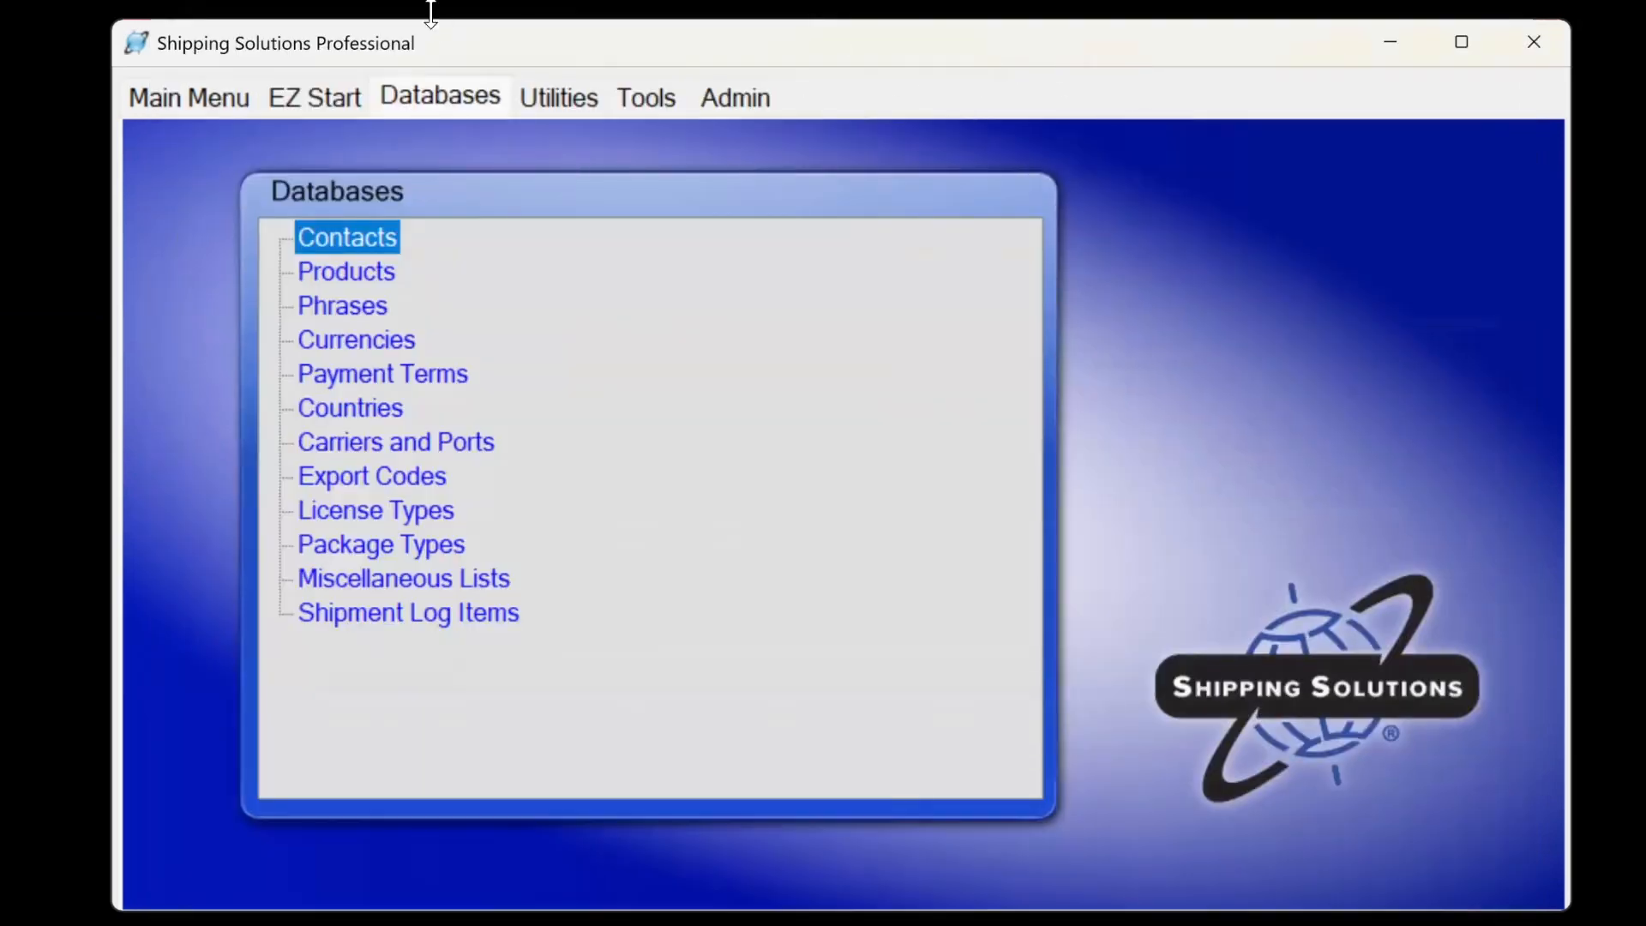
{"action": "left_click", "coordinate": [305, 95]}
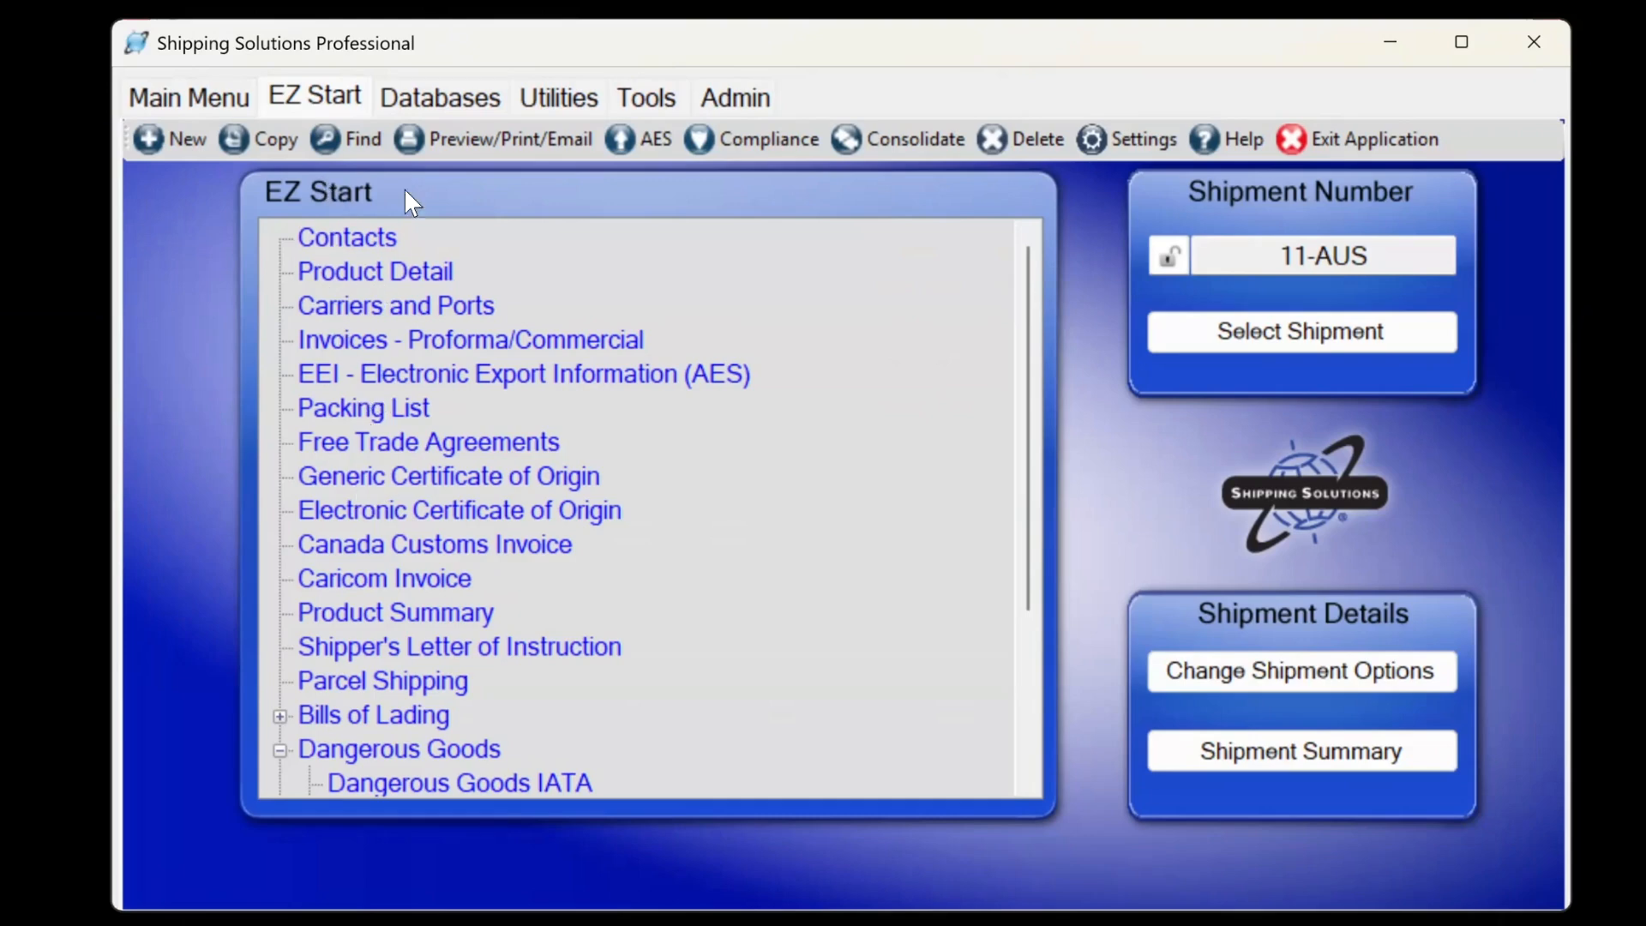
Open the Export Compliance Module for the shipment with Restricted Party Screening selected.
{"action": "left_click", "coordinate": [451, 109]}
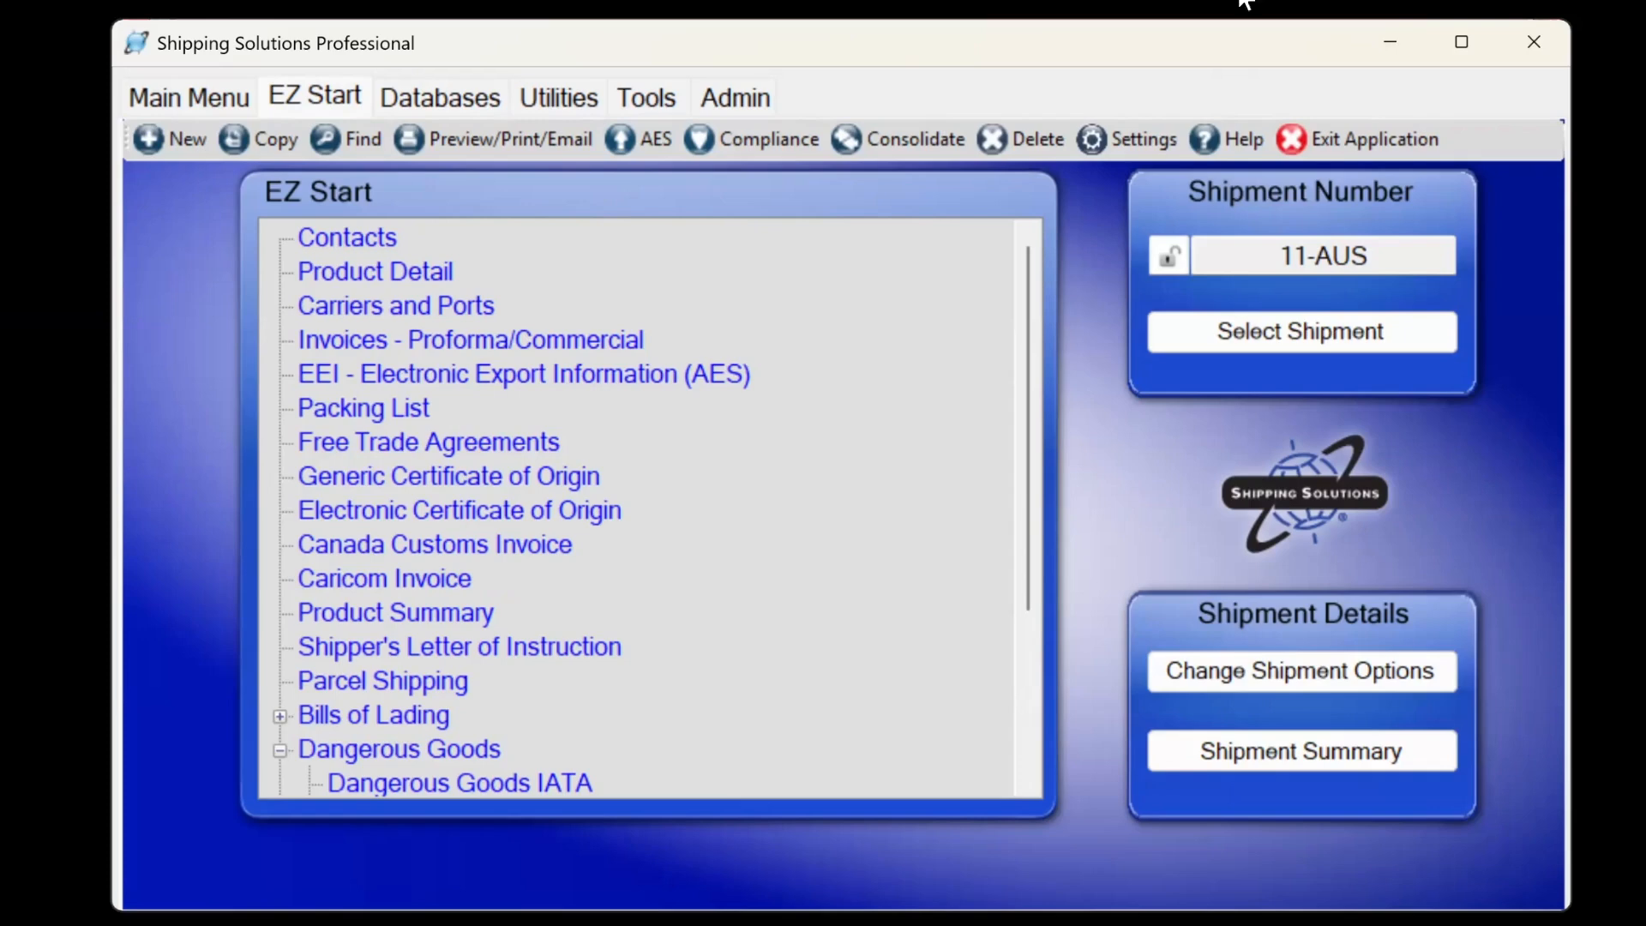
{"action": "left_click", "coordinate": [746, 140]}
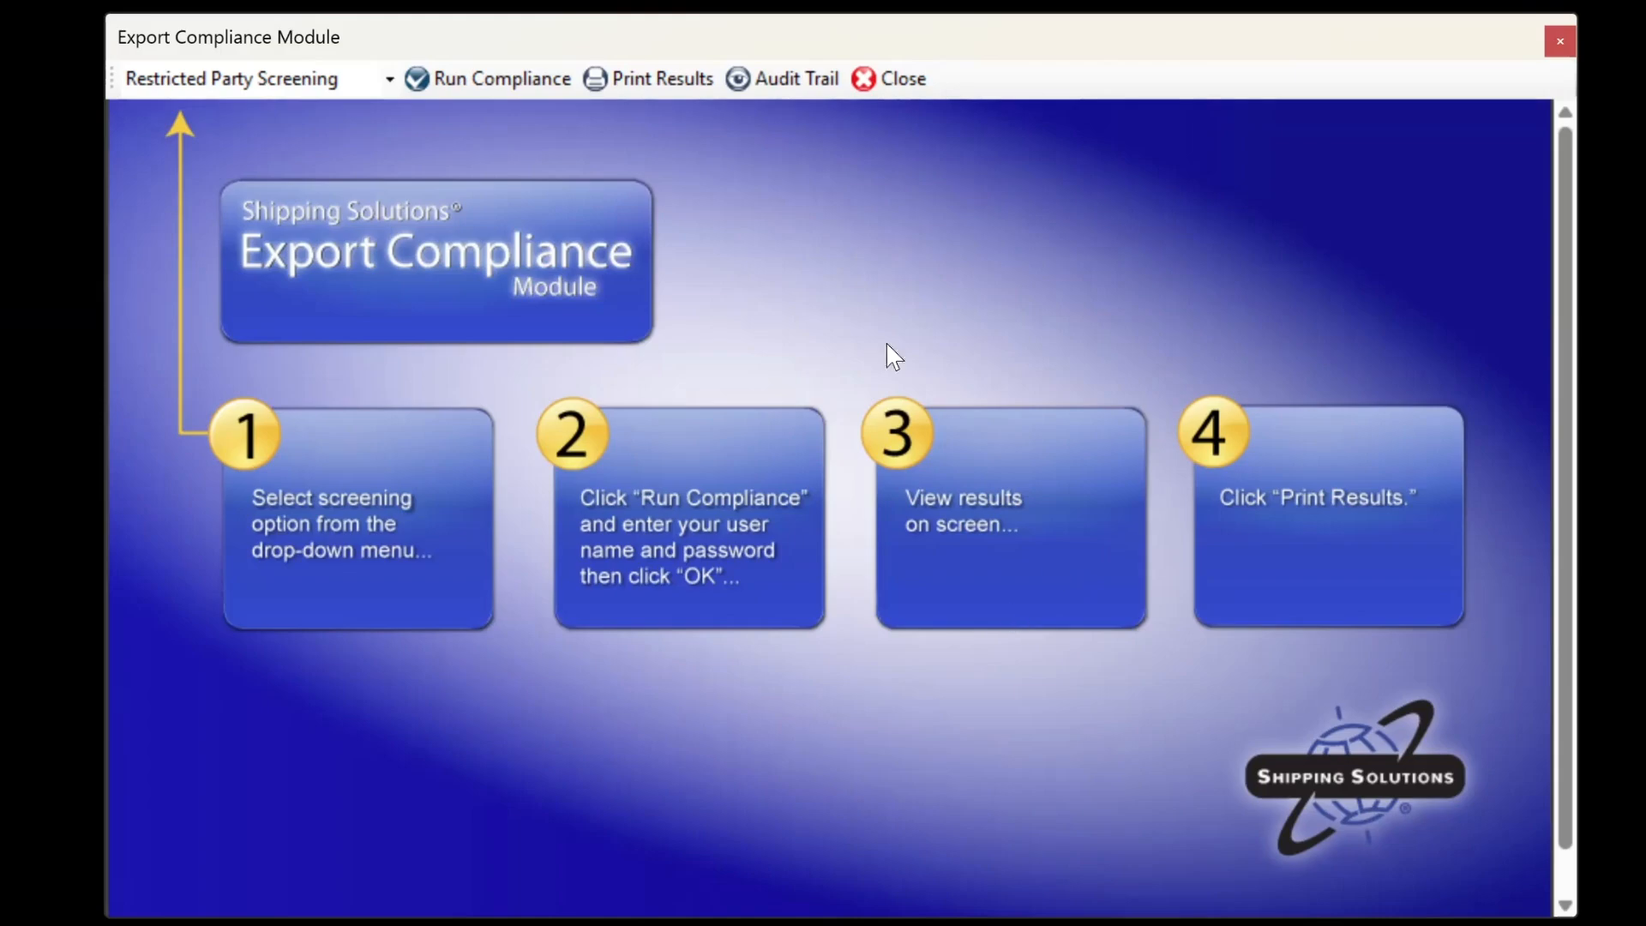
Change the box Dim Length on 8-Web's packing list to 18.45679 inches and close it.
{"action": "left_click", "coordinate": [896, 79]}
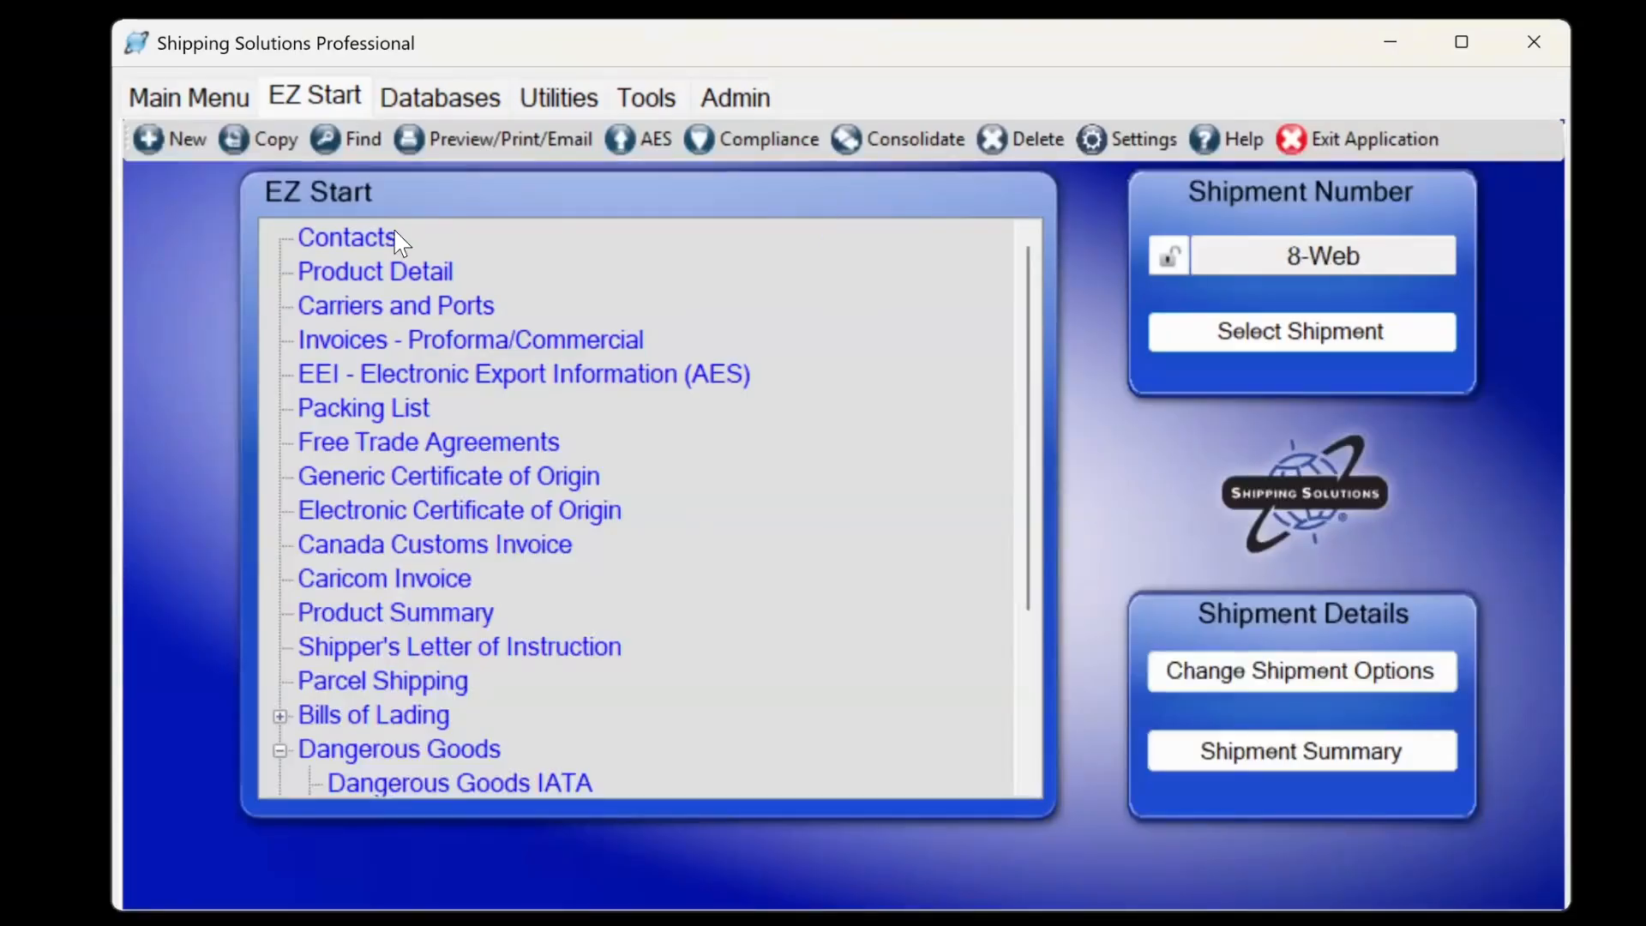
{"action": "left_click", "coordinate": [361, 409]}
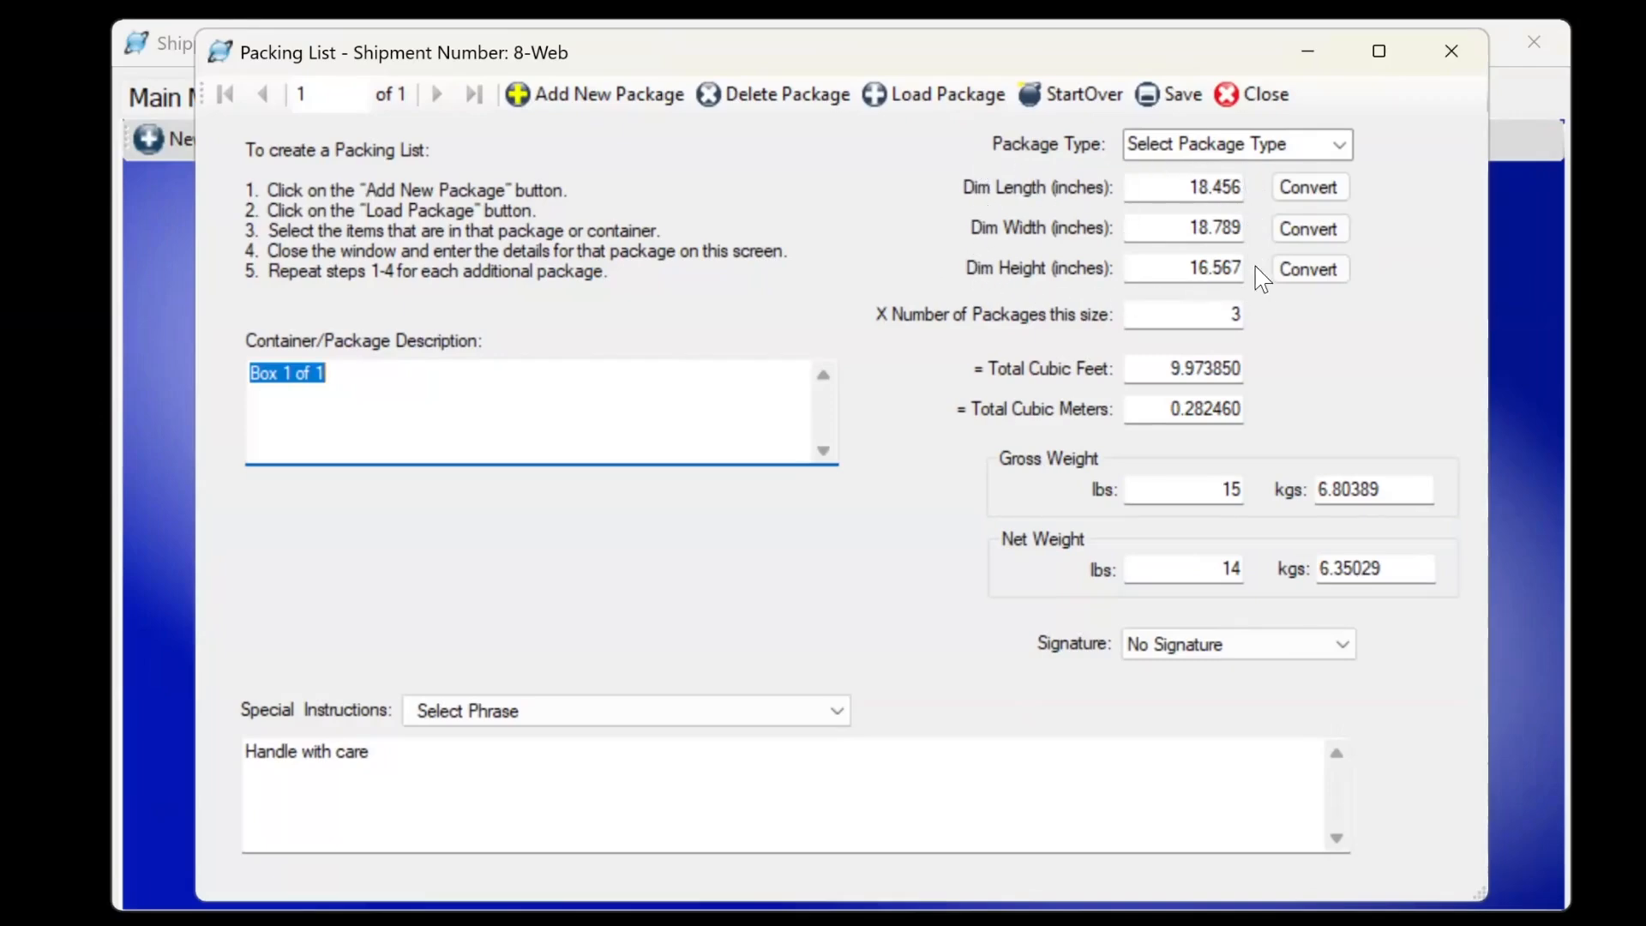
{"action": "left_click", "coordinate": [1232, 190]}
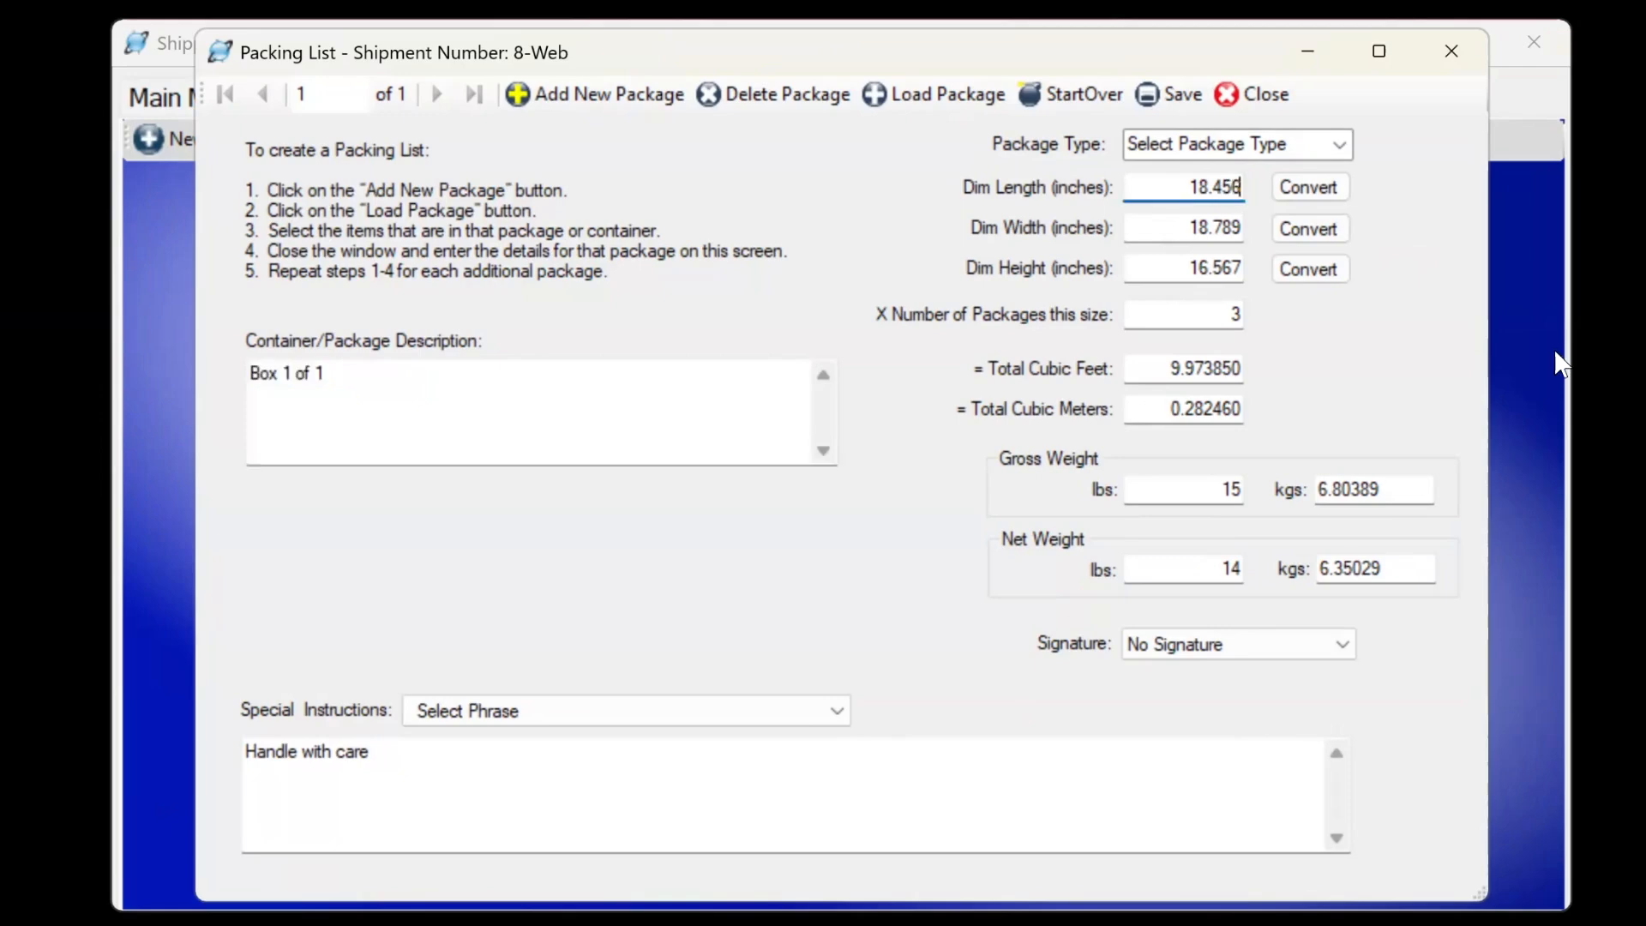
{"action": "type", "text": "789"}
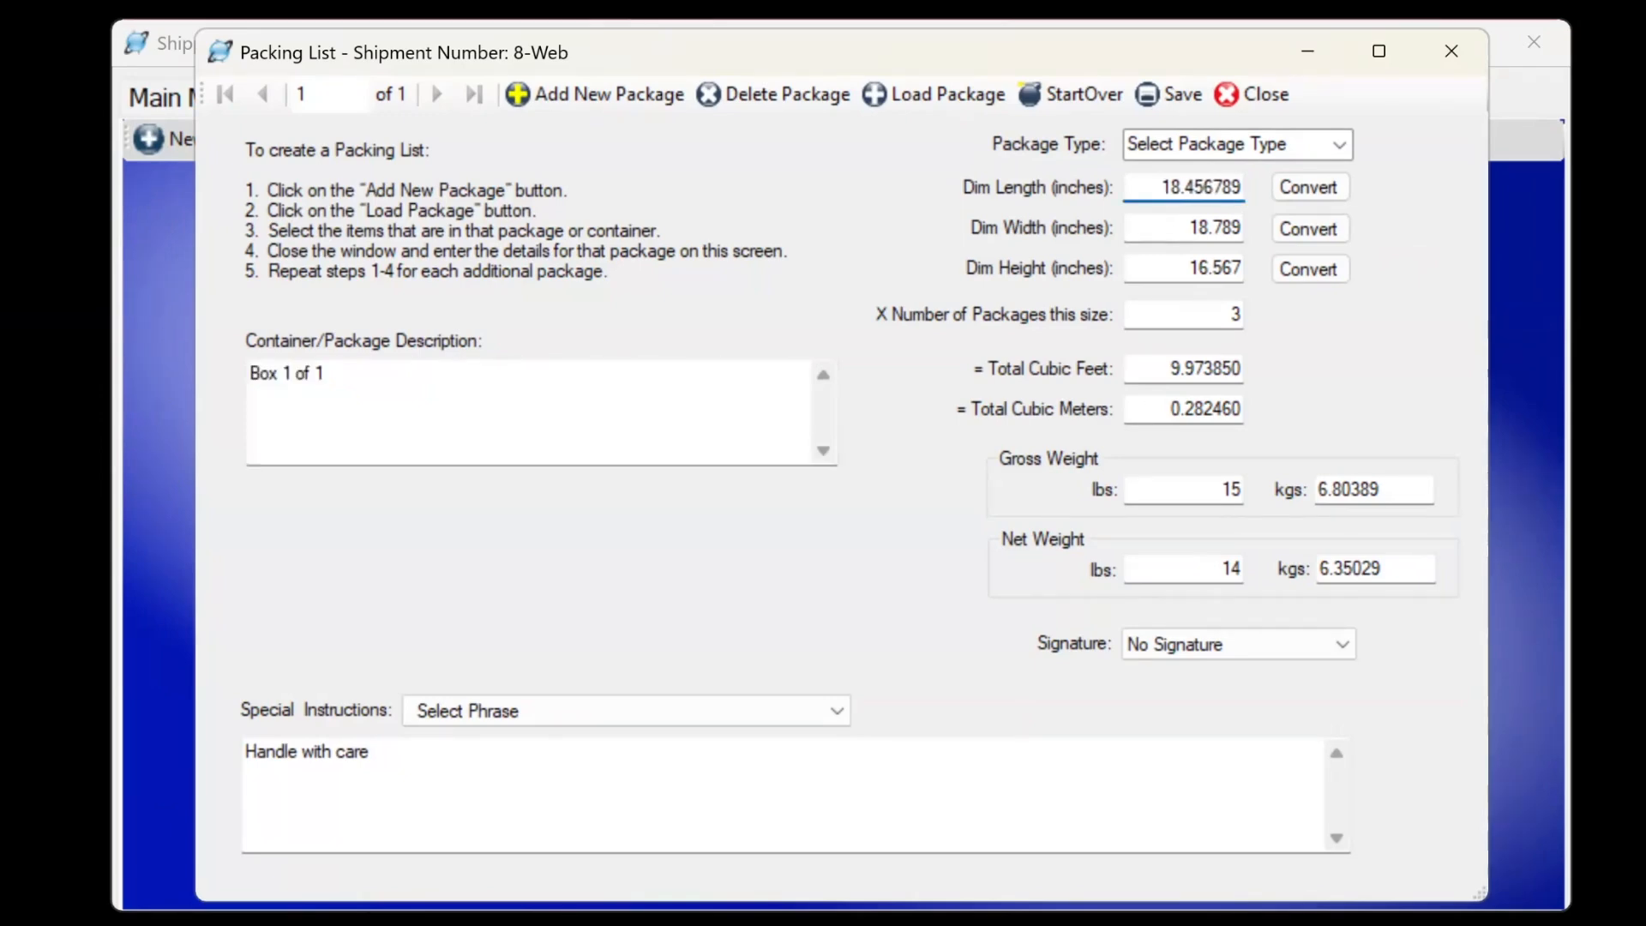
{"action": "type", "text": "99"}
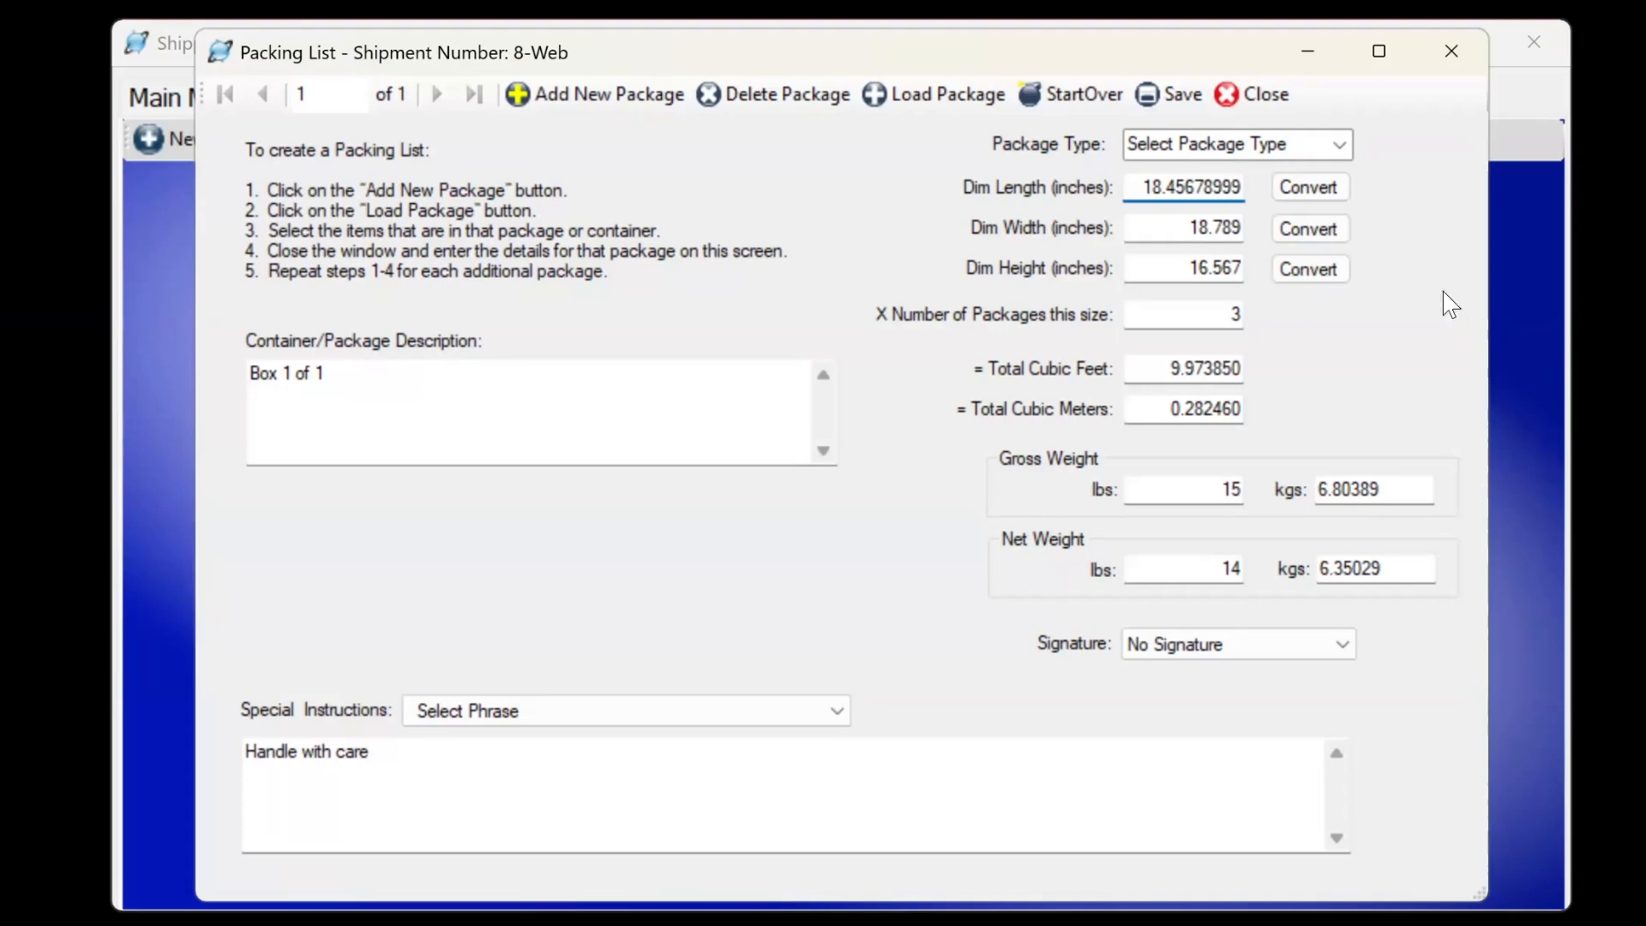
{"action": "left_click", "coordinate": [1167, 226]}
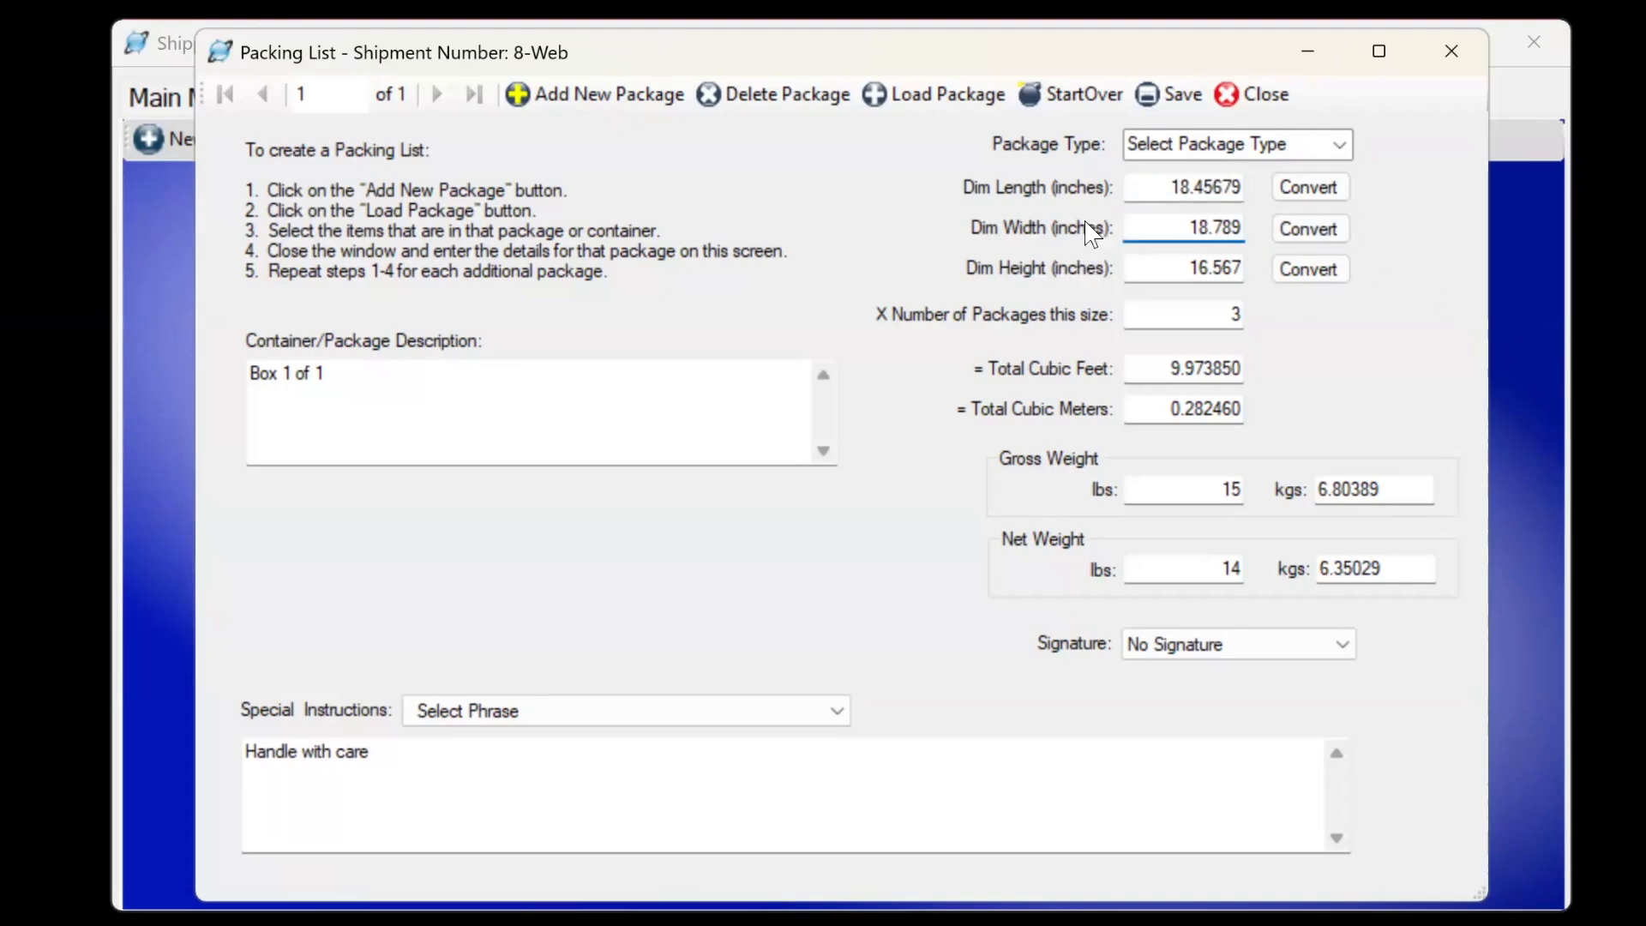
{"action": "left_click", "coordinate": [1188, 227]}
{"action": "left_click", "coordinate": [1251, 107]}
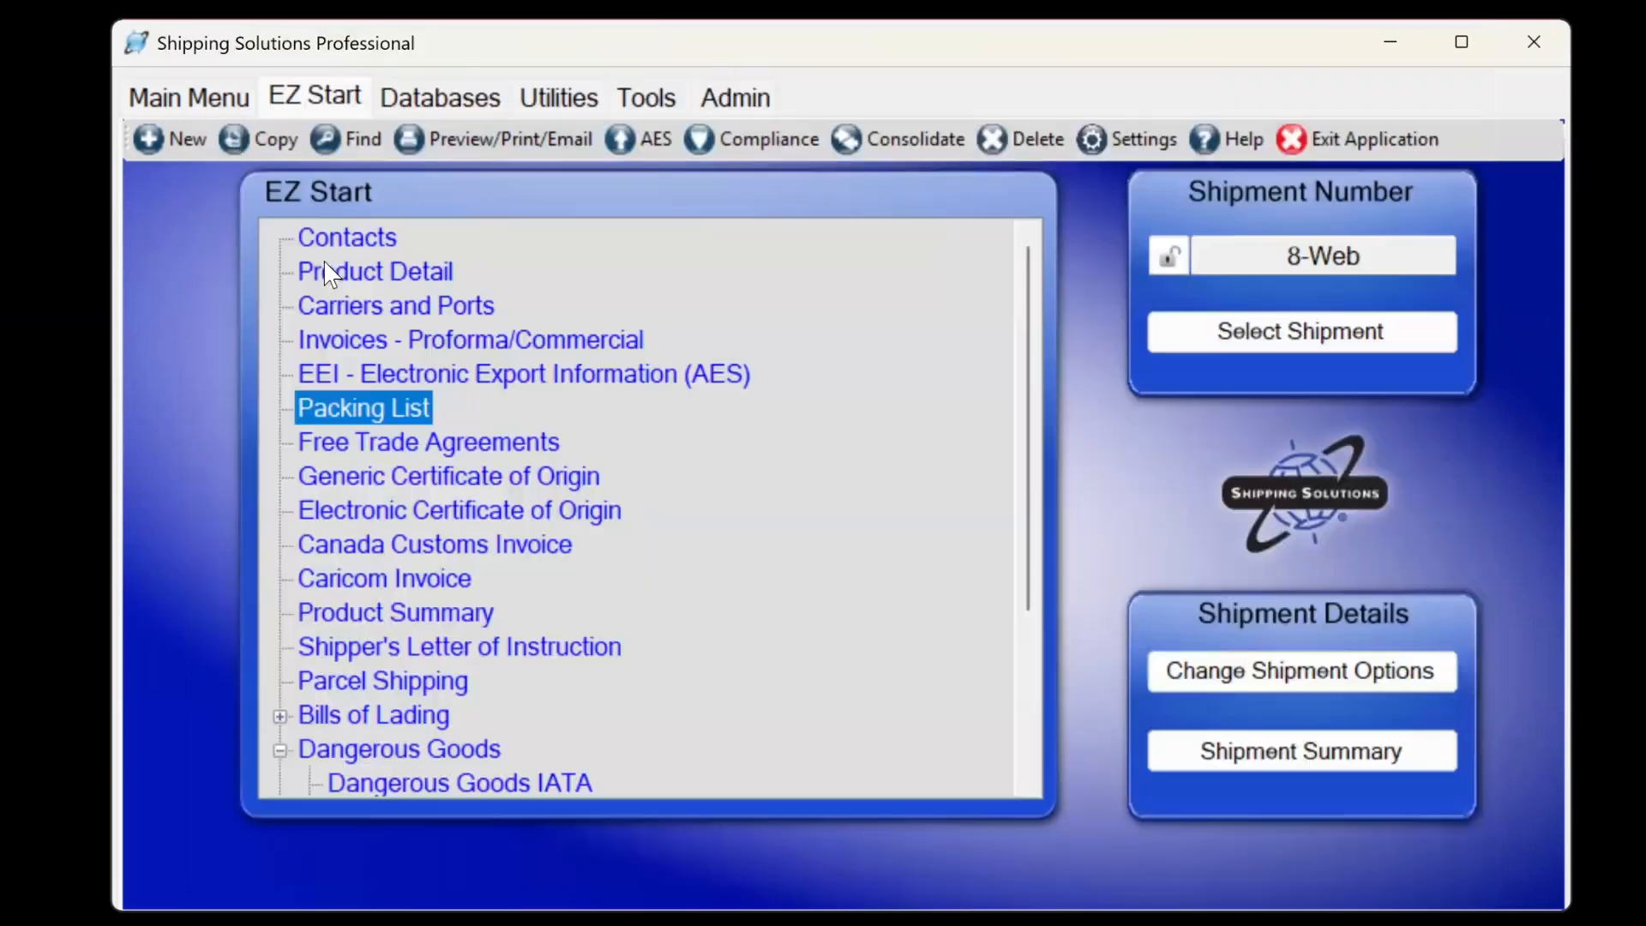
Preview the Packing List, showing boxes rounded to 18.46 × 18.79 × 16.57 in.
{"action": "left_click", "coordinate": [474, 154]}
{"action": "scroll", "coordinate": [588, 562], "scroll_direction": "down", "scroll_amount": 6}
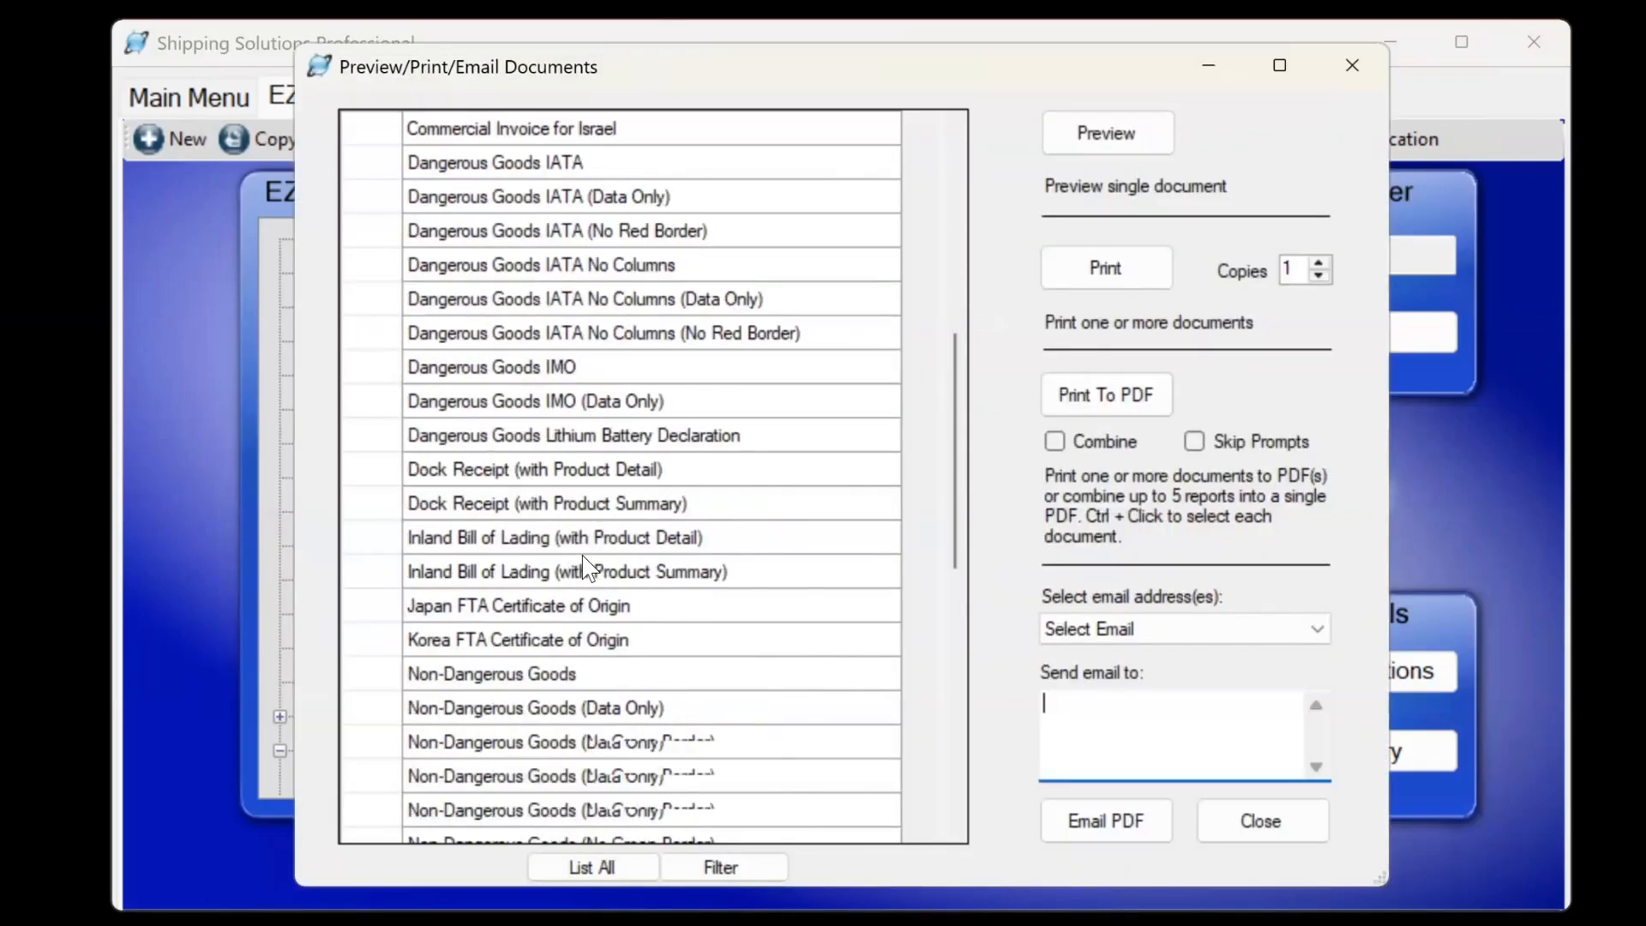
{"action": "scroll", "coordinate": [588, 563], "scroll_direction": "down", "scroll_amount": 3}
{"action": "left_click", "coordinate": [501, 674]}
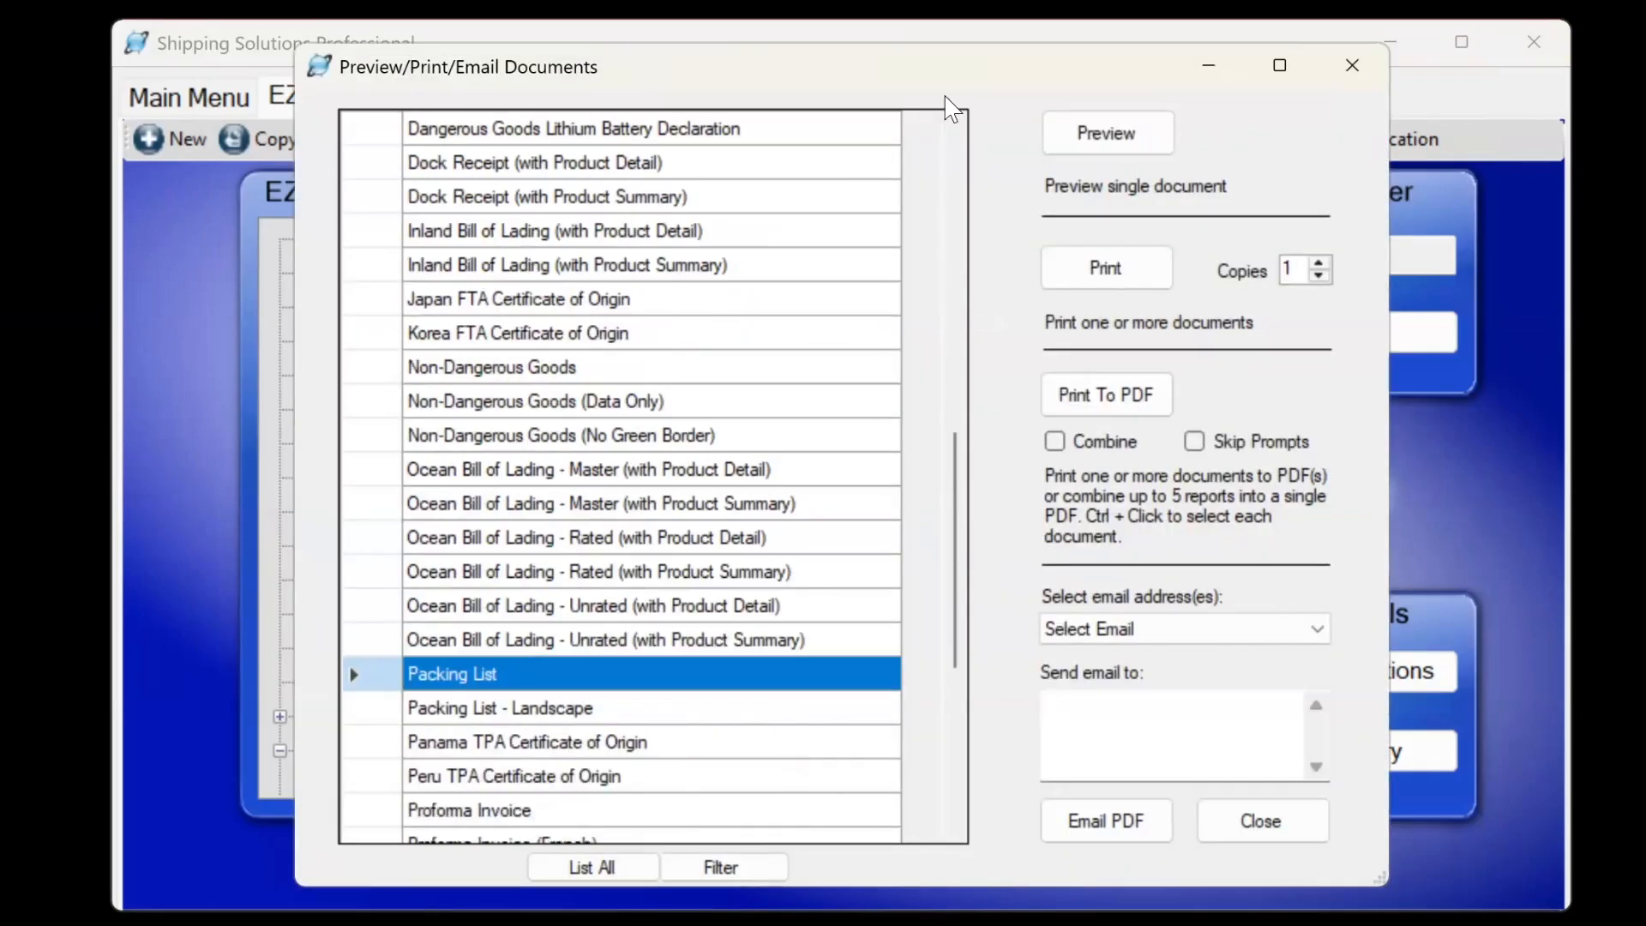
{"action": "left_click", "coordinate": [1108, 137]}
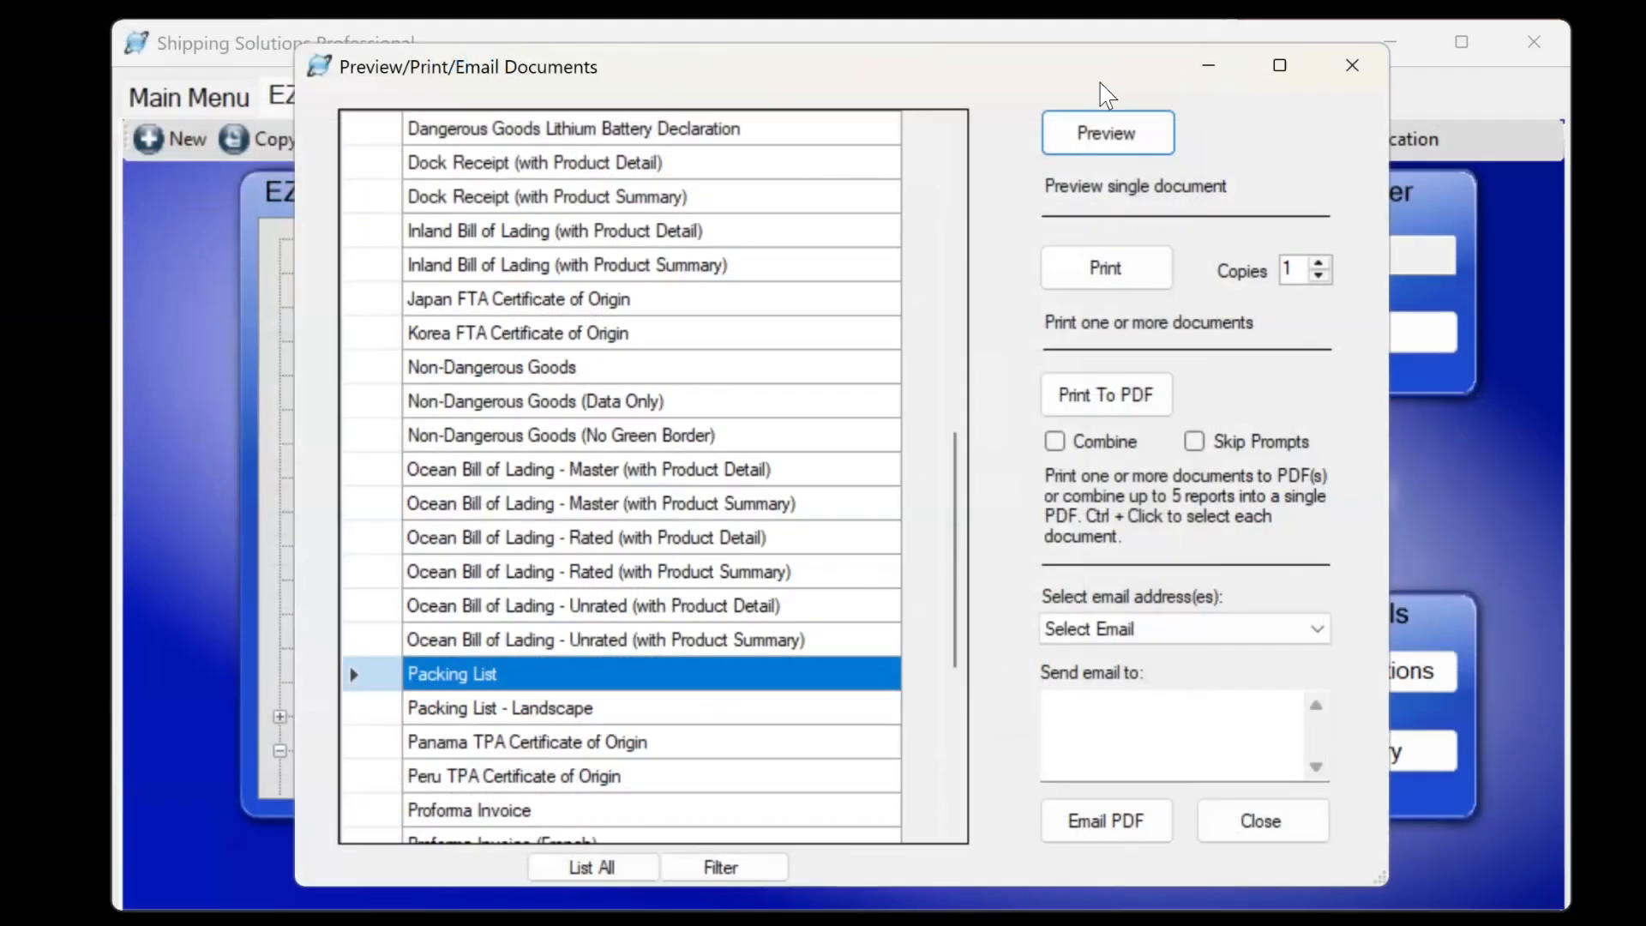
{"action": "left_click", "coordinate": [475, 675]}
Set Packing List decimals to 3 for centimetres and inches, then preview Packing List - Landscape.
{"action": "right_click", "coordinate": [476, 675]}
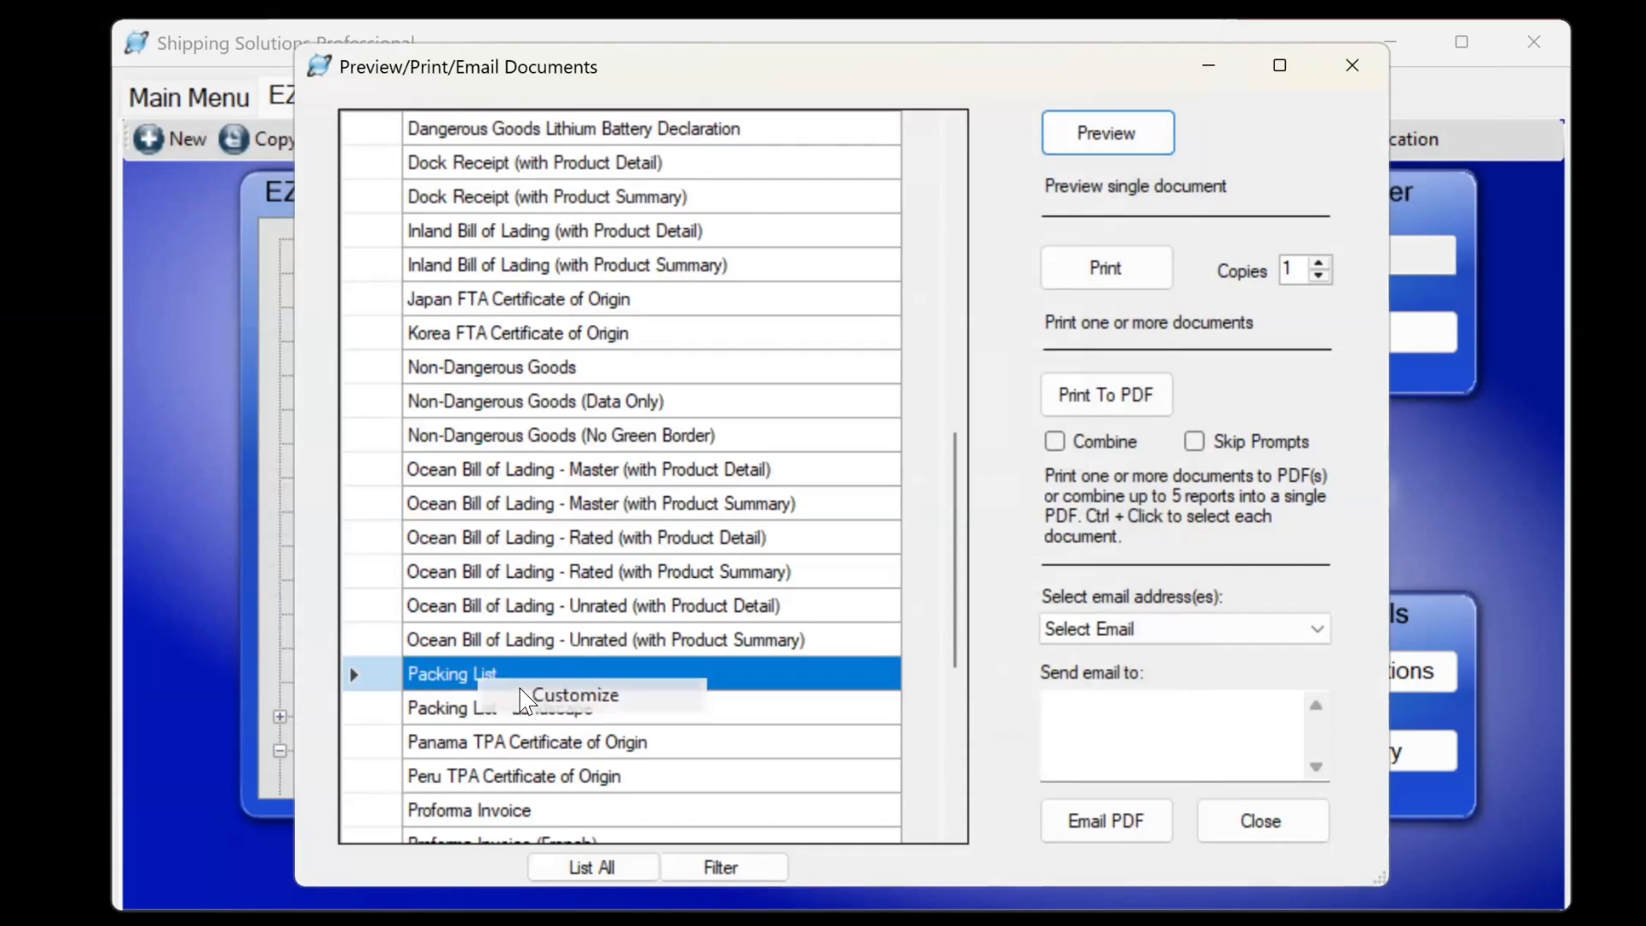
{"action": "left_click", "coordinate": [520, 699]}
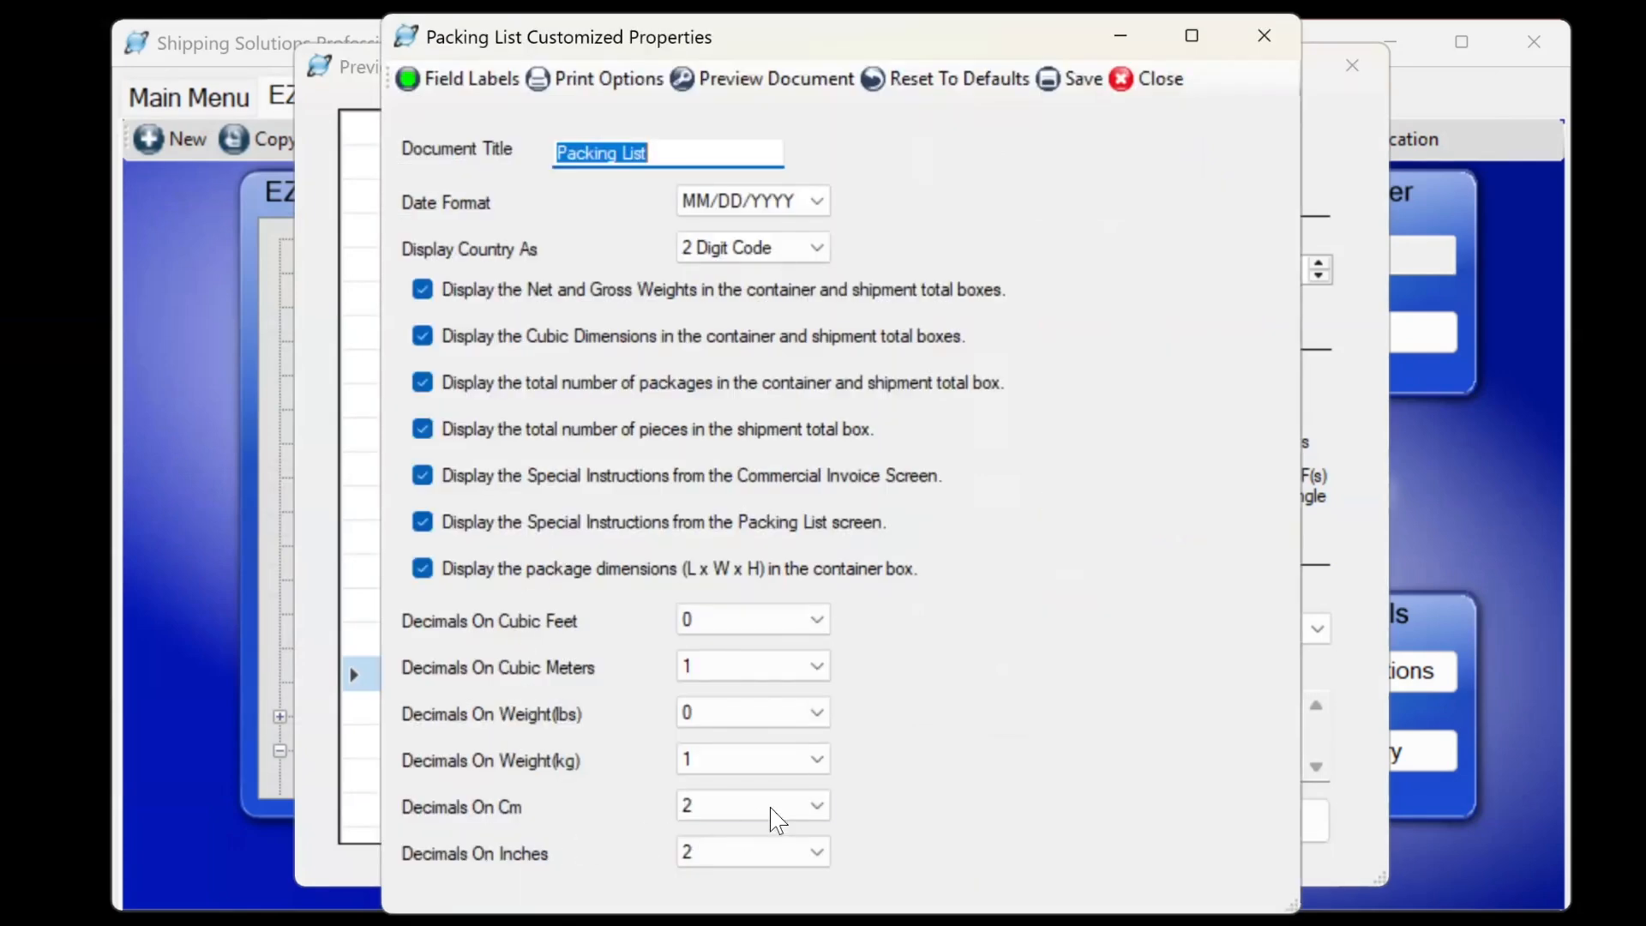
{"action": "left_click", "coordinate": [819, 805]}
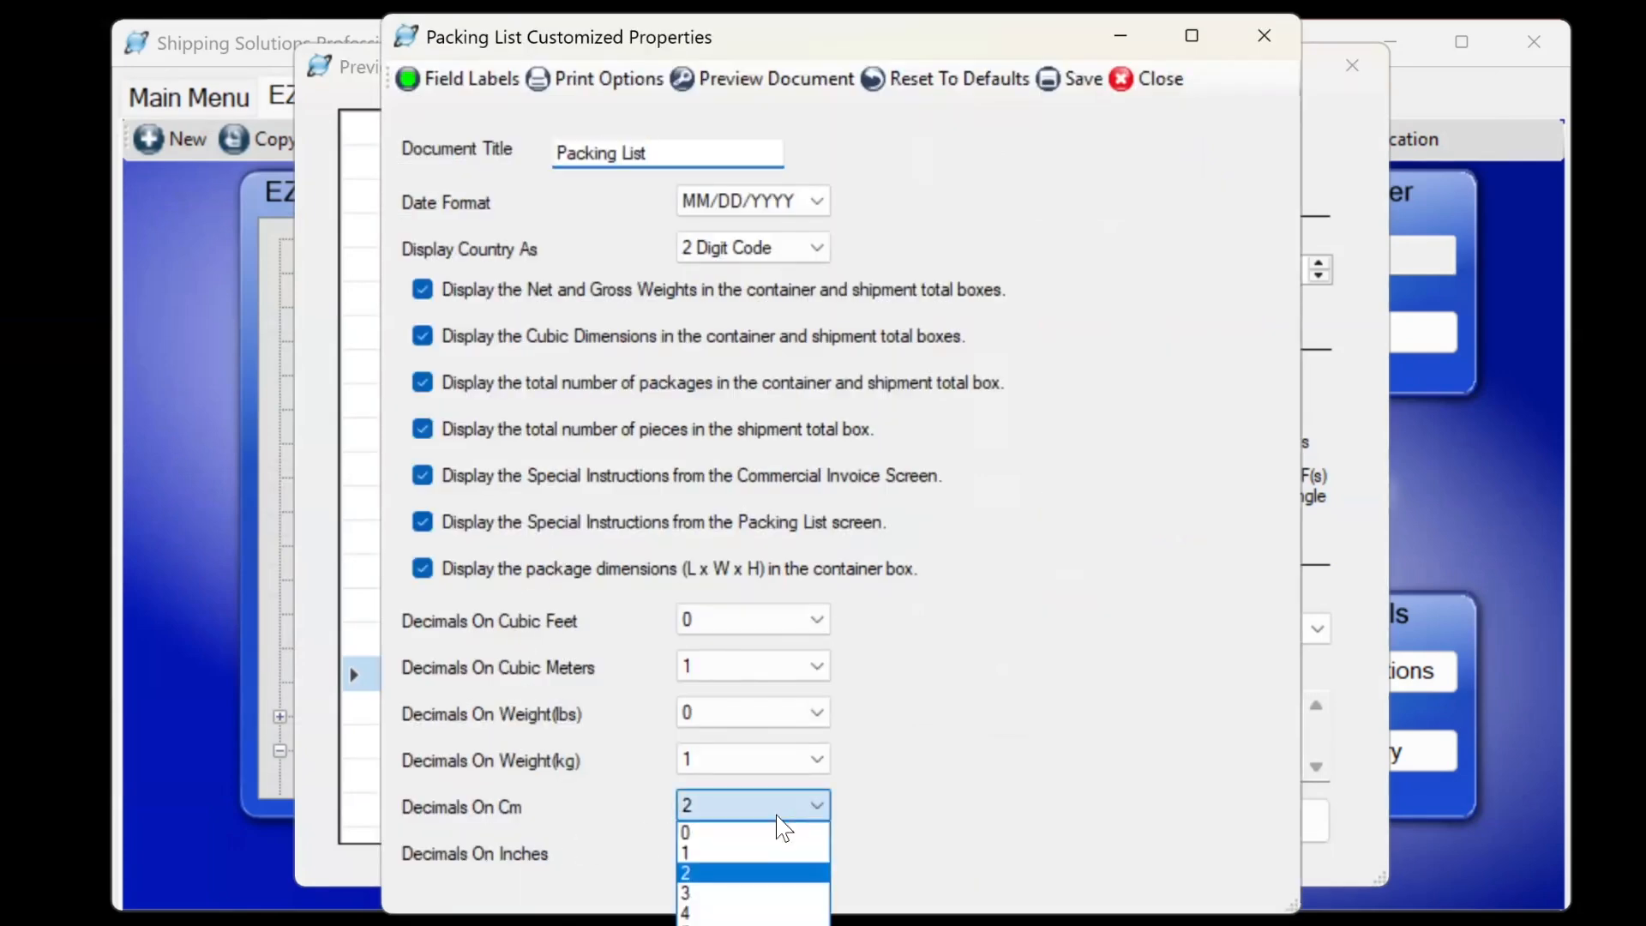
{"action": "left_click", "coordinate": [728, 895]}
{"action": "left_click", "coordinate": [817, 851]}
{"action": "left_click", "coordinate": [729, 924]}
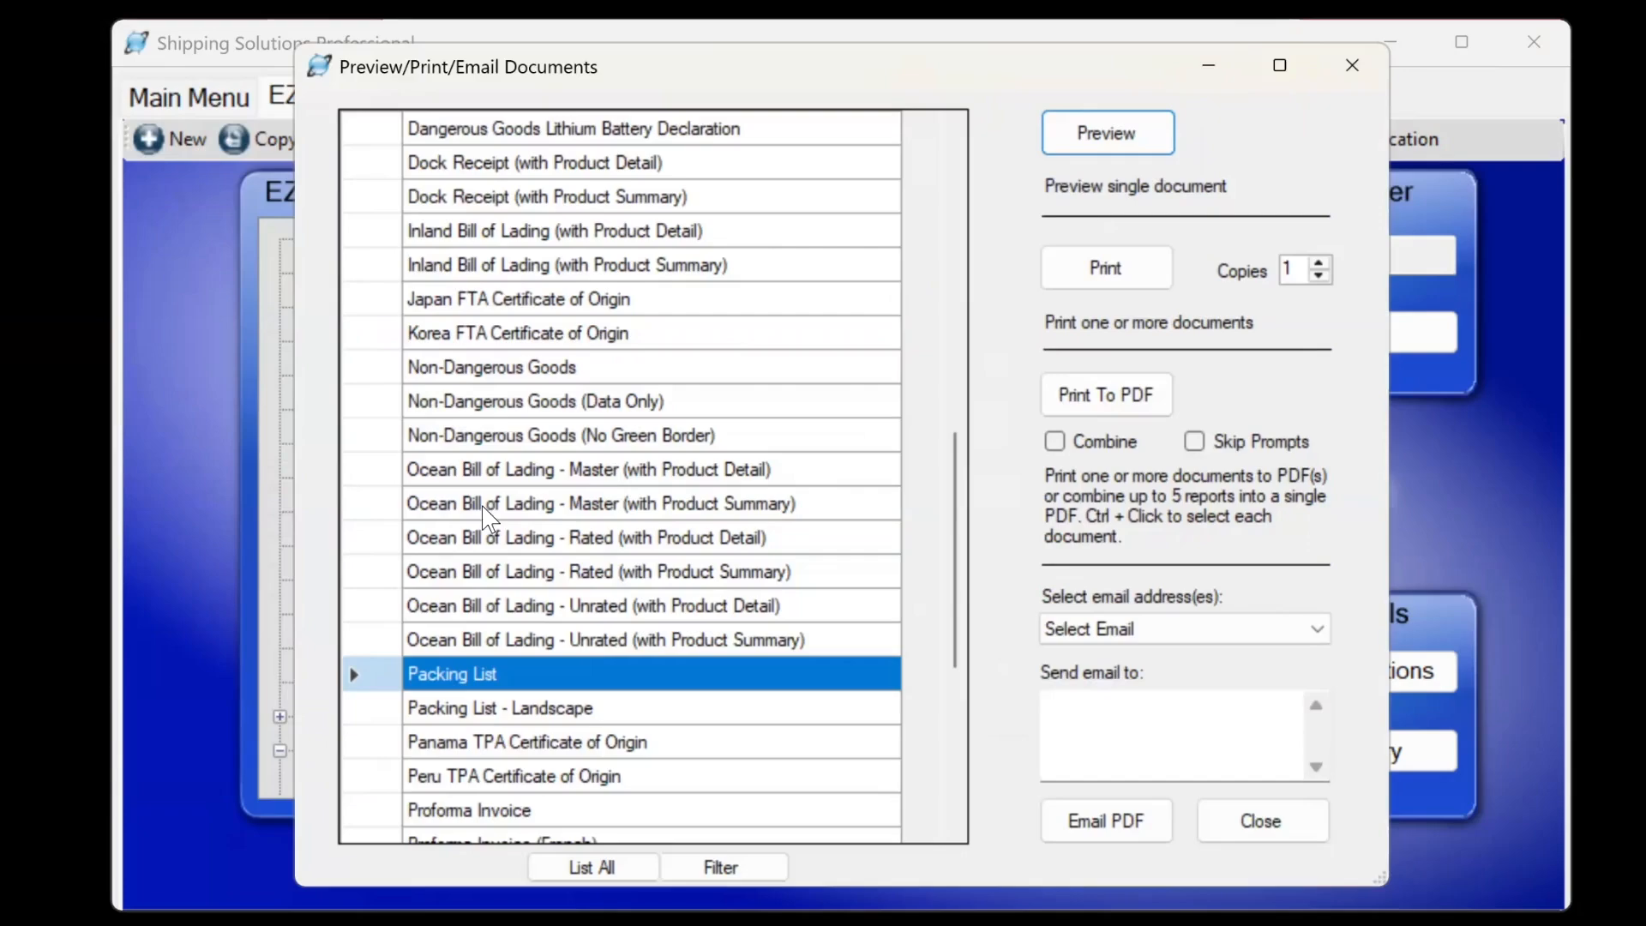
{"action": "left_click", "coordinate": [1141, 84]}
{"action": "left_click", "coordinate": [474, 713]}
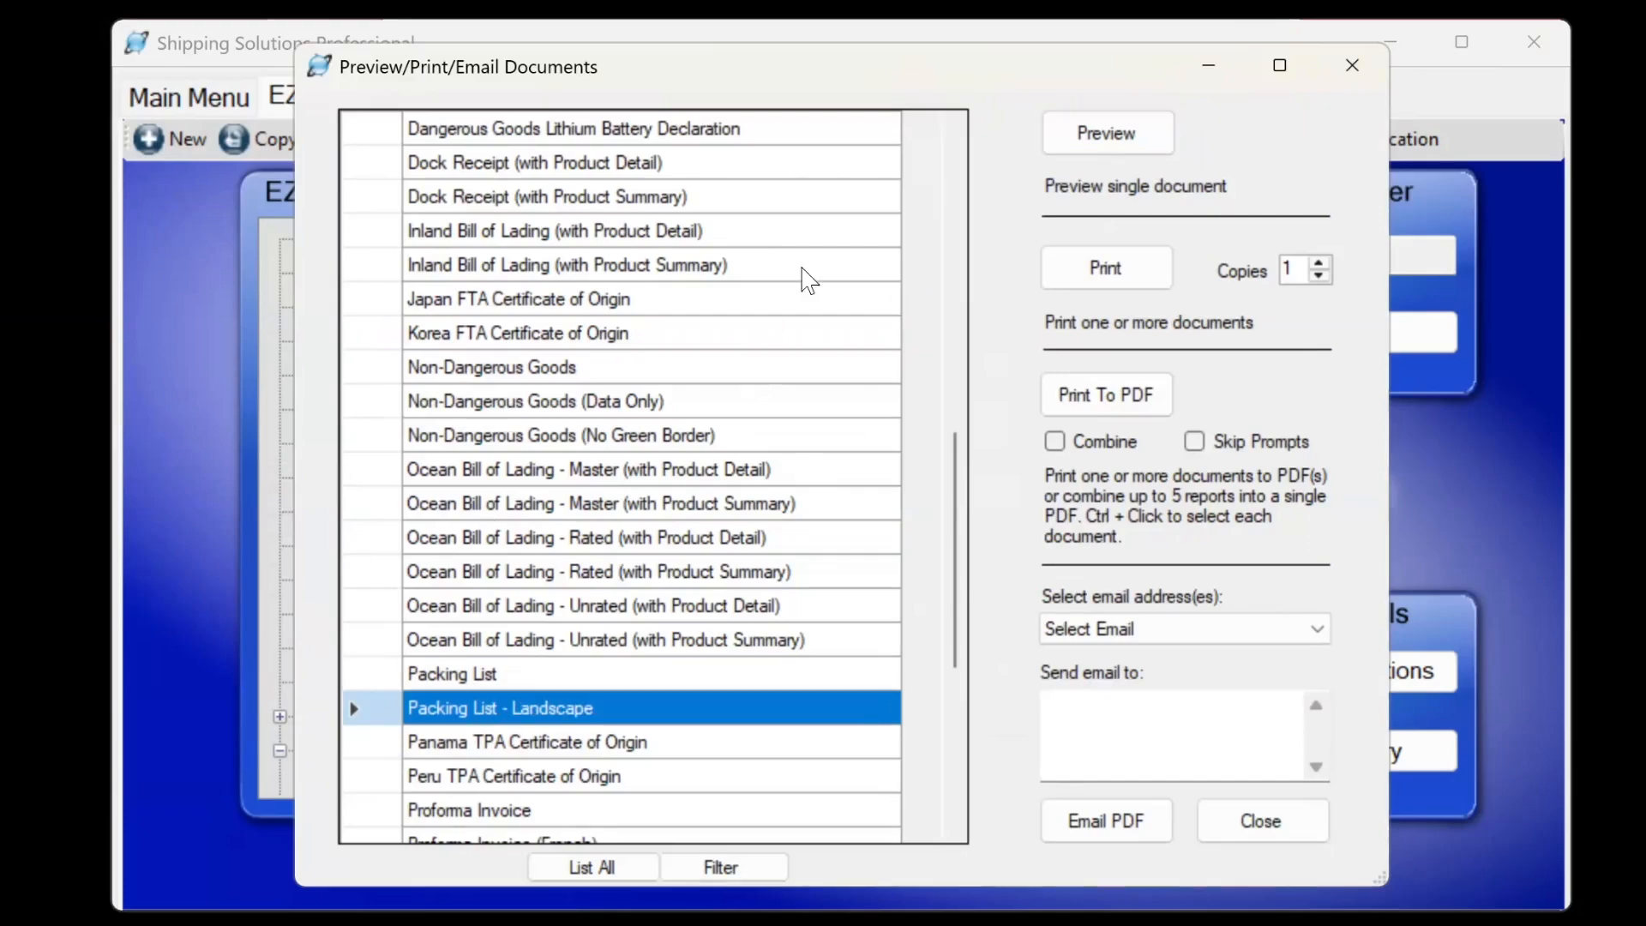
{"action": "left_click", "coordinate": [1104, 137]}
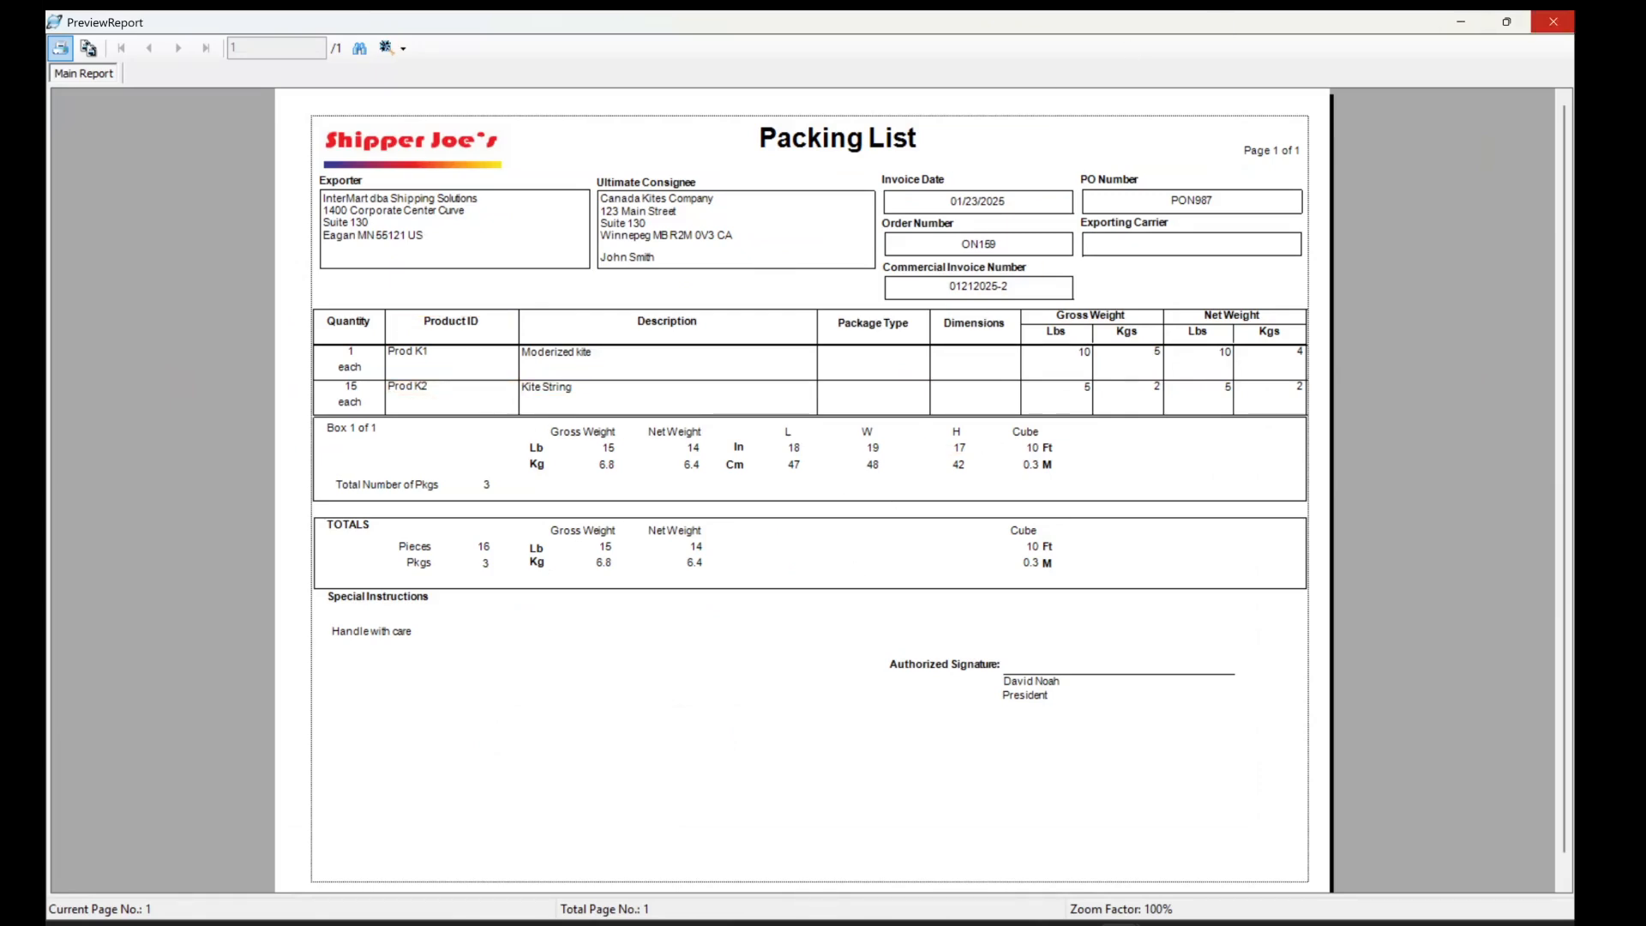
Close the landscape Packing List preview and the Preview/Print/Email Documents list.
{"action": "left_click", "coordinate": [1553, 21]}
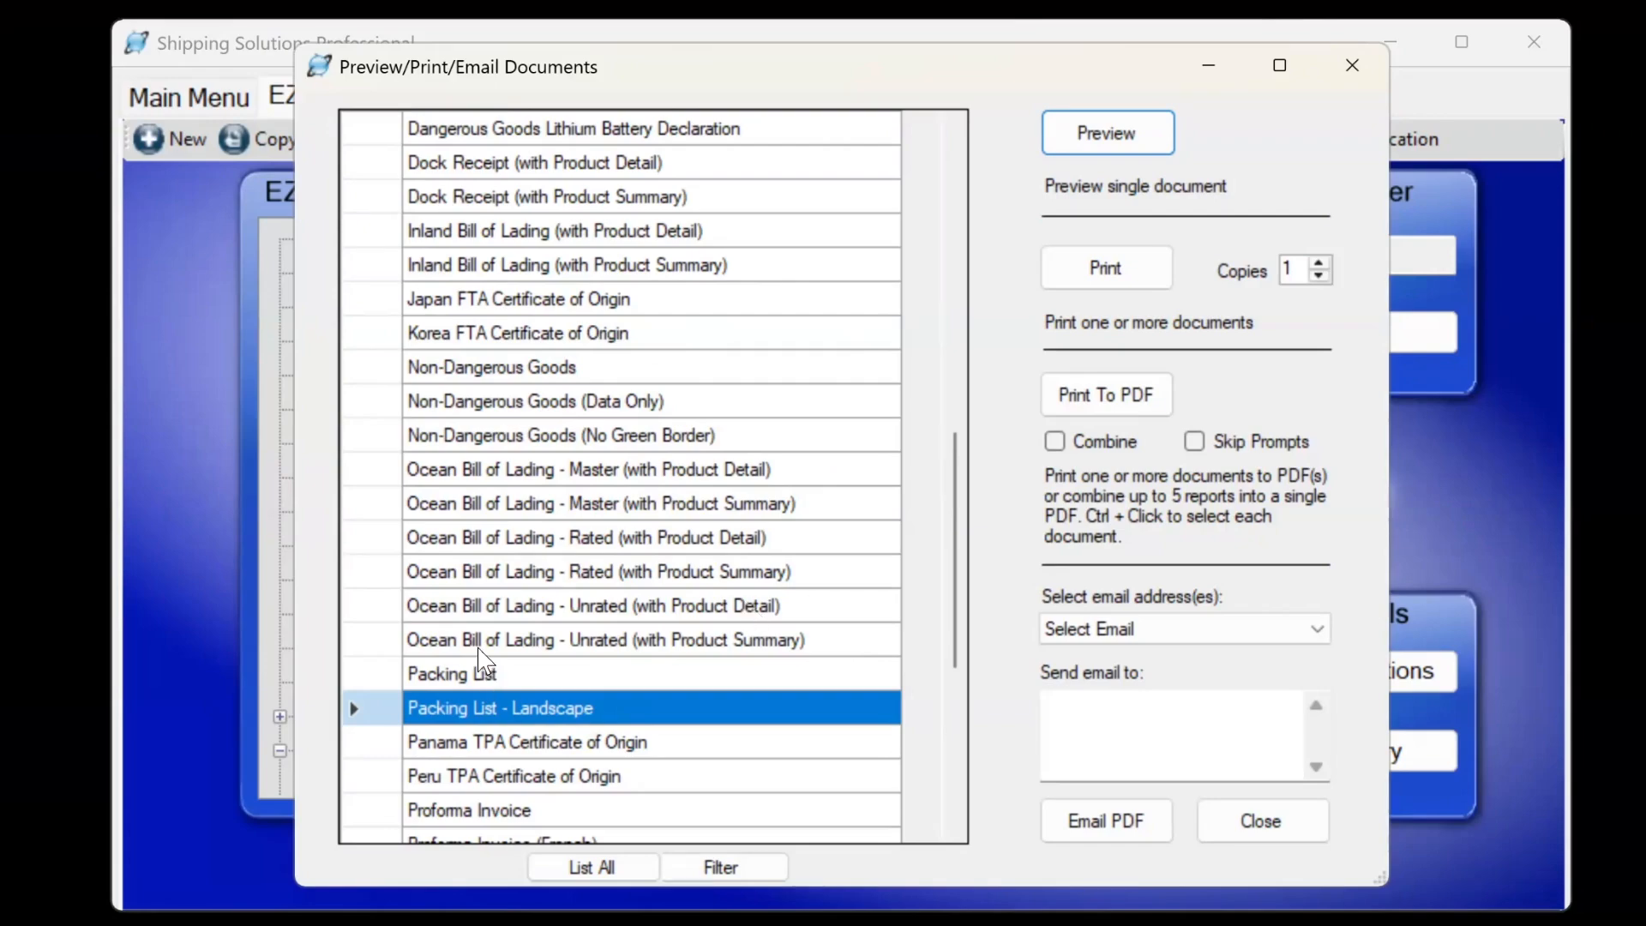
{"action": "left_click", "coordinate": [1248, 814]}
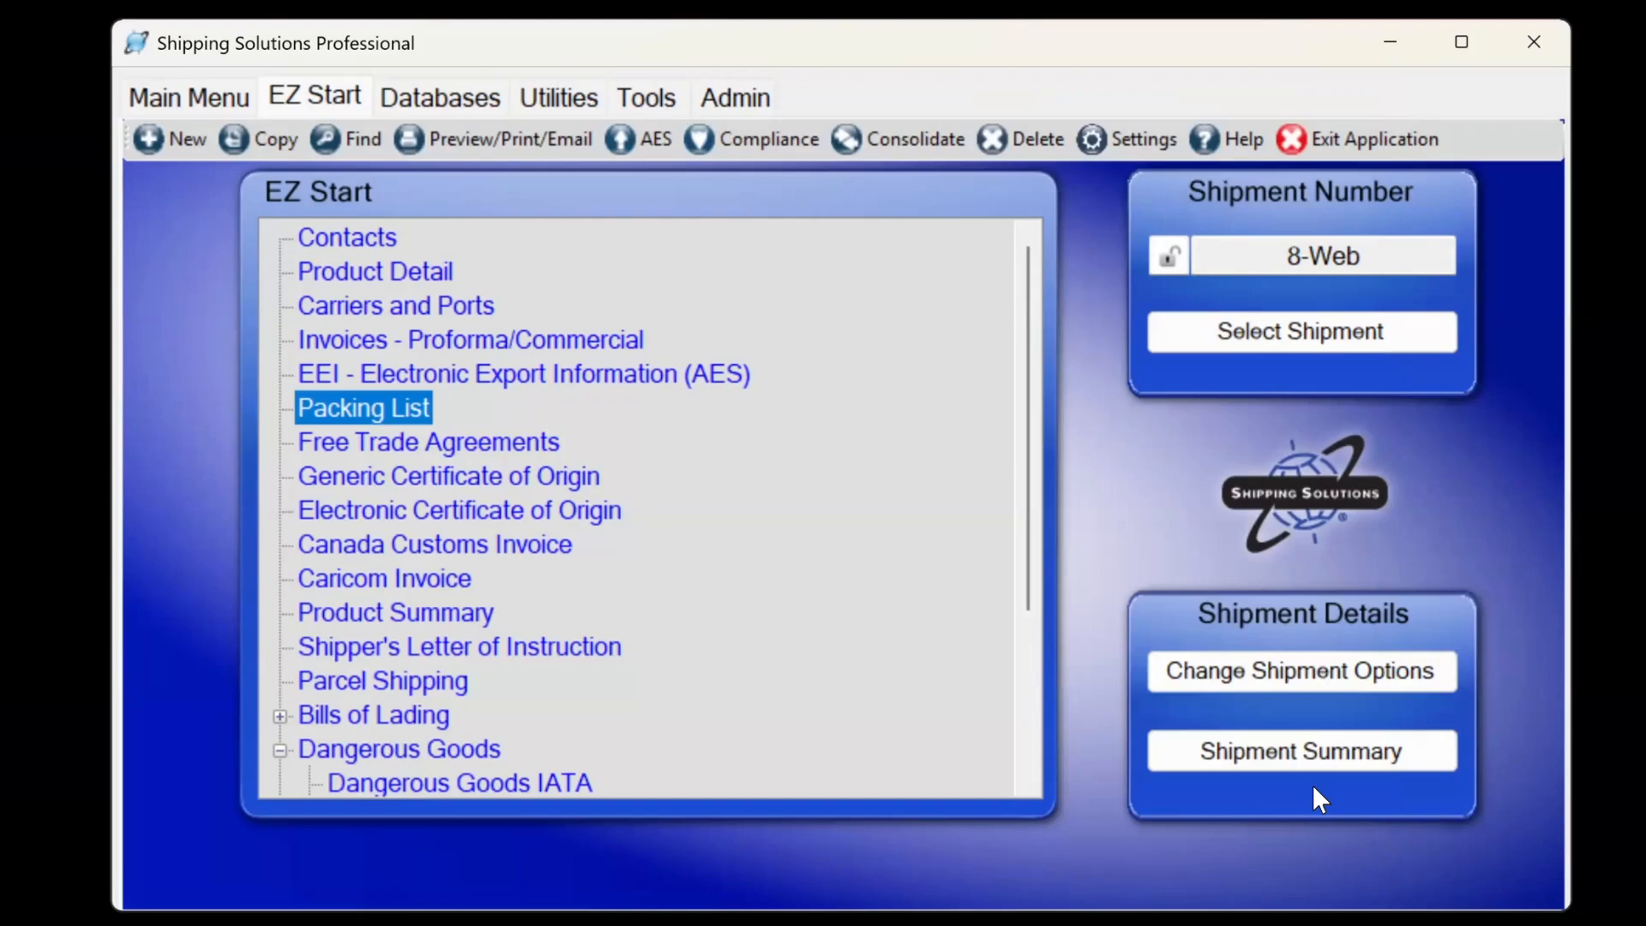